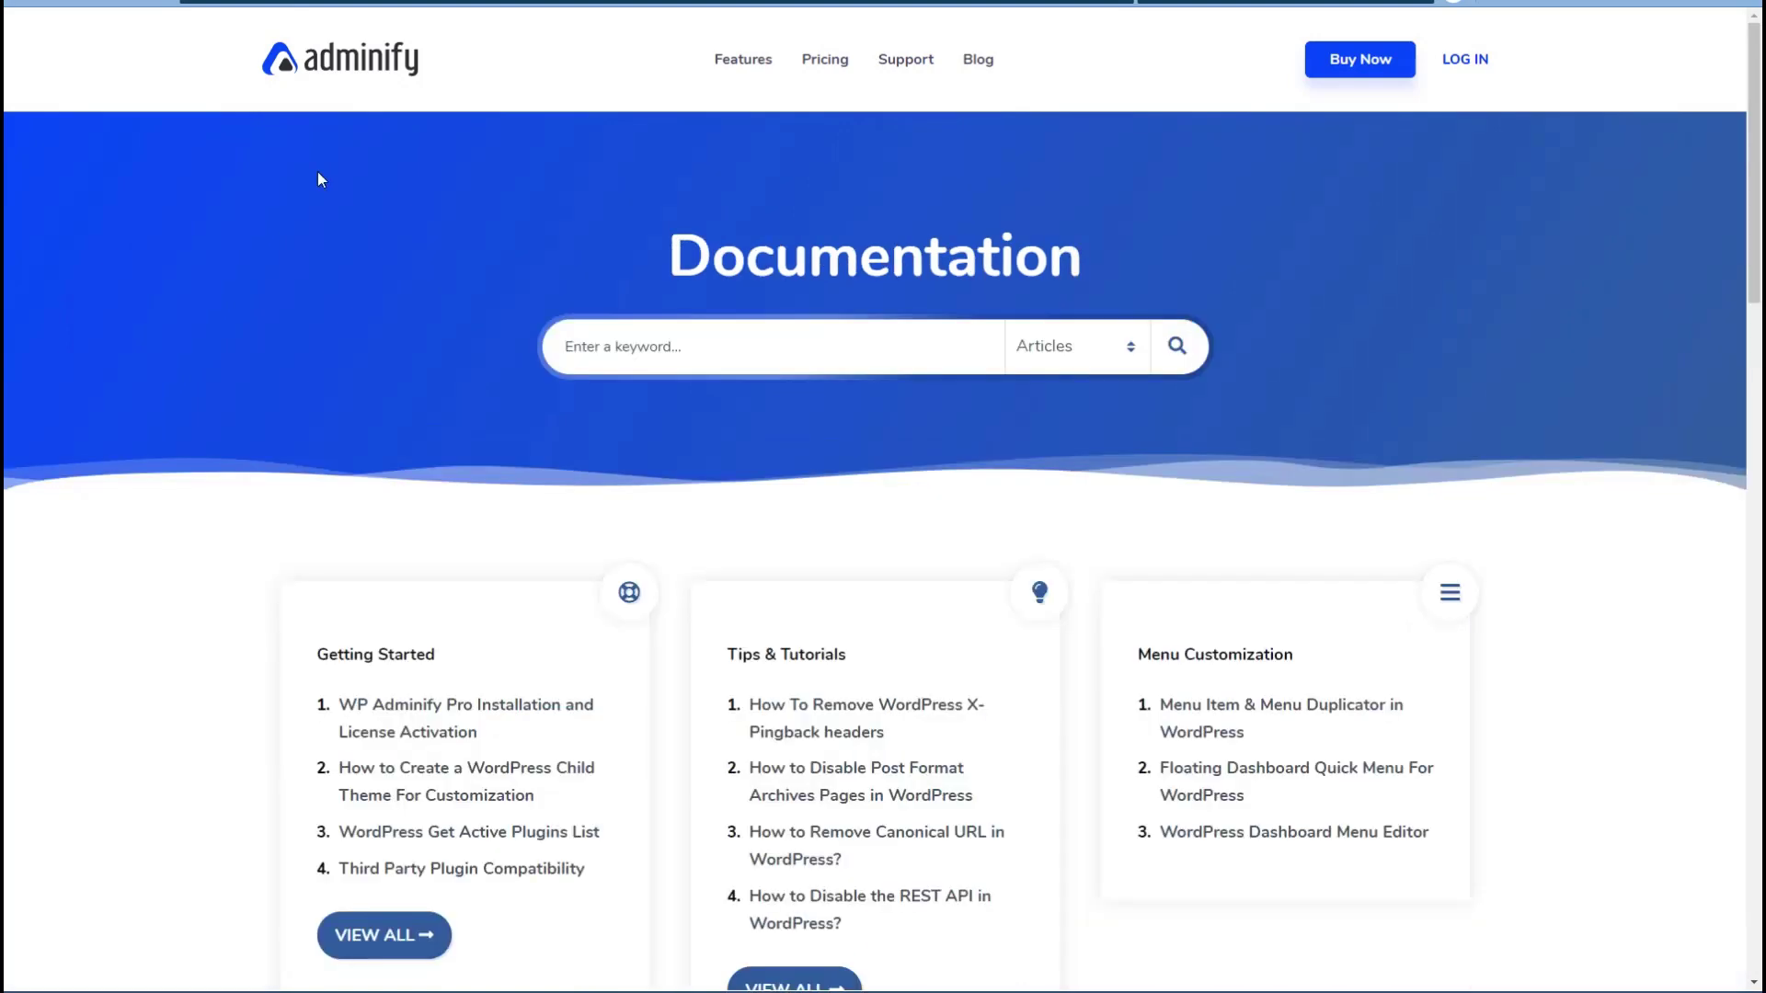
Look through the WP Adminify documentation page and its YouTube tutorial playlist.
scroll(320, 173, down, 3)
scroll(320, 174, down, 3)
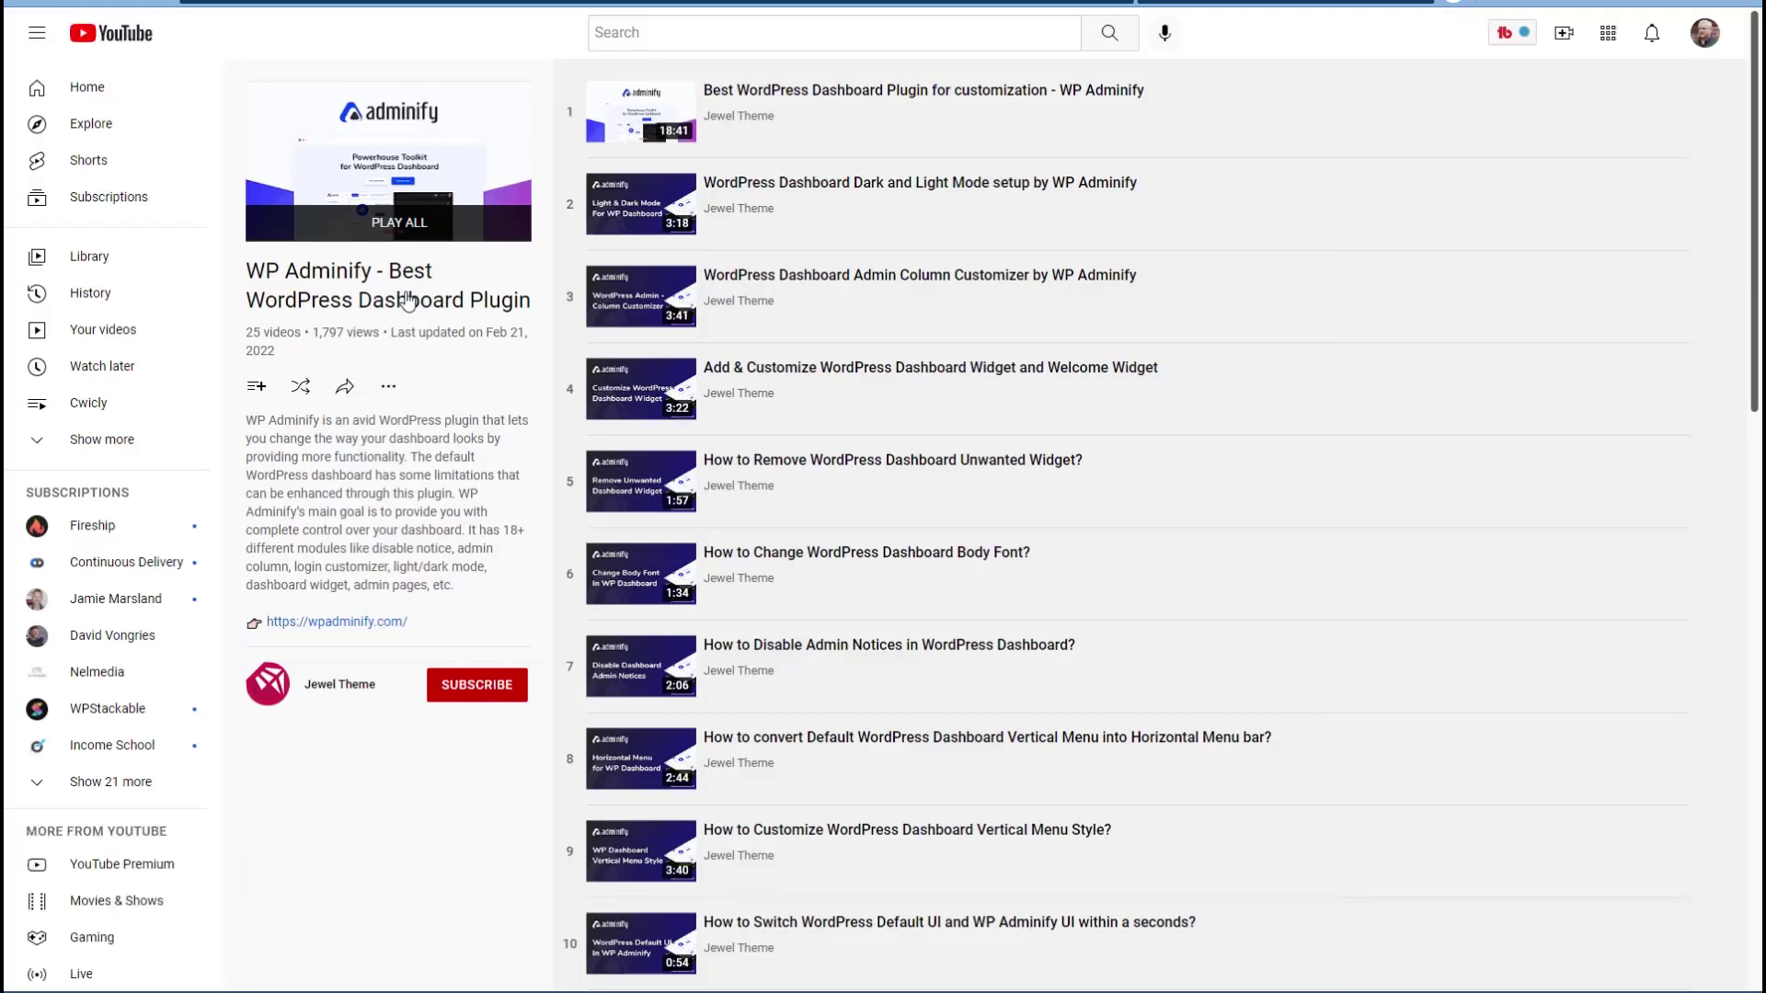
scroll(407, 301, down, 12)
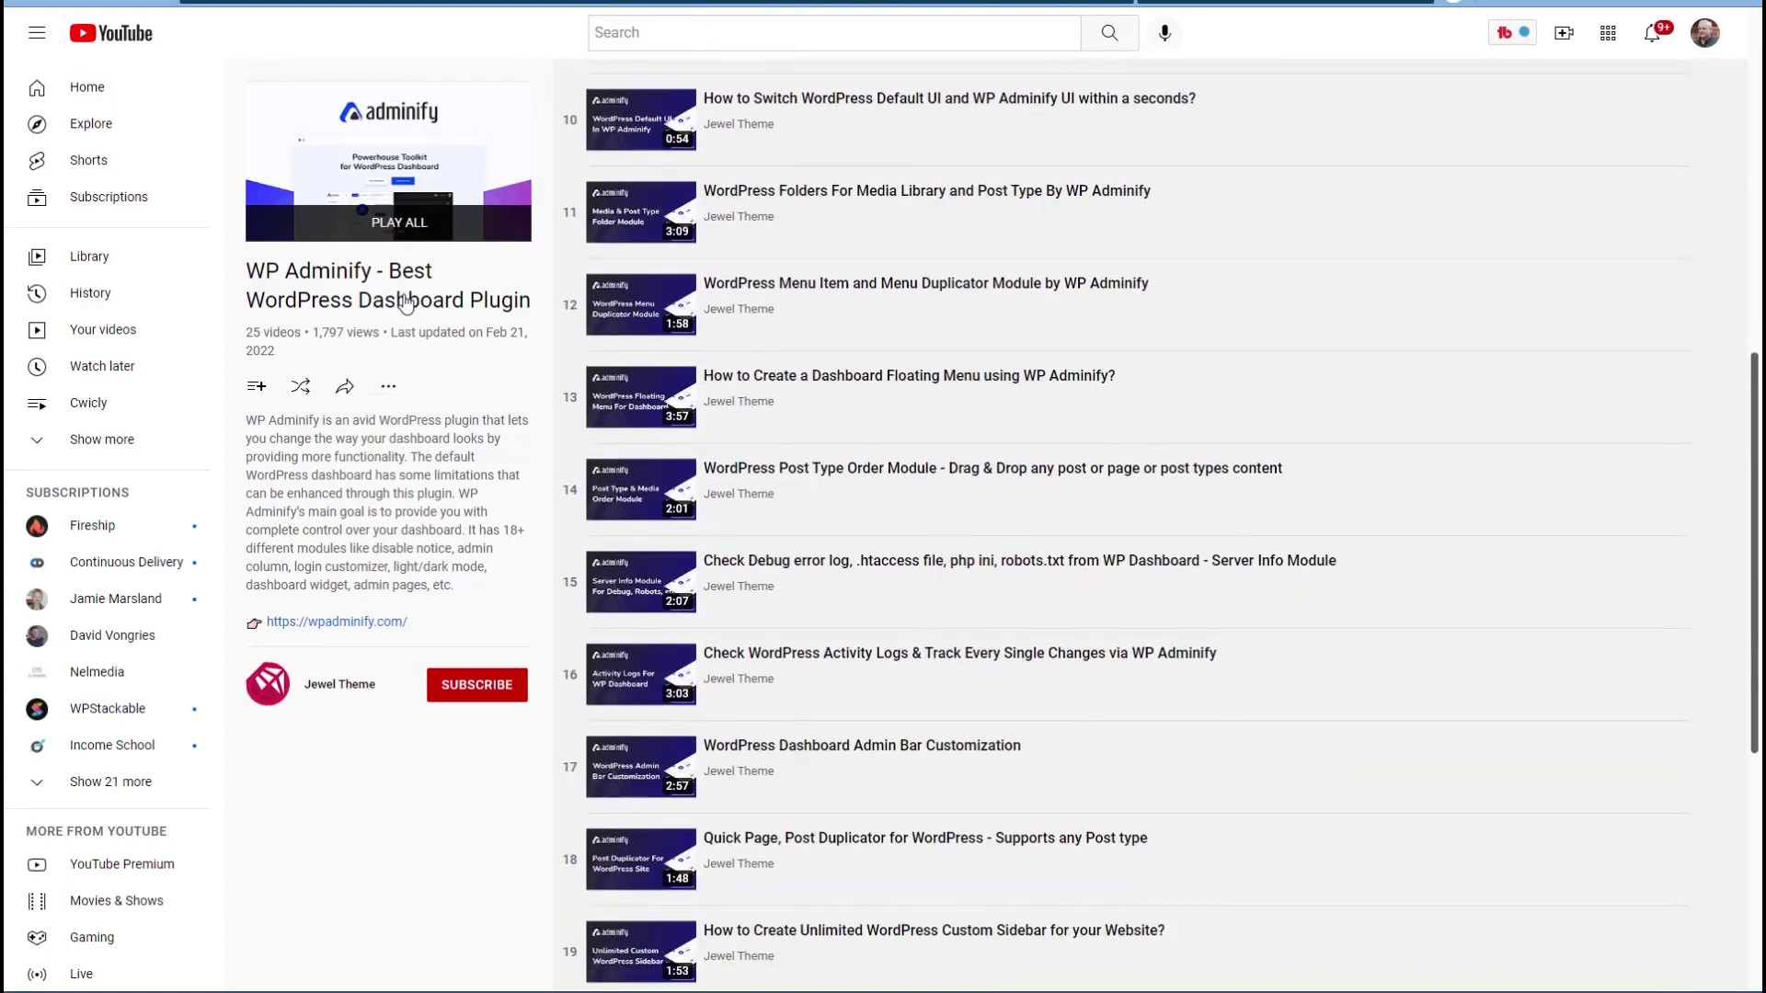
scroll(406, 304, down, 2)
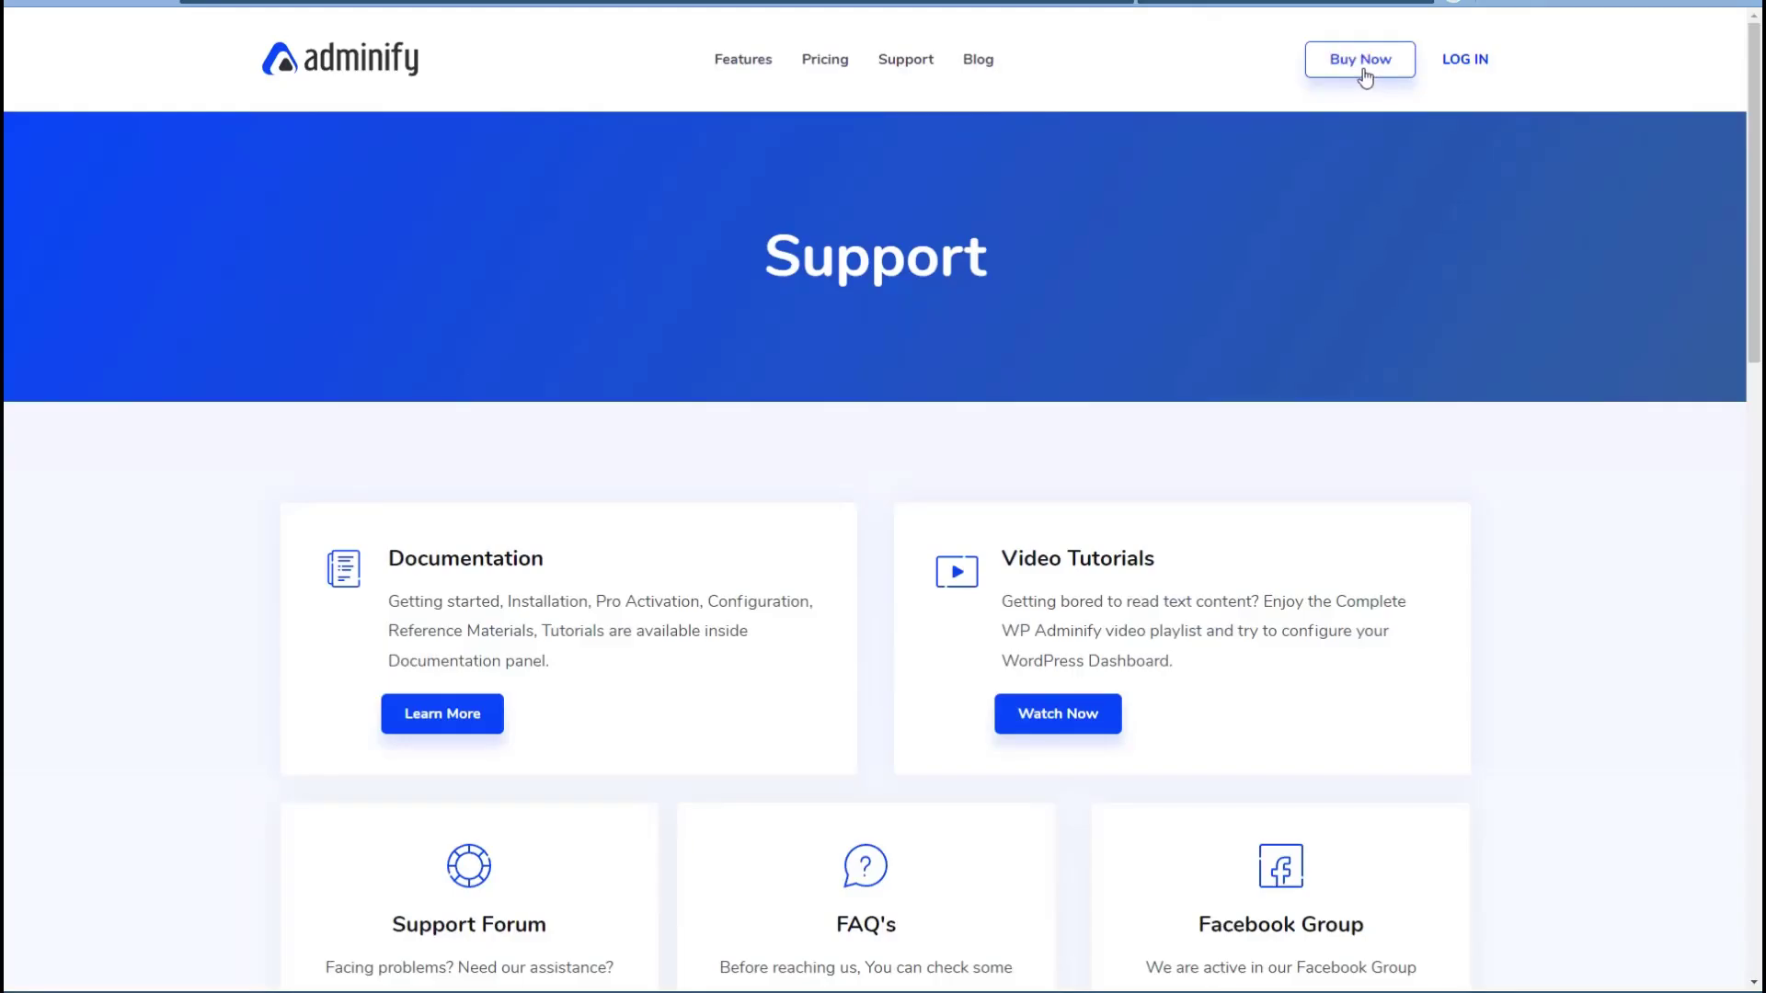
Review the WP Adminify pricing plans and the lifetime deal's features and plans on AppSumo.
click(1357, 66)
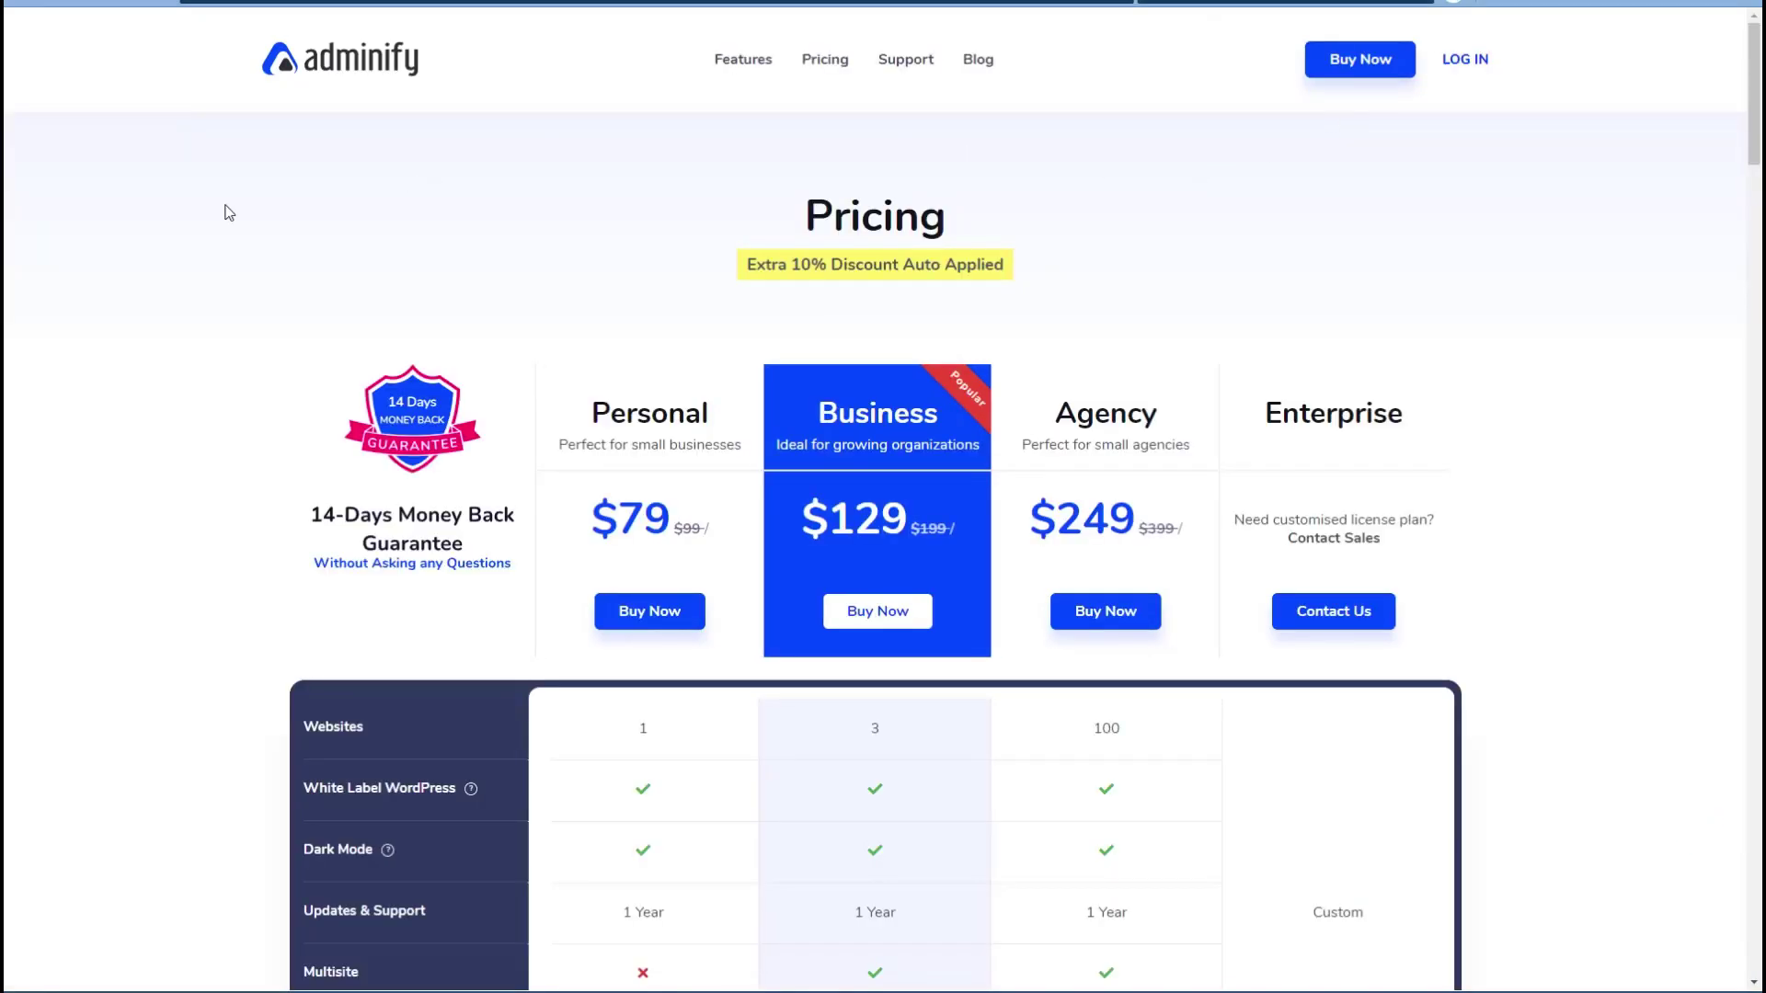
scroll(225, 213, down, 2)
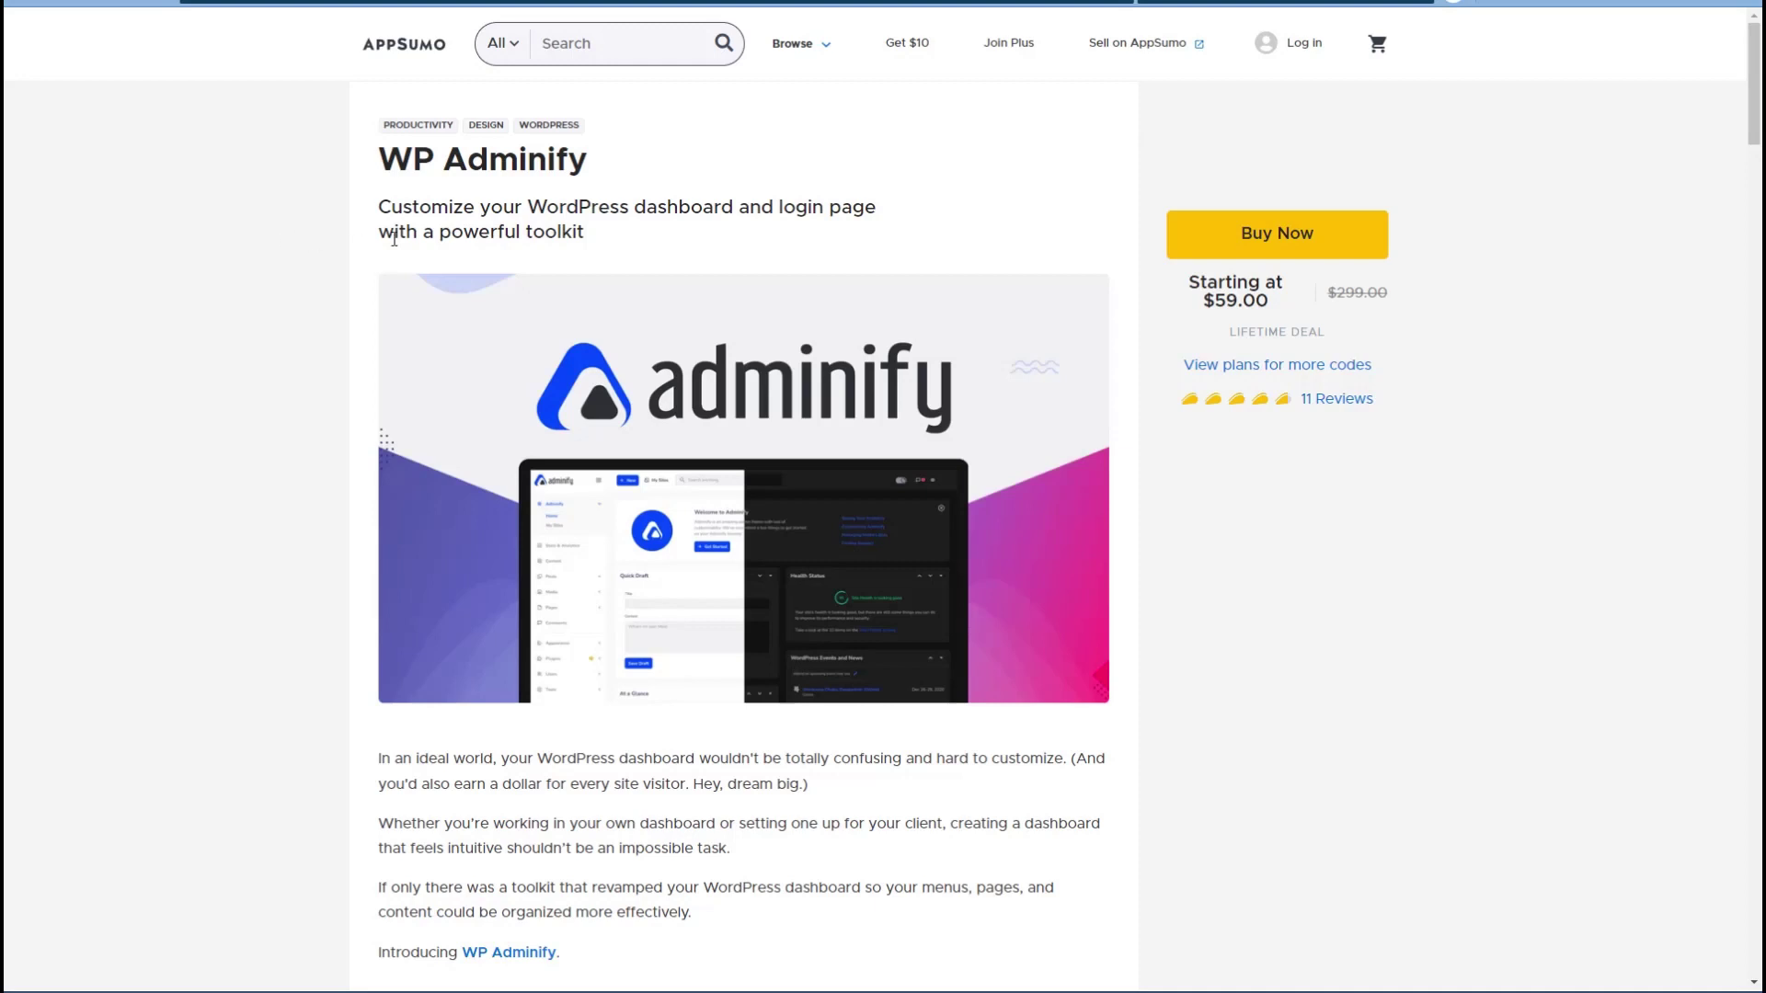
scroll(927, 327, down, 15)
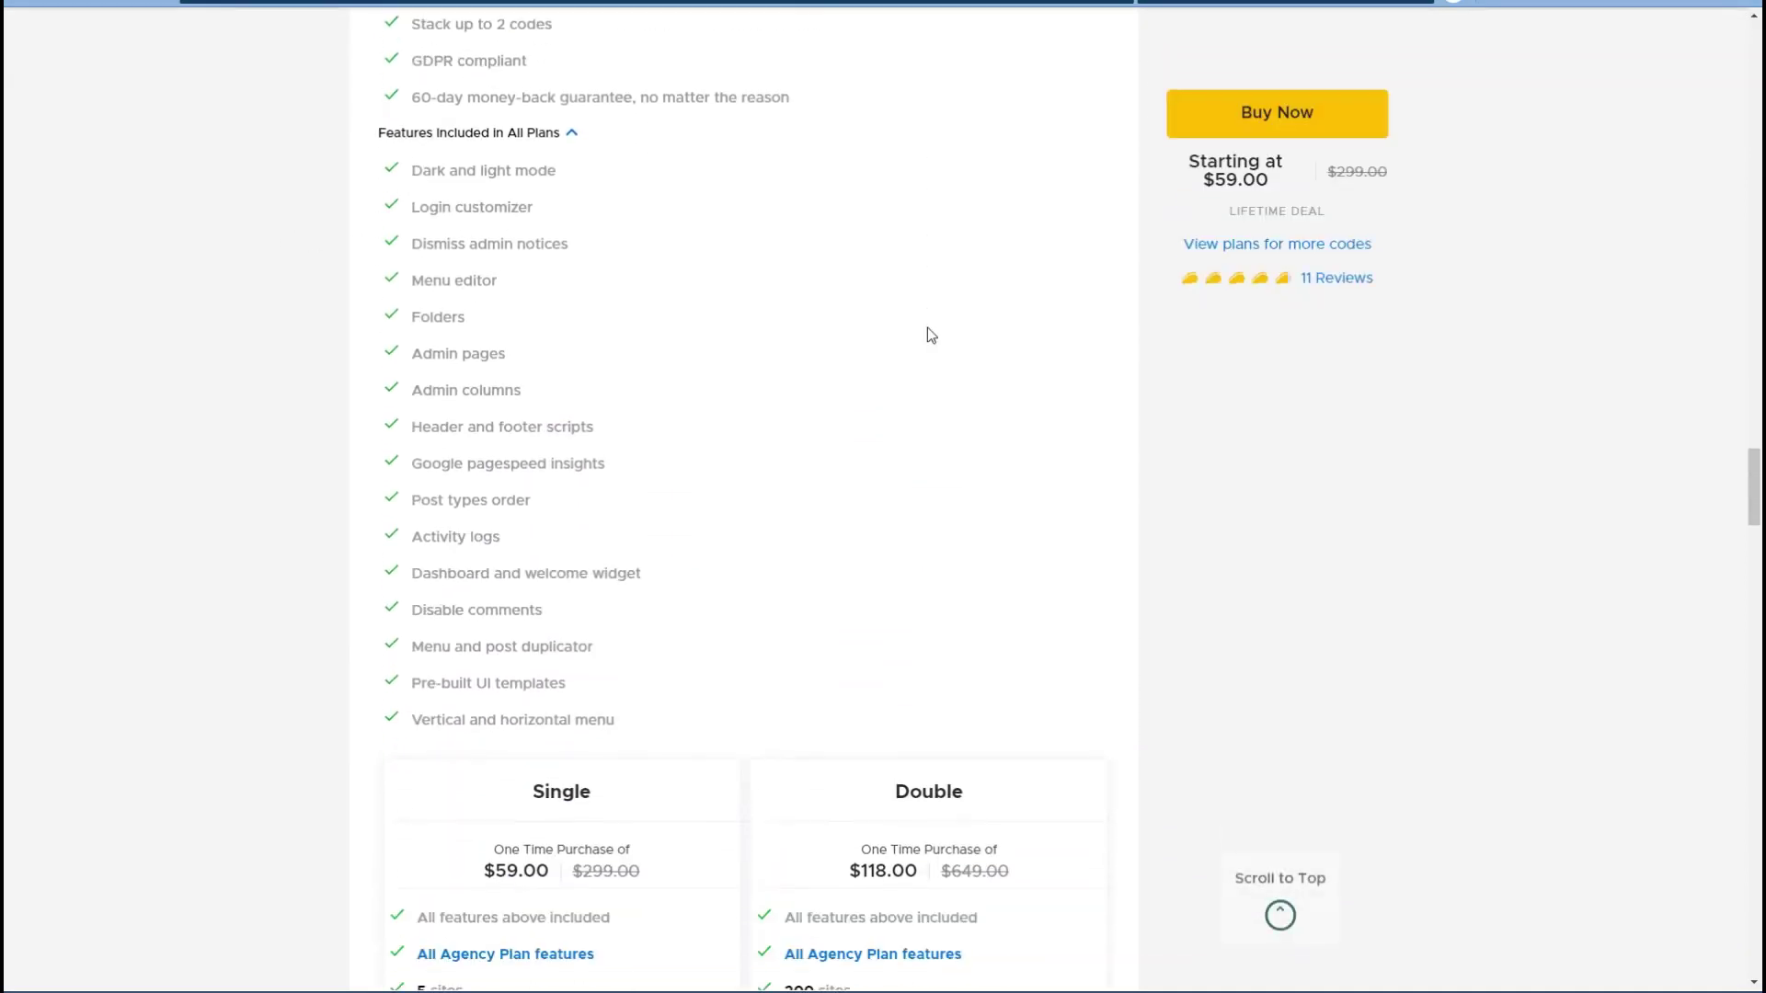
scroll(928, 327, down, 3)
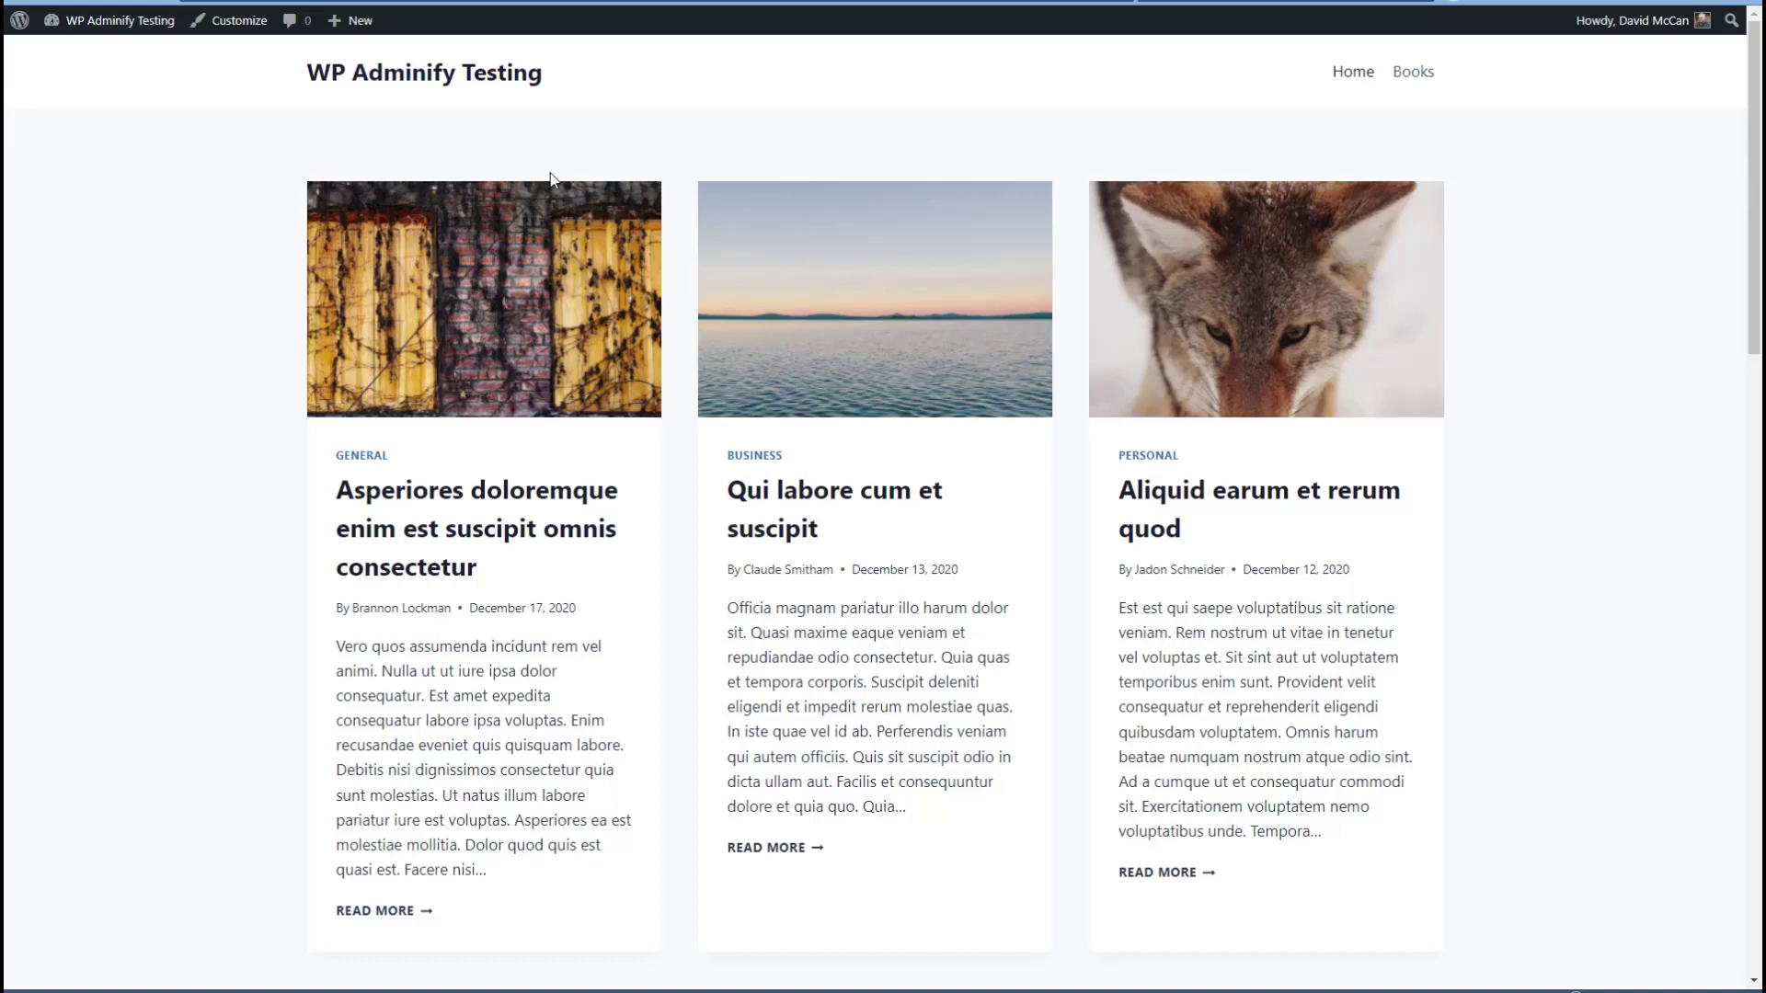
Go to the installed plugins list in the test site's WordPress admin and activate WP Adminify Pro.
mouse_move(133, 41)
click(67, 46)
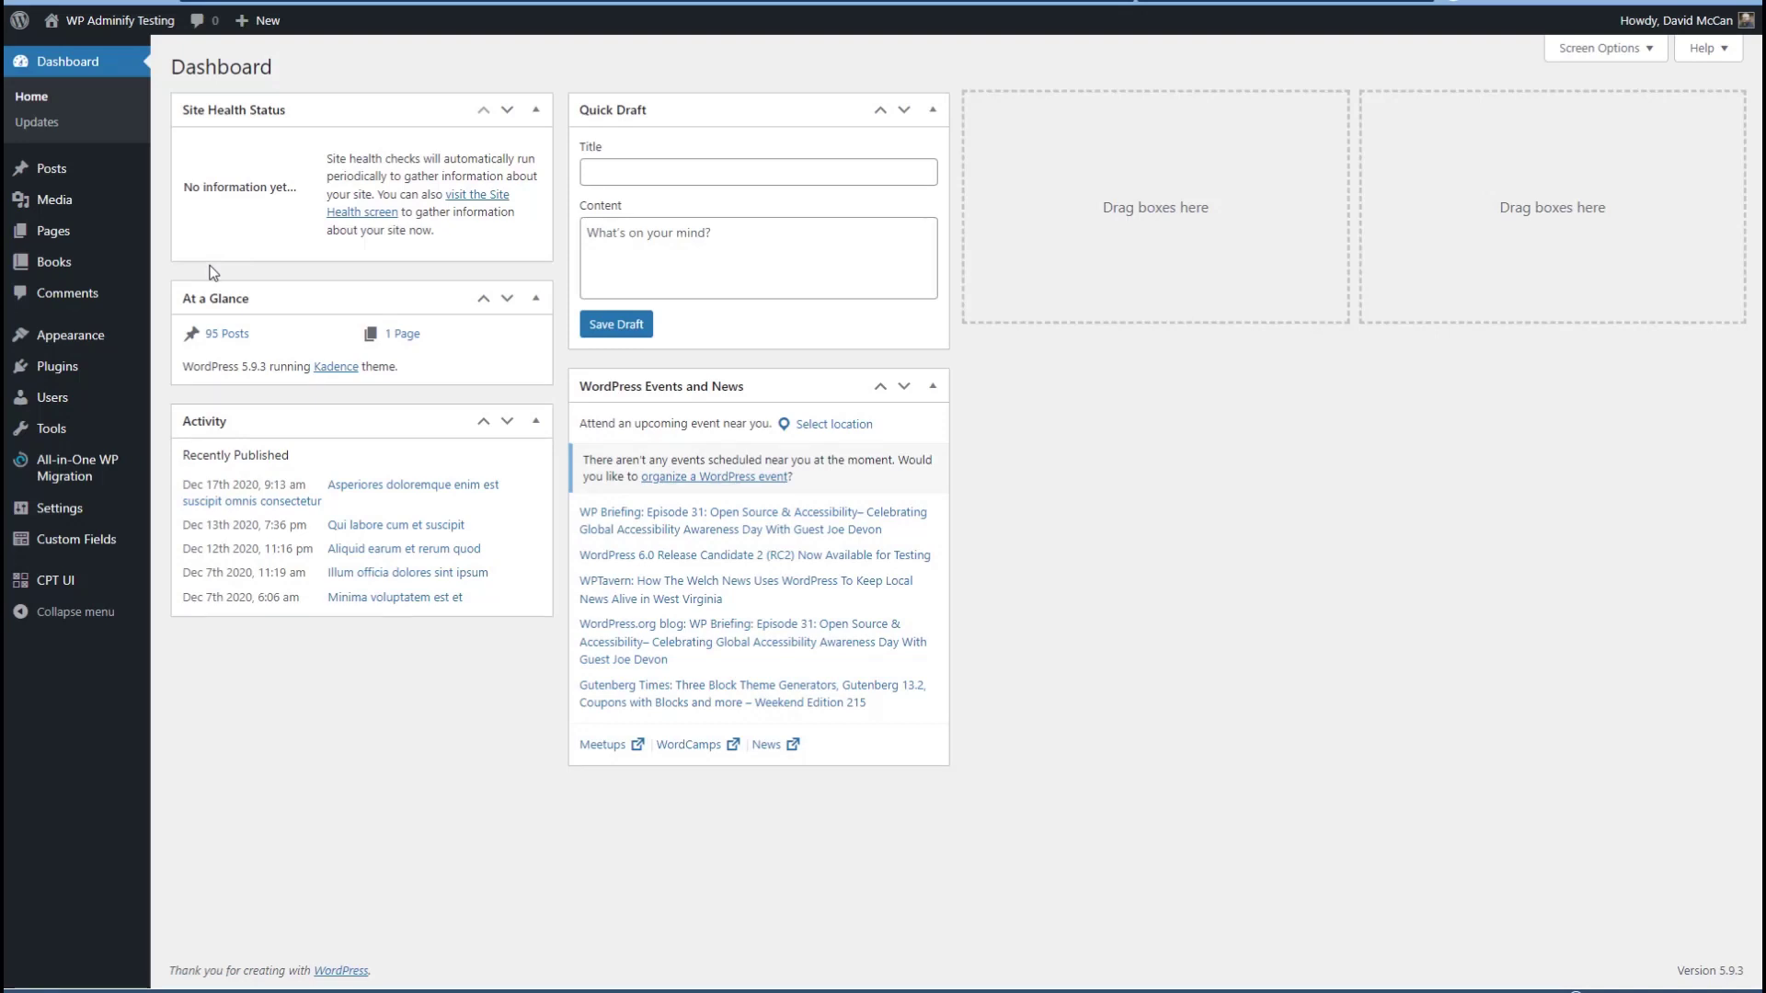
mouse_move(63, 264)
click(57, 366)
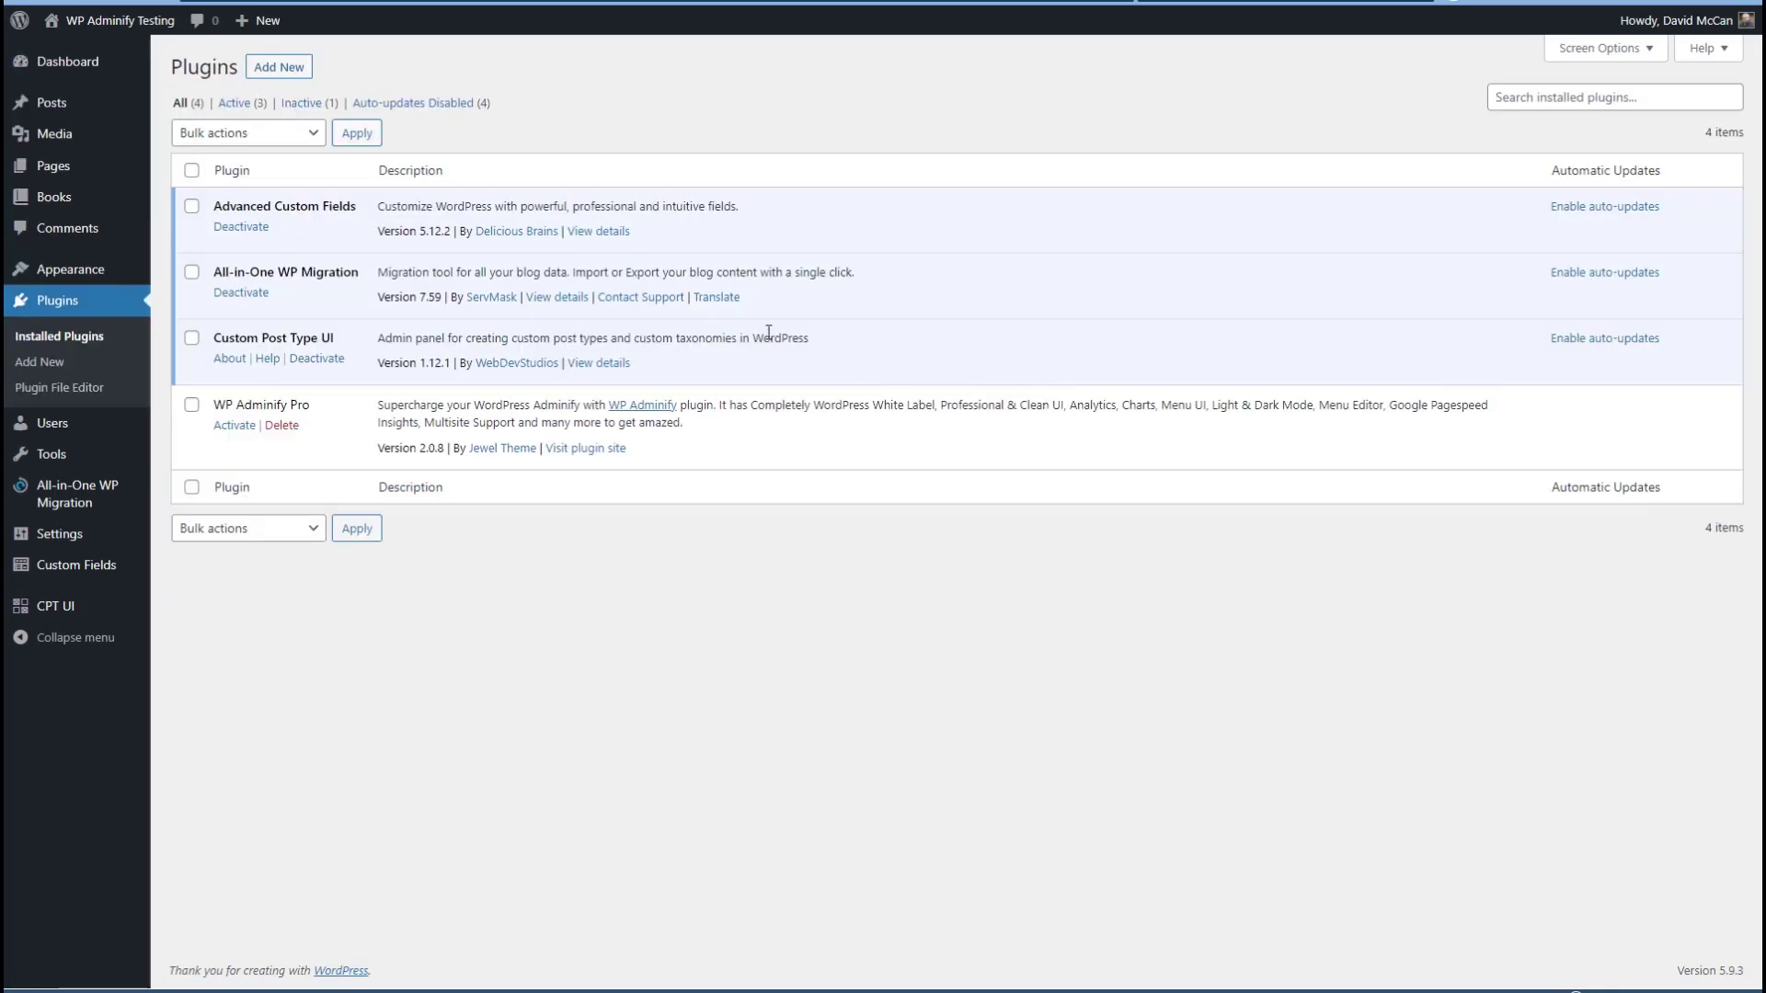
click(231, 425)
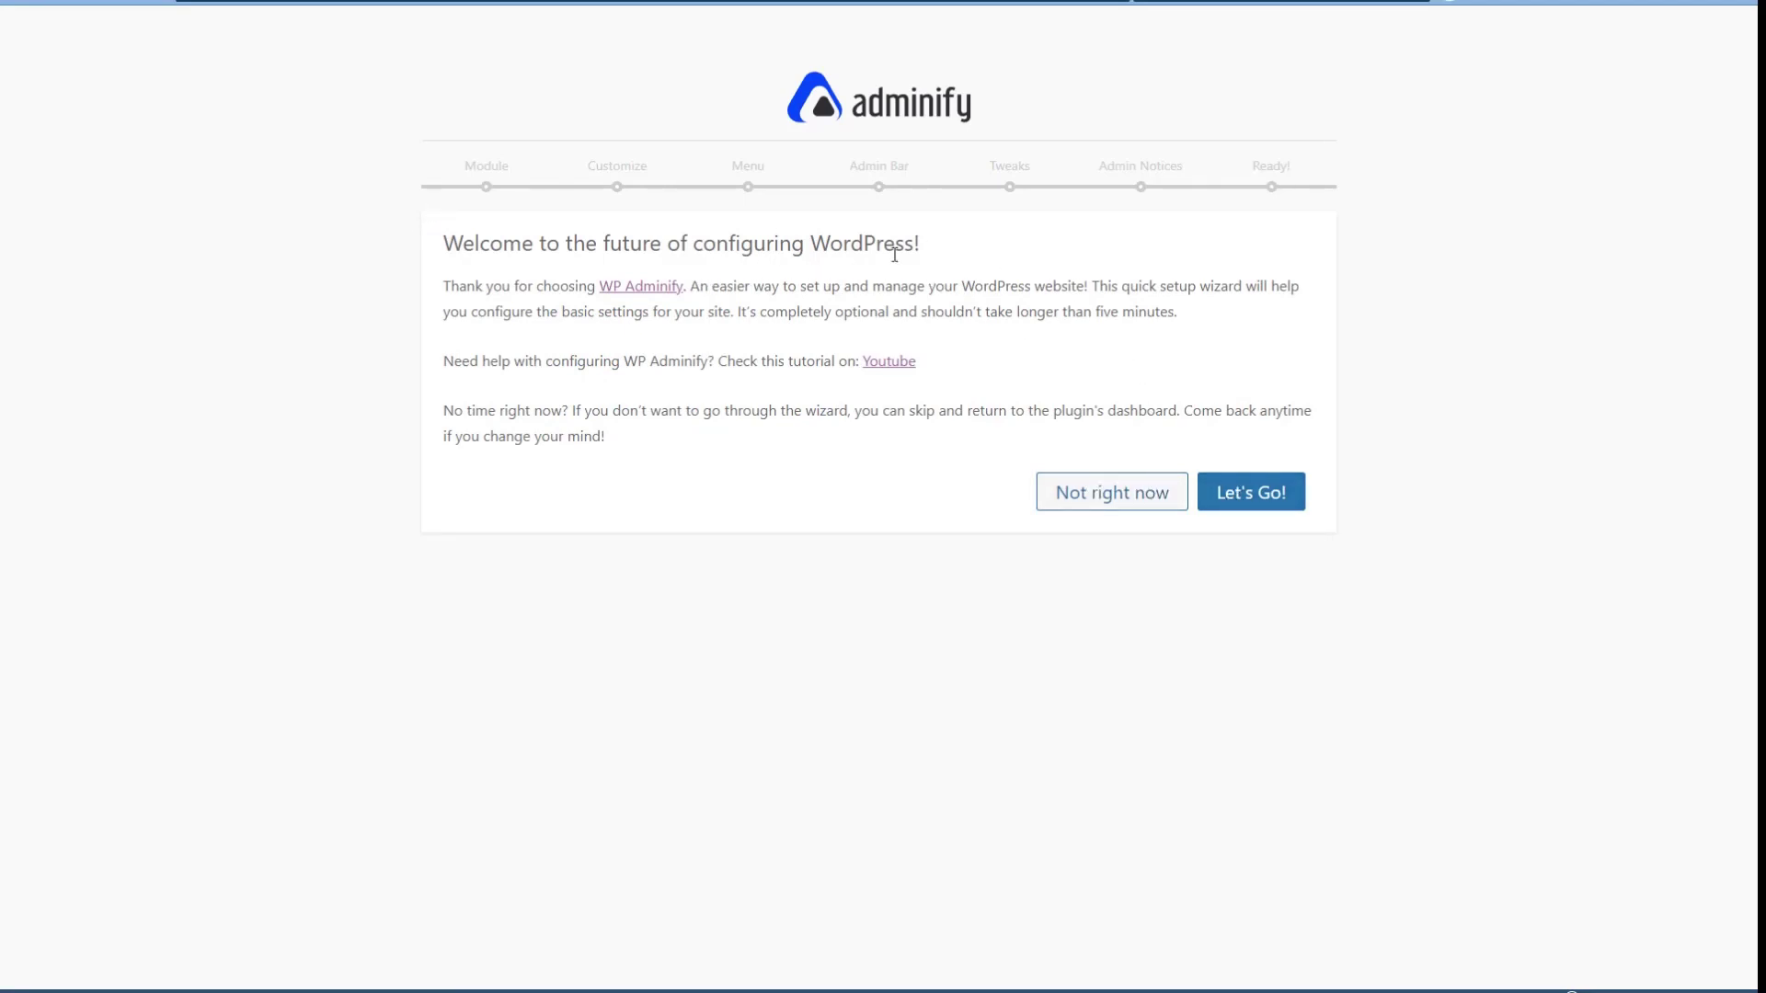
Start the Adminify setup wizard and accept the Module Settings with all modules enabled.
click(1247, 497)
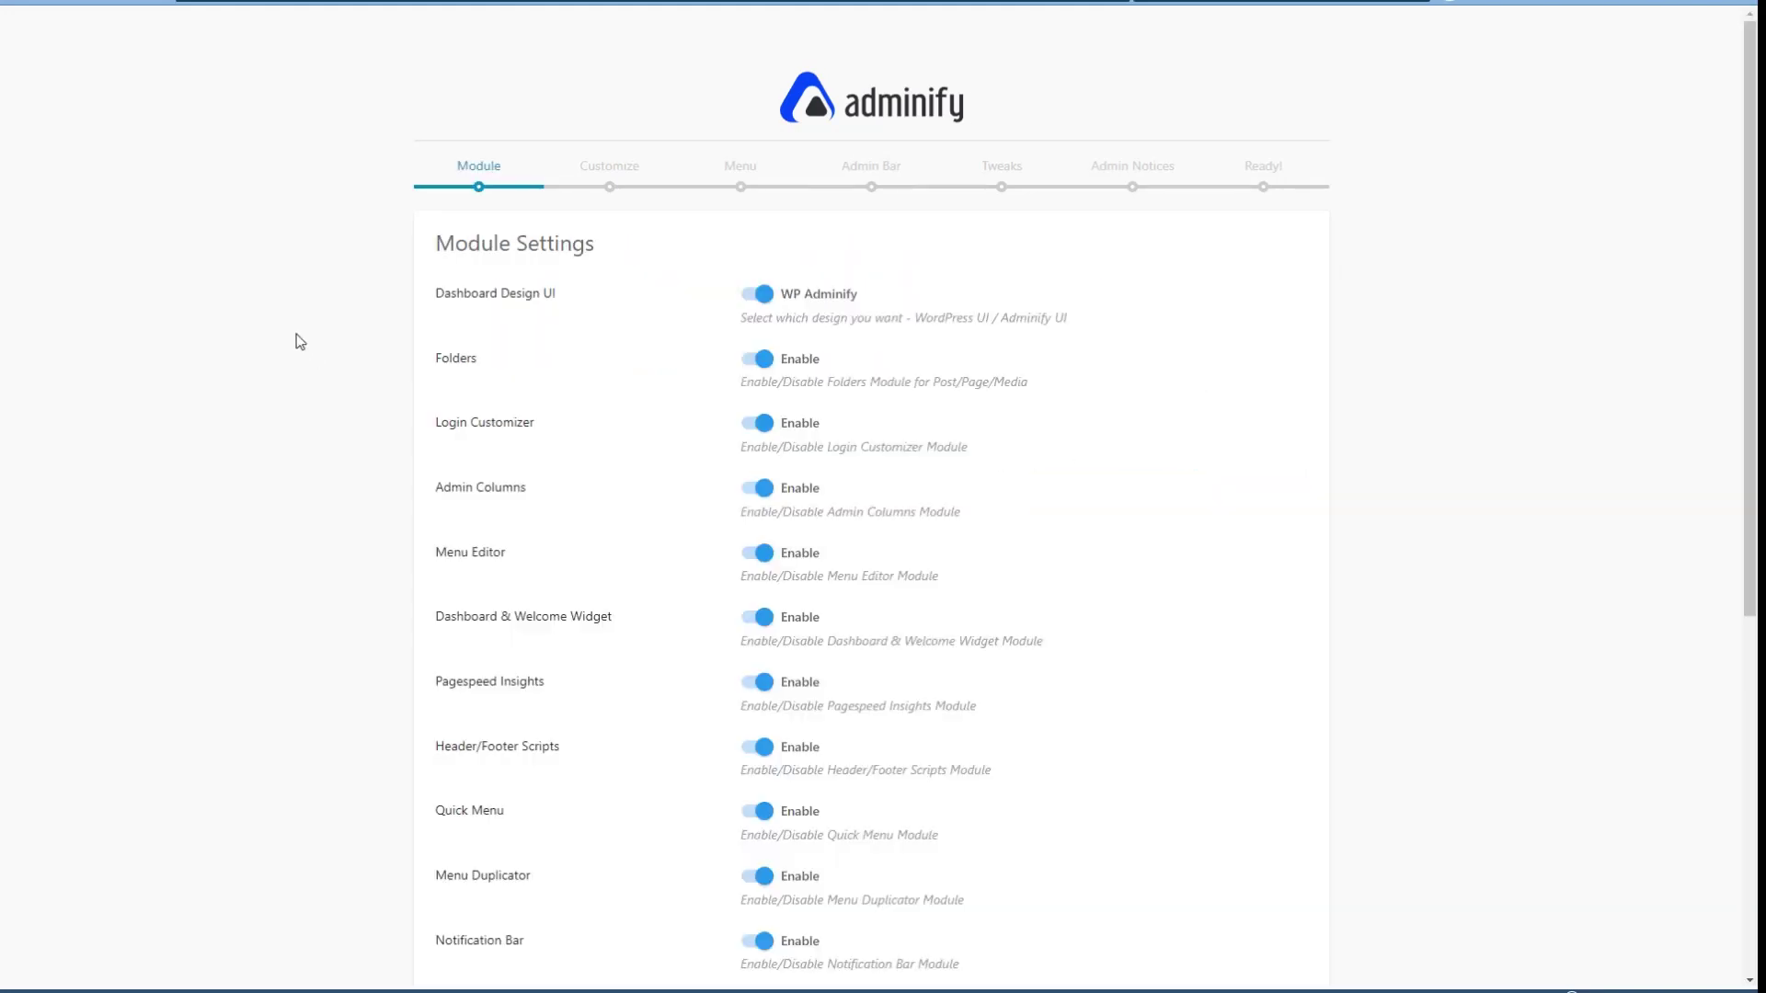
scroll(294, 335, down, 5)
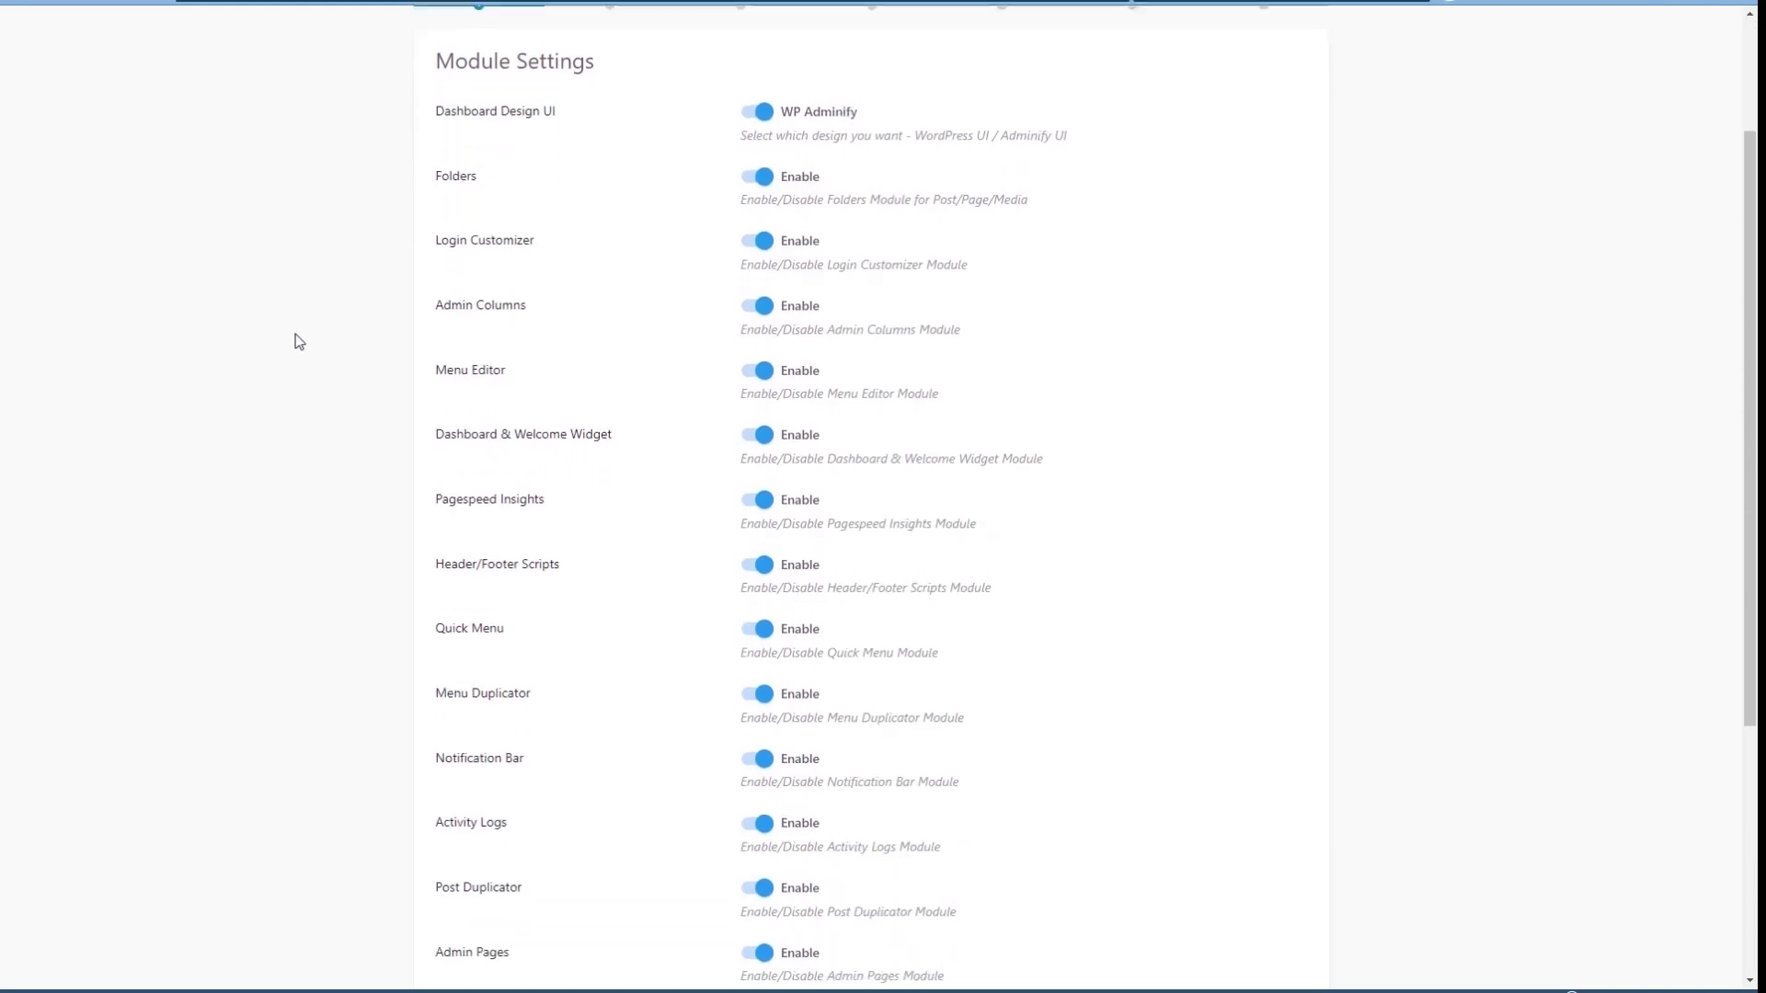
scroll(296, 334, down, 2)
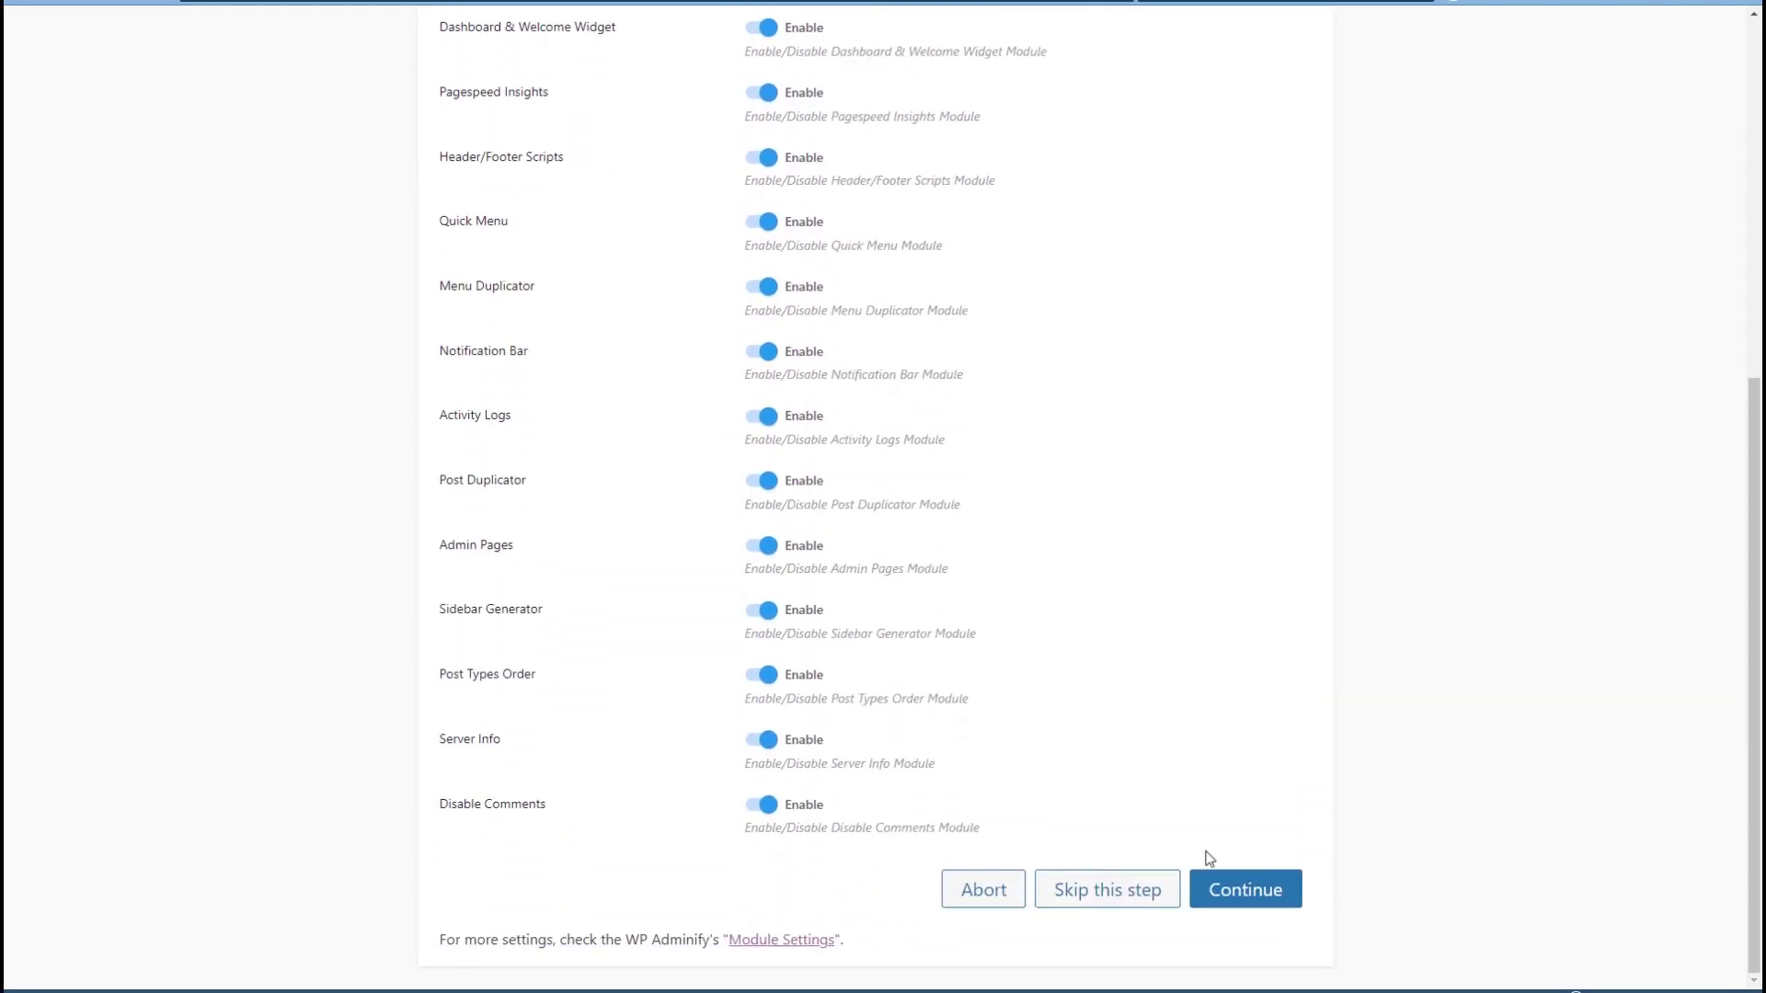
click(1234, 892)
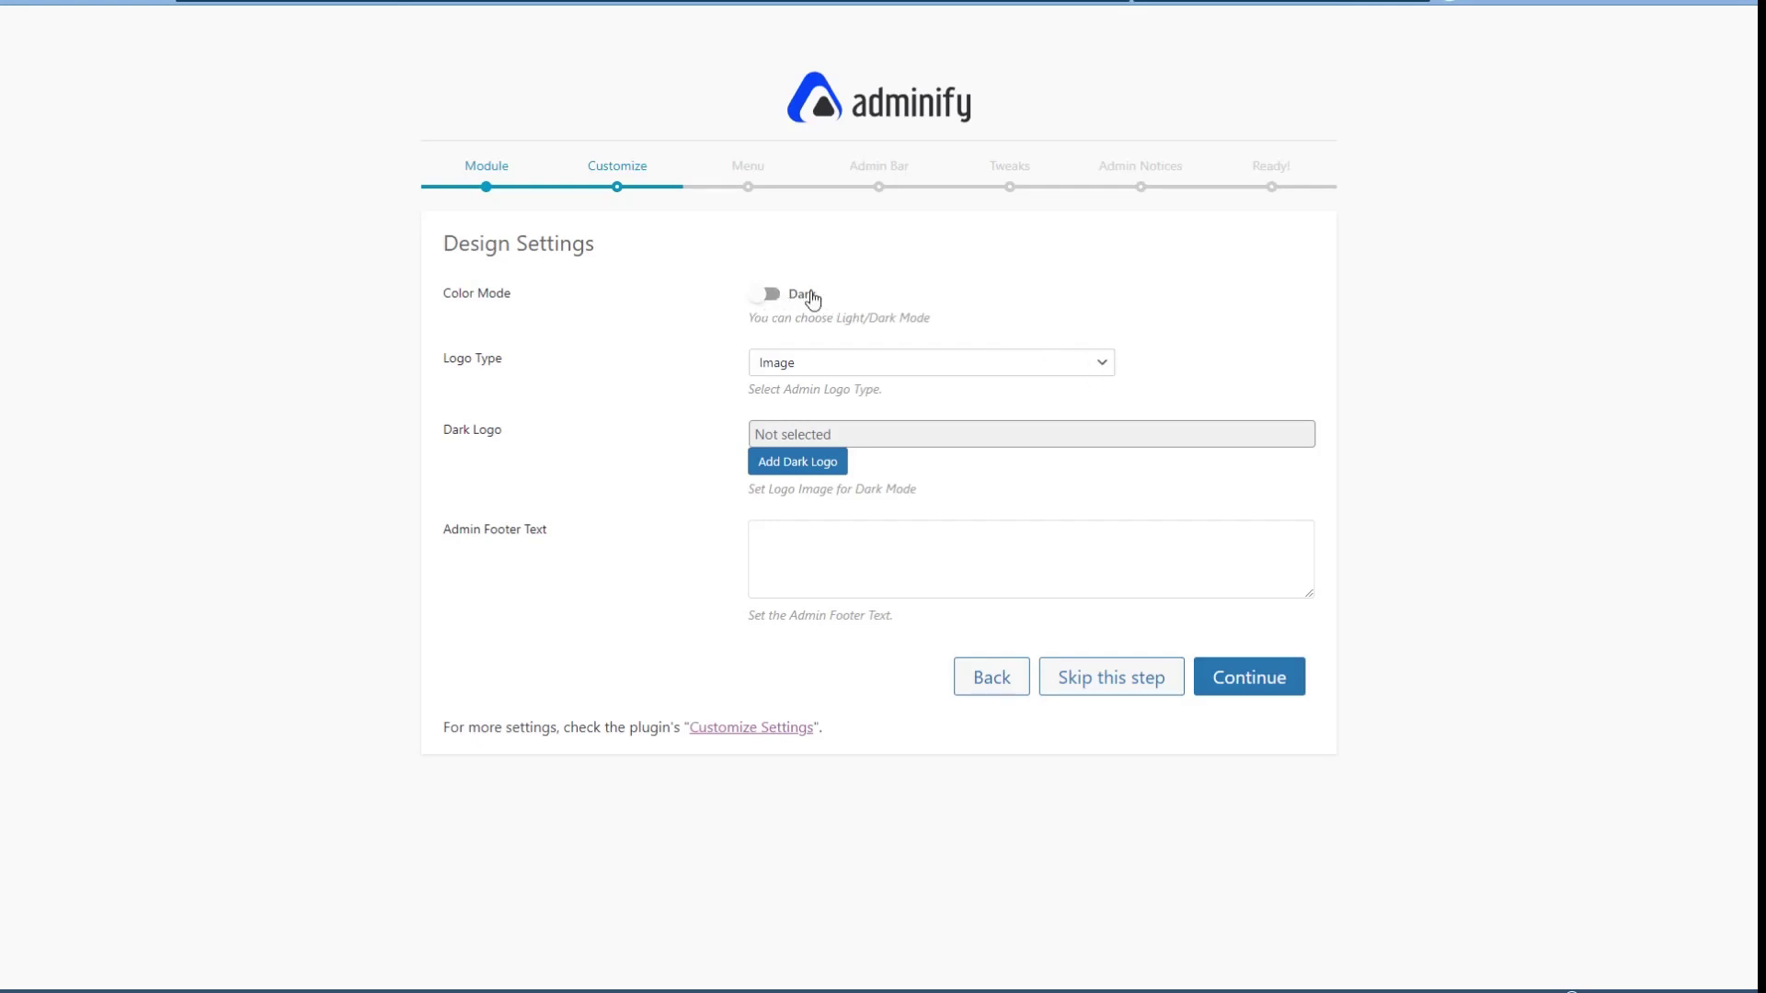
Try the Color Mode switch in the Design Settings, leave it on Dark and continue to the Menu Settings.
click(771, 296)
click(769, 298)
click(1195, 677)
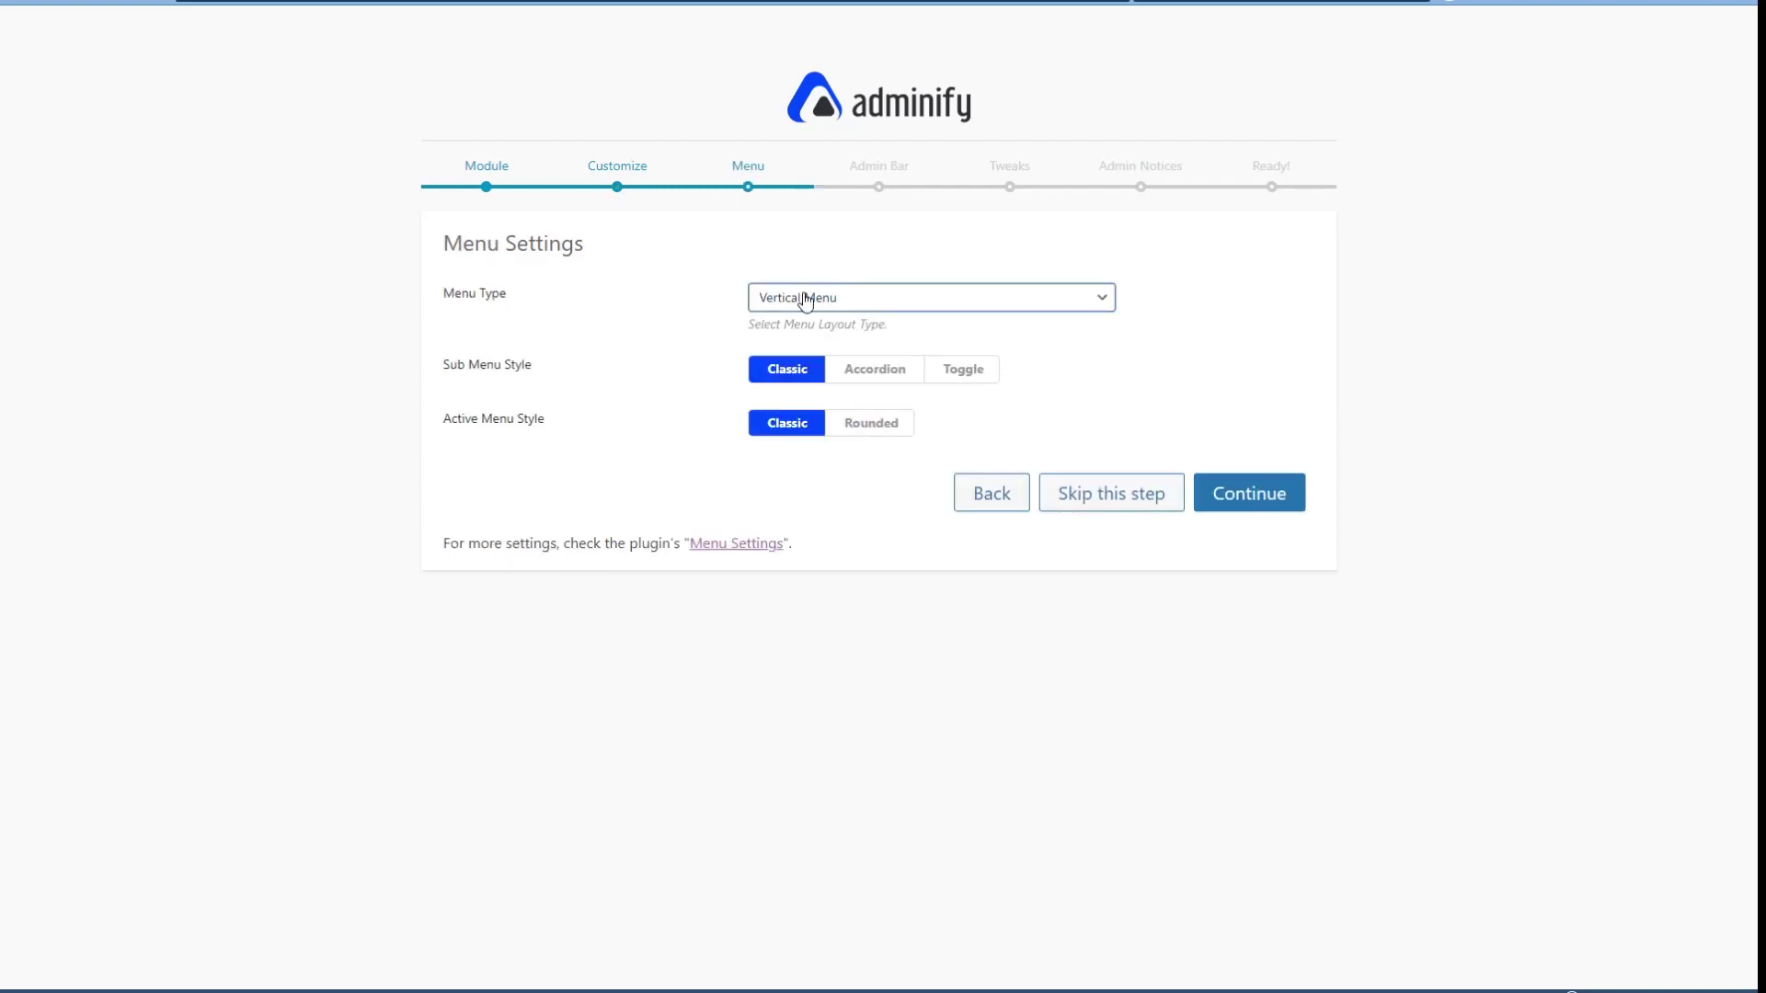
Check the available menu types, keep Vertical Menu and accept the Menu Settings.
click(893, 302)
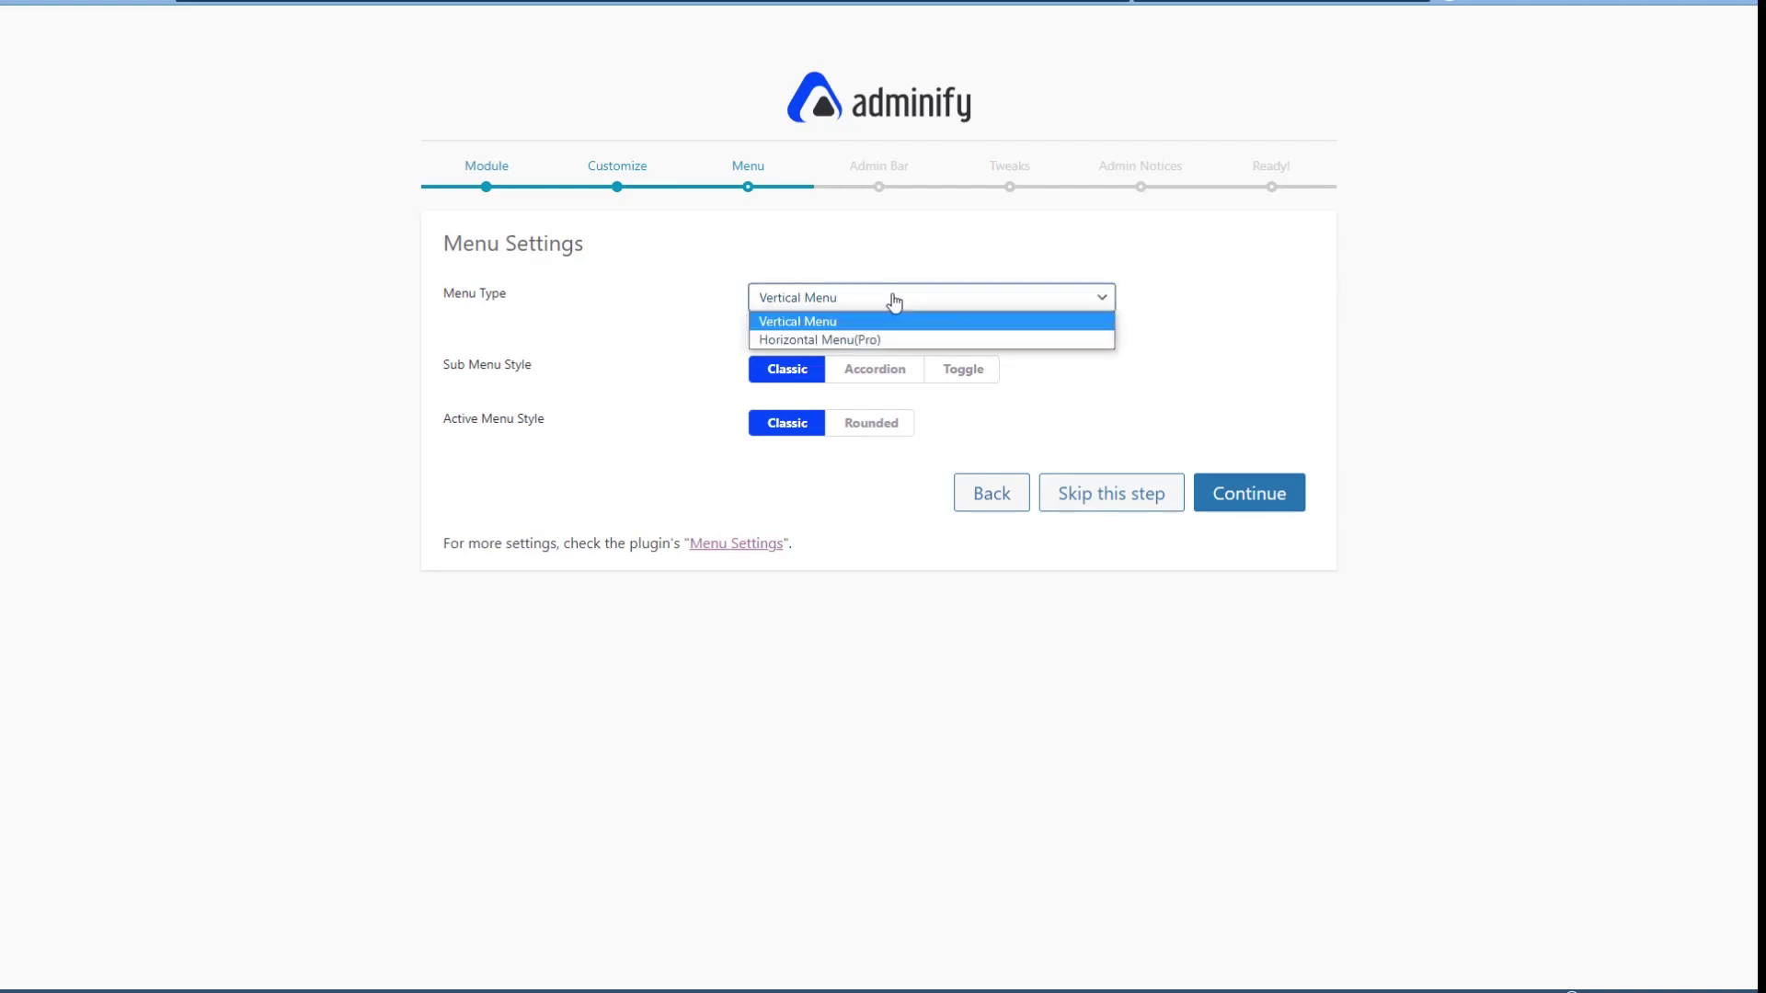
click(894, 302)
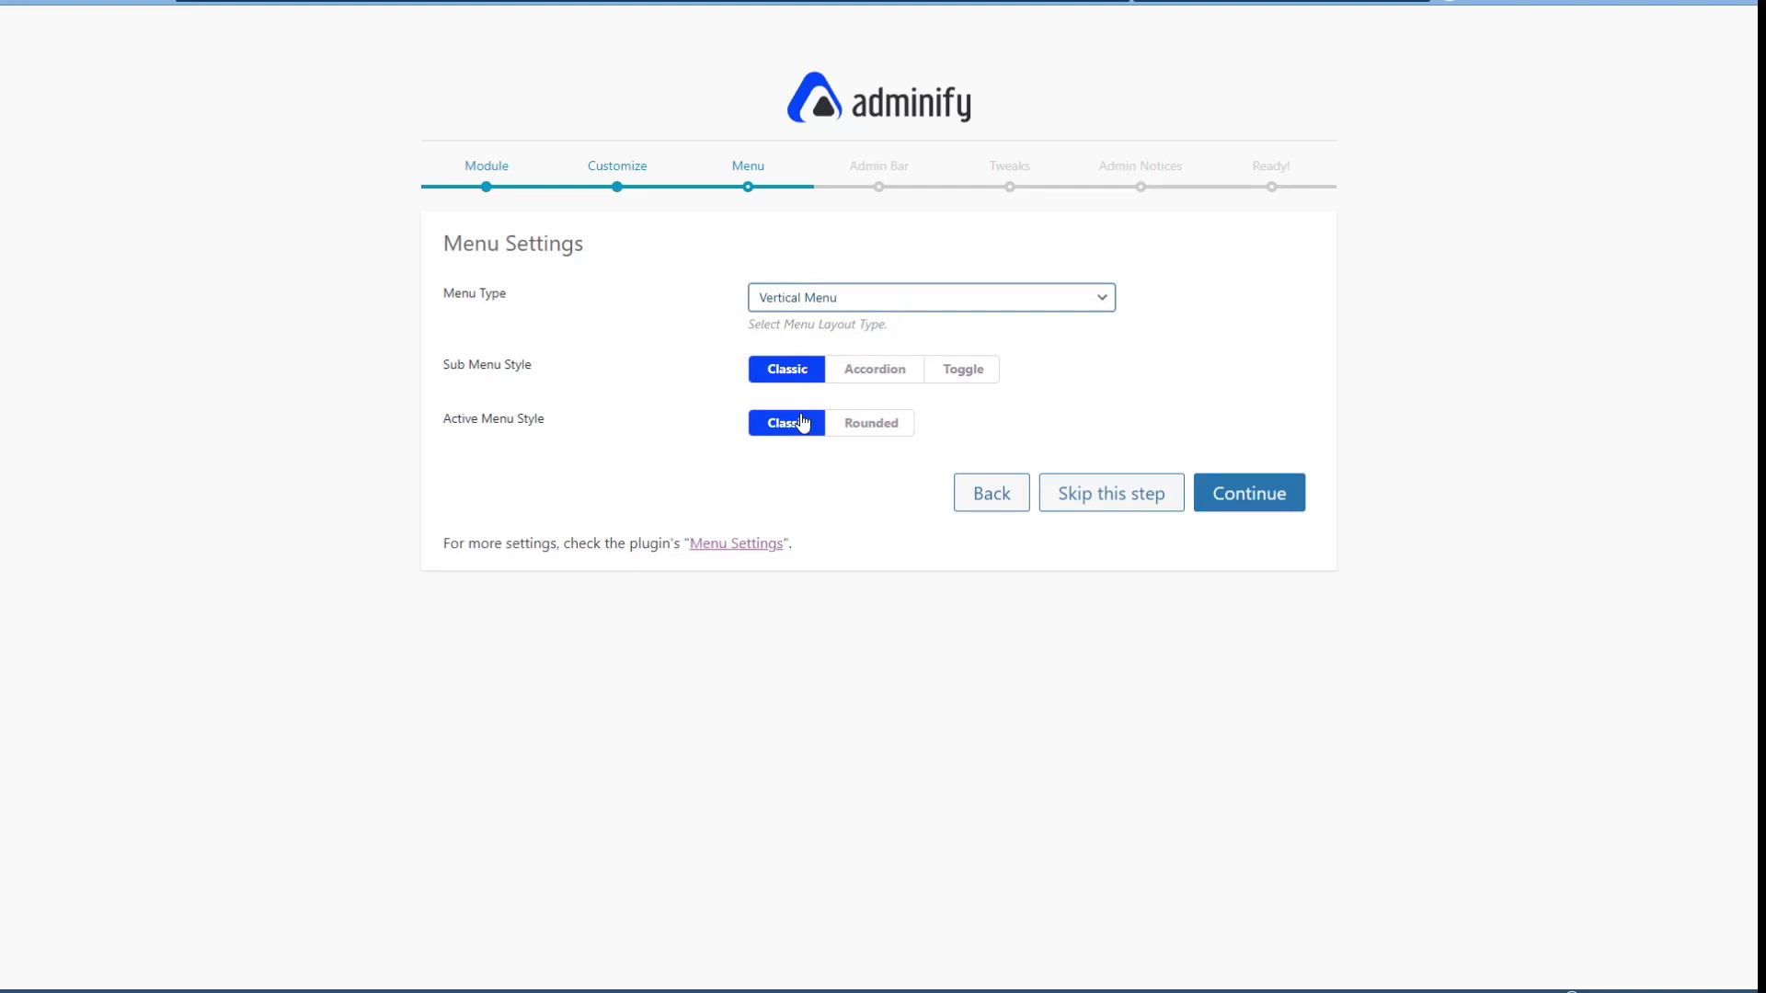
click(1243, 493)
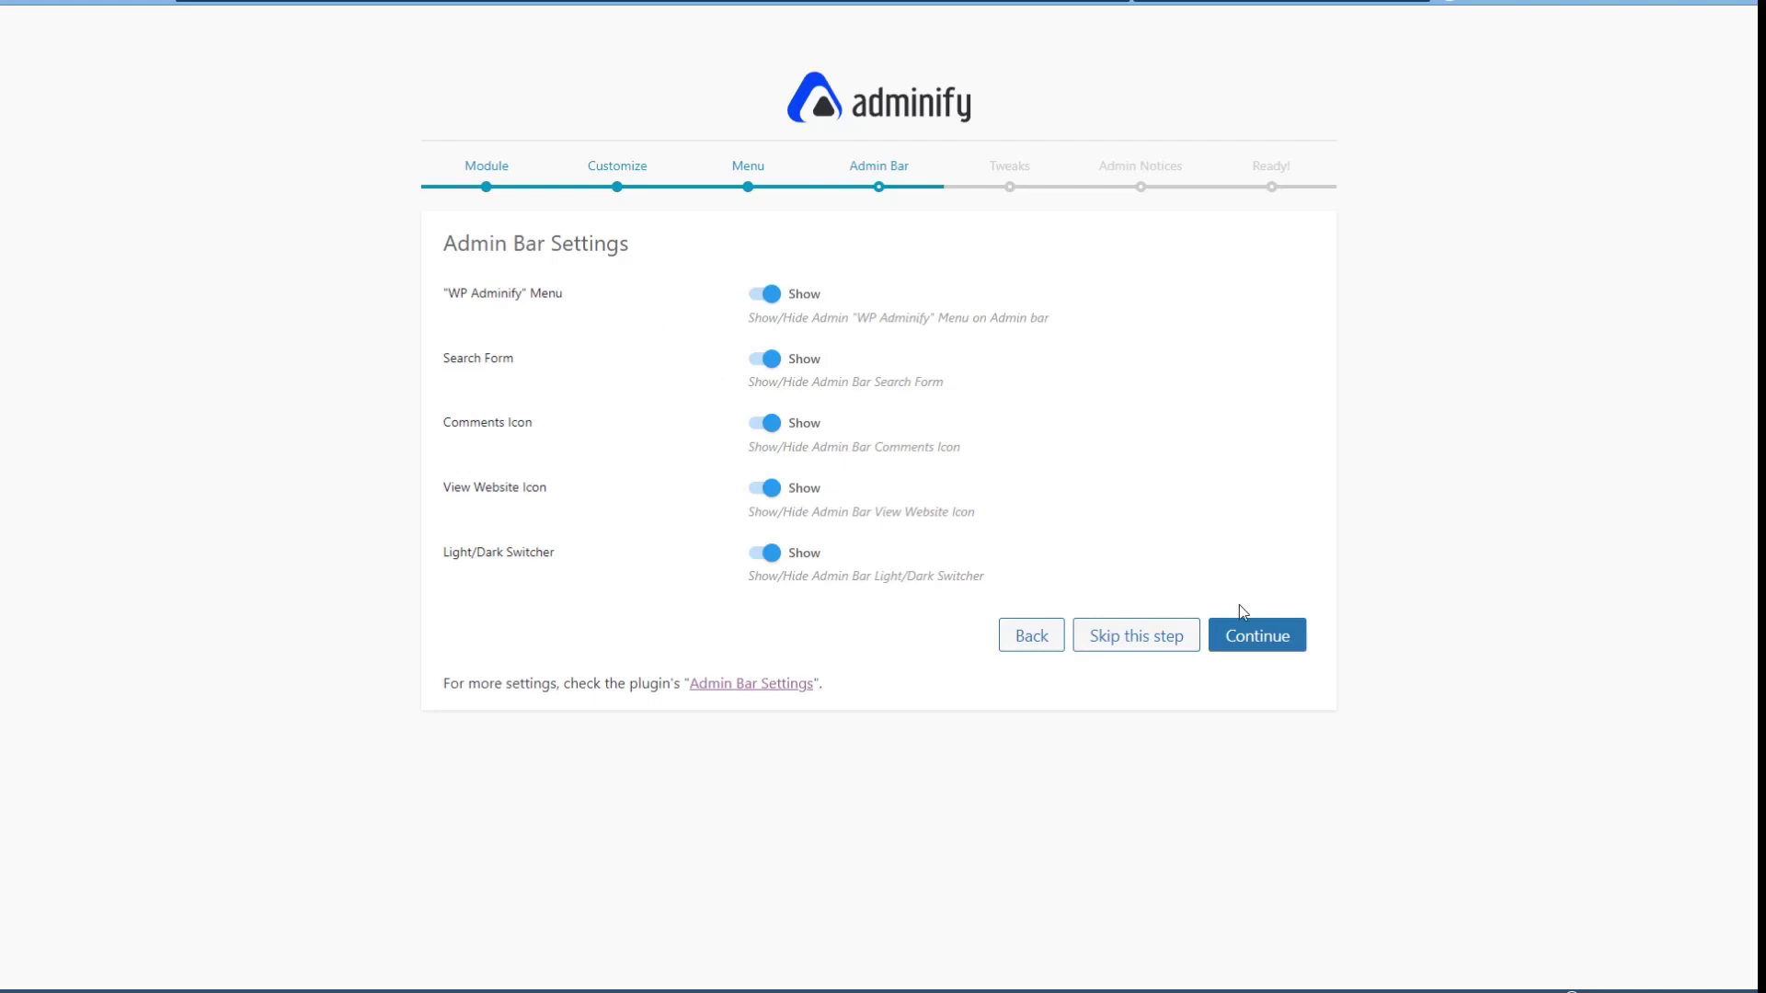
Accept the default Admin Bar, Tweaks and Admin Notices settings, finishing the wizard at the WP Adminify dashboard.
click(1233, 633)
scroll(1122, 482, down, 1)
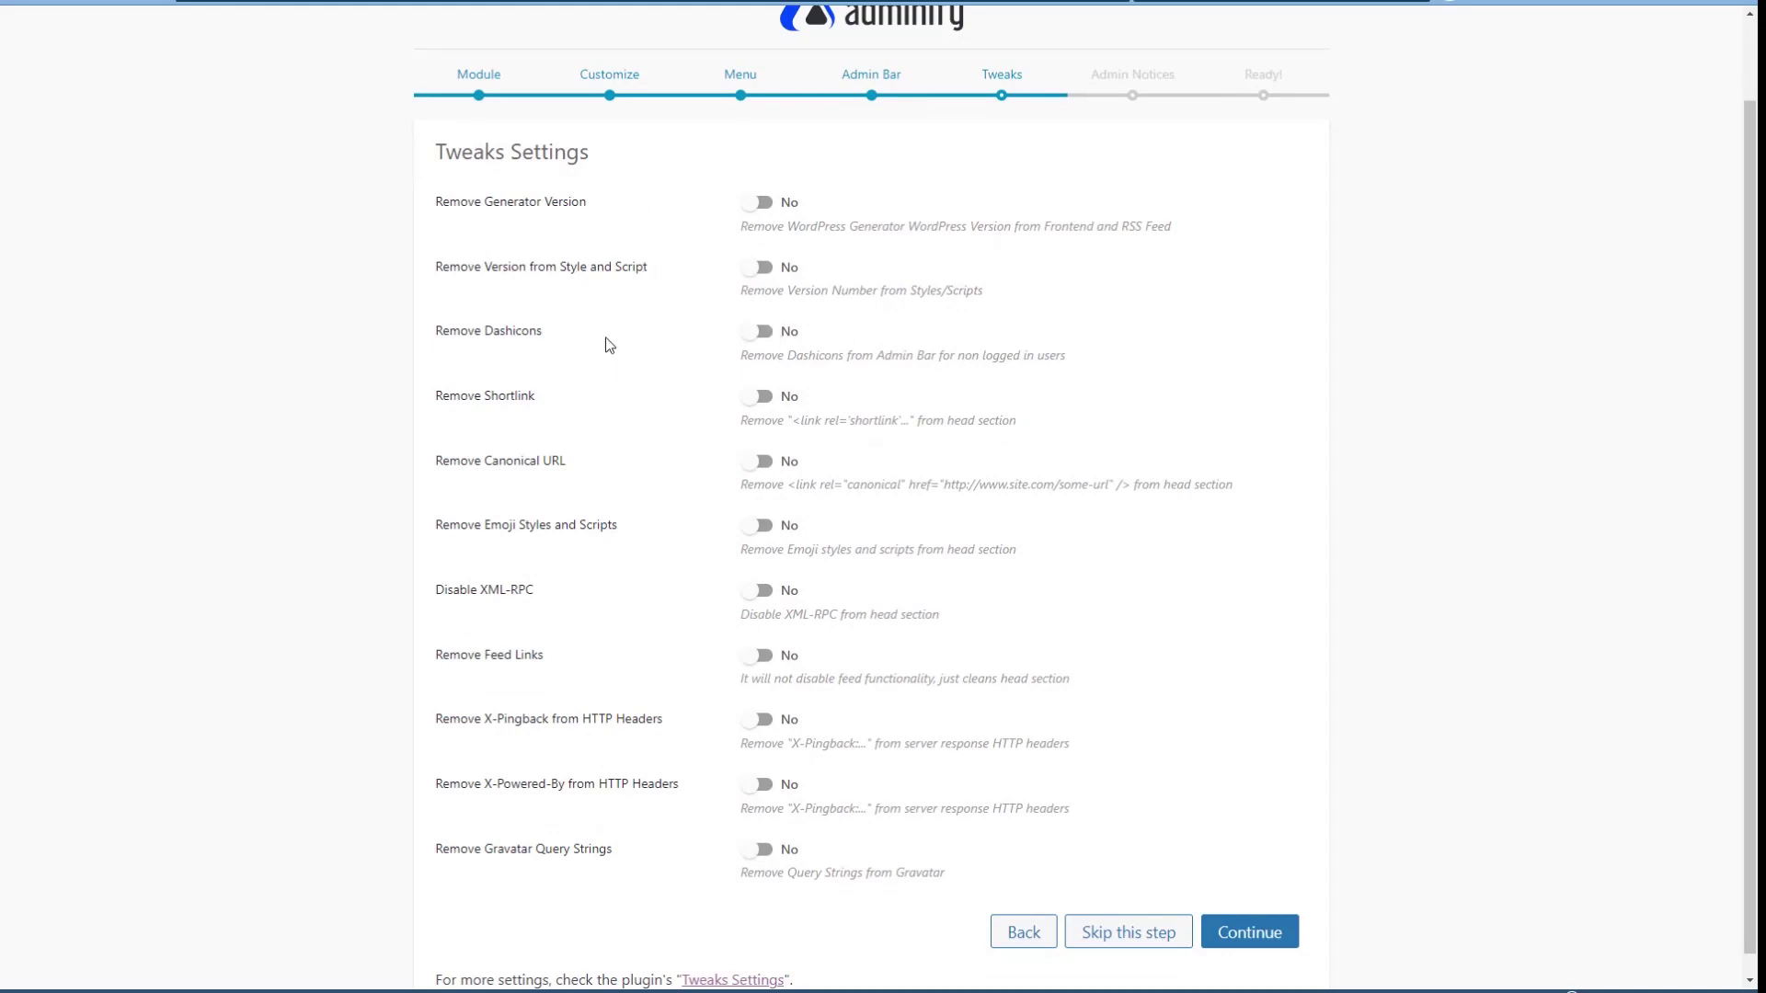
click(1256, 938)
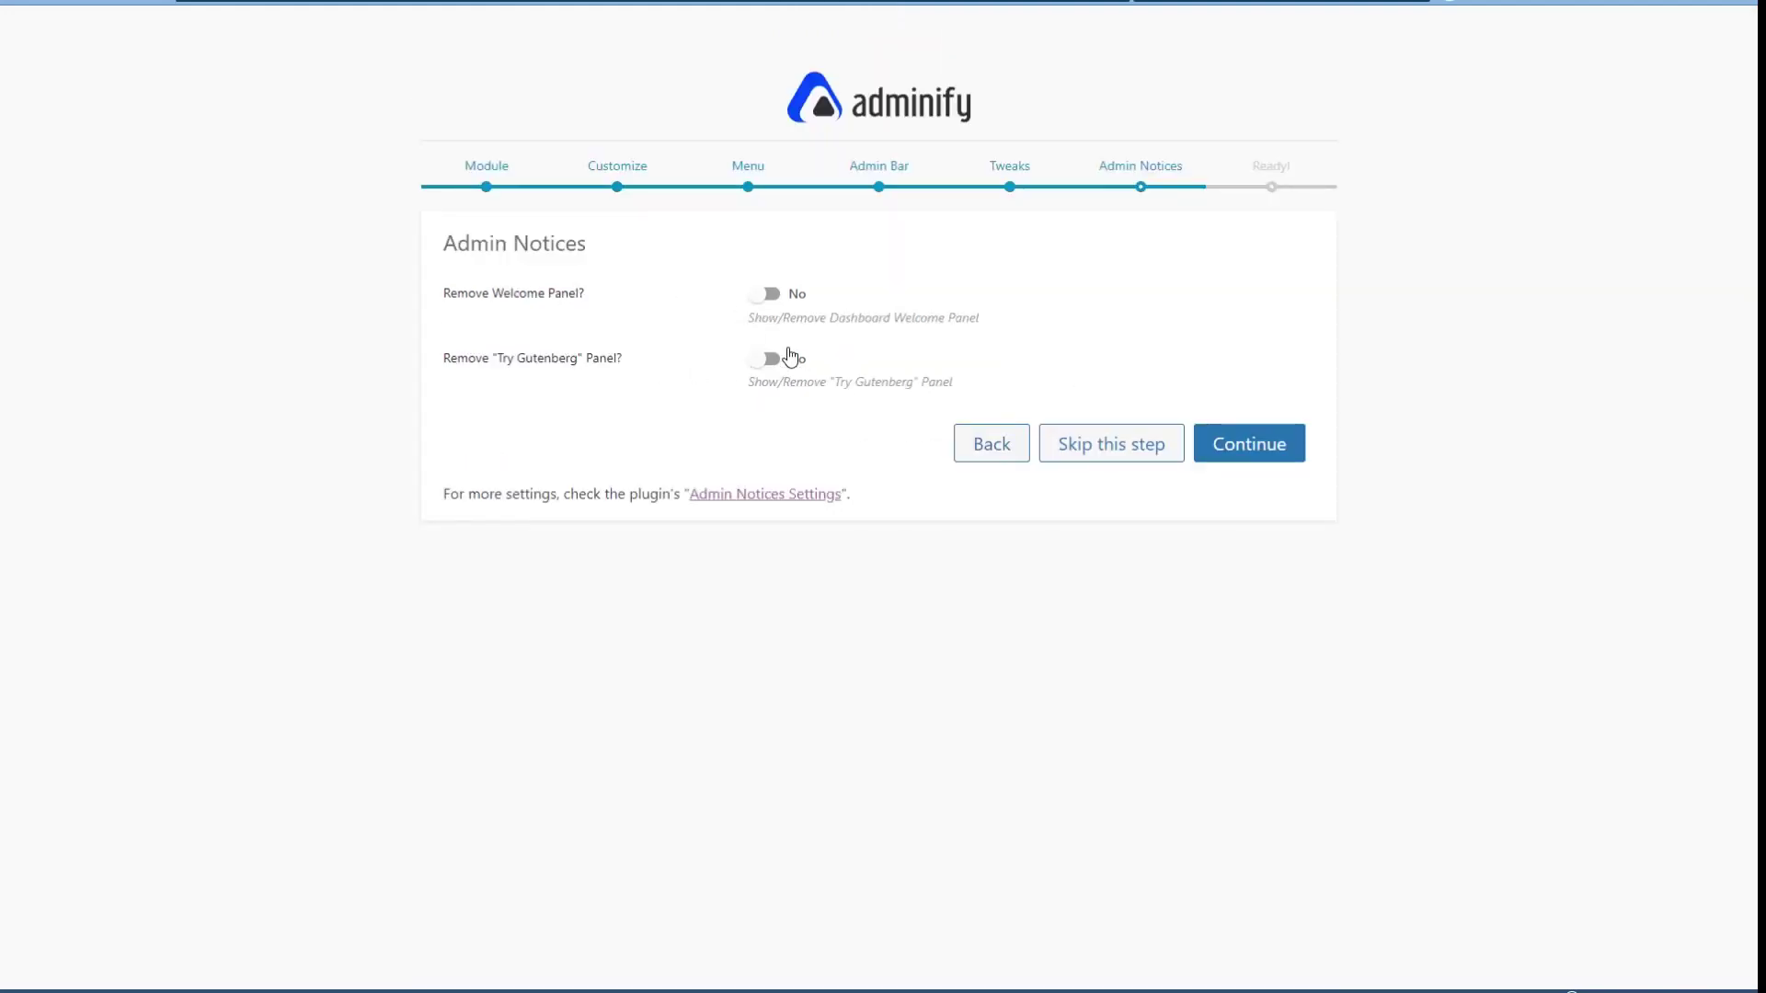
click(1251, 452)
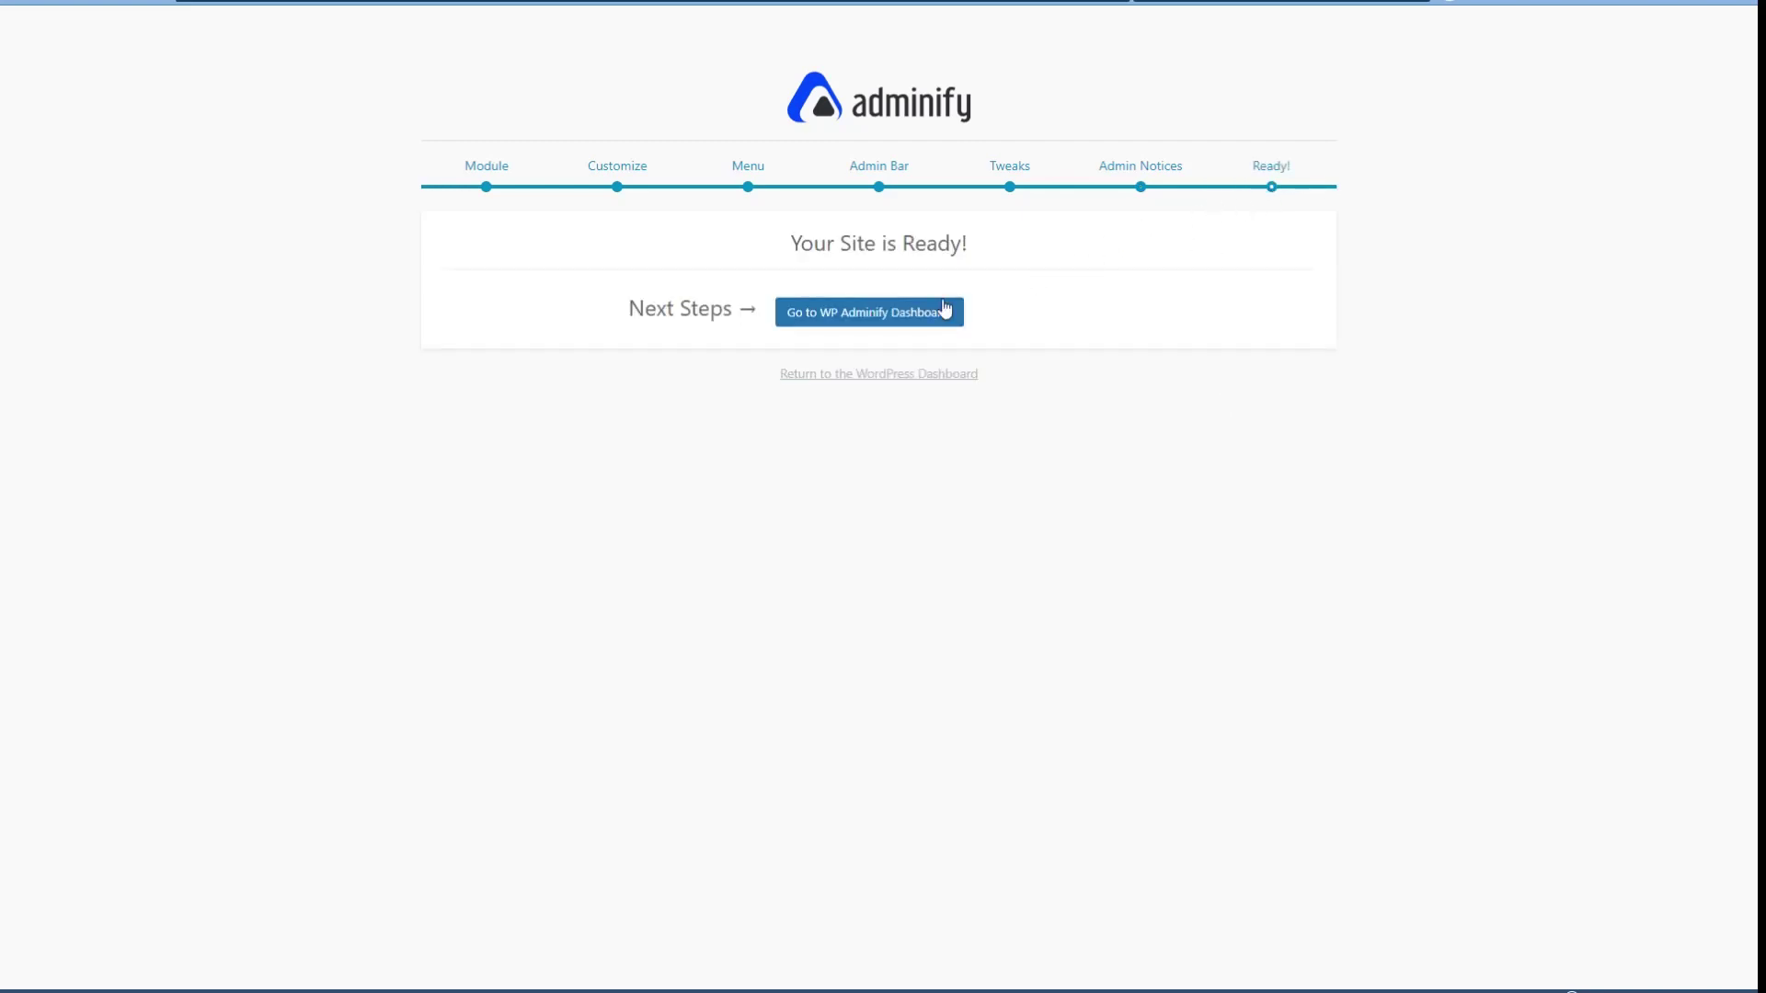
click(857, 322)
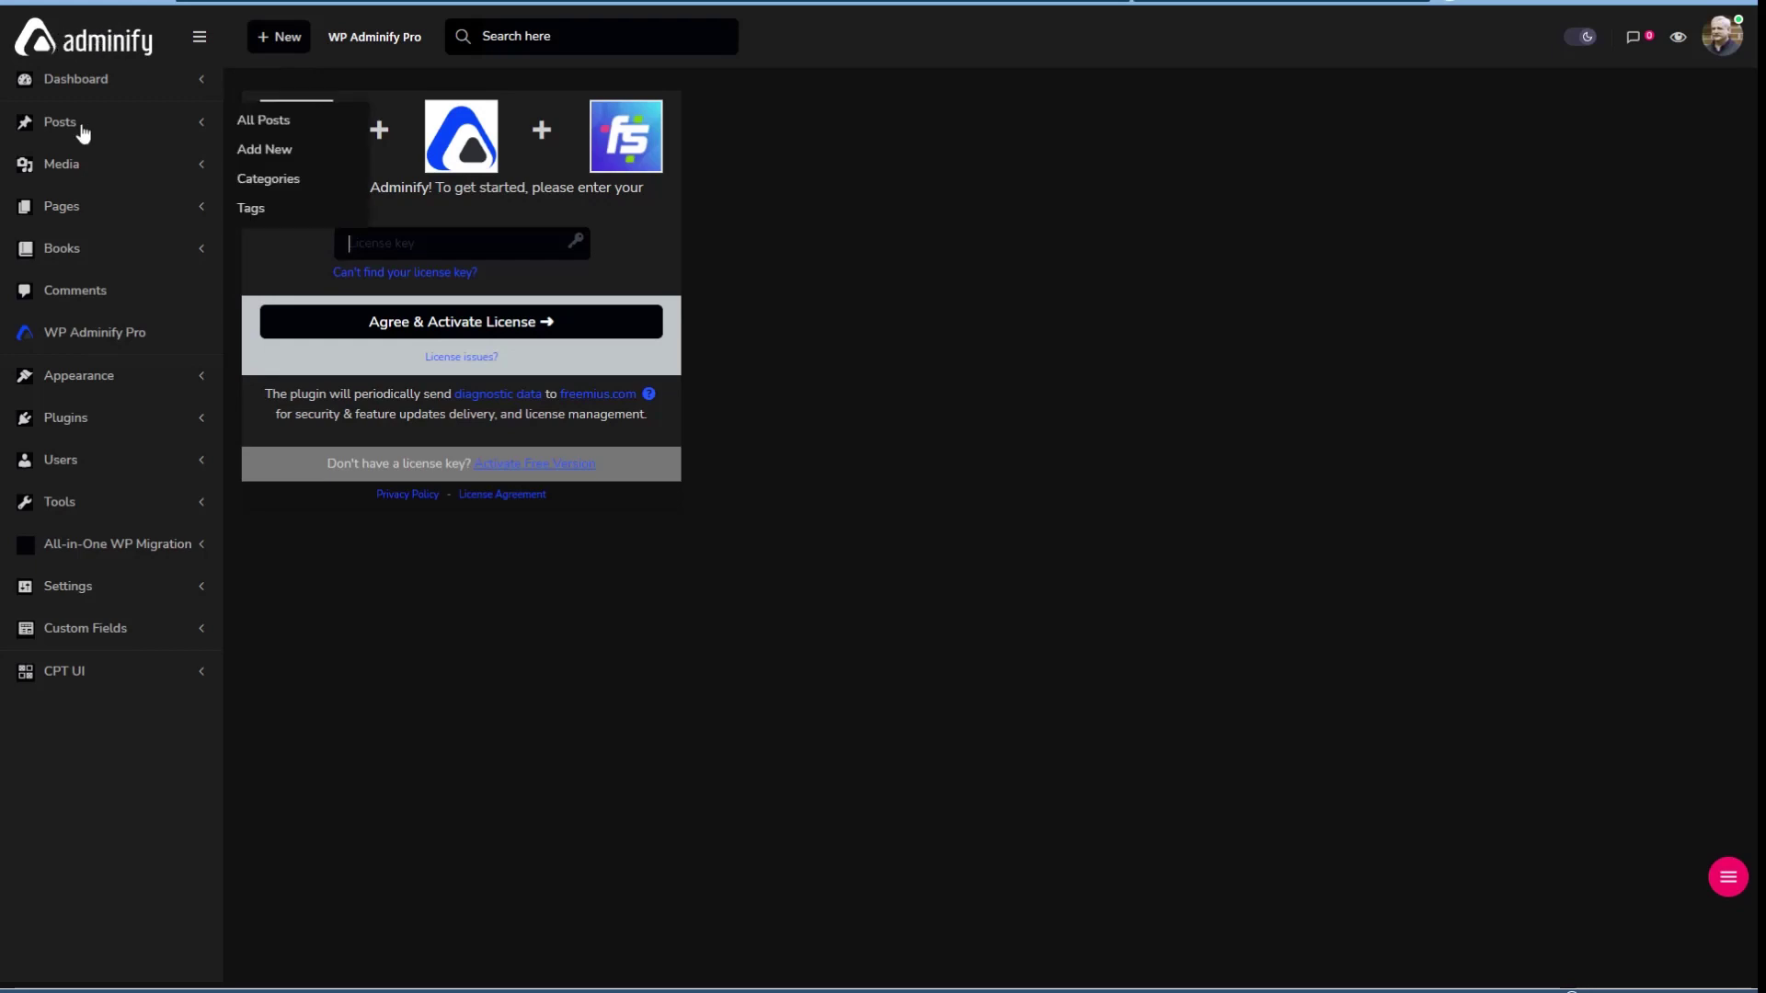
Show the diagnostic data details on the WP Adminify license activation form.
mouse_move(107, 399)
mouse_move(83, 564)
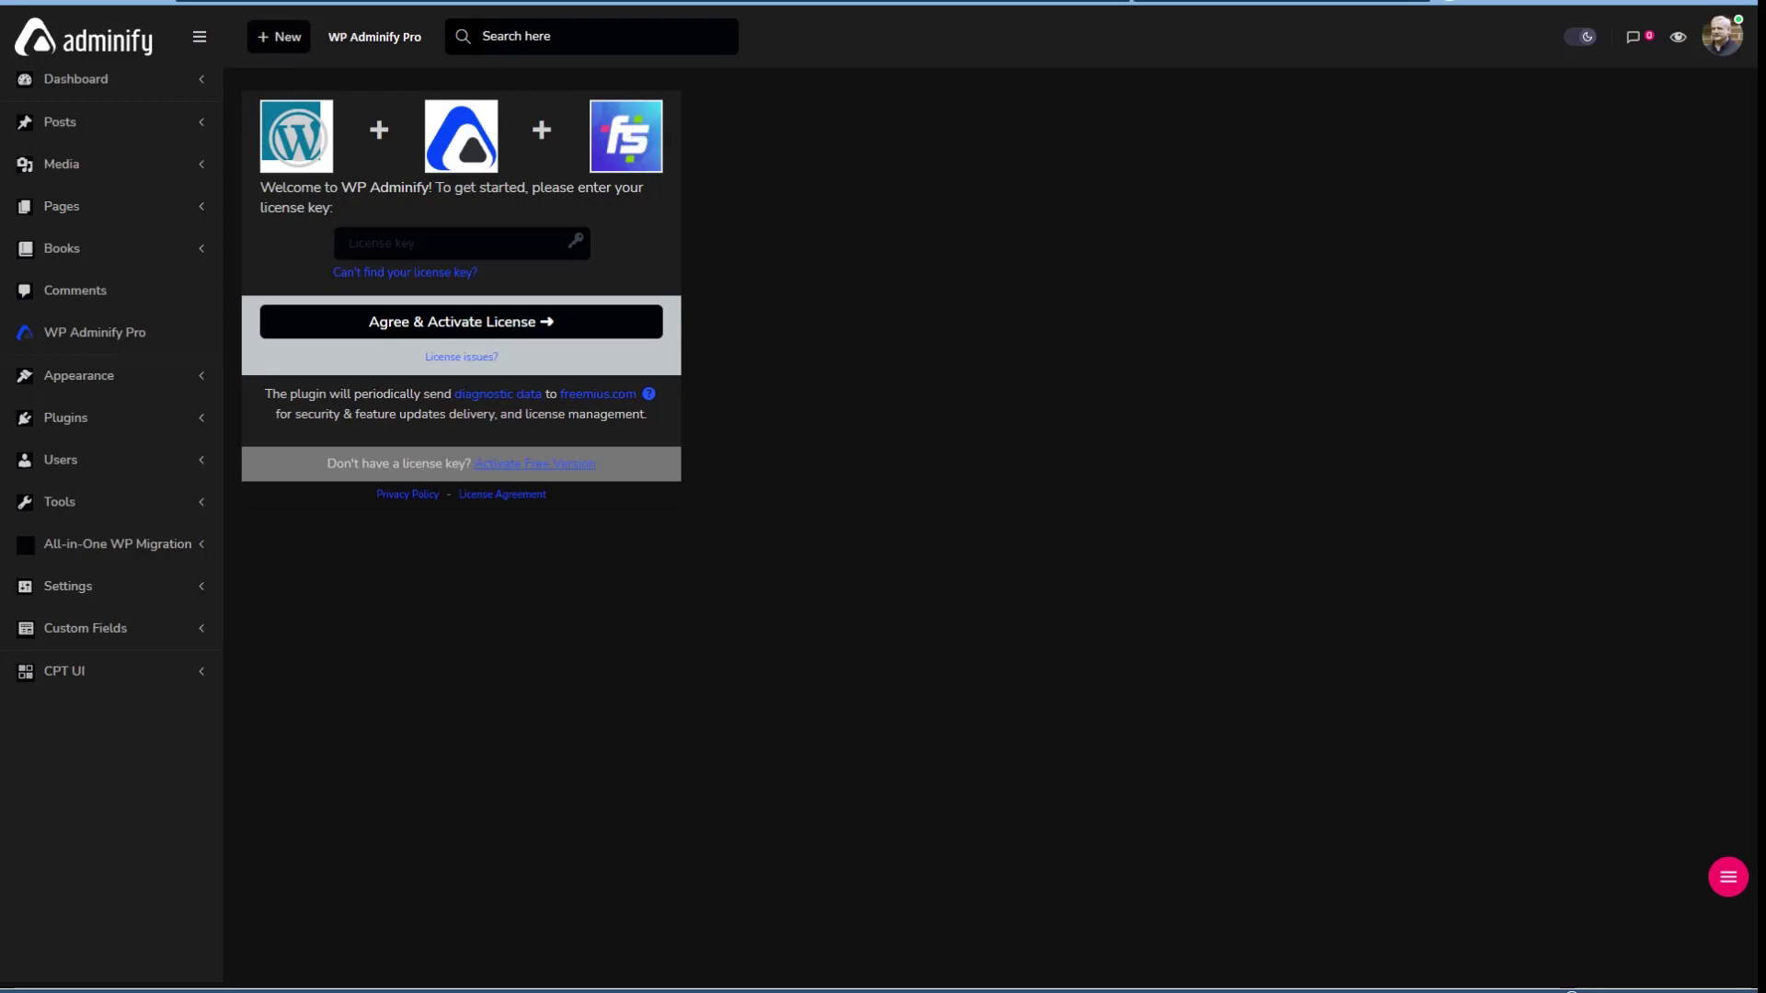
click(563, 244)
click(484, 395)
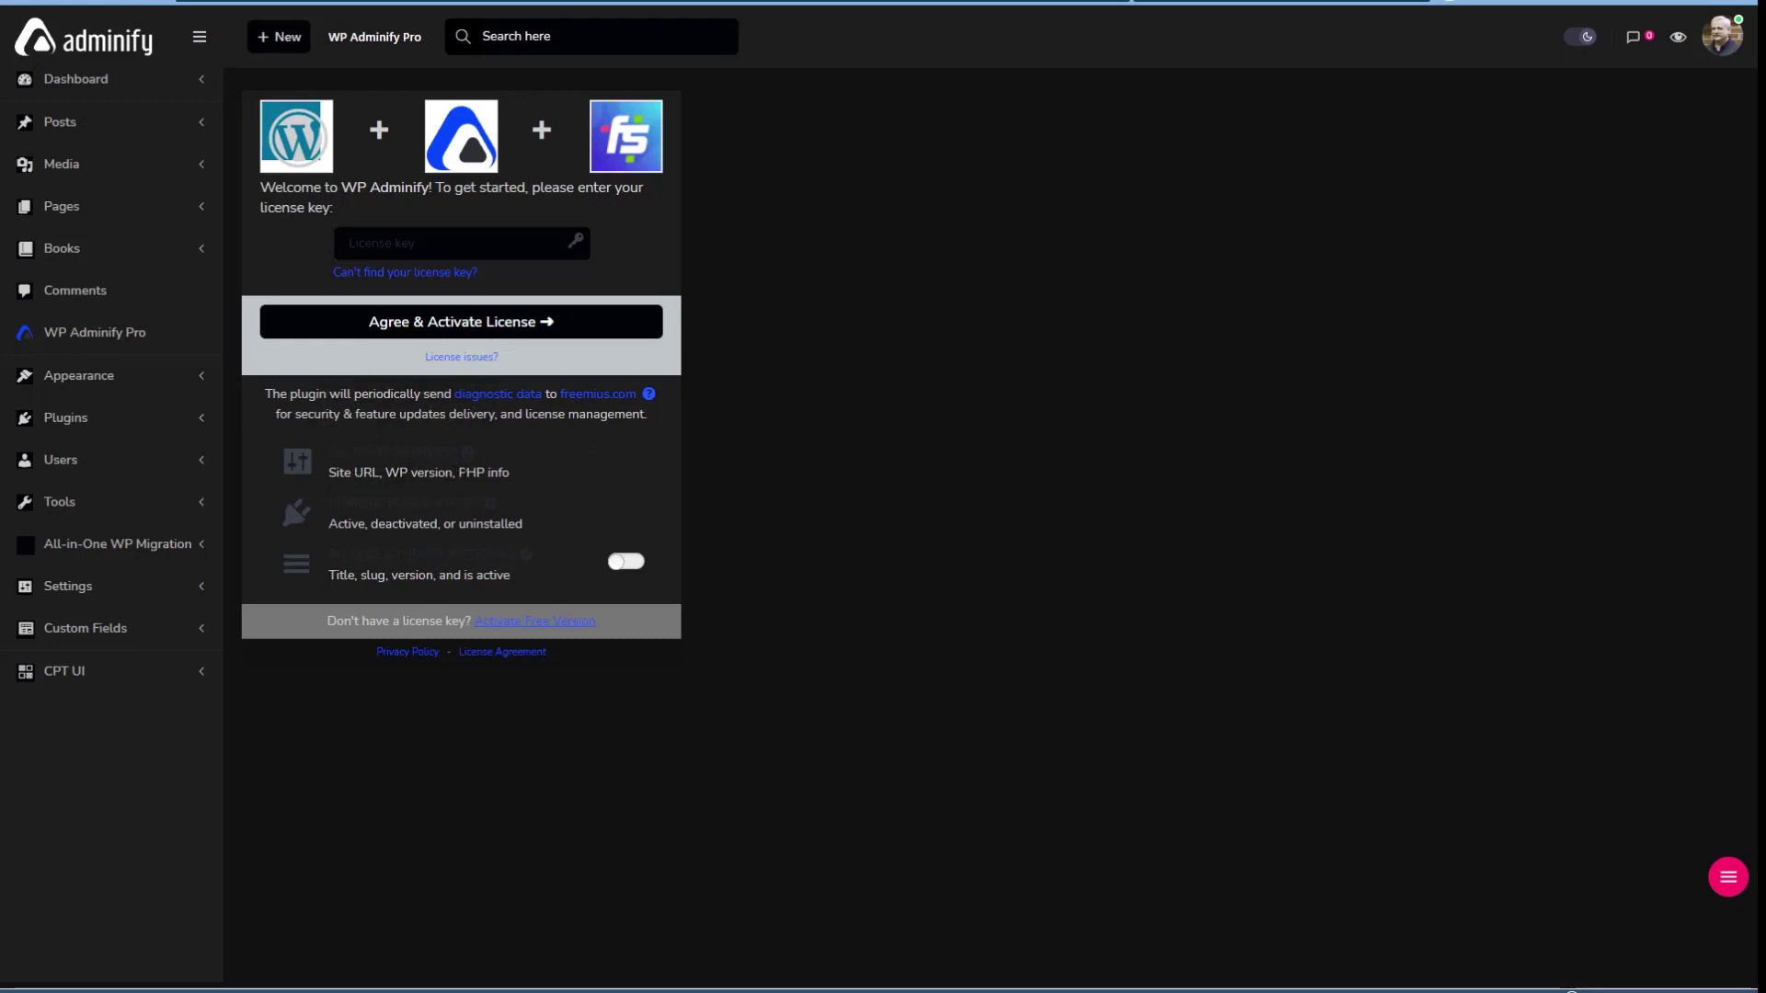
drag(458, 474, 515, 478)
click(364, 522)
mouse_move(394, 510)
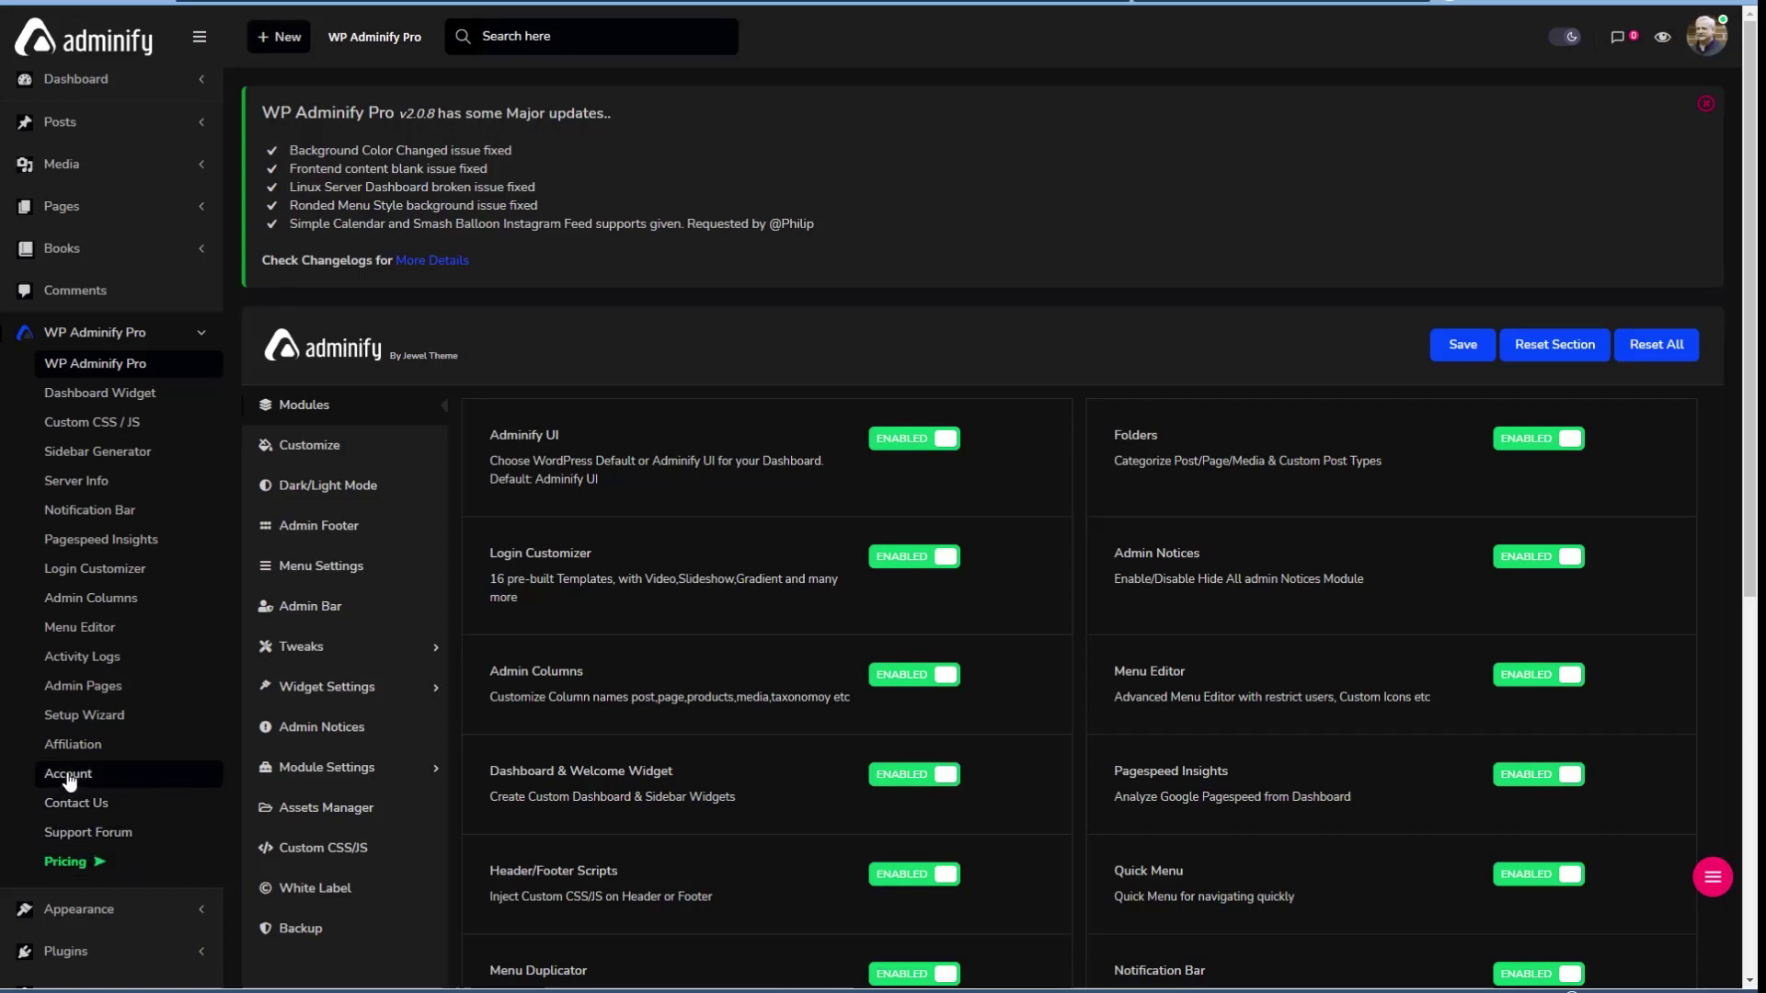
Open the WP Adminify account page and flag it as a client's site to hide sensitive license and billing information.
click(120, 787)
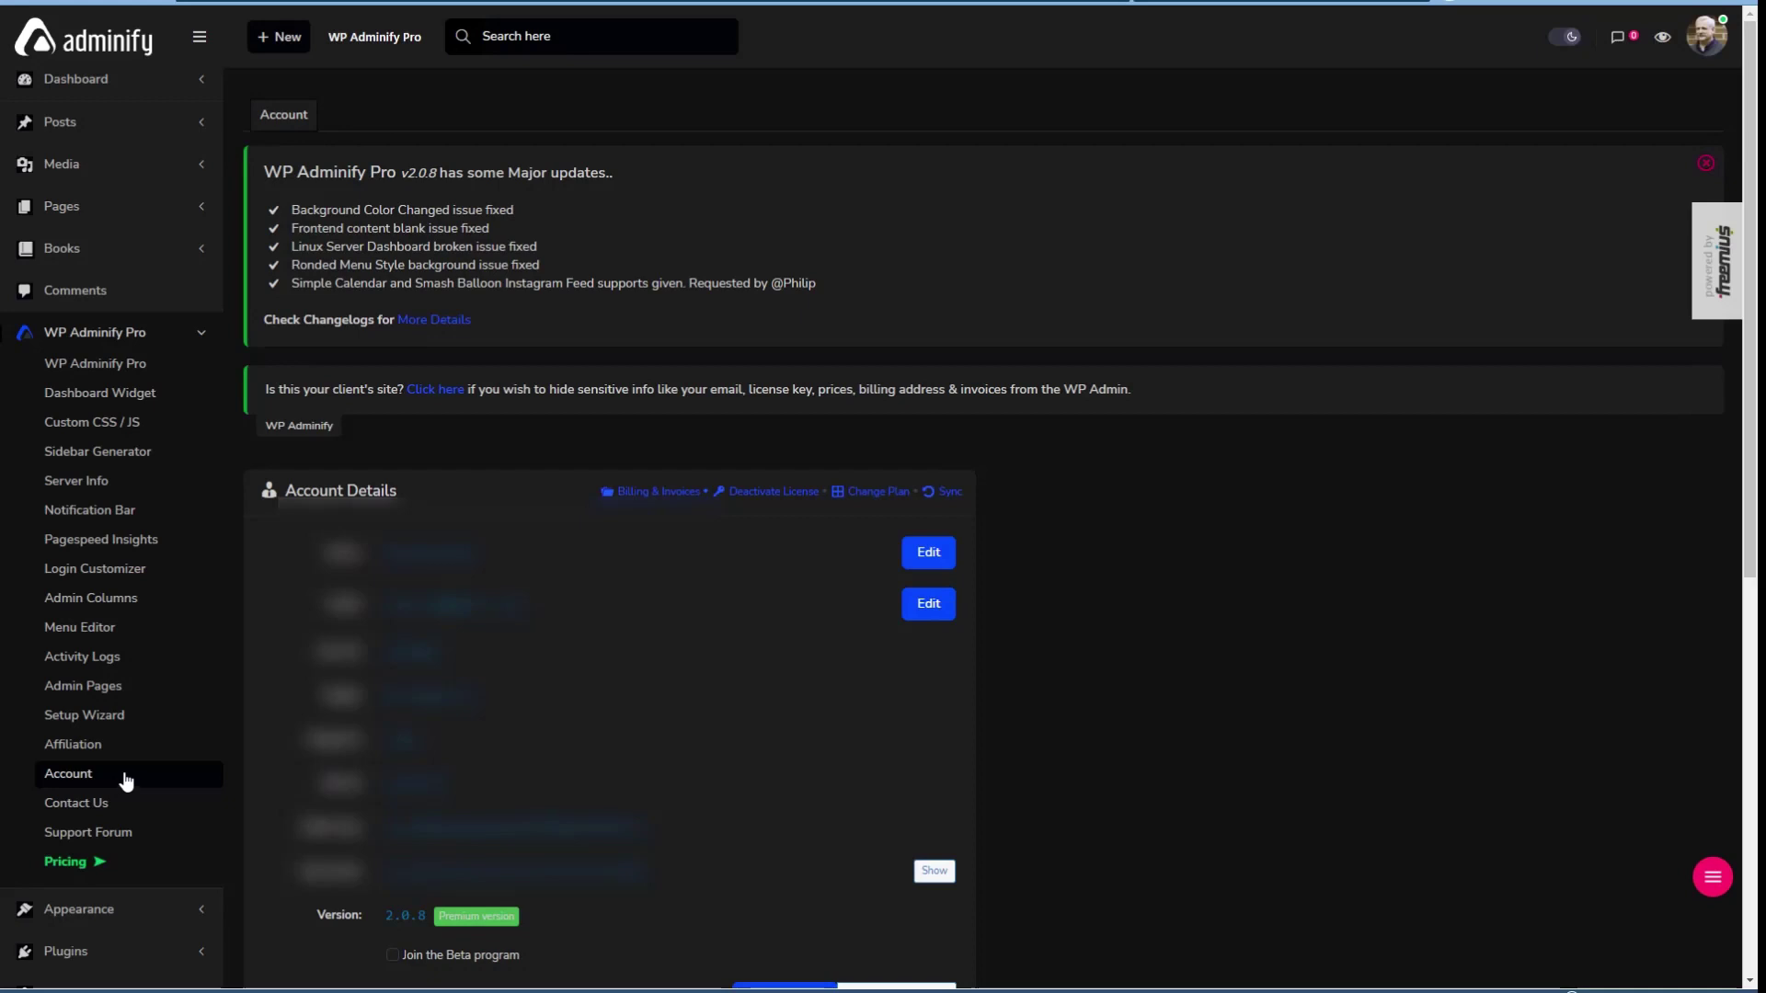
click(436, 391)
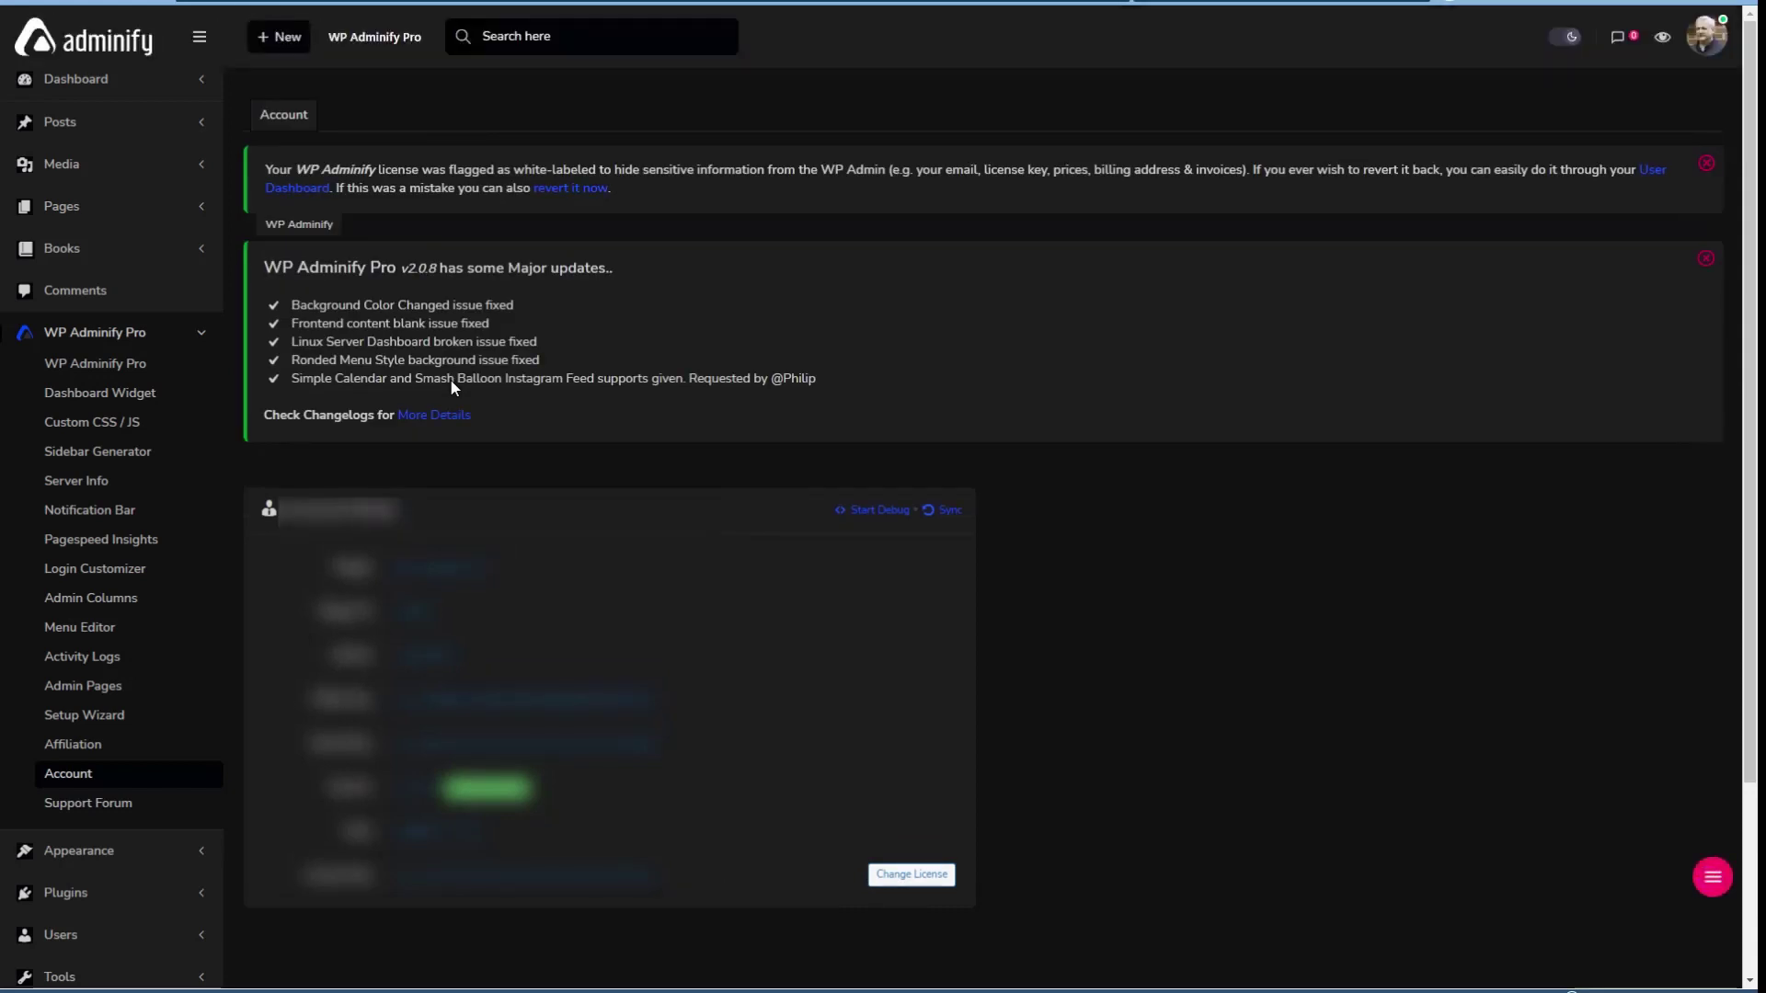
View the Affiliation page, return to the Account page and look at the floating quick menu's shortcuts.
click(69, 752)
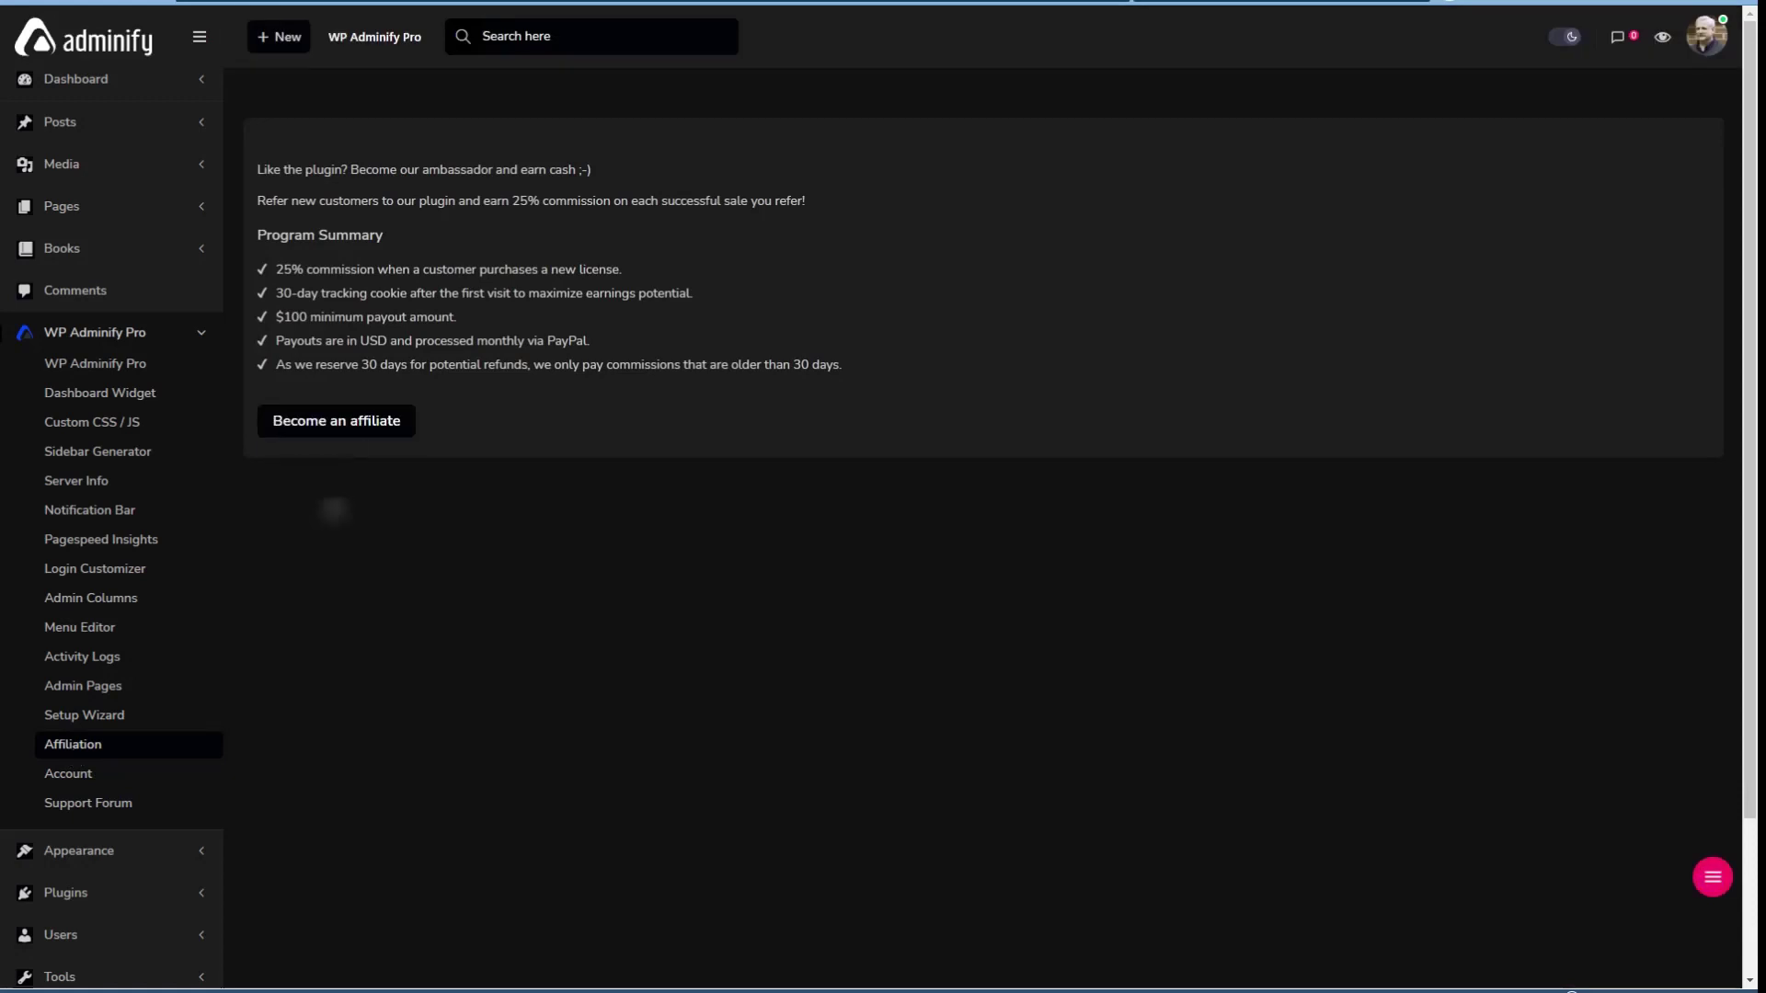
click(68, 774)
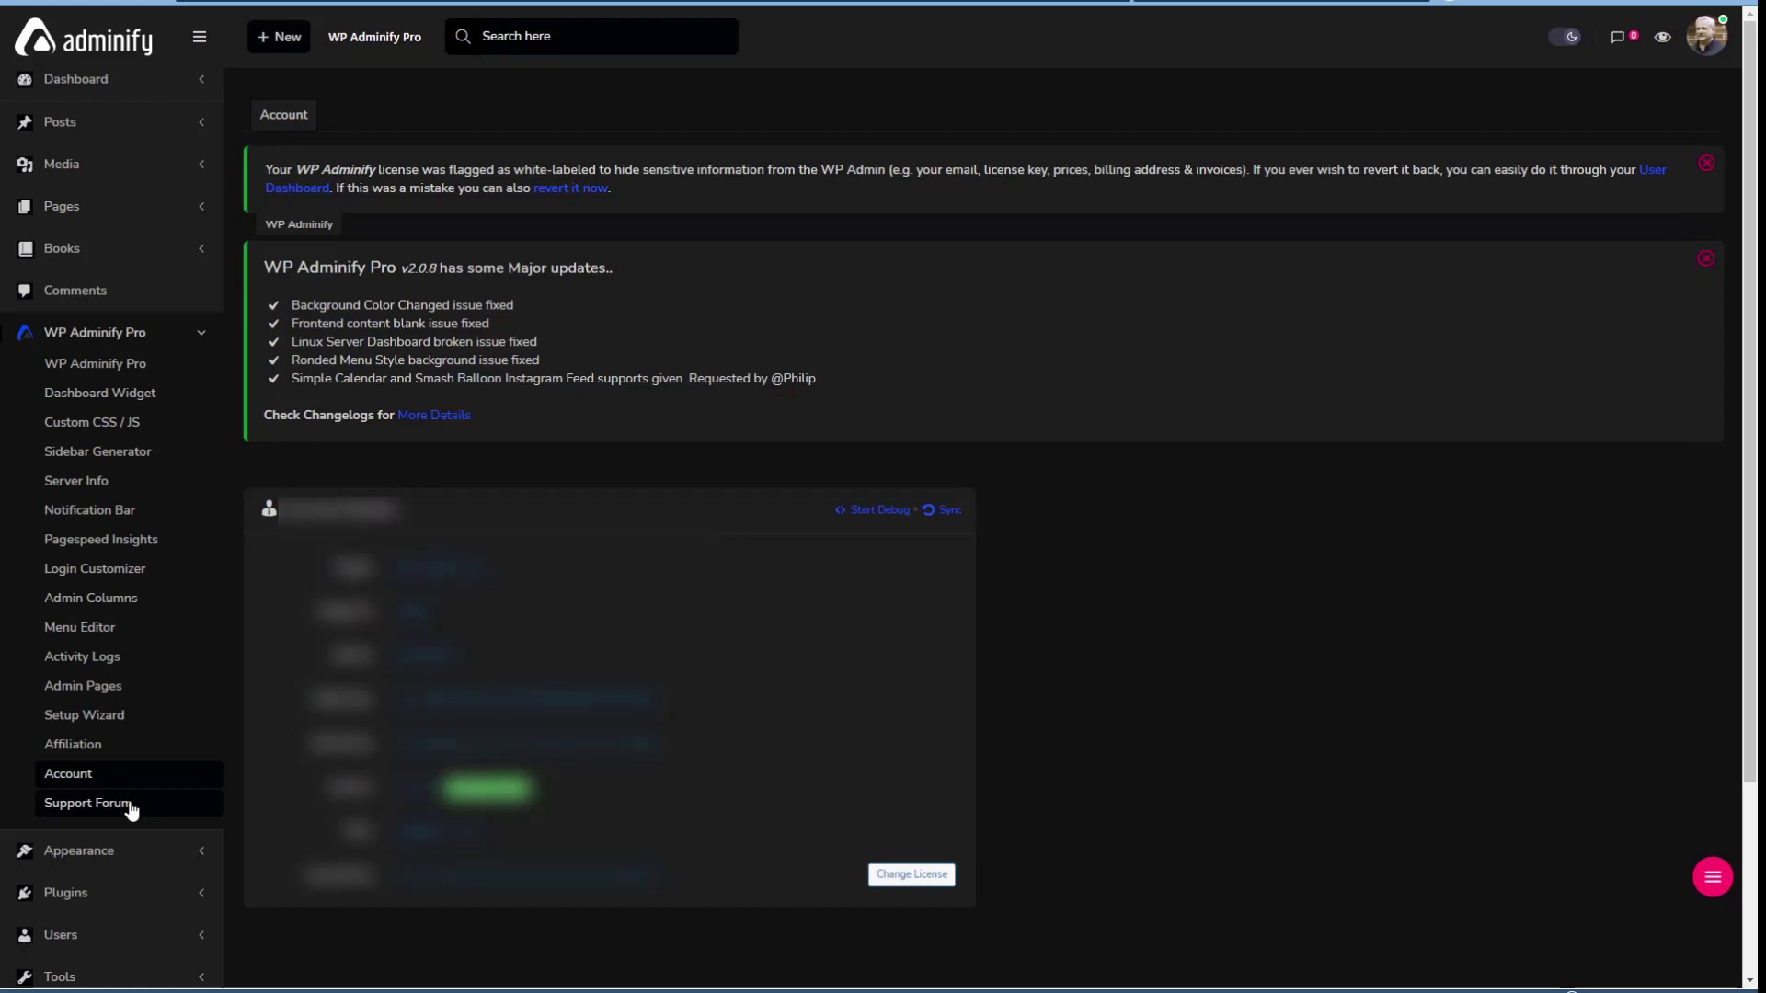
click(1713, 878)
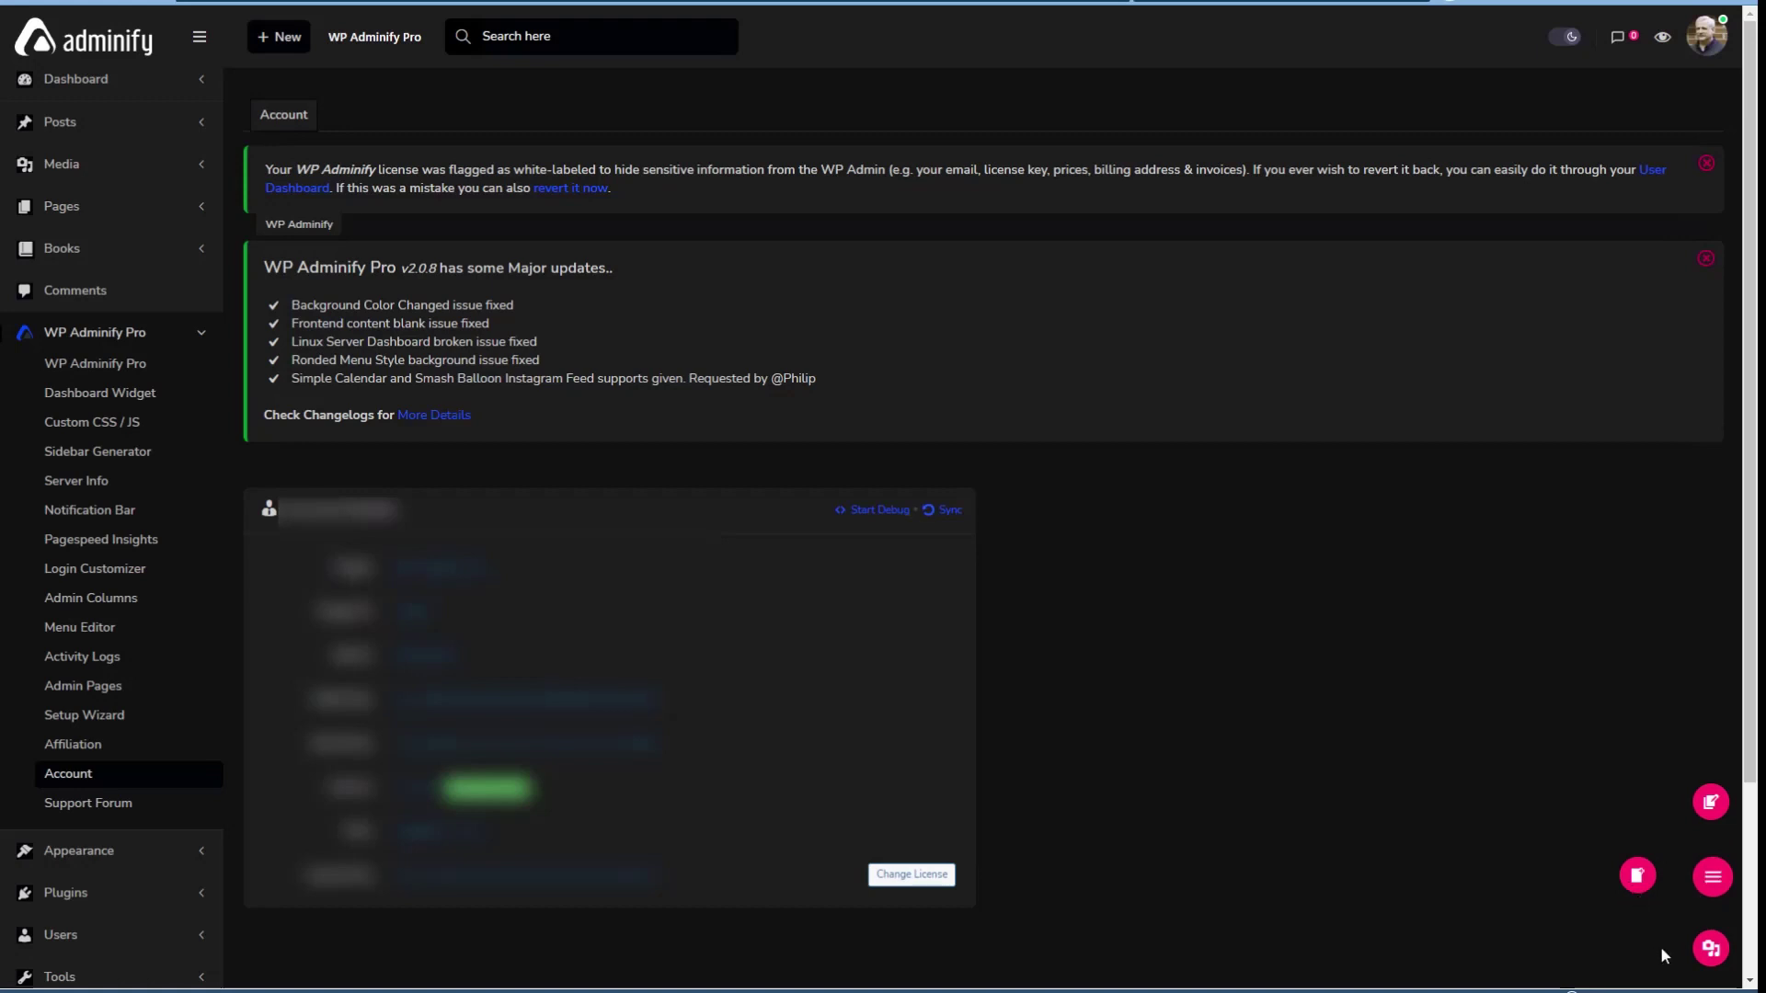
mouse_move(1712, 893)
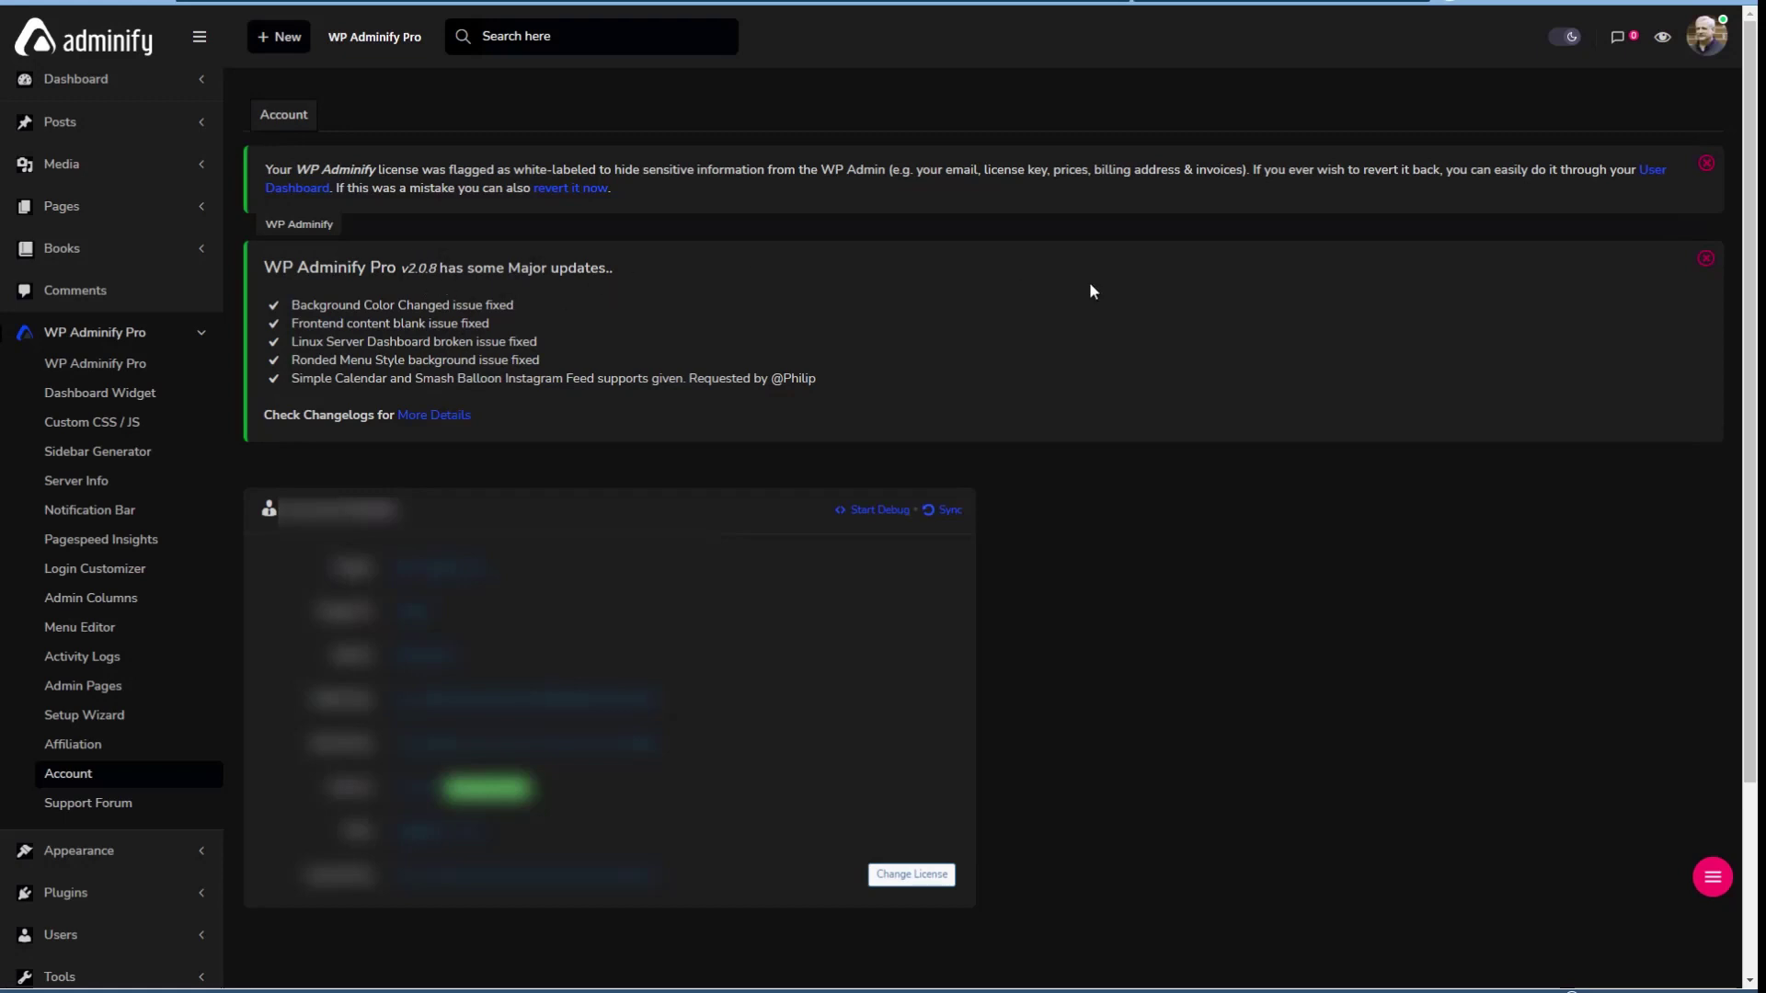
Dismiss the major updates notice and the white-label license notice on the Account page.
click(1705, 261)
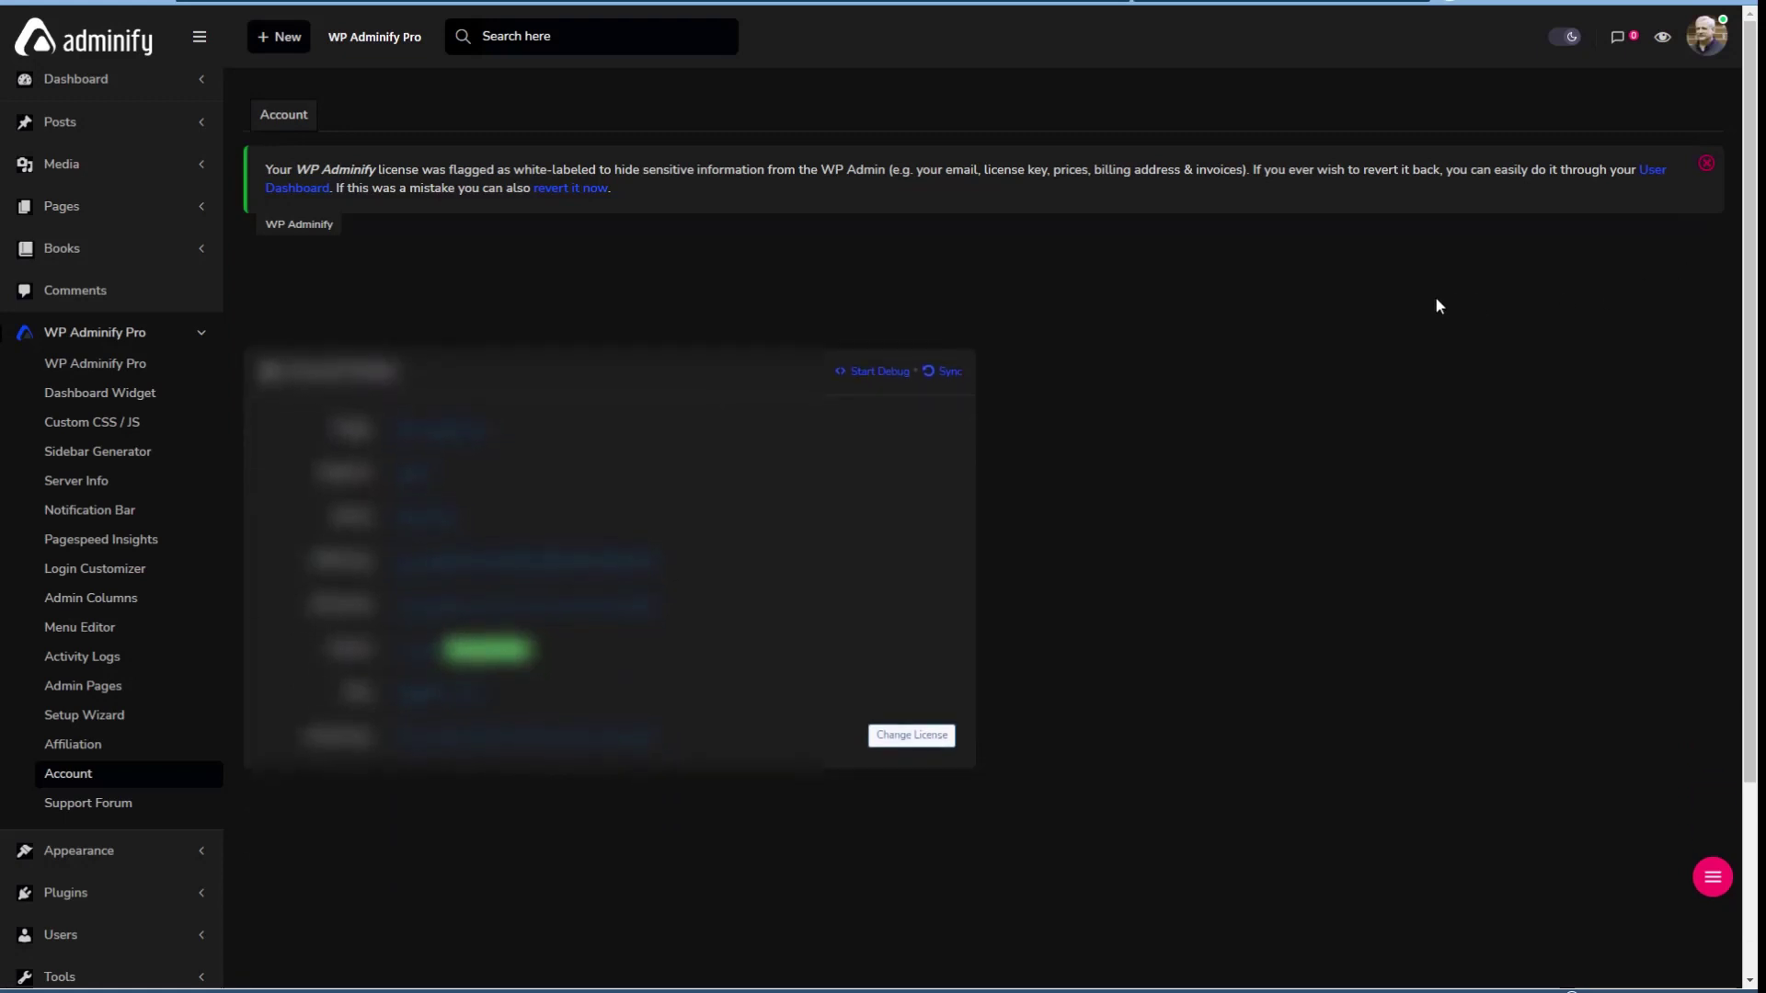
click(1700, 163)
Open the WP Adminify Pro Customize settings and review the UI template, body font and background options.
click(103, 336)
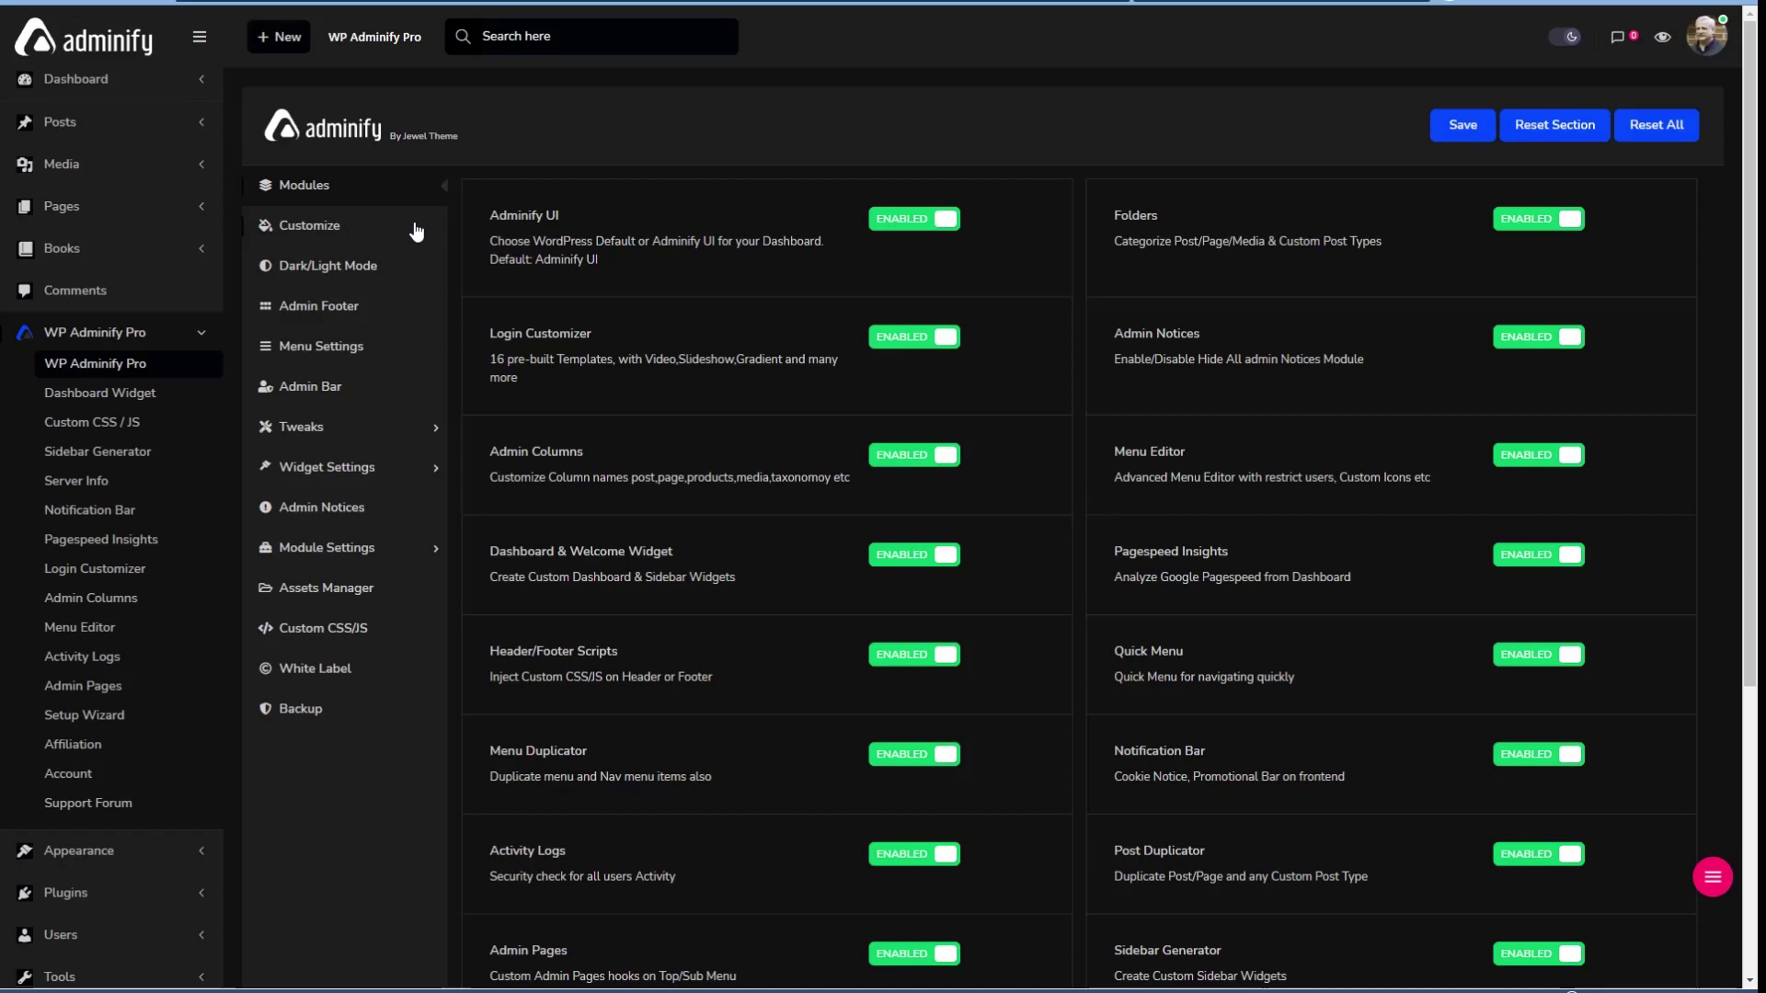
click(313, 227)
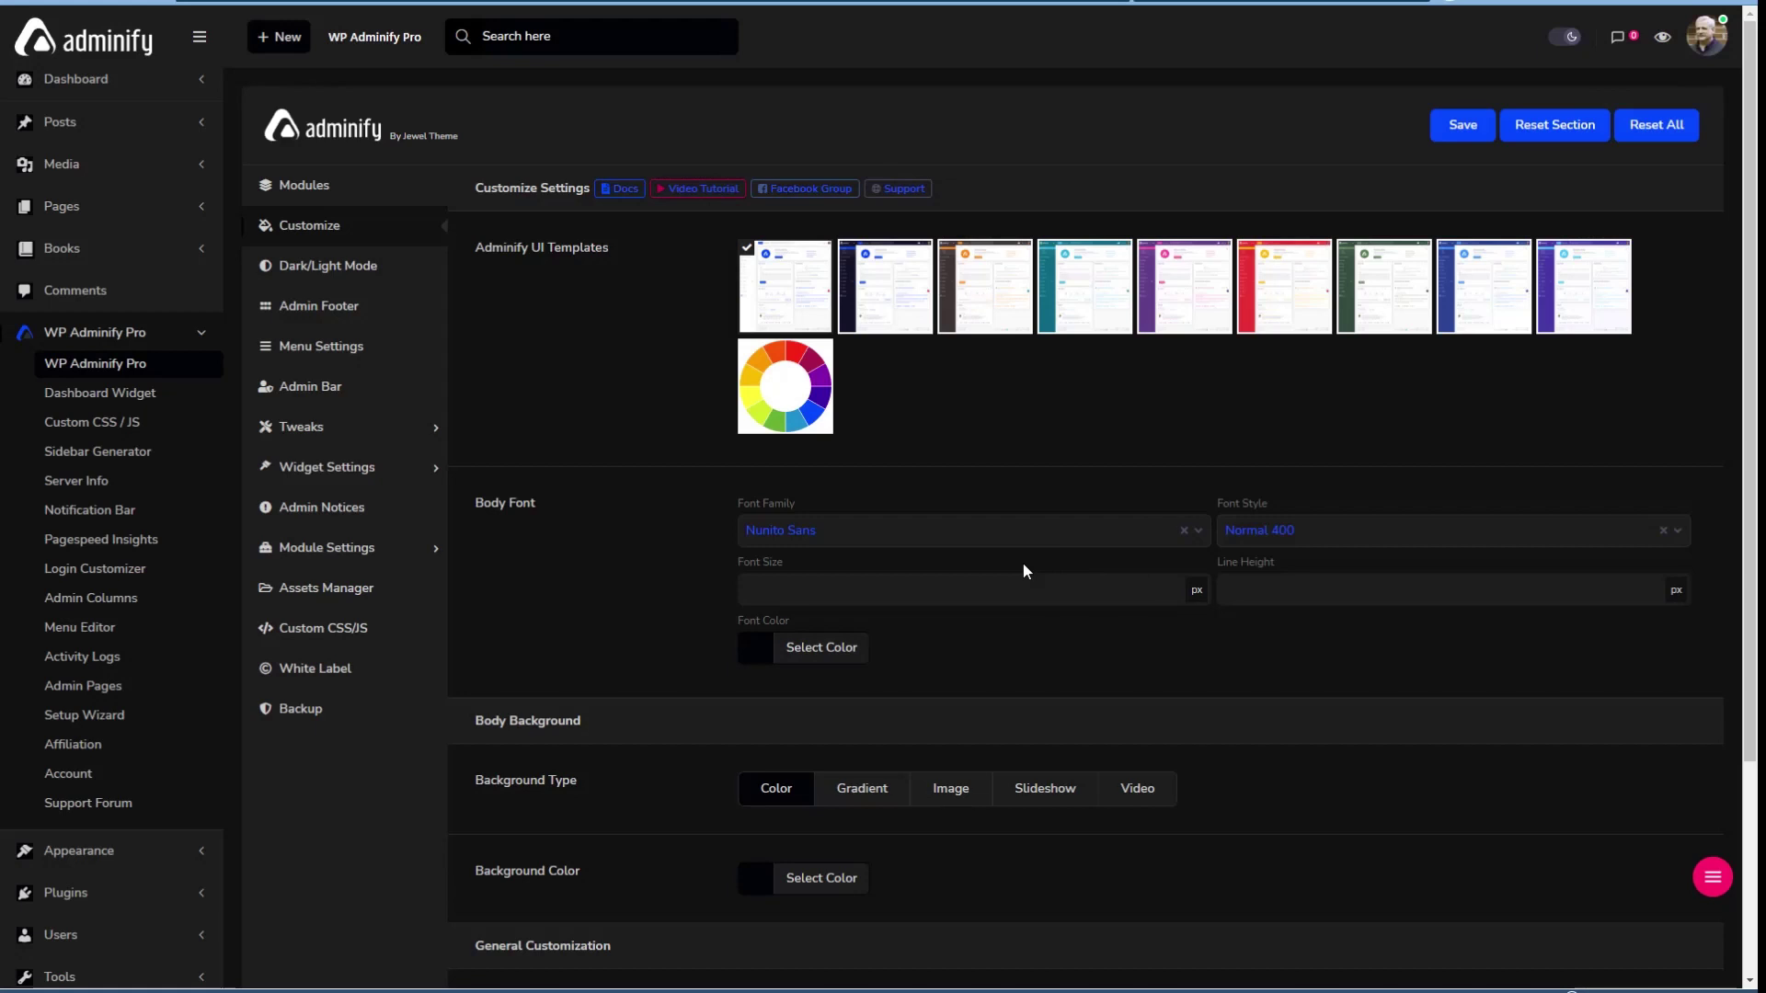
scroll(1027, 570, down, 2)
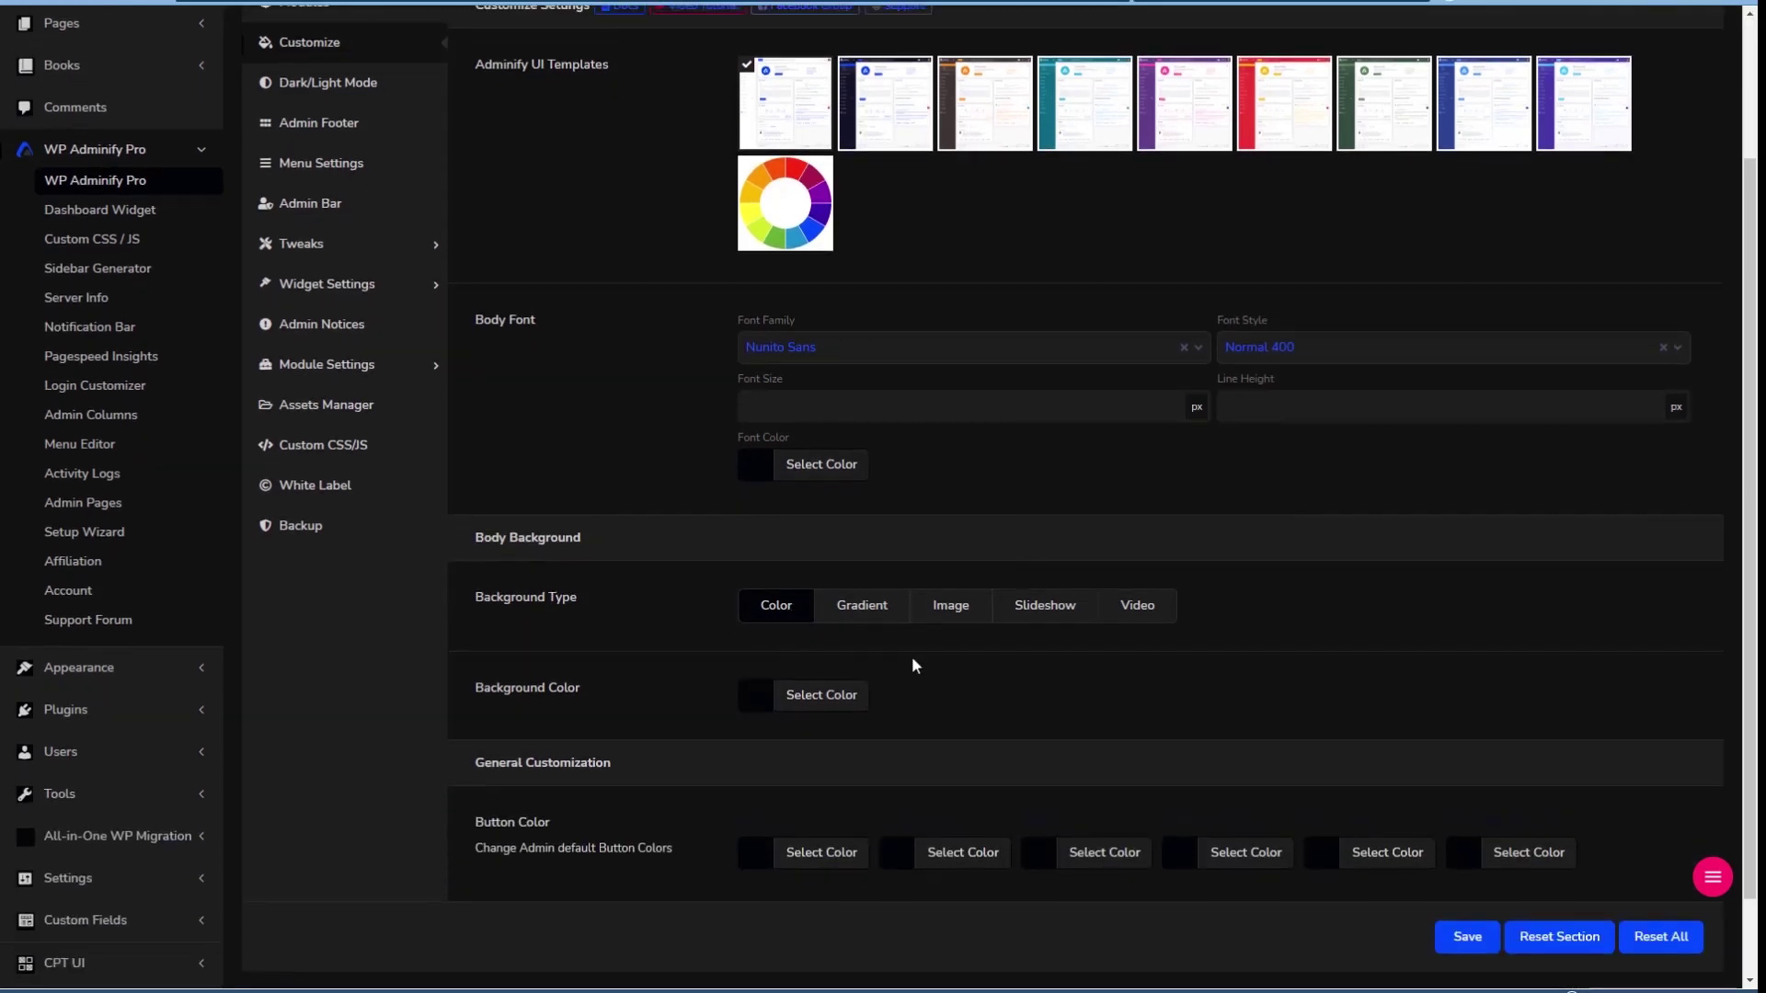
Apply the blue Adminify UI template in the Customize settings, save it and check how the Installed Plugins page looks.
scroll(1095, 736, up, 2)
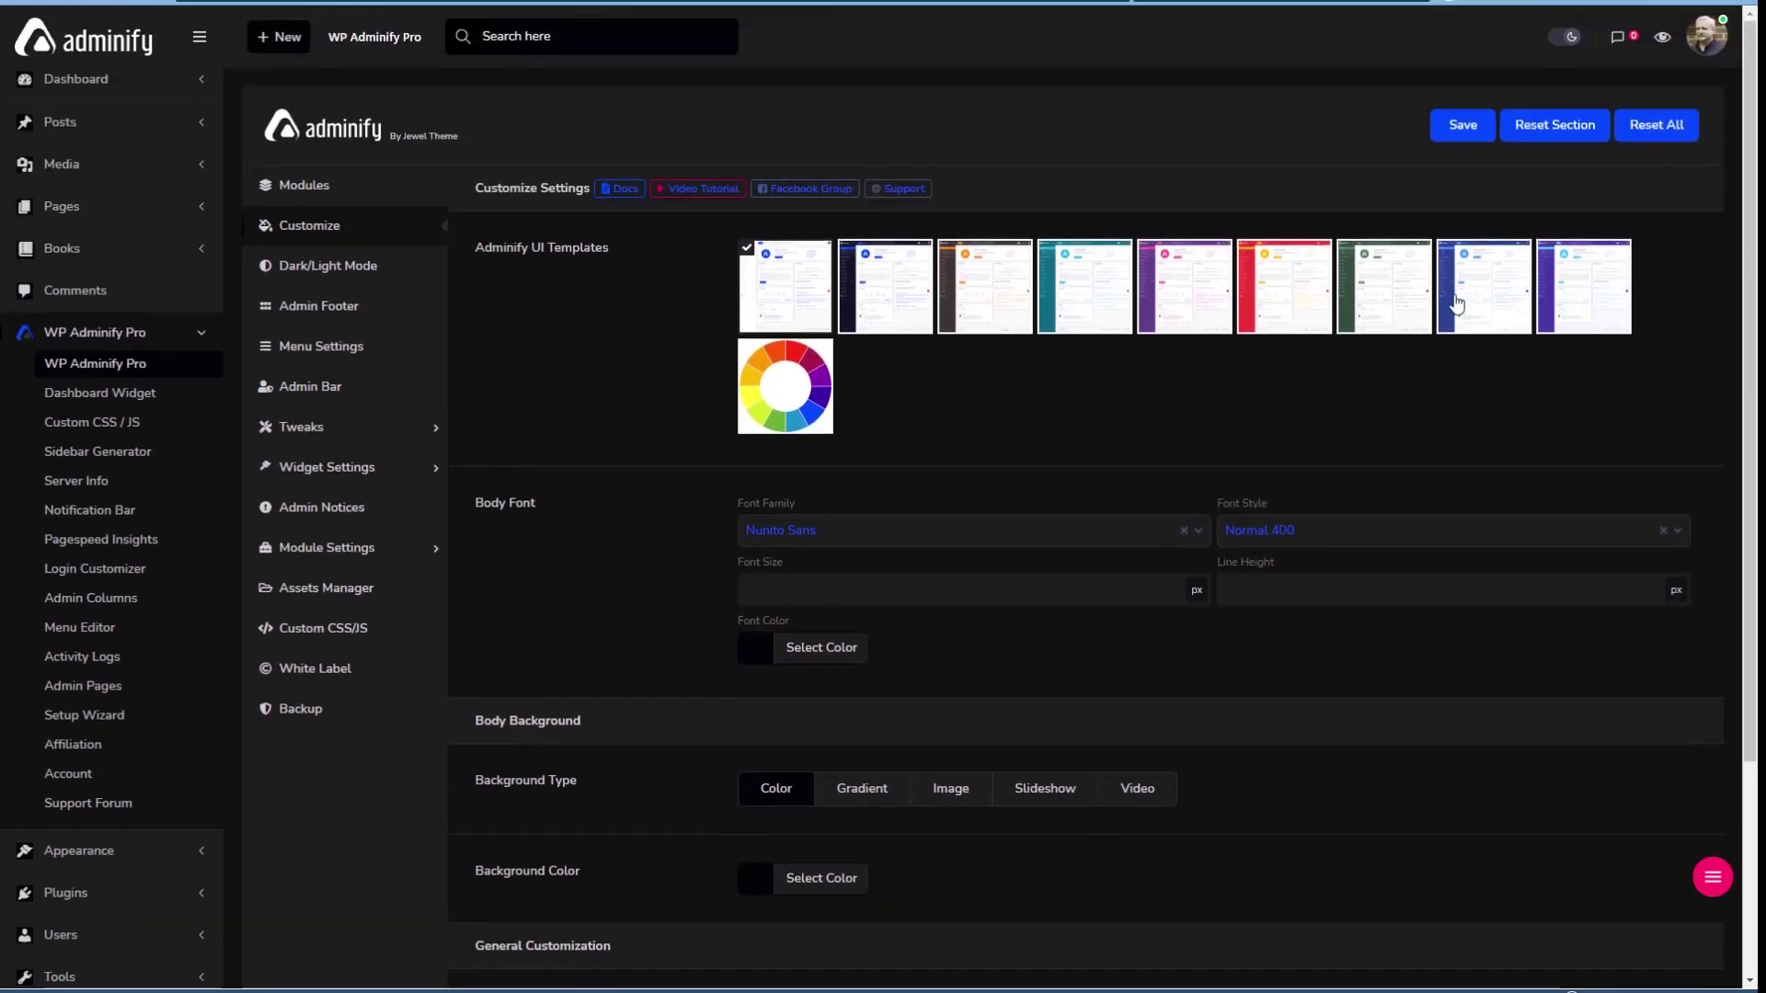
click(1458, 301)
click(1461, 125)
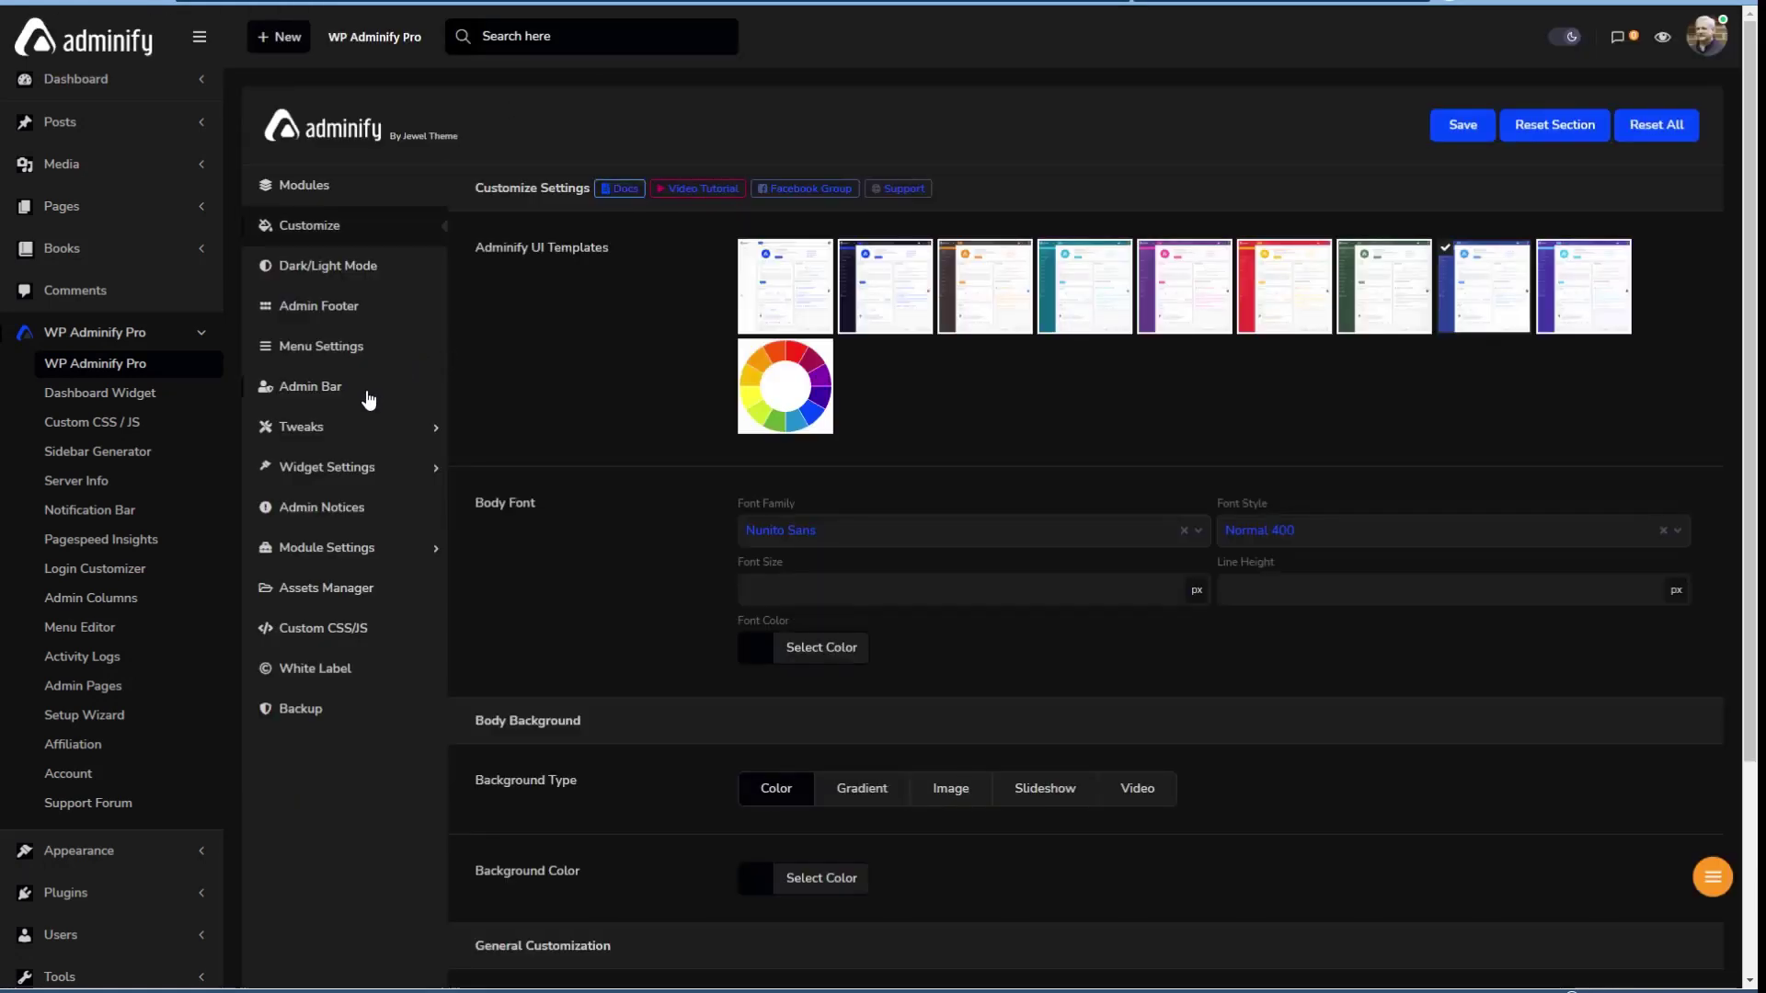
click(81, 894)
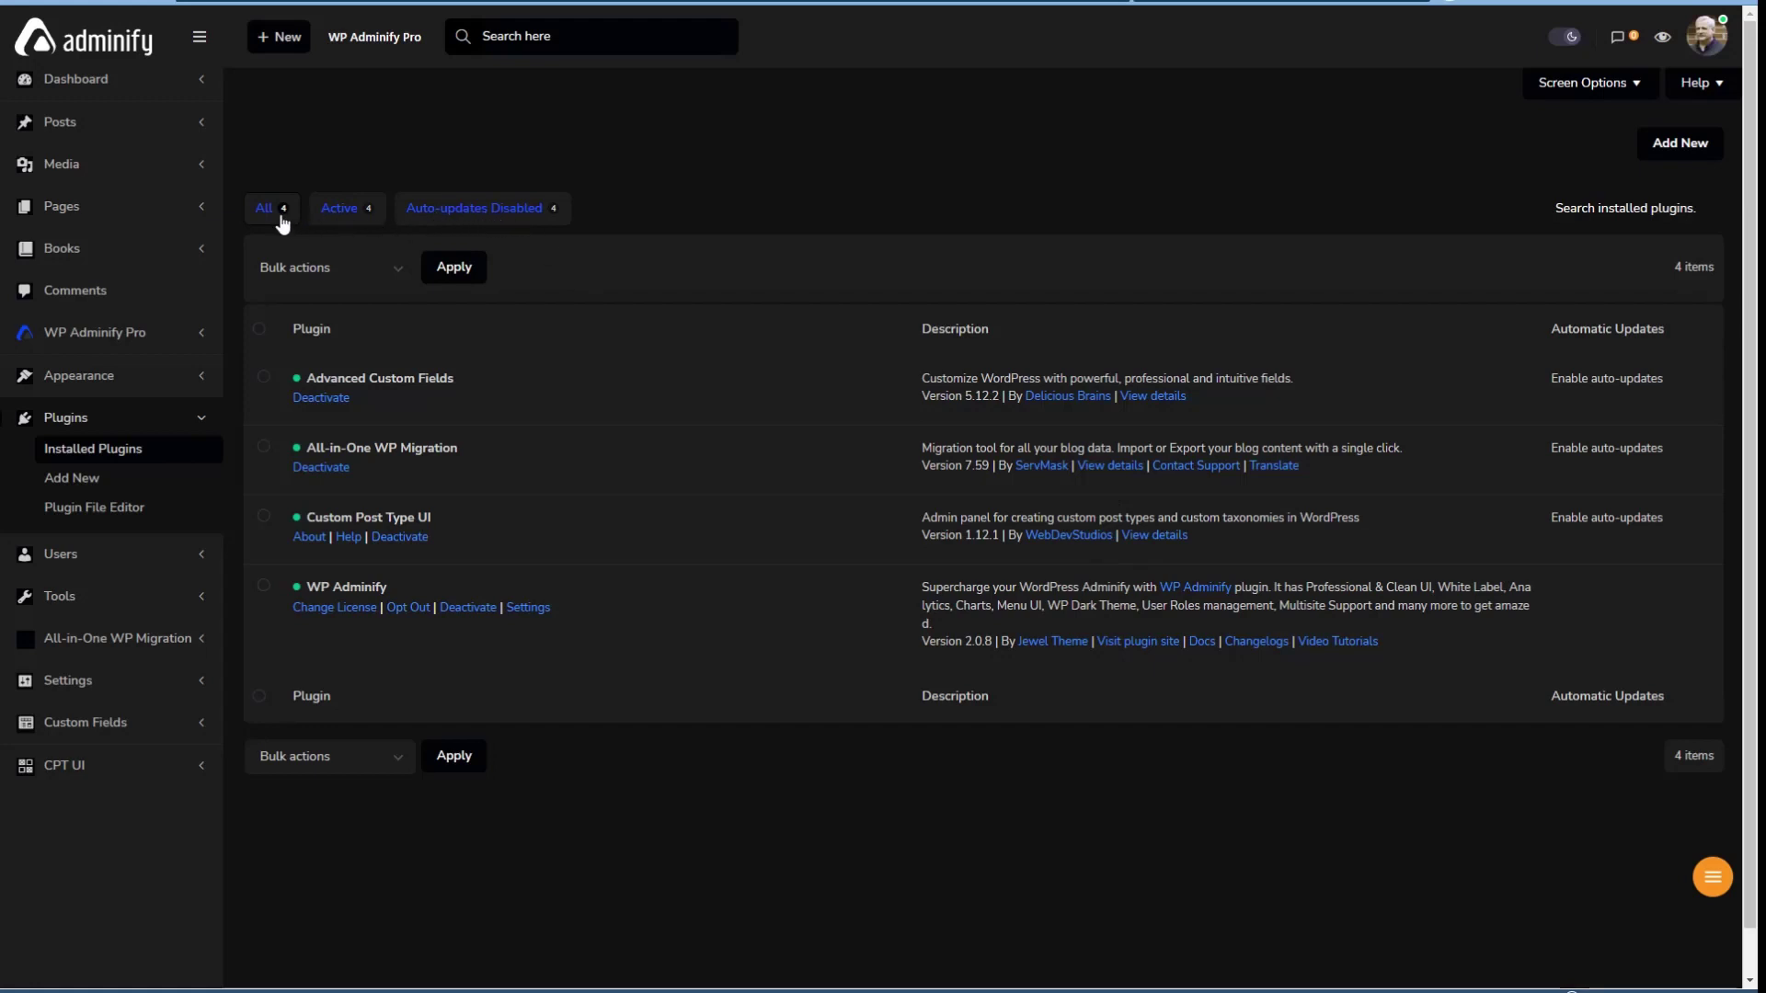
Return to the Customize settings, apply and save the teal UI template, and check the Installed Plugins page again.
mouse_move(173, 333)
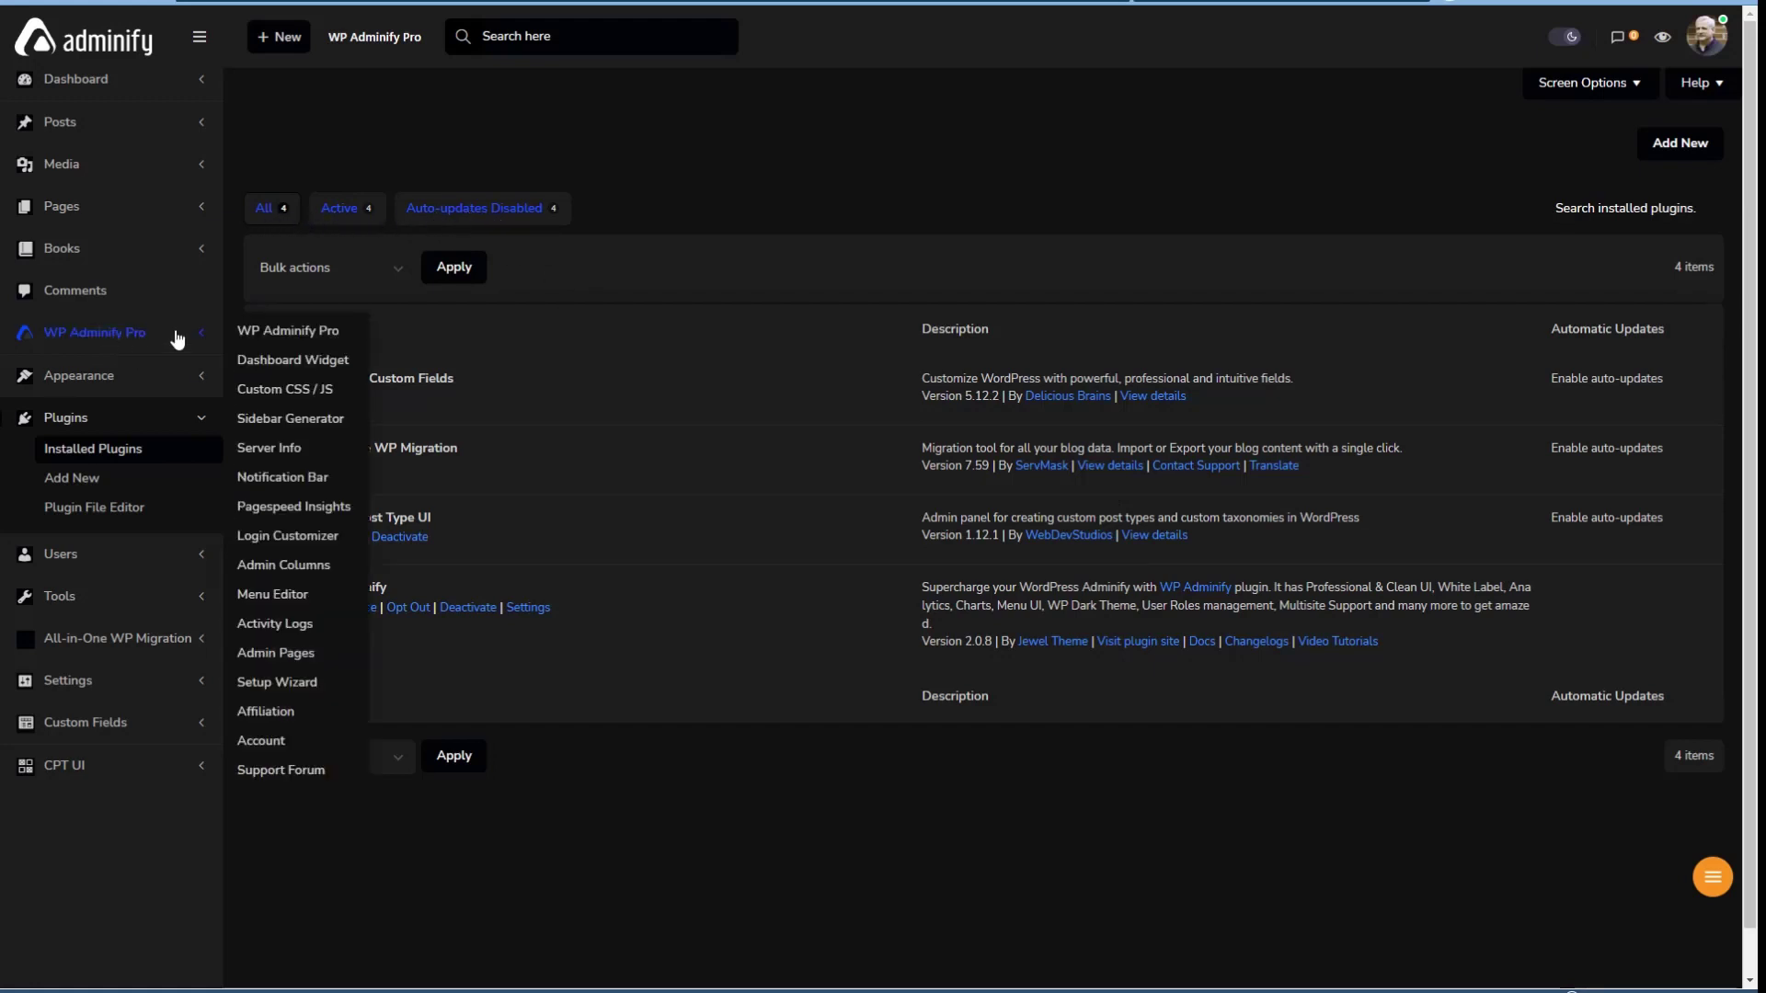
click(283, 333)
click(323, 230)
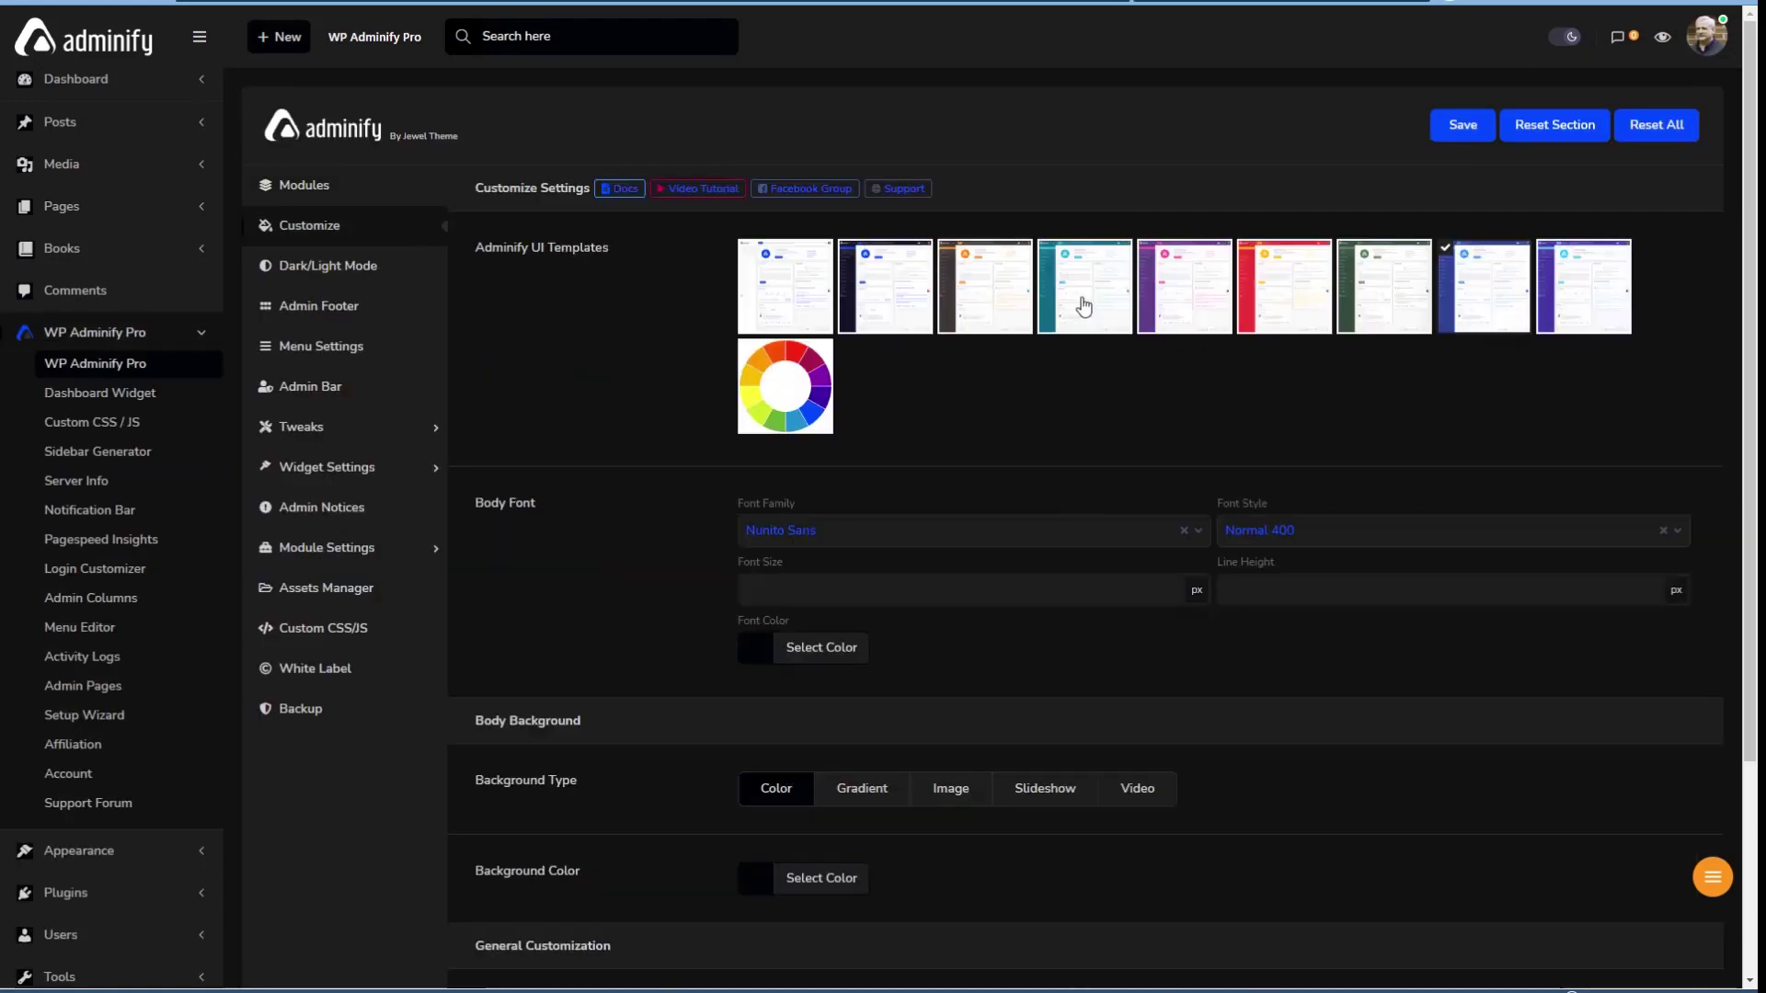
click(1455, 117)
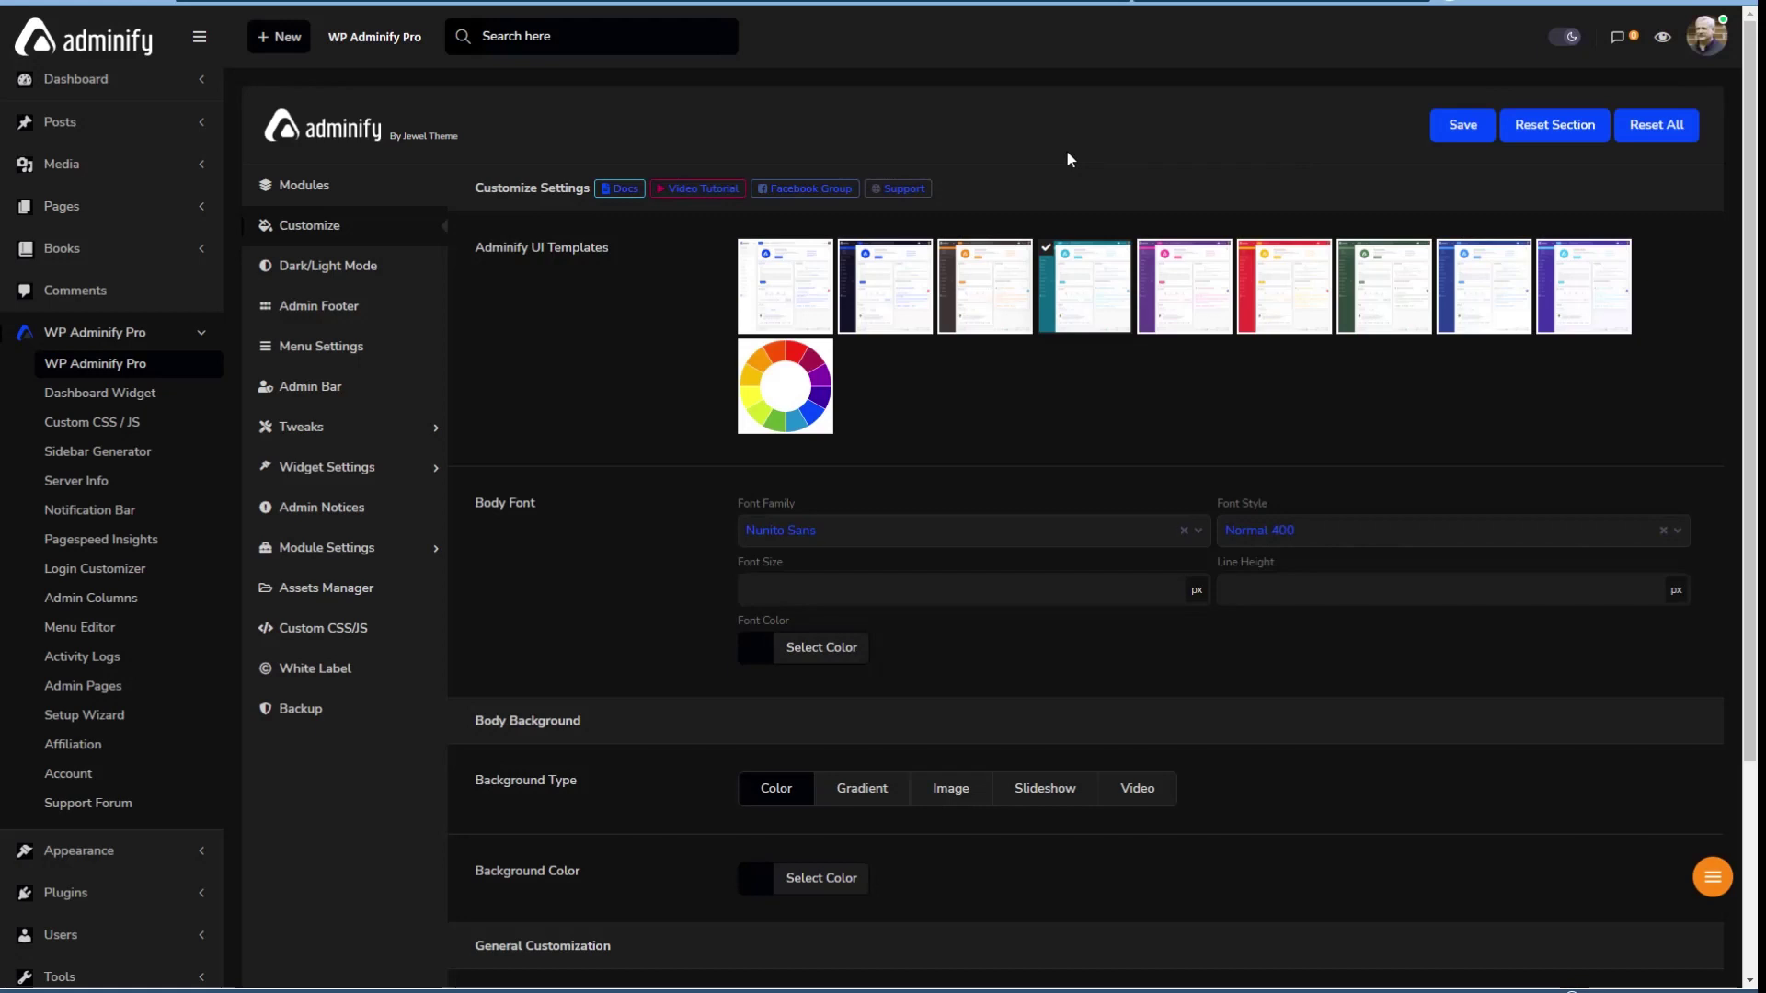
mouse_move(157, 181)
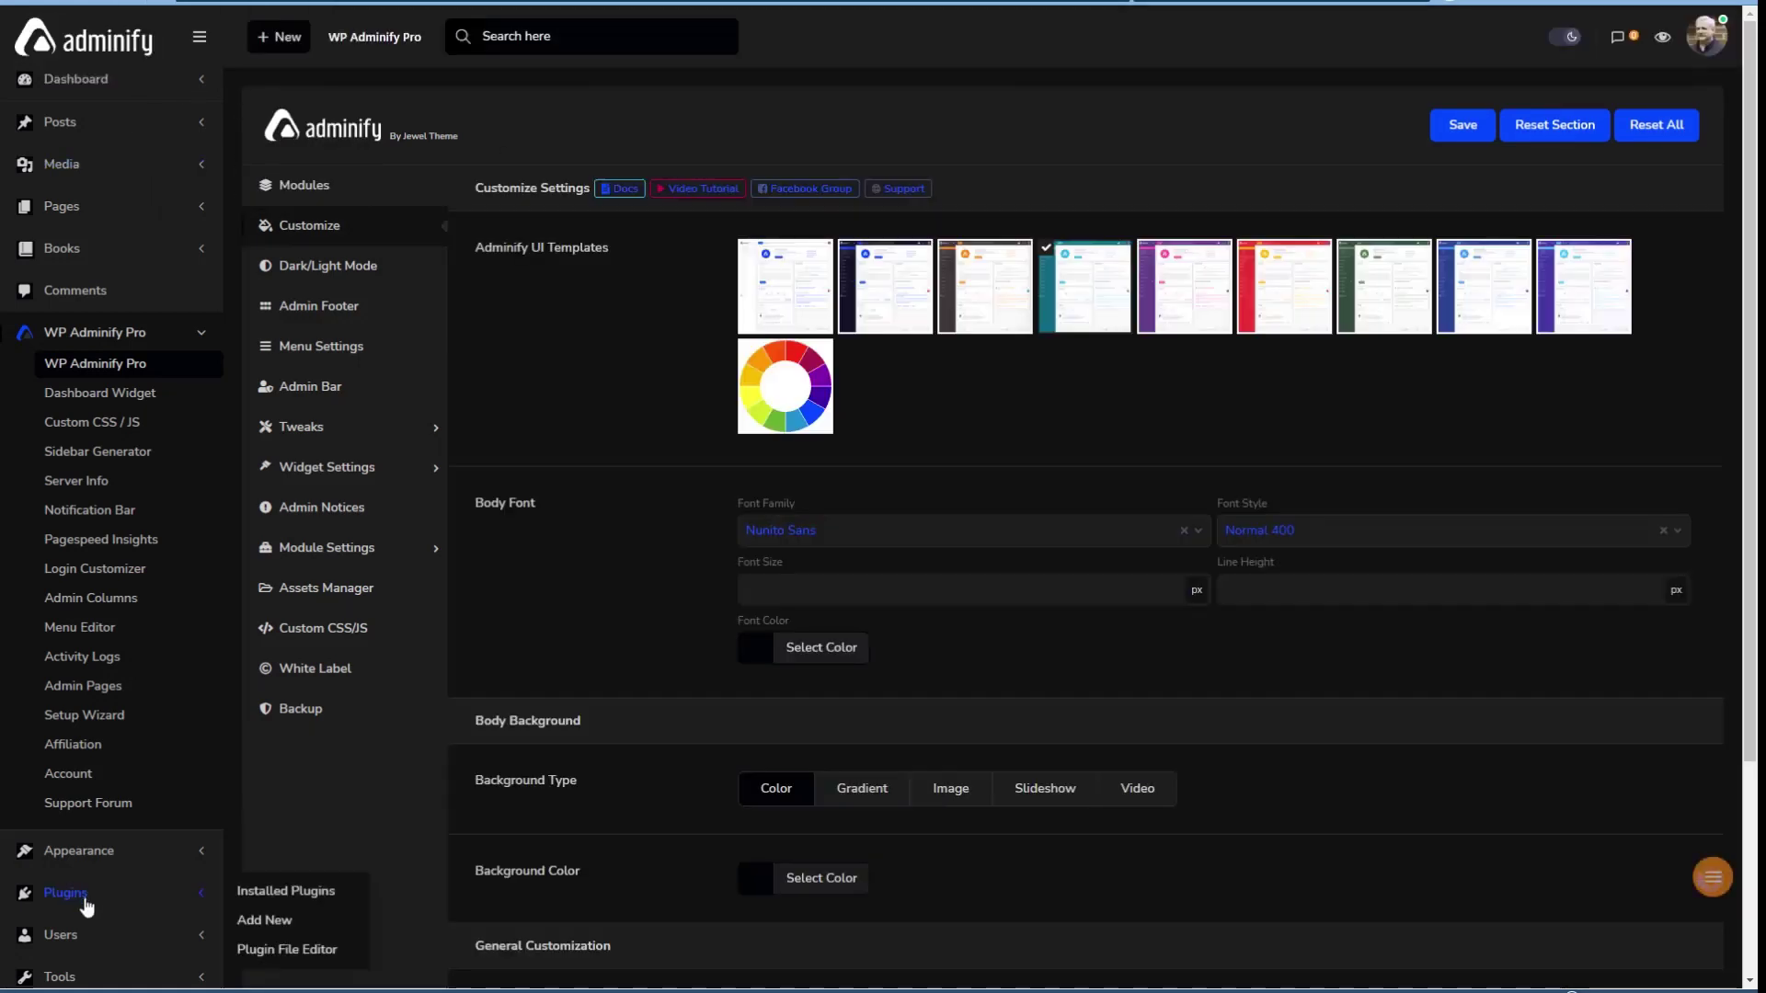
click(87, 908)
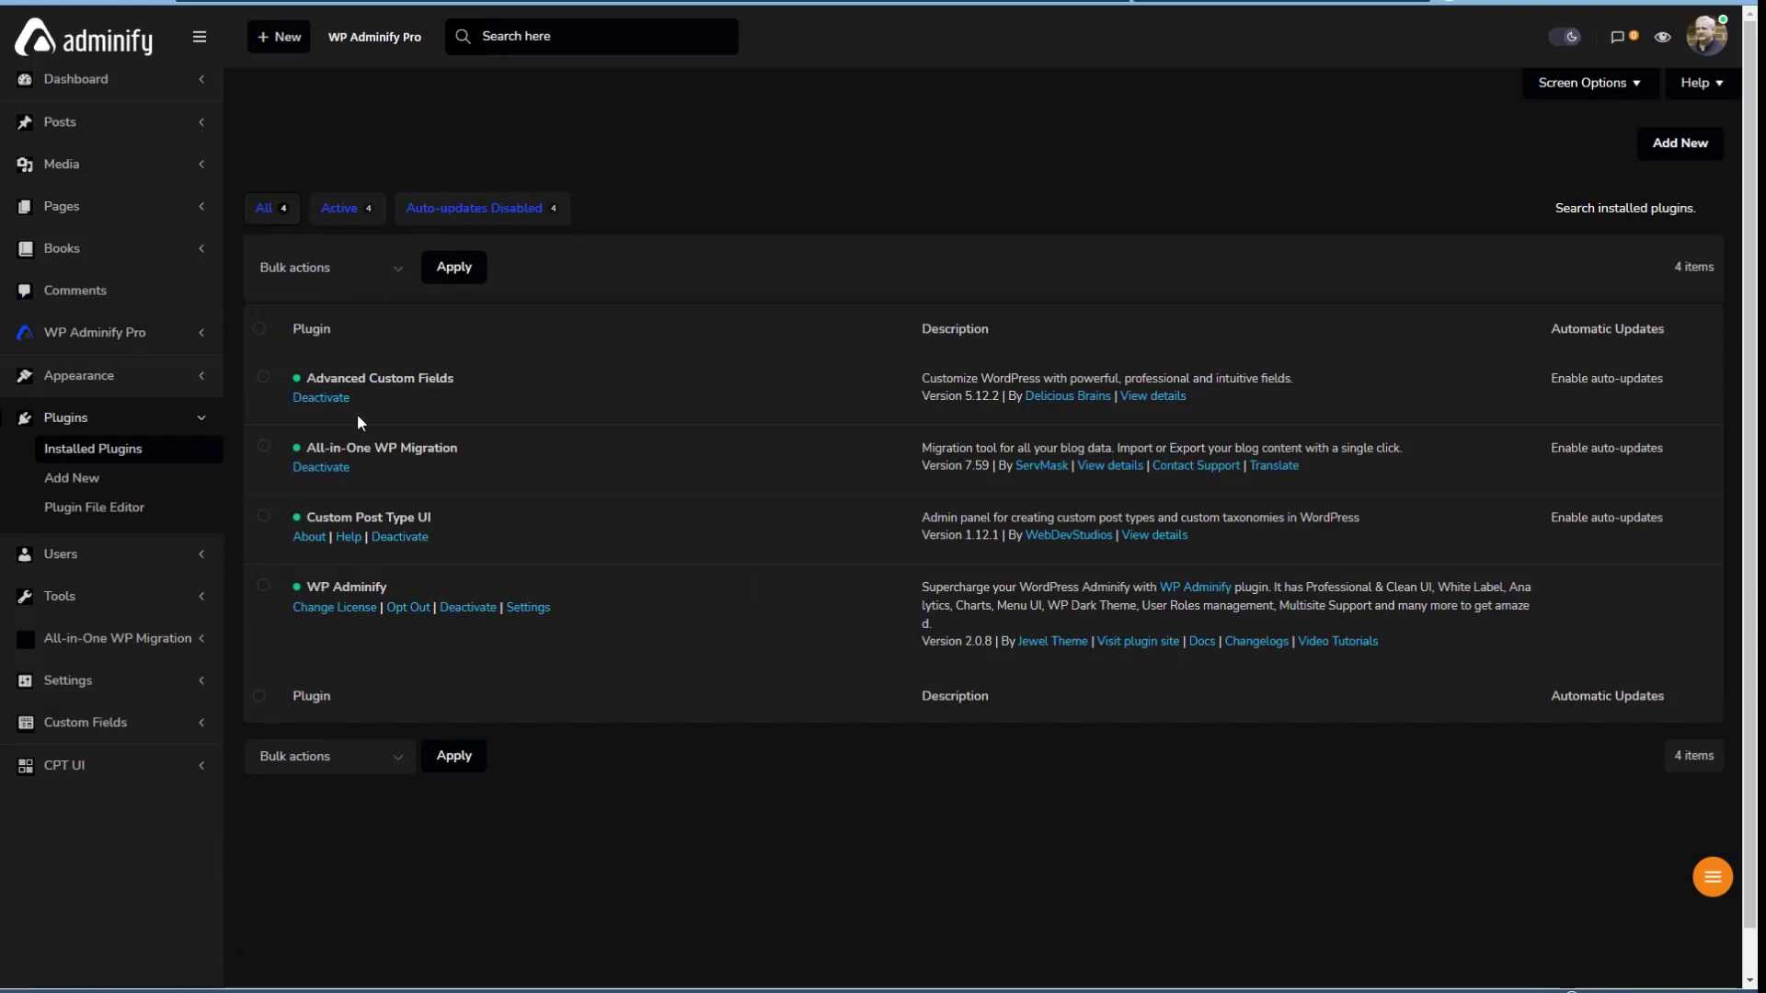
Set the Color Mode to Light Mode in the WP Adminify Pro Dark/Light Mode settings and save.
click(288, 338)
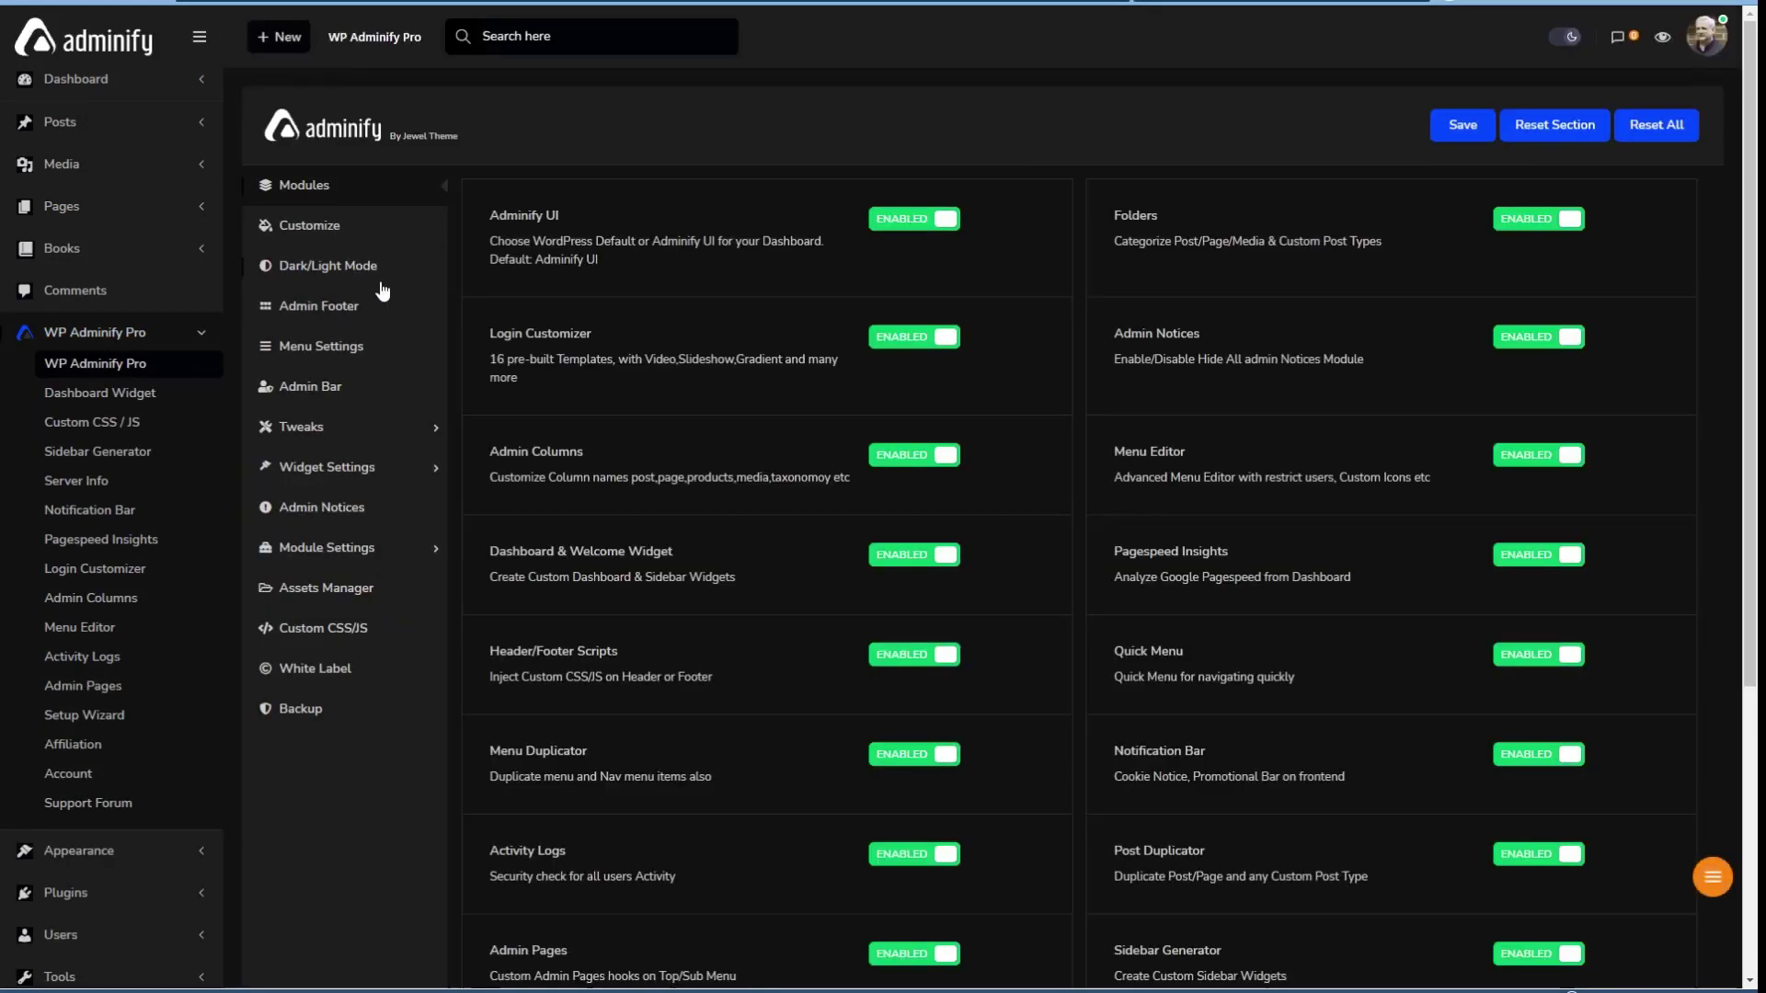
click(355, 268)
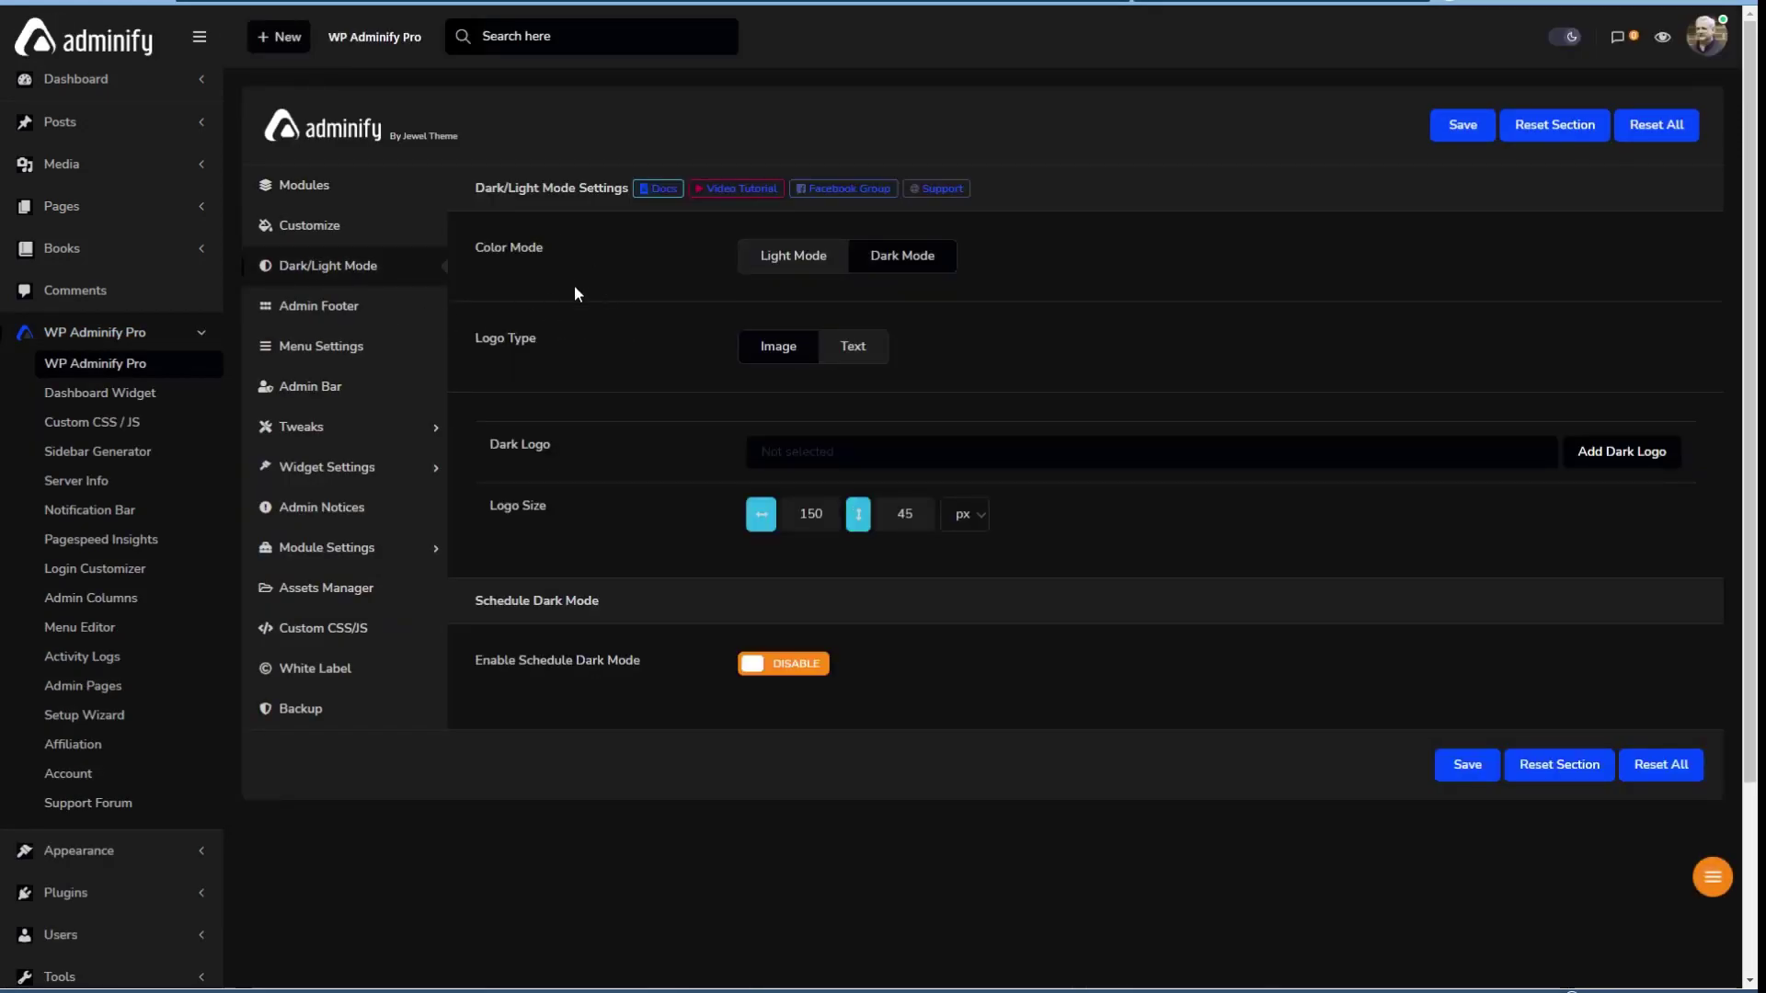
click(777, 257)
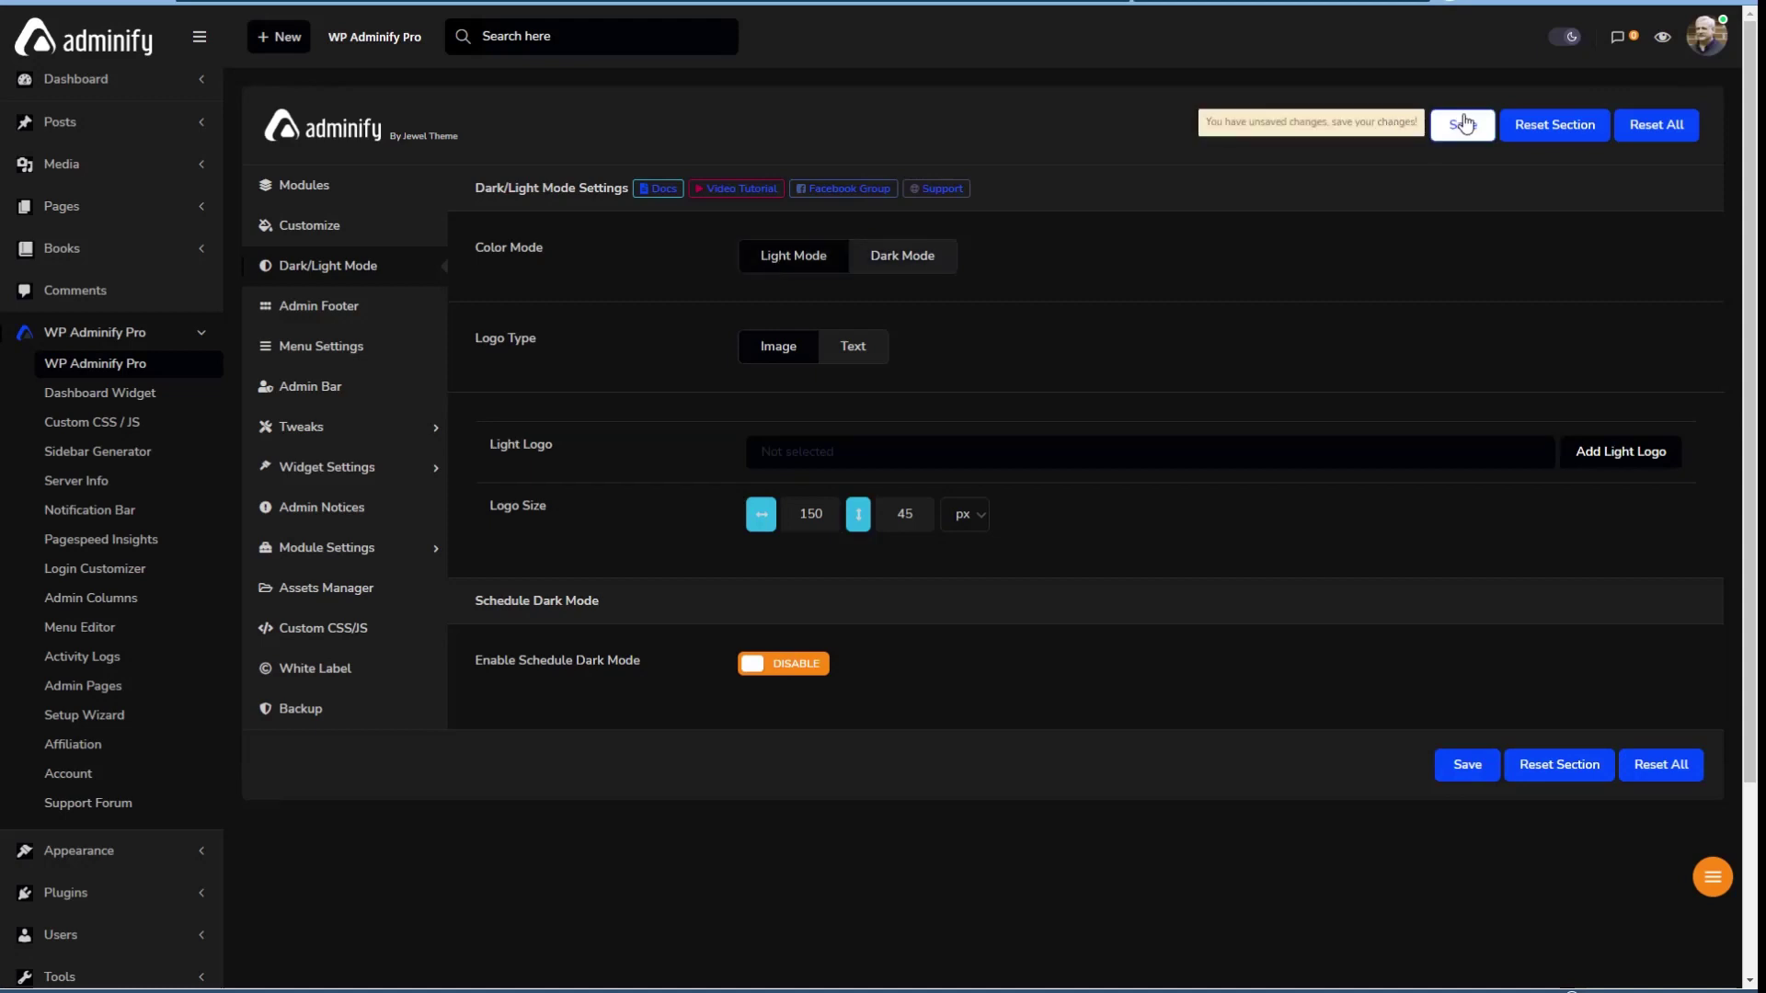
click(1463, 125)
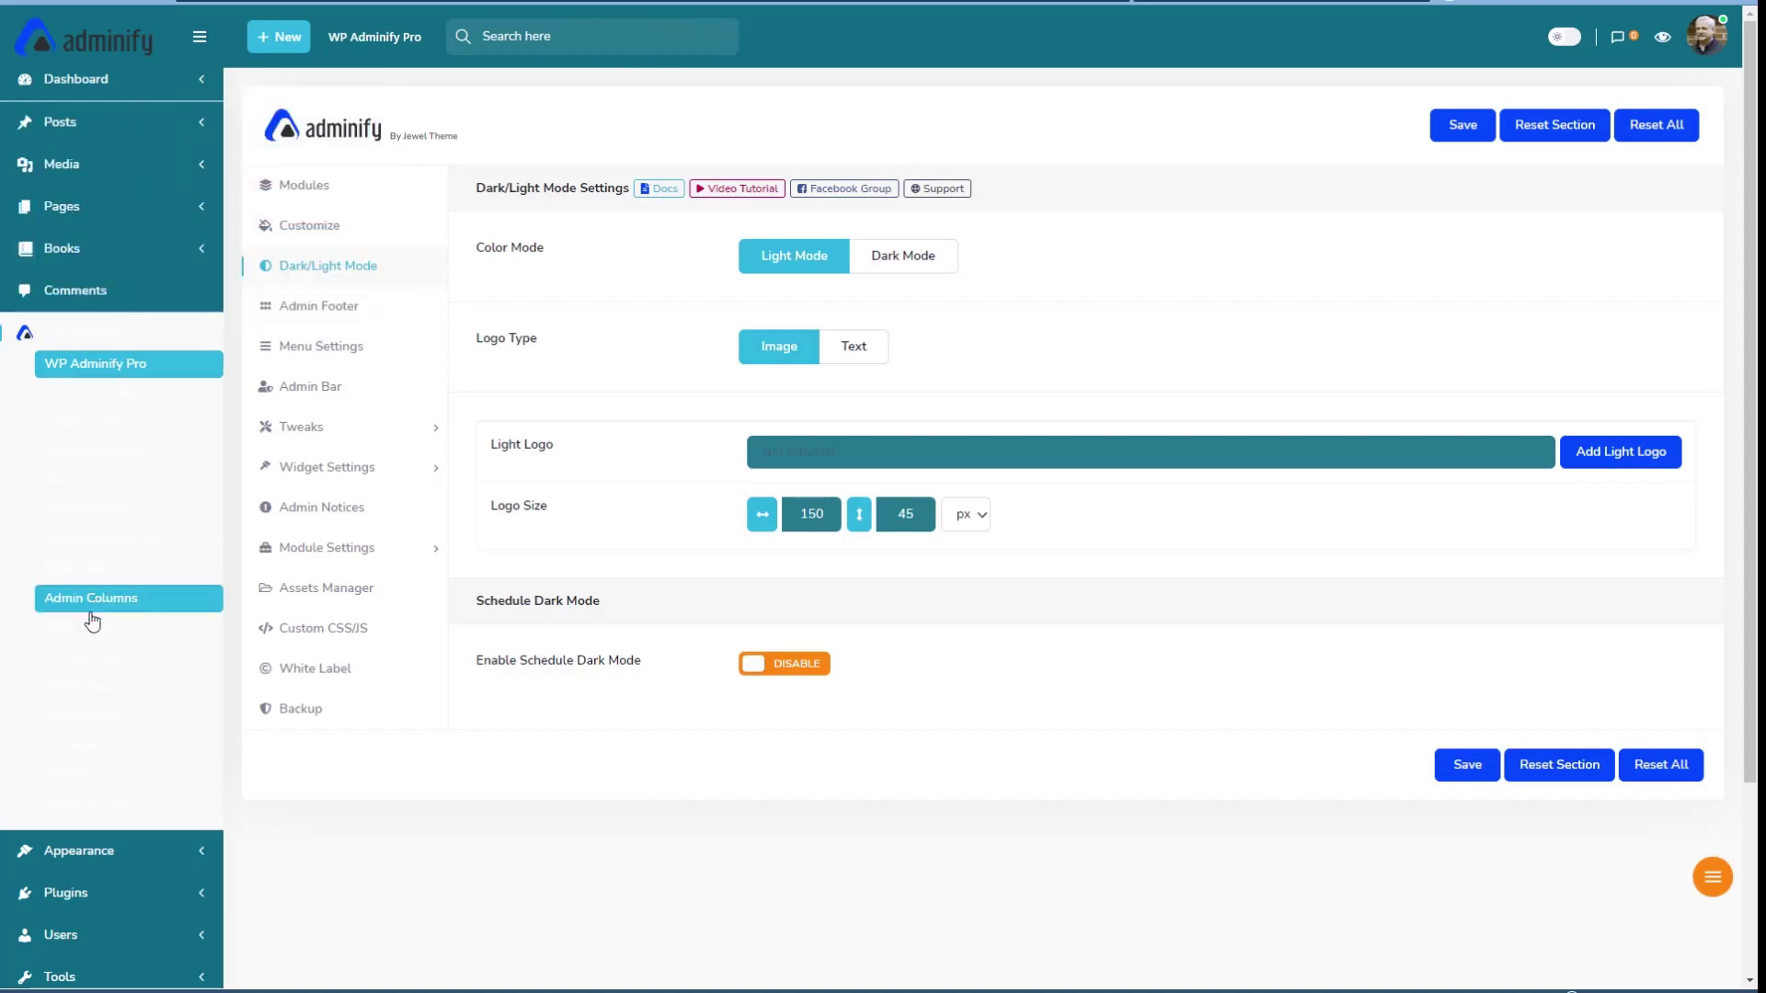
Try out the white, black, brown and purple UI templates in the Customize settings, and save the white one.
click(313, 227)
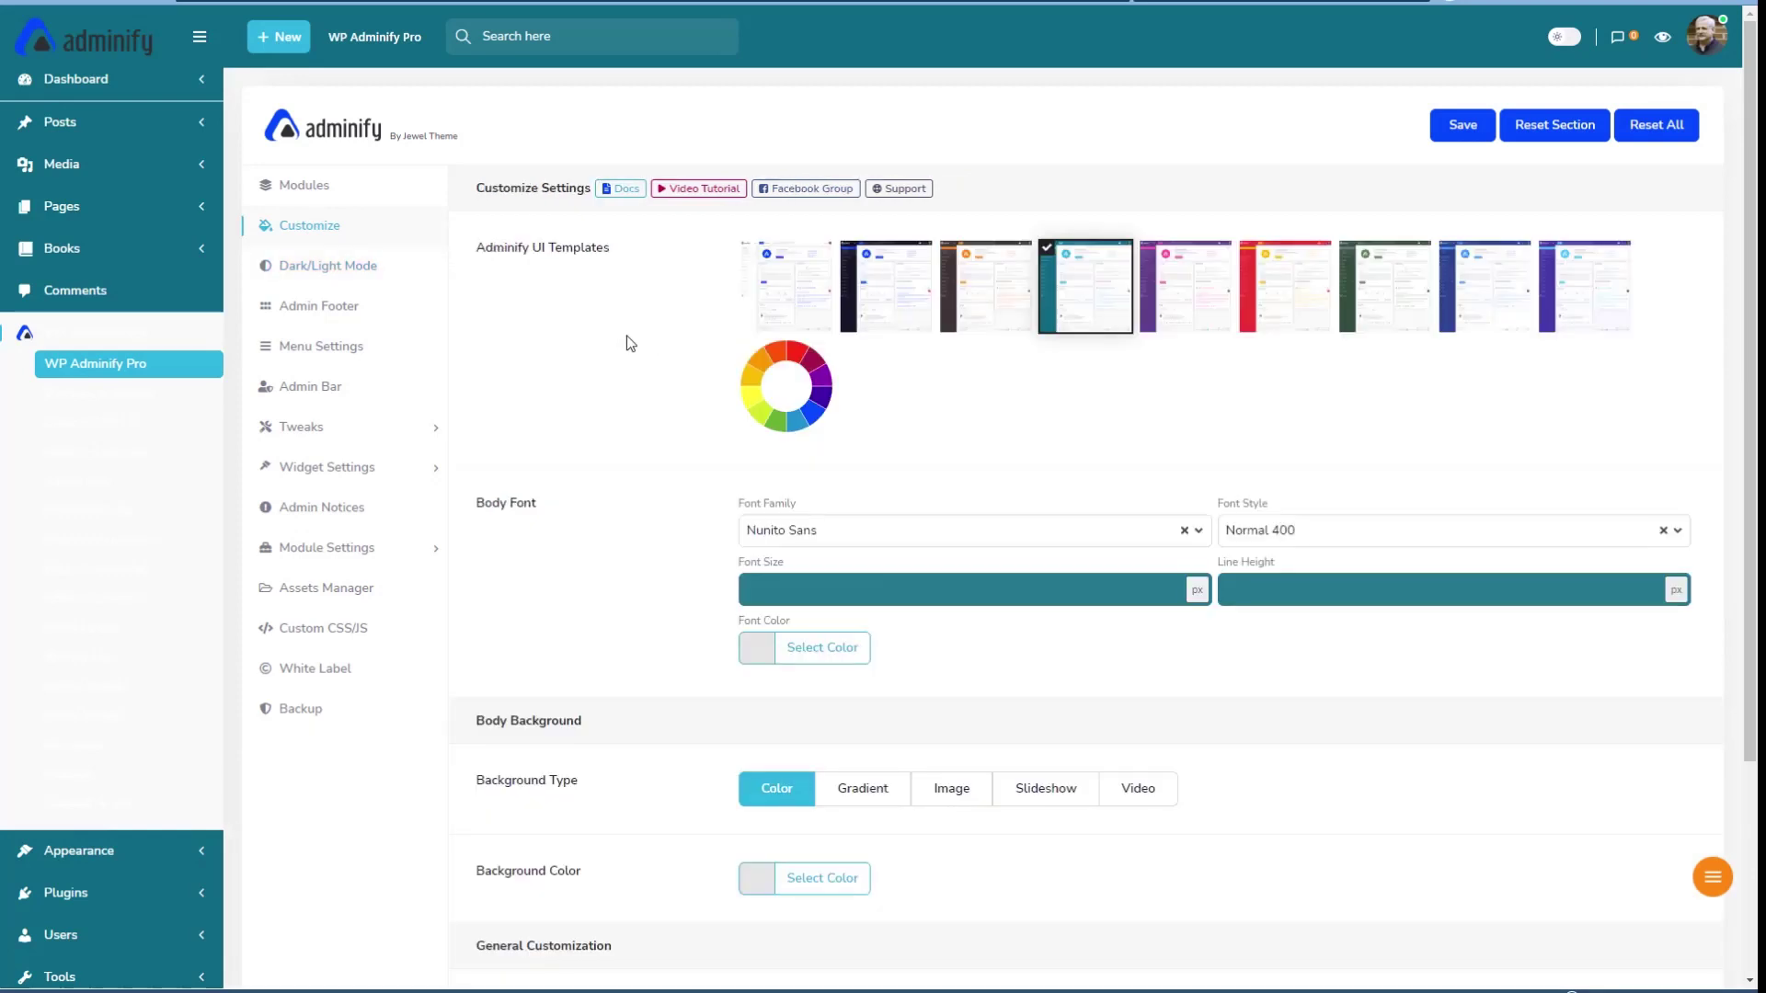
click(807, 291)
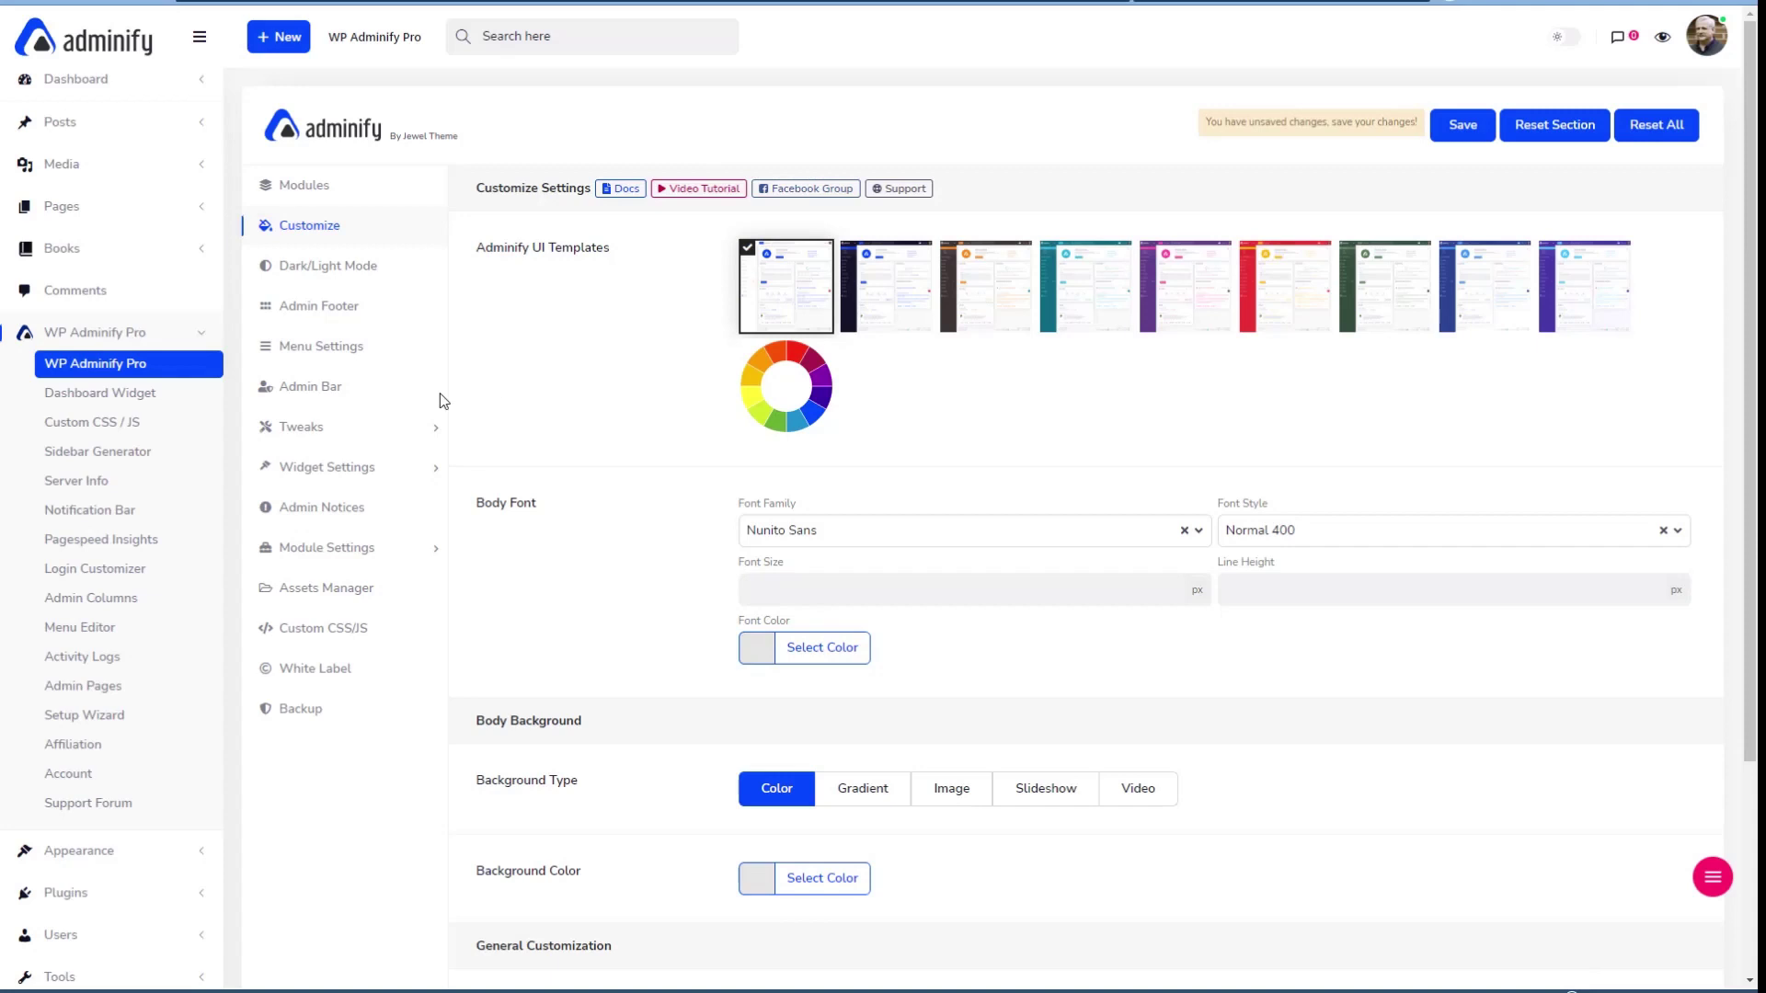
click(906, 288)
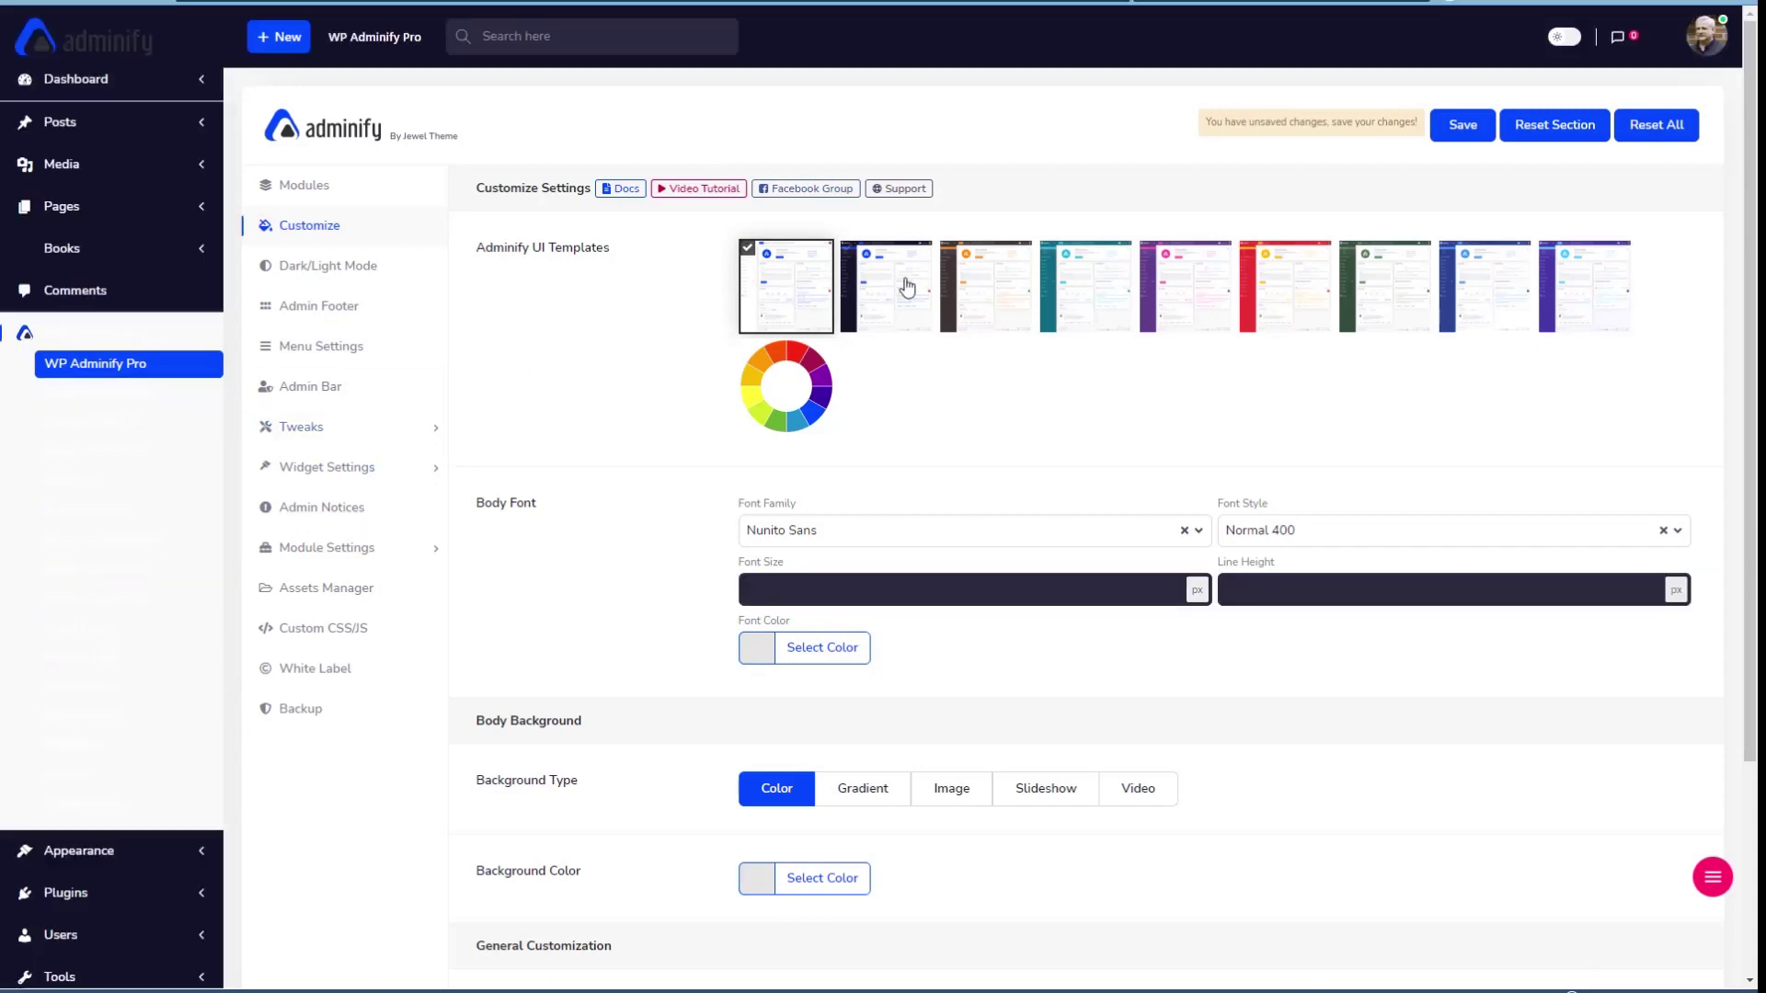
click(968, 287)
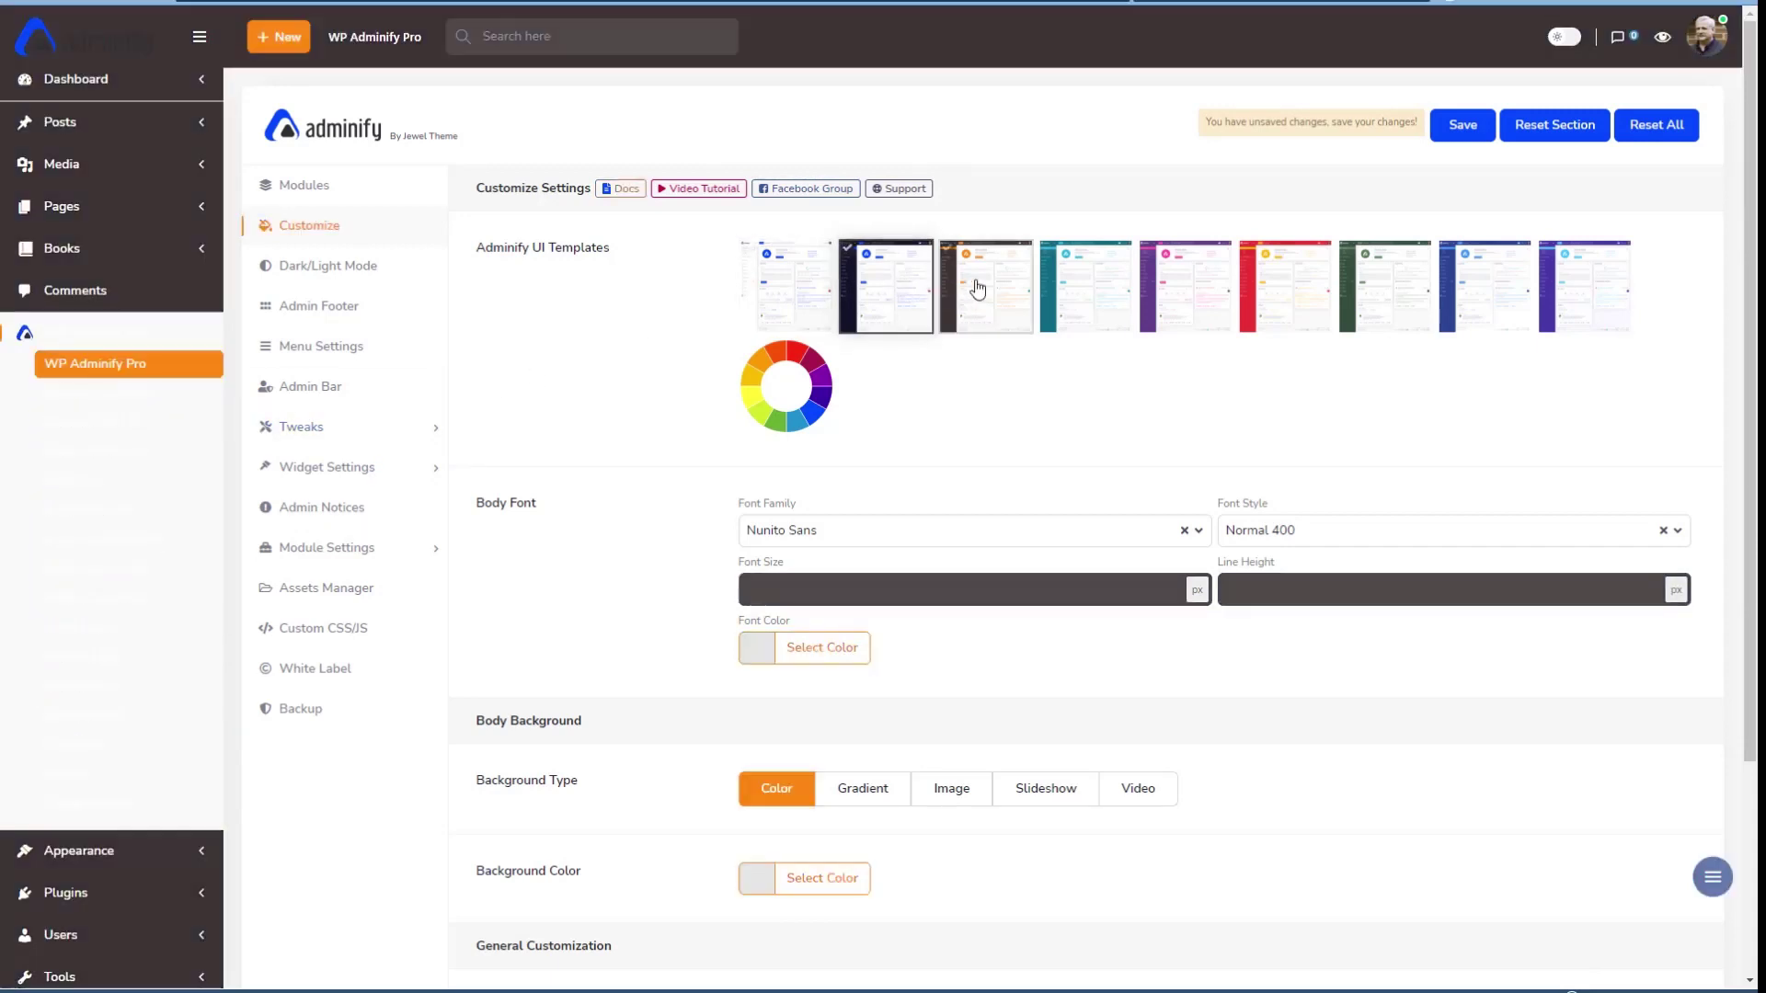
click(1097, 289)
click(1199, 293)
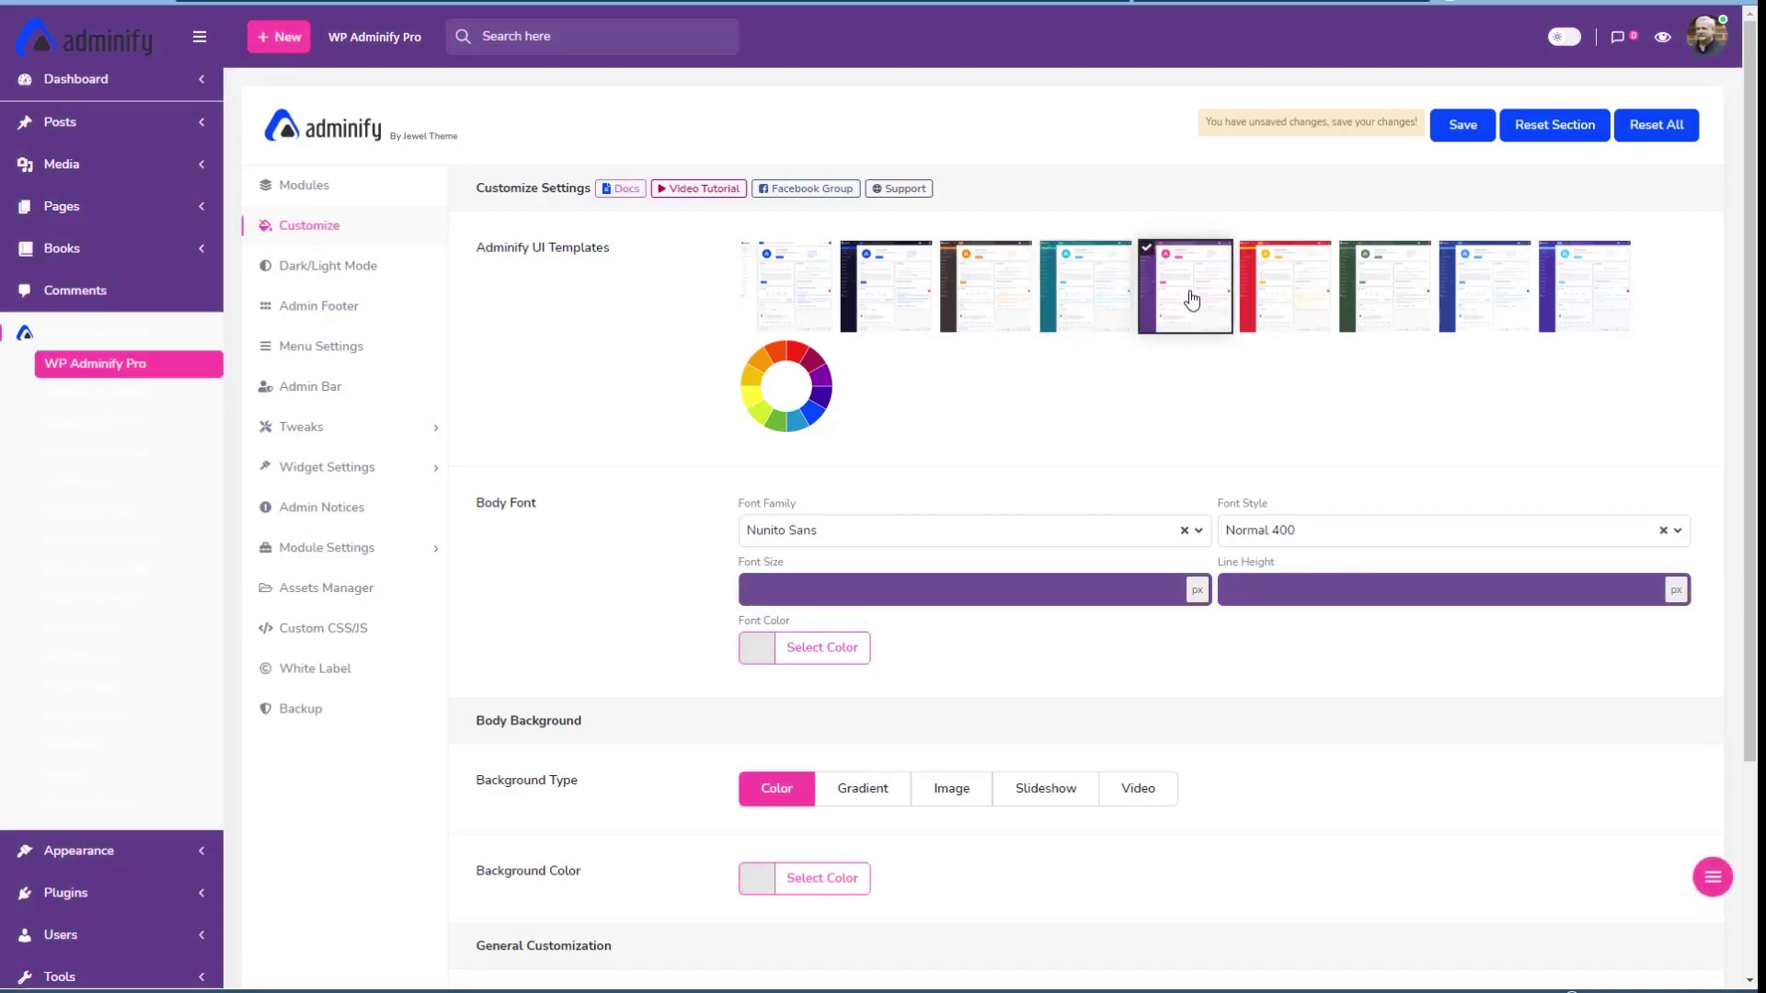
click(808, 278)
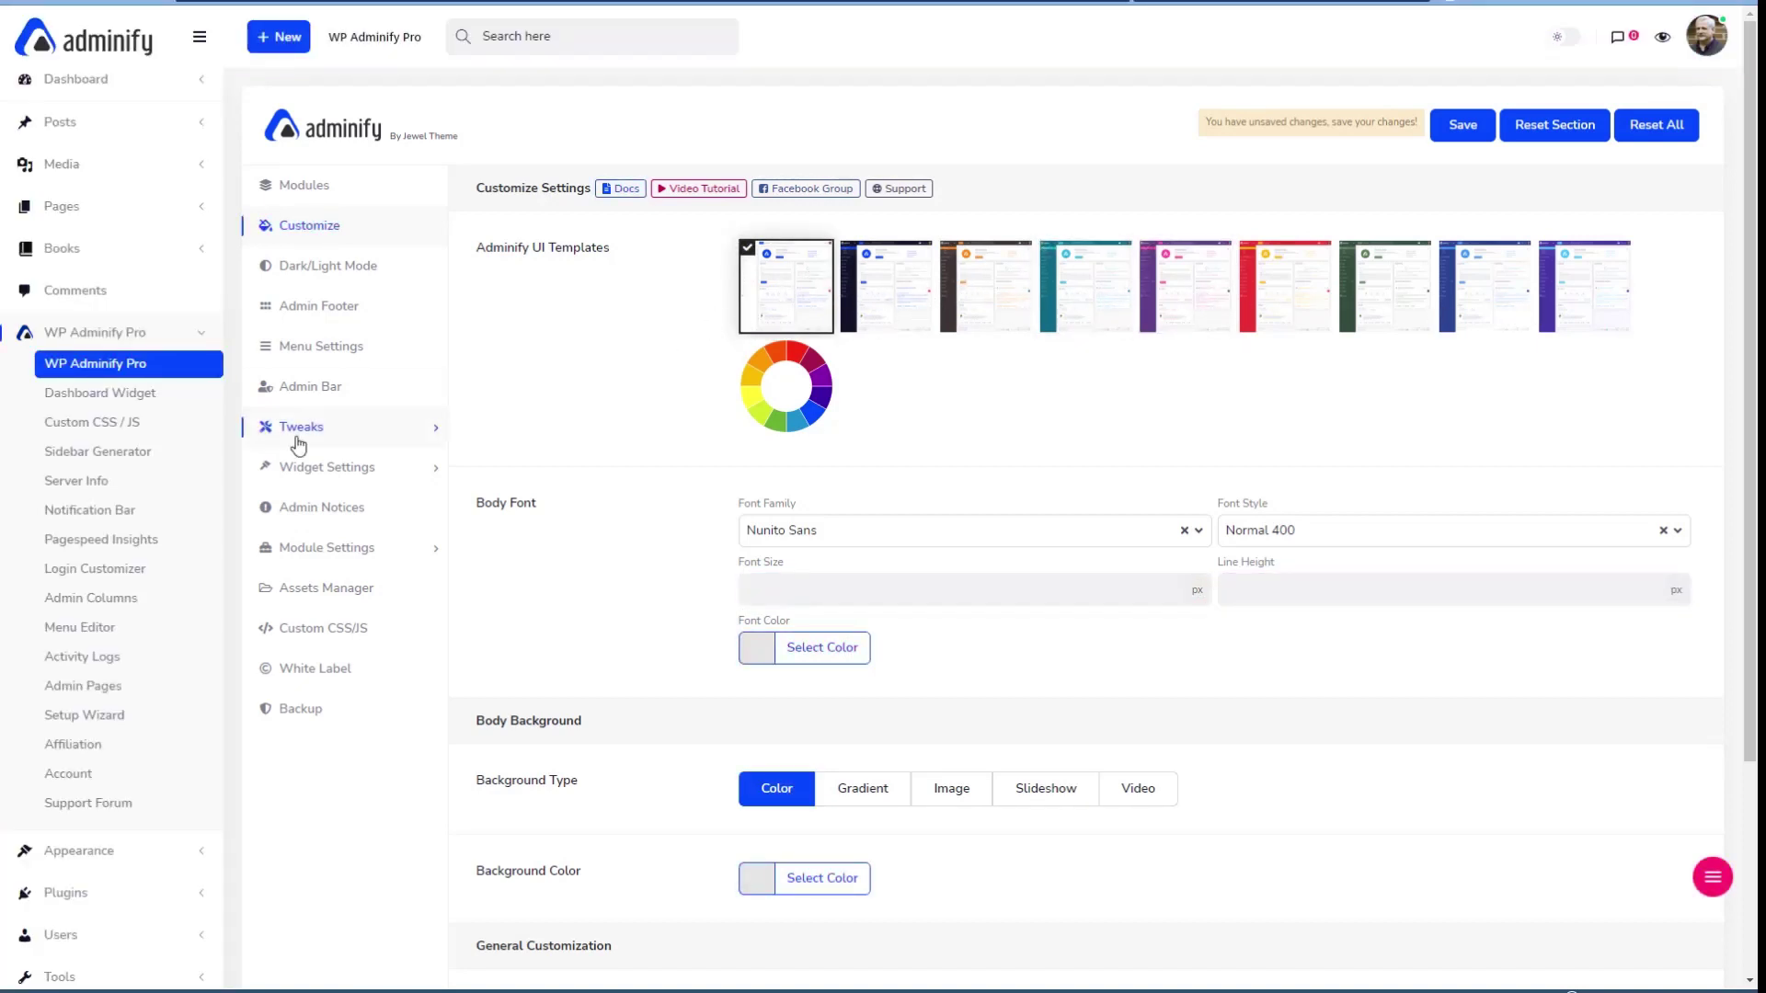
click(1461, 126)
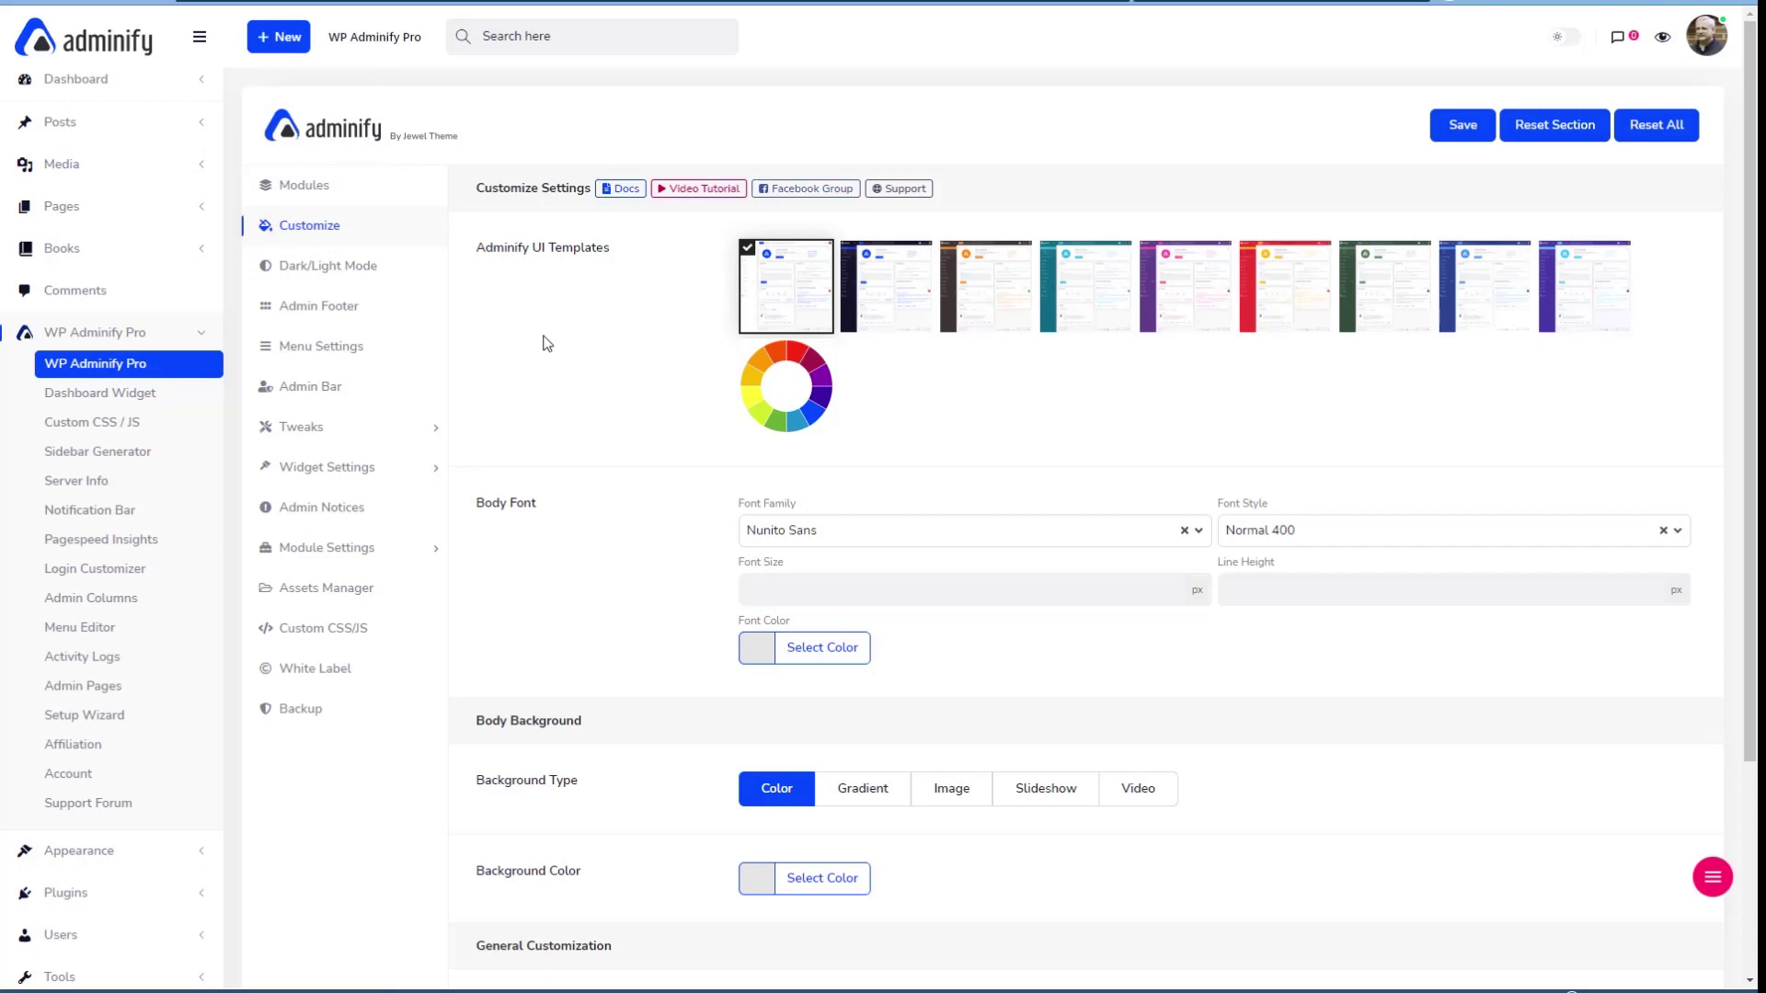
Disable the Adminify UI module in the Modules settings and save.
click(305, 185)
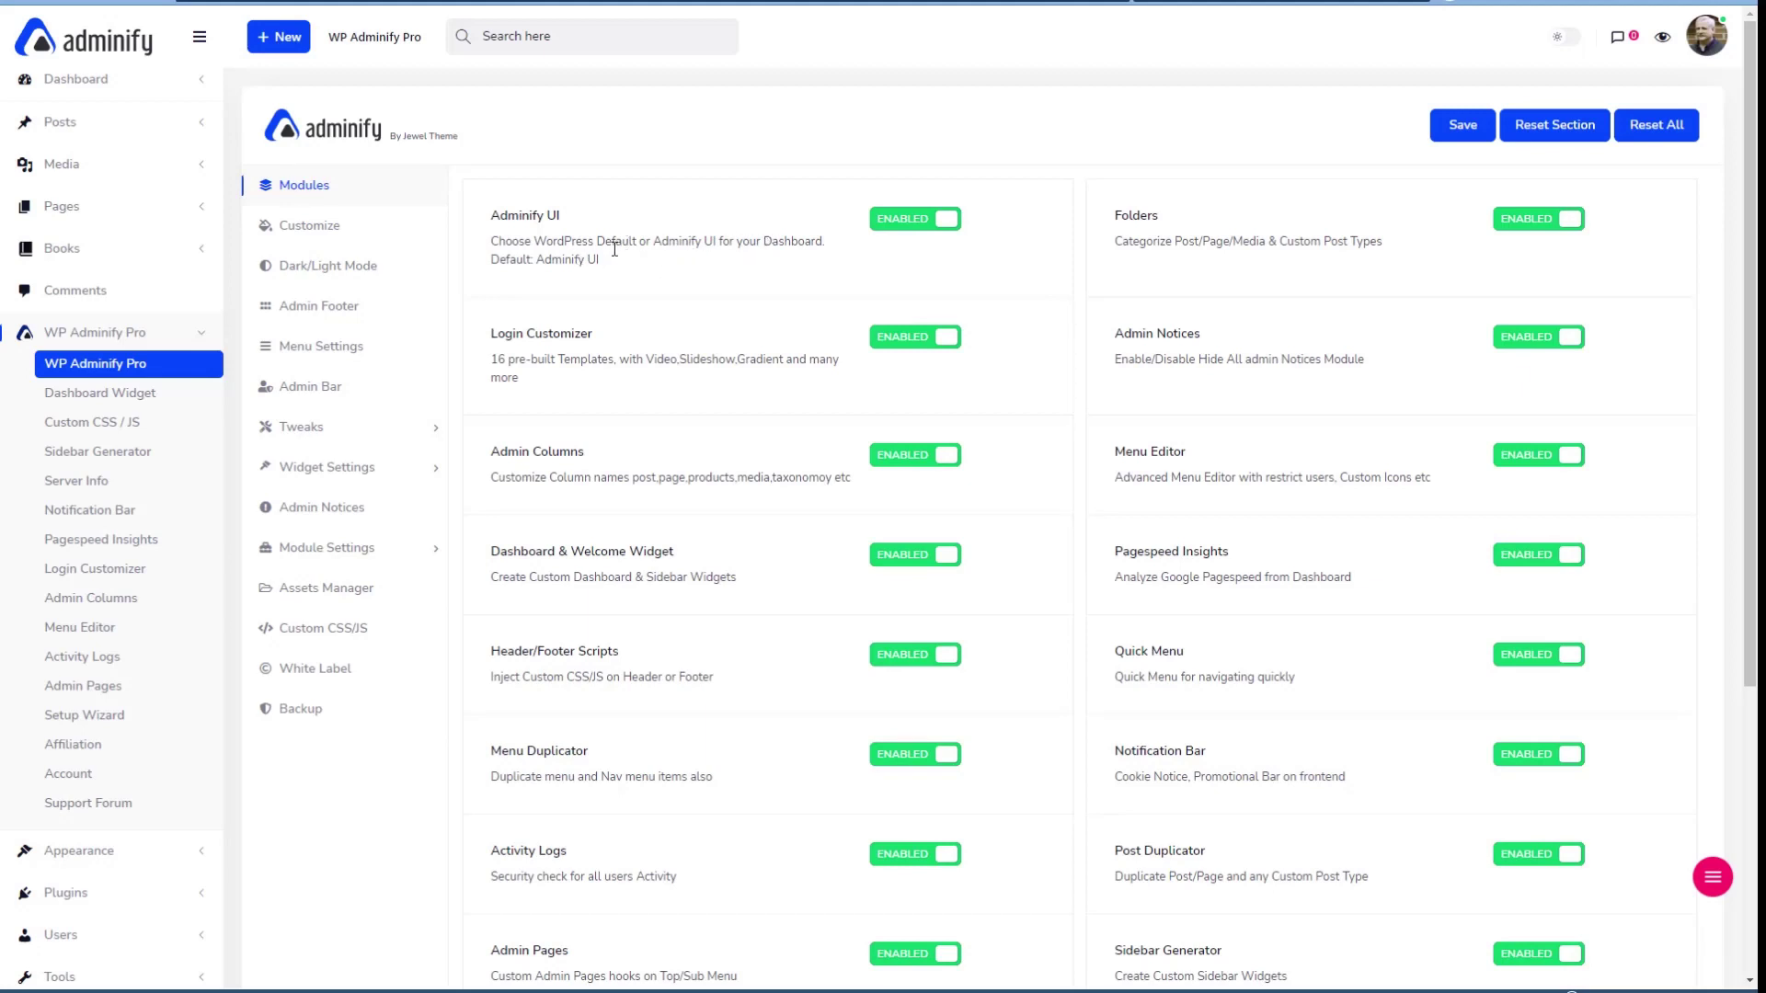
click(890, 221)
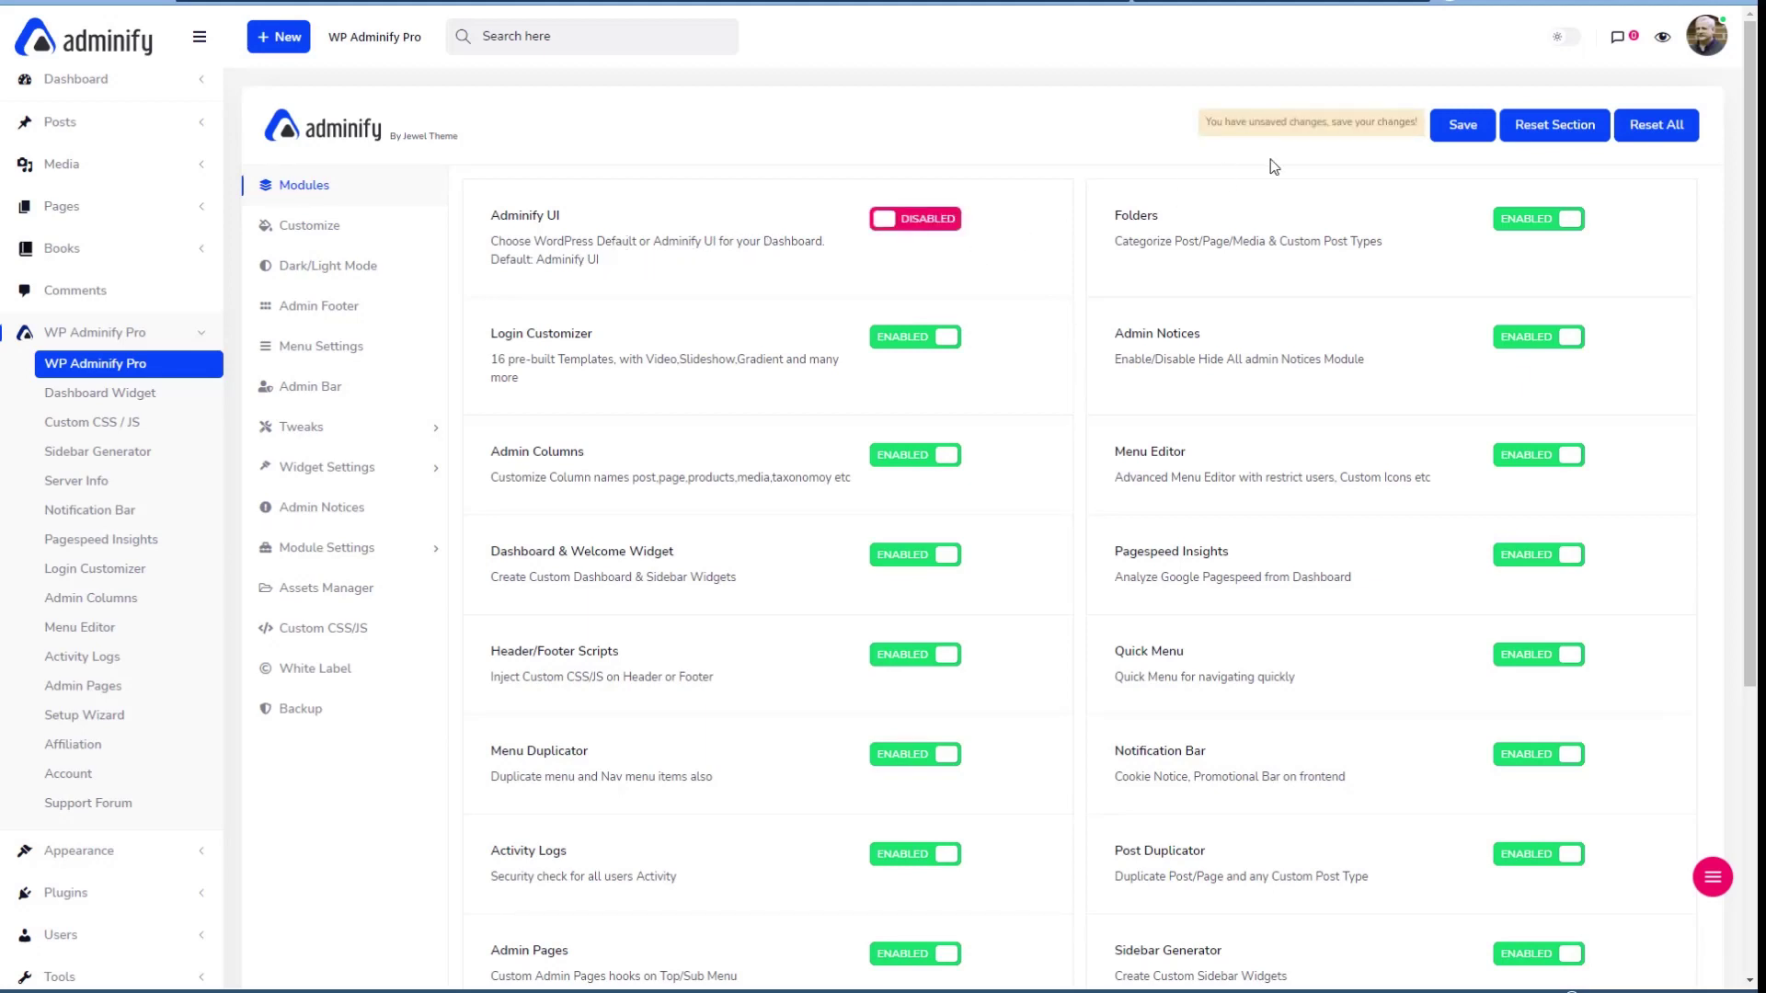
click(1463, 126)
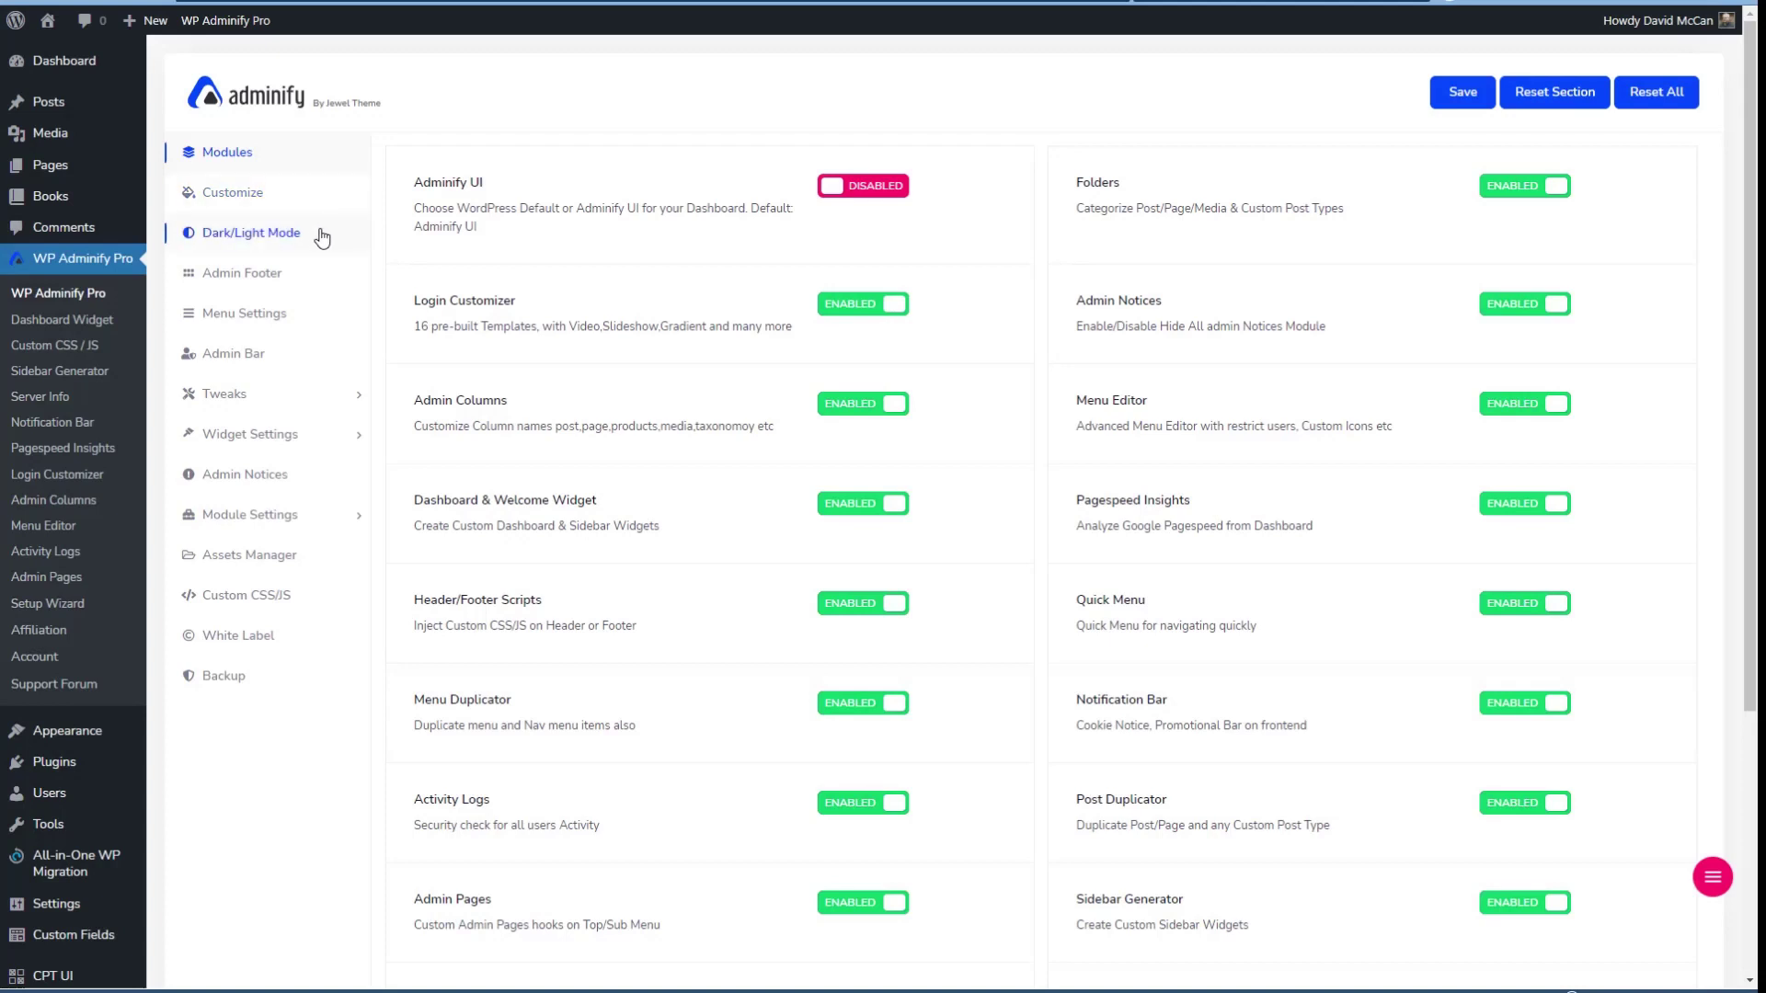
Choose Horizontal Menu as the Menu Type in Menu Settings, re-enable the required Adminify UI module and save.
click(251, 318)
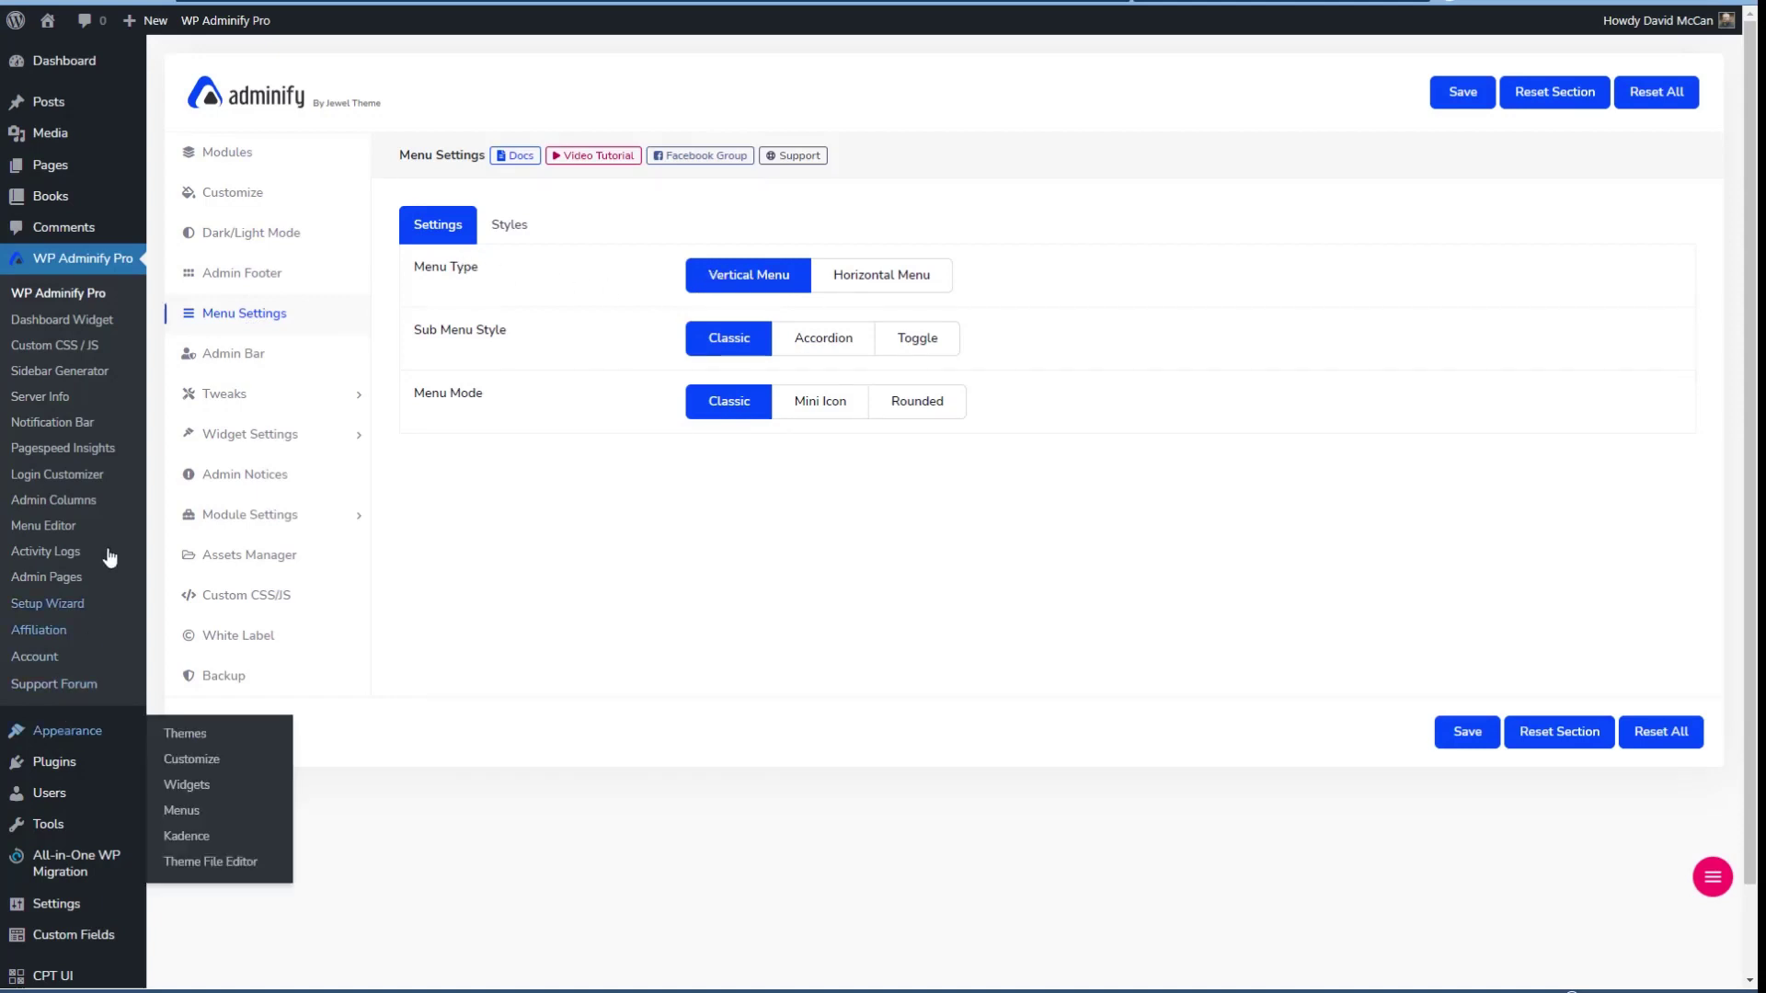
click(879, 281)
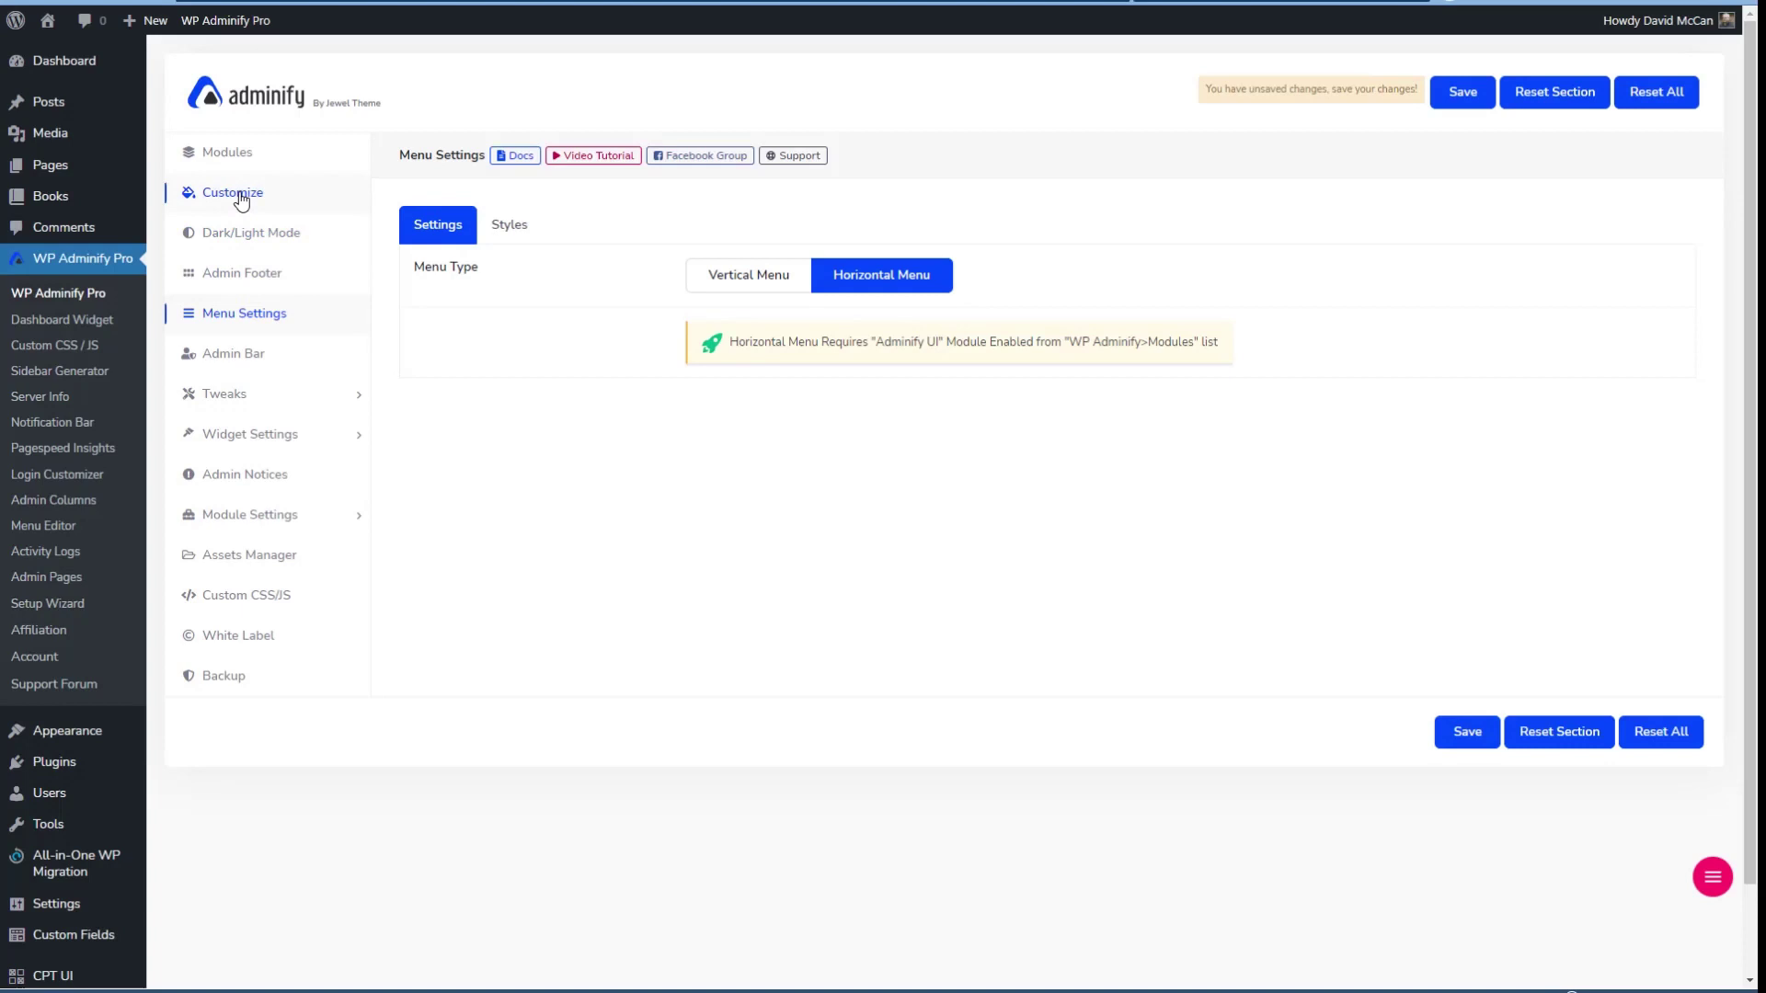
click(237, 153)
click(881, 185)
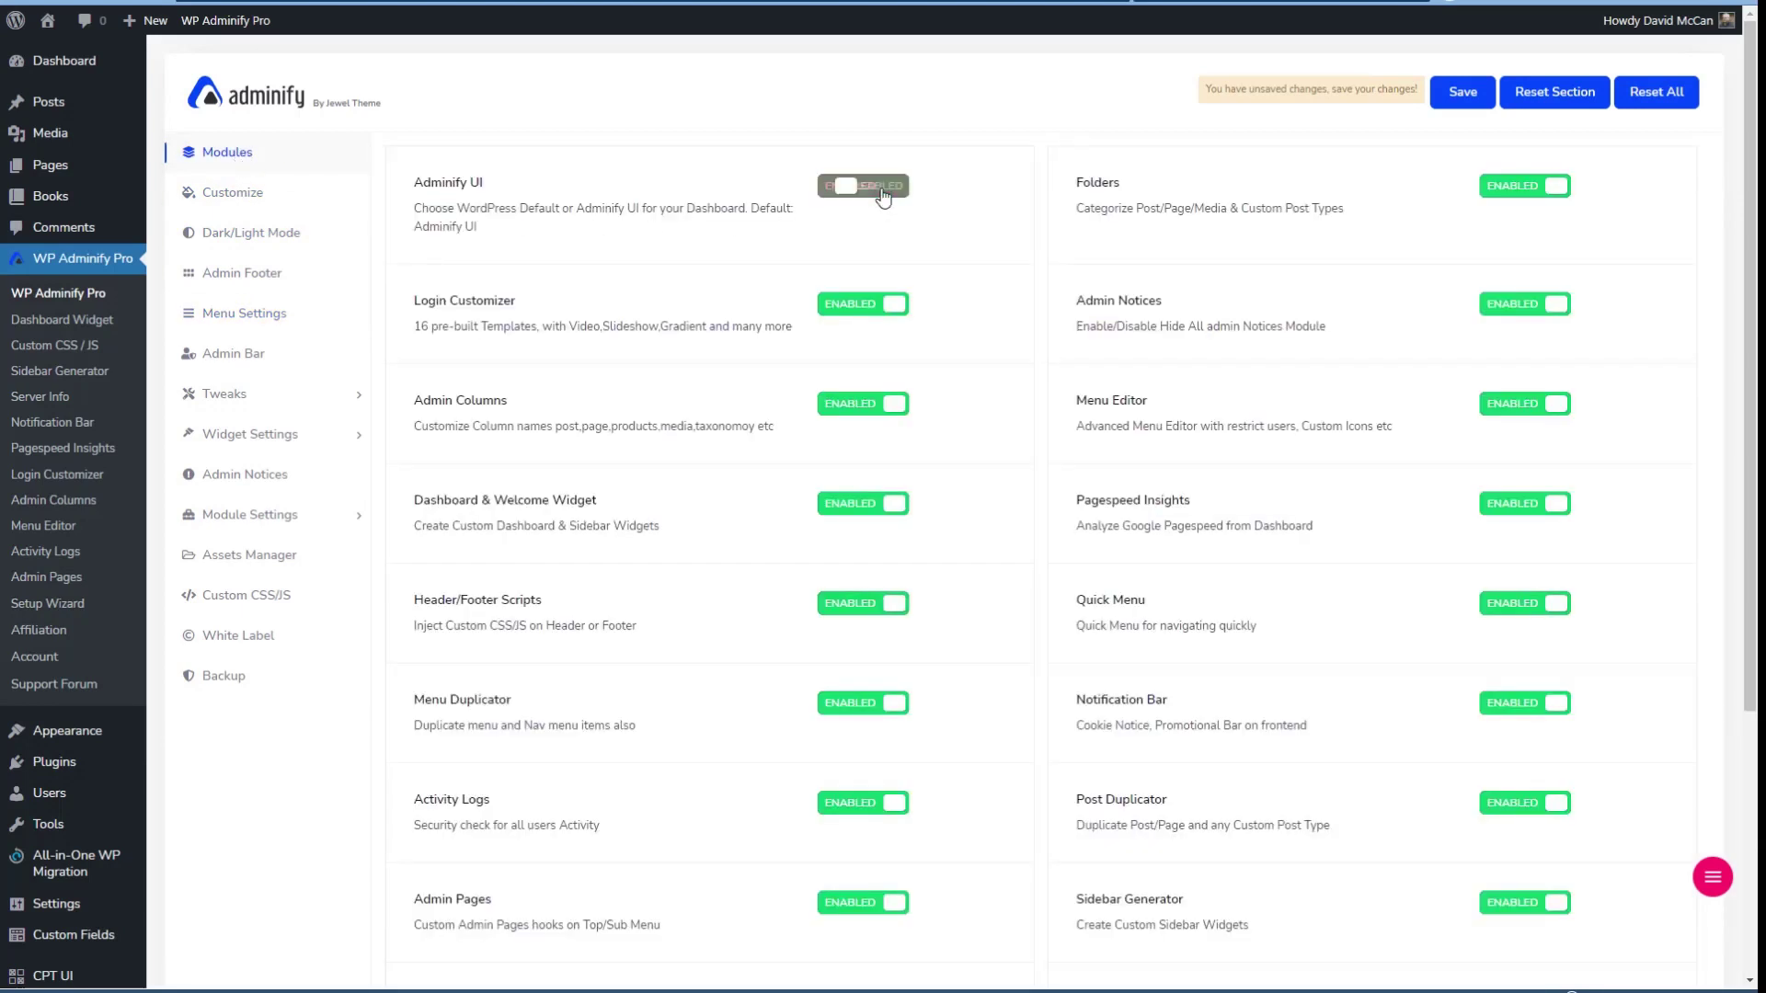
click(1453, 96)
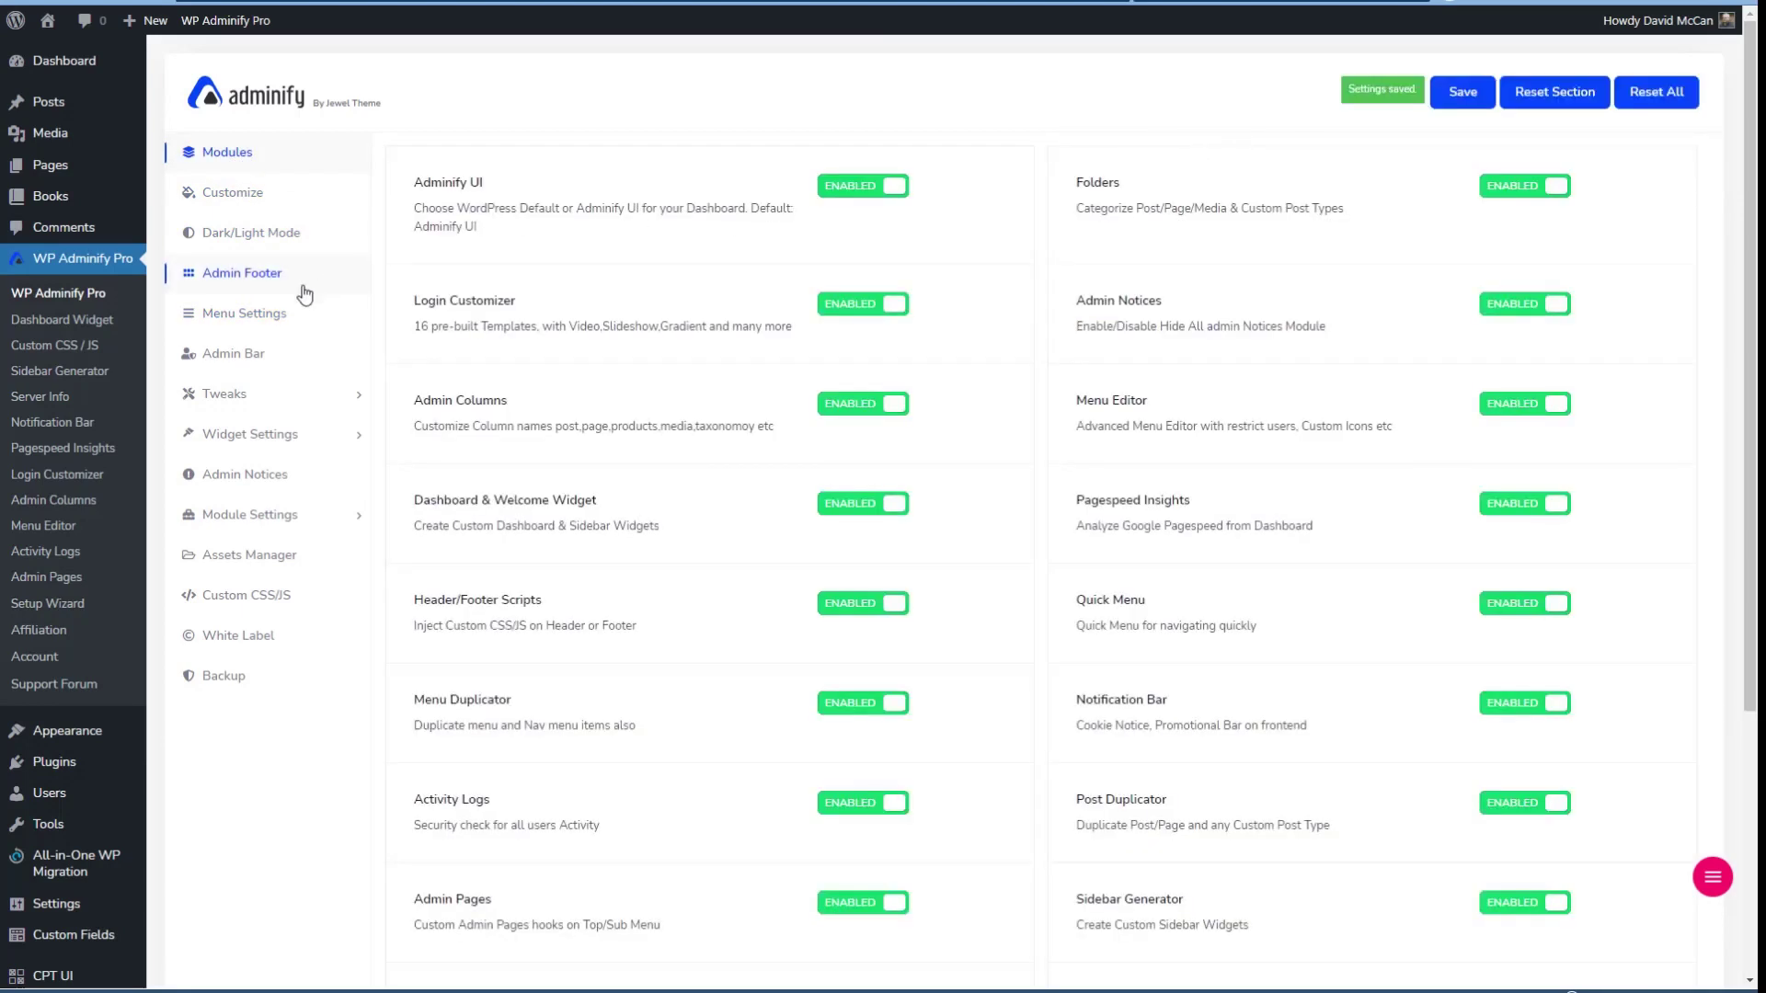
Save the Menu Settings with the horizontal menu type and look over the horizontal admin menu.
click(268, 318)
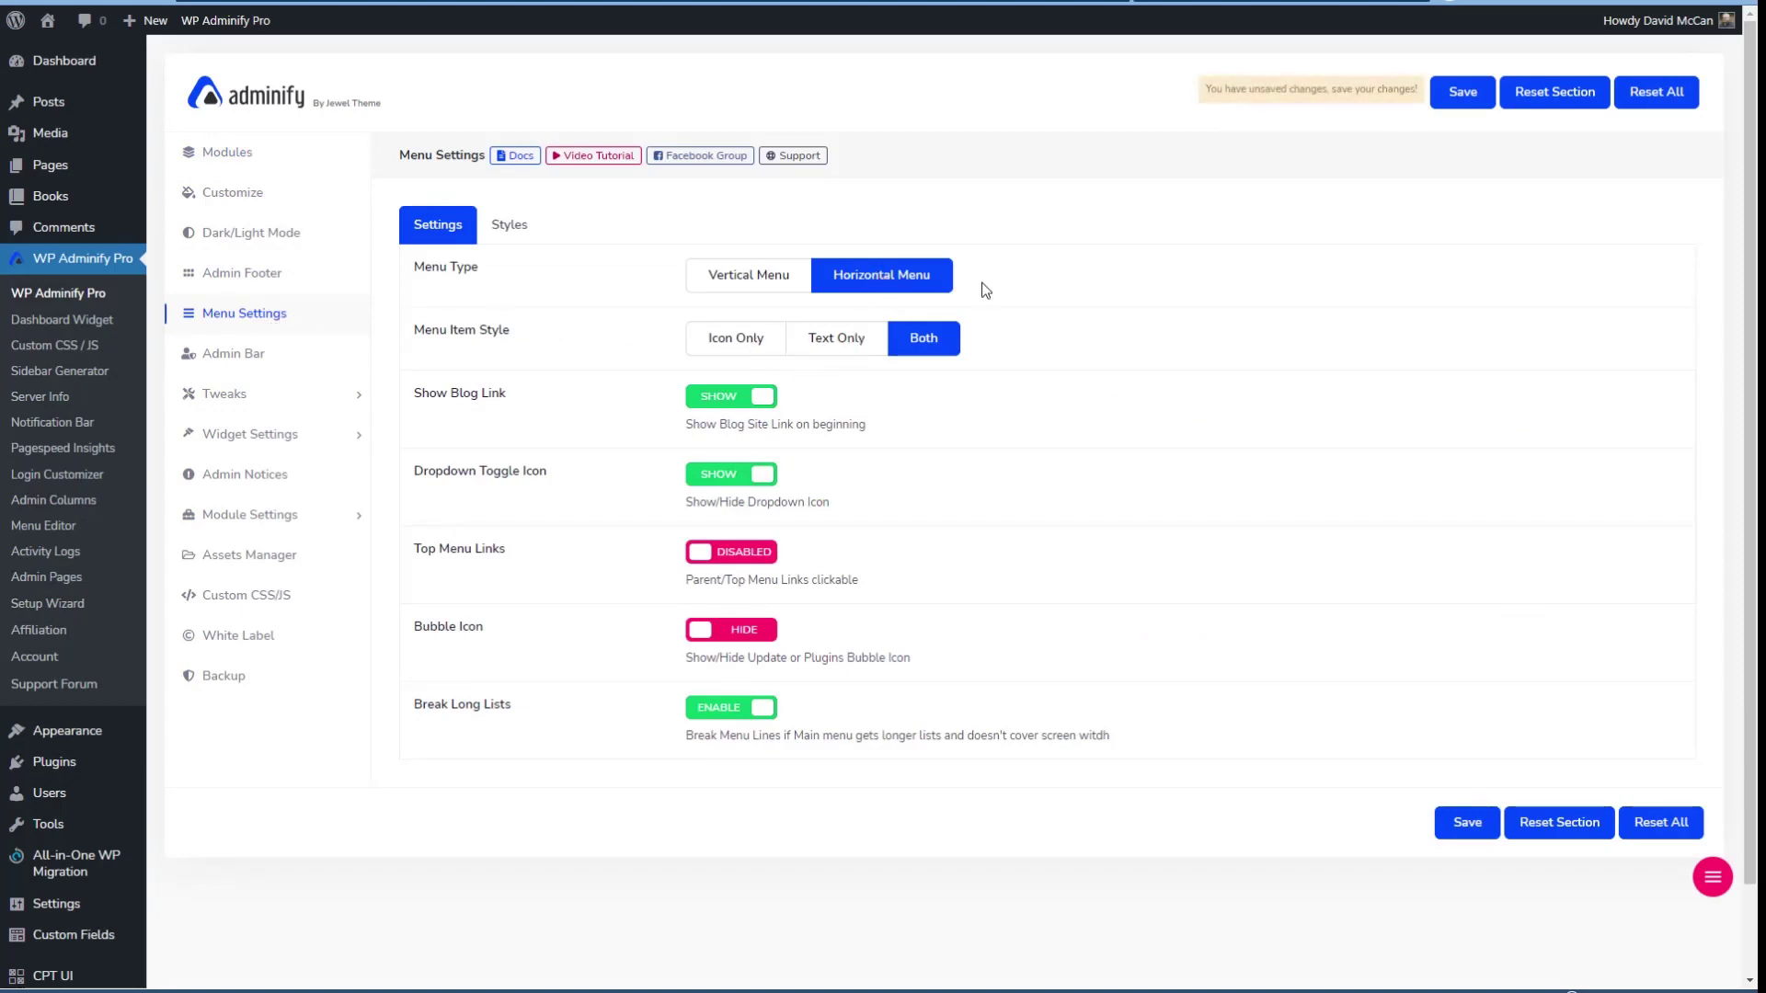
click(1462, 92)
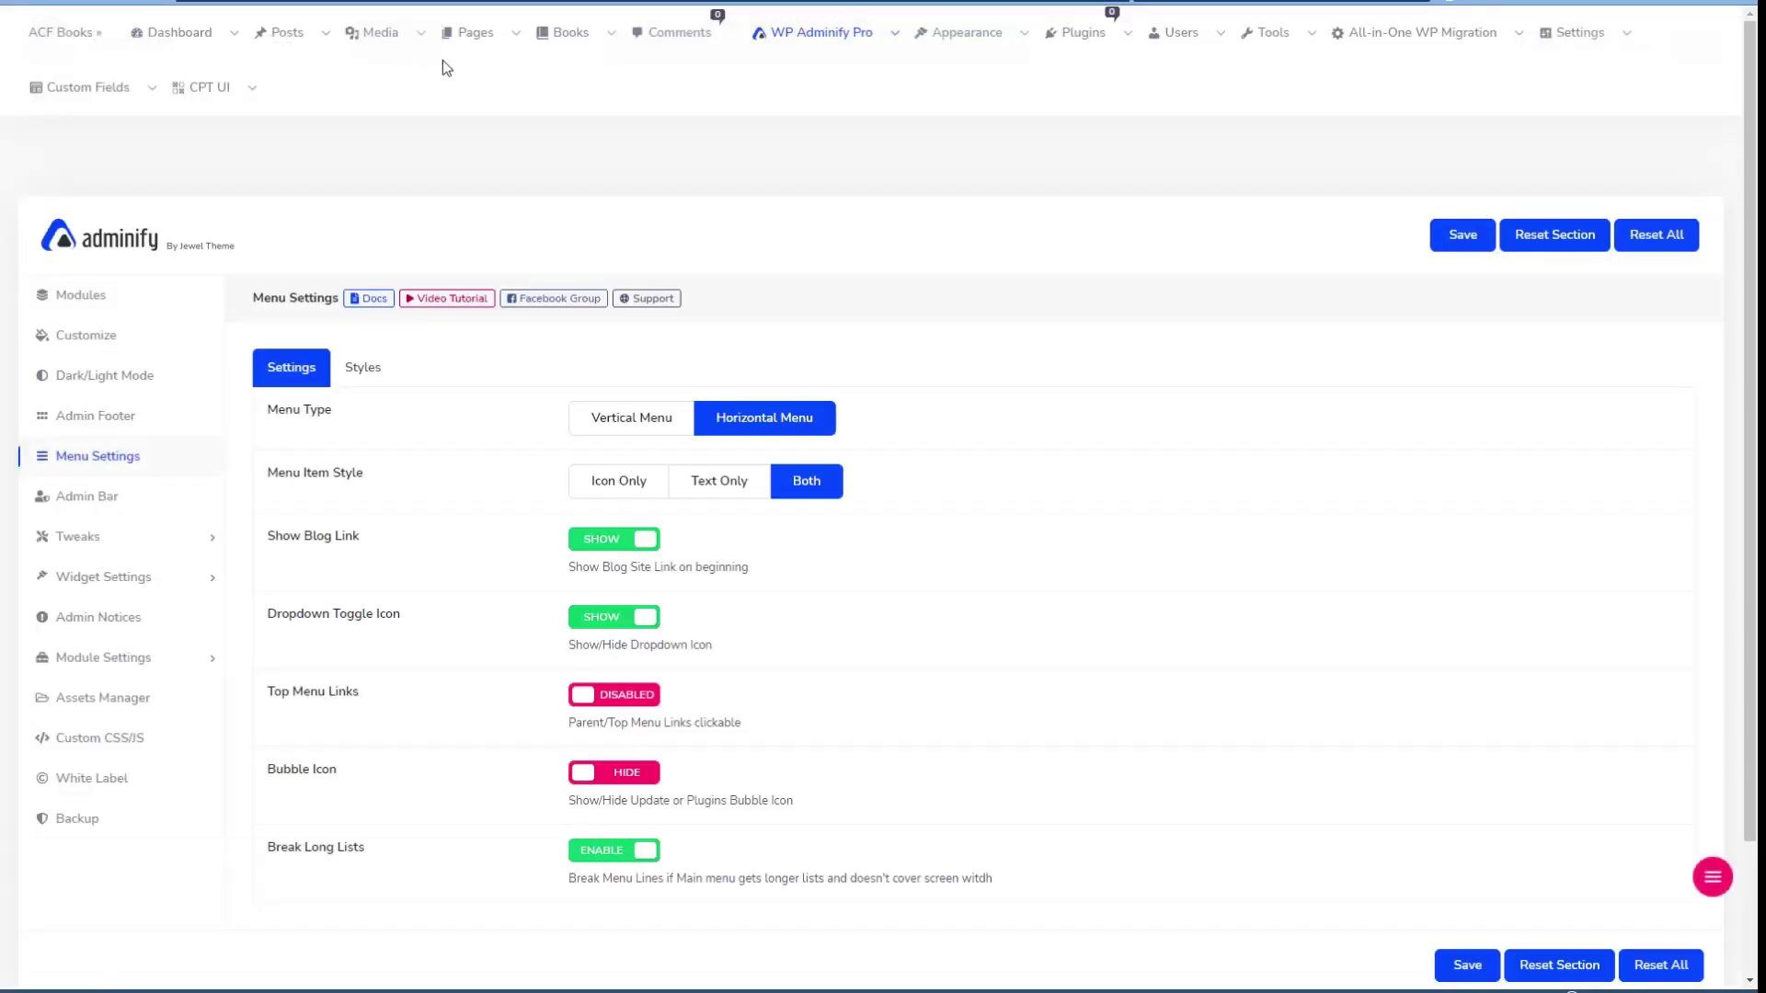
mouse_move(250, 92)
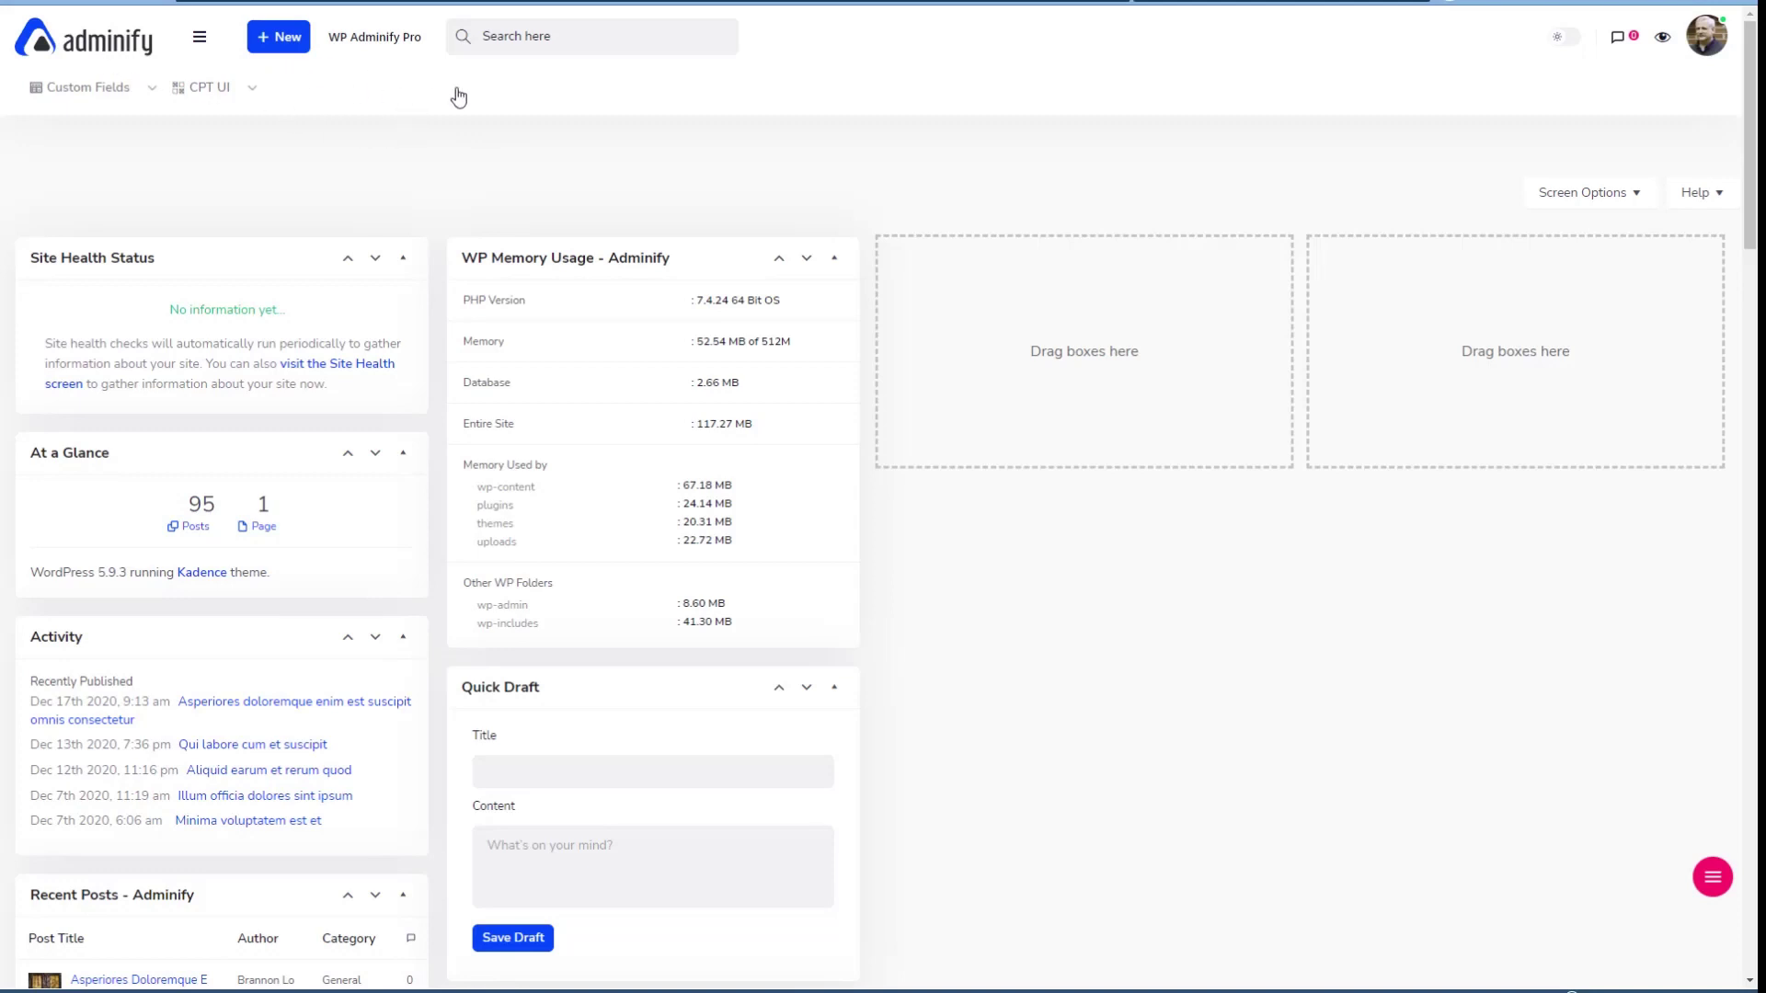
Return to the WP Adminify Pro settings, set the Menu Type back to Vertical Menu and save.
mouse_move(377, 37)
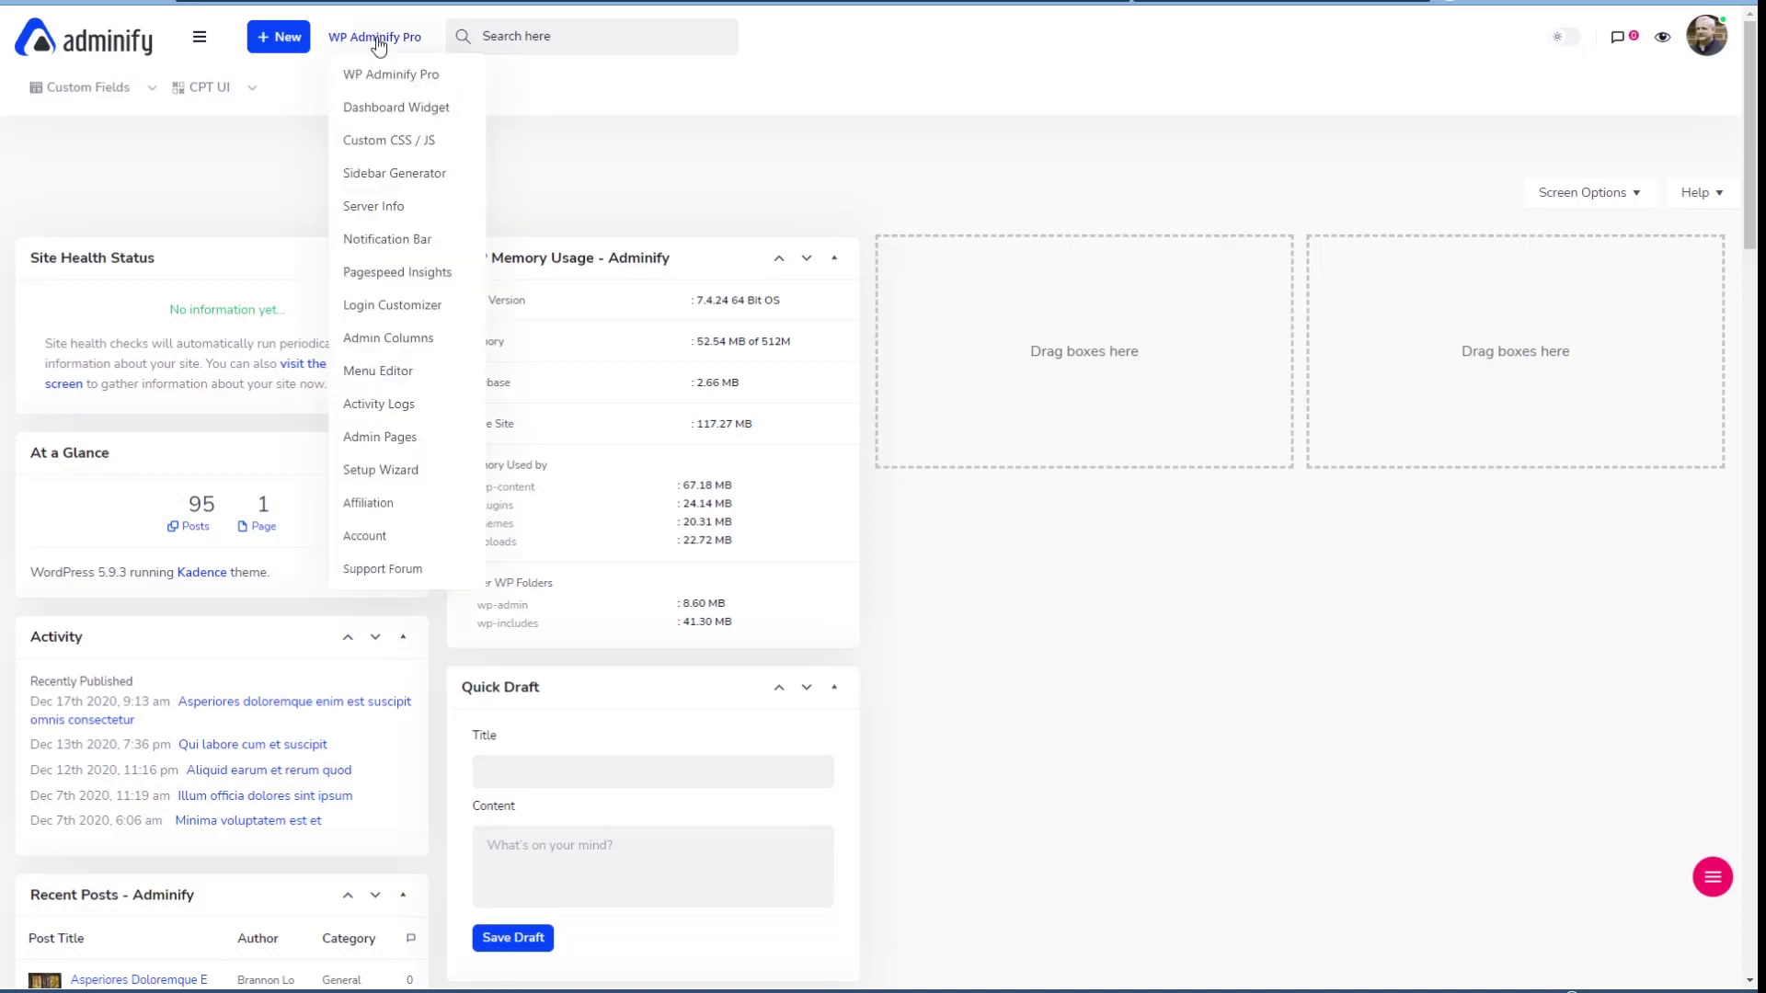
click(405, 78)
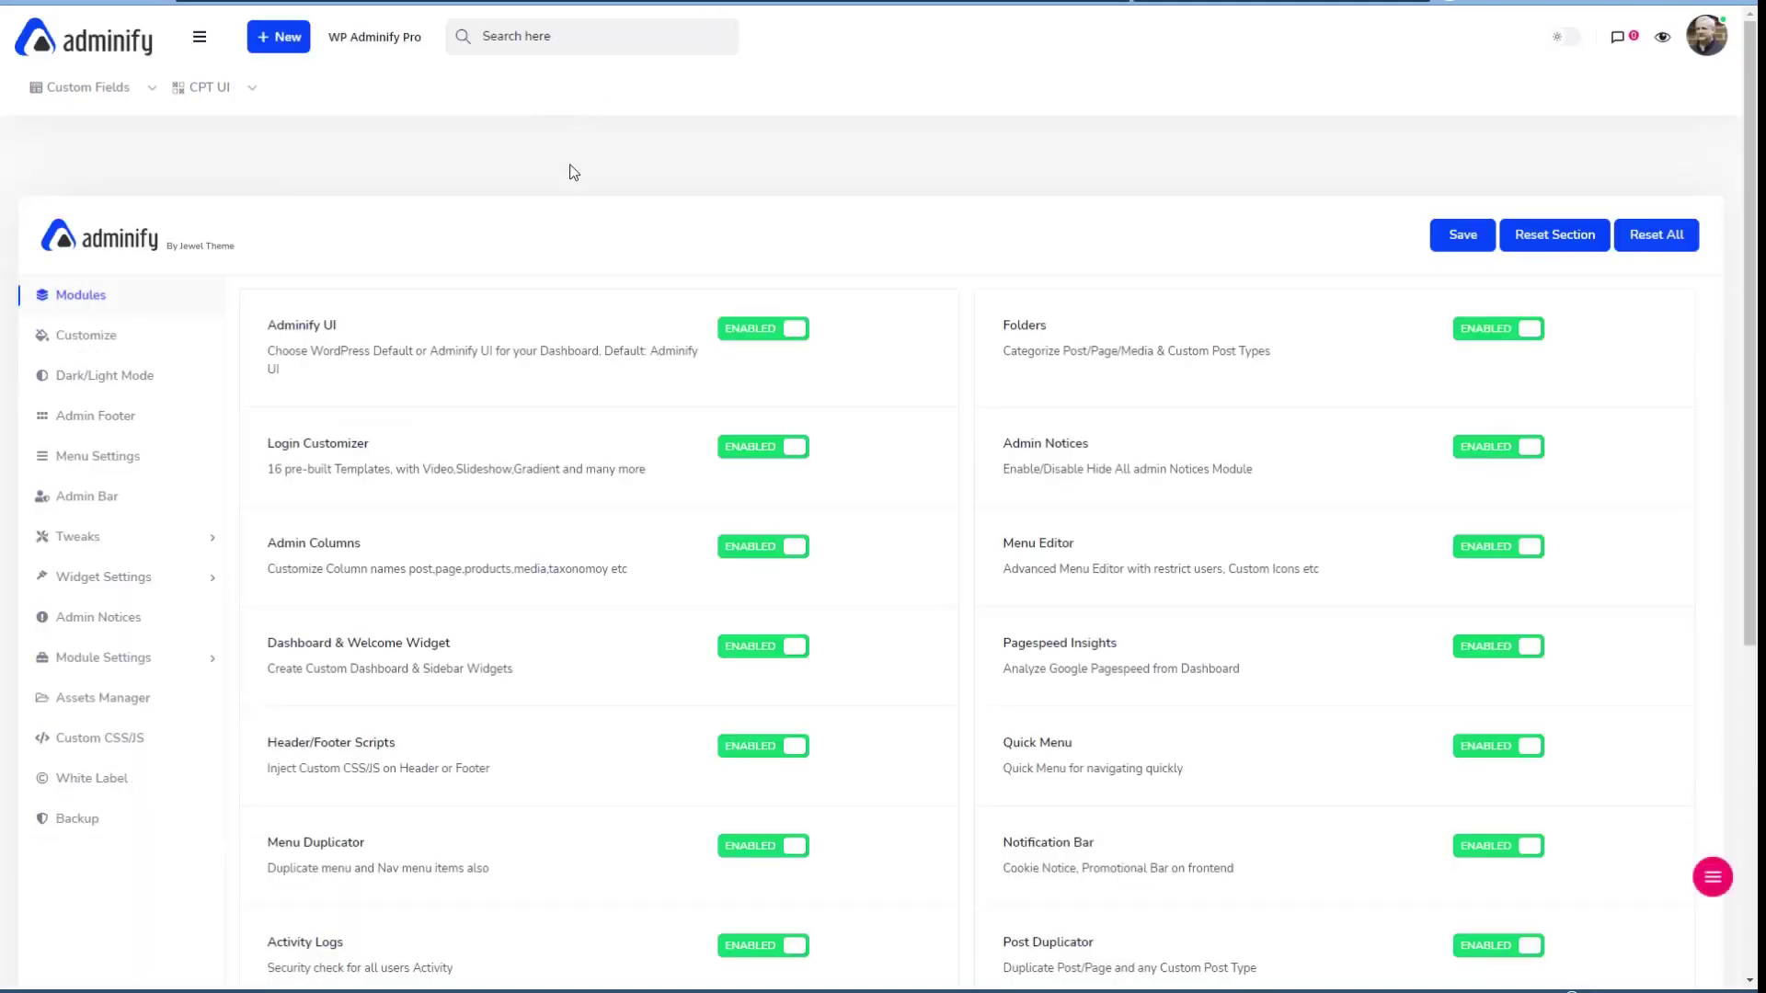
click(92, 456)
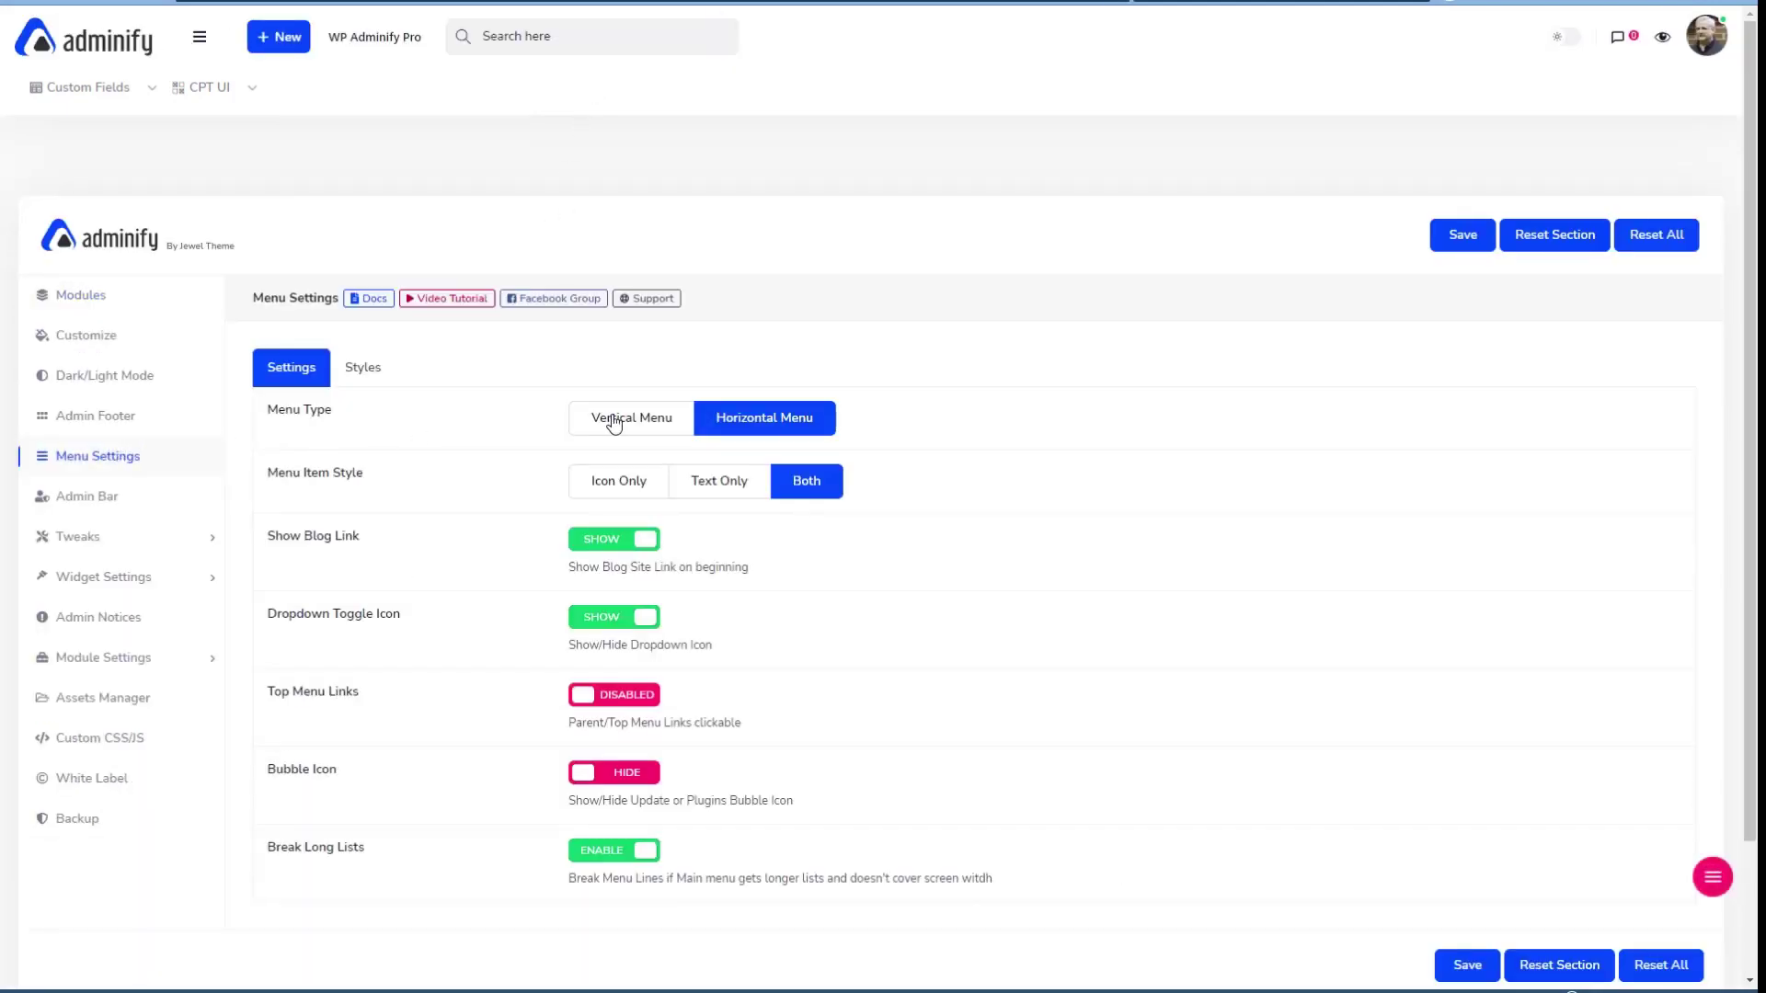
click(613, 418)
click(1459, 234)
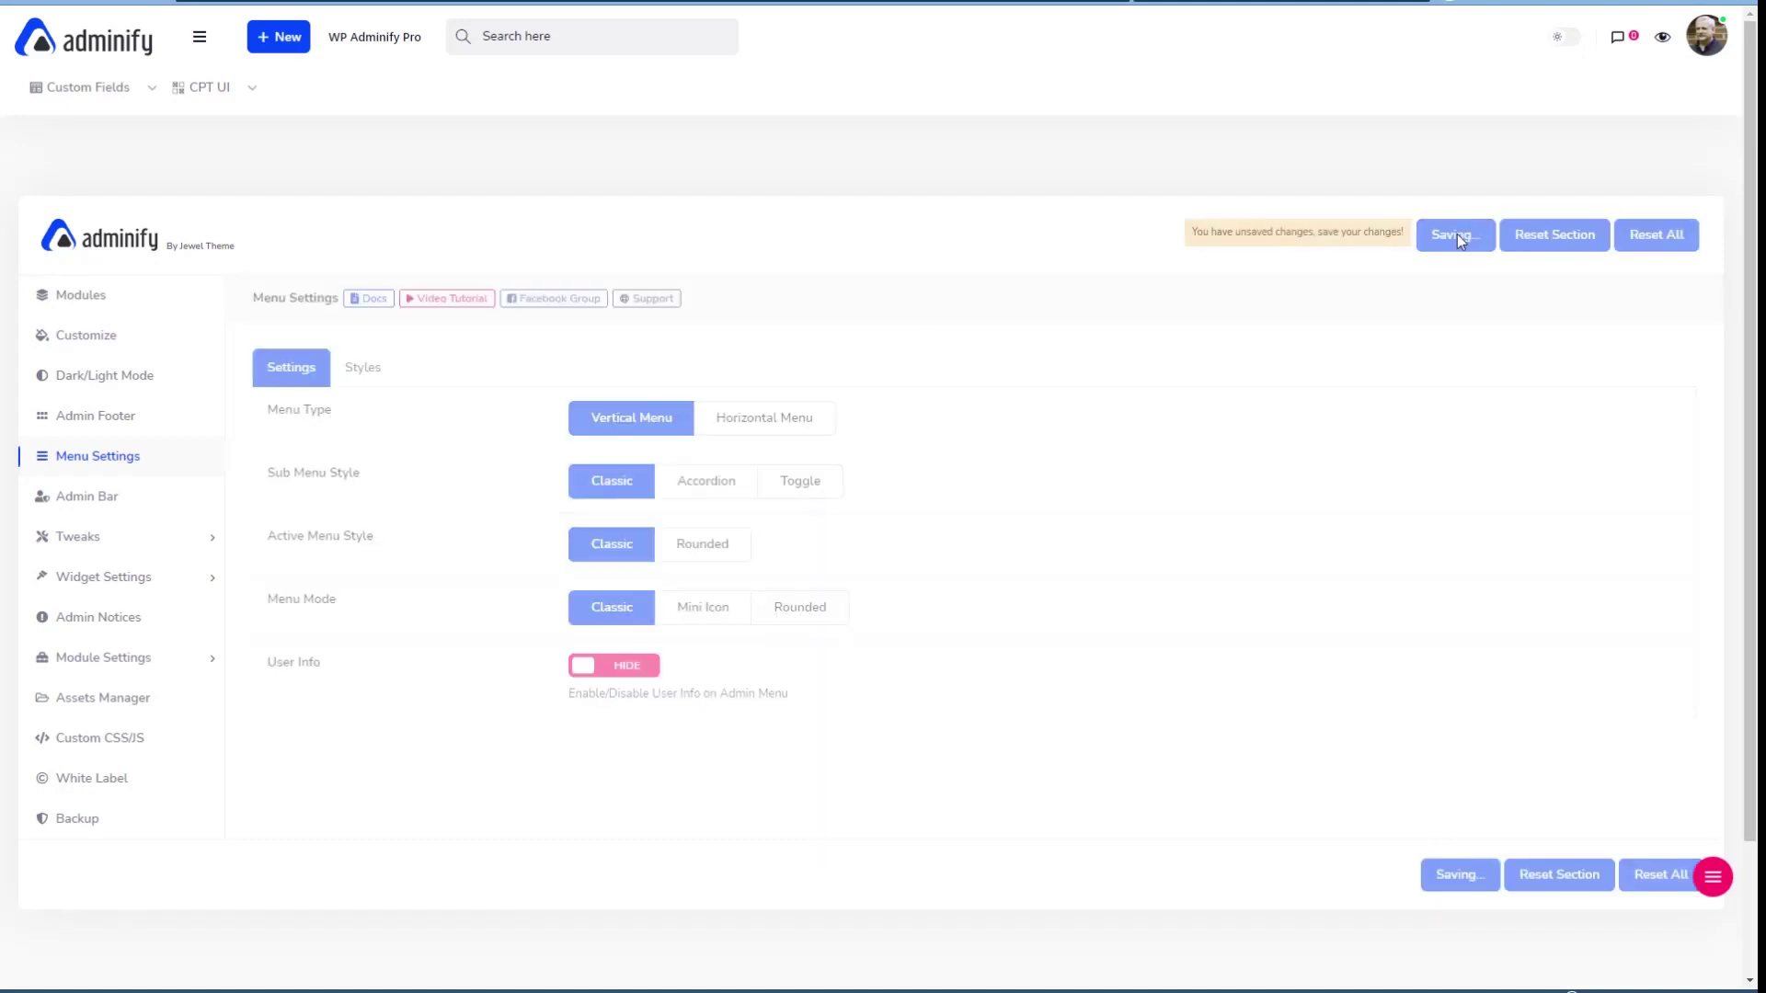
Disable the Adminify UI module again, save the change and reload the page in the default WordPress admin layout.
click(81, 295)
click(762, 329)
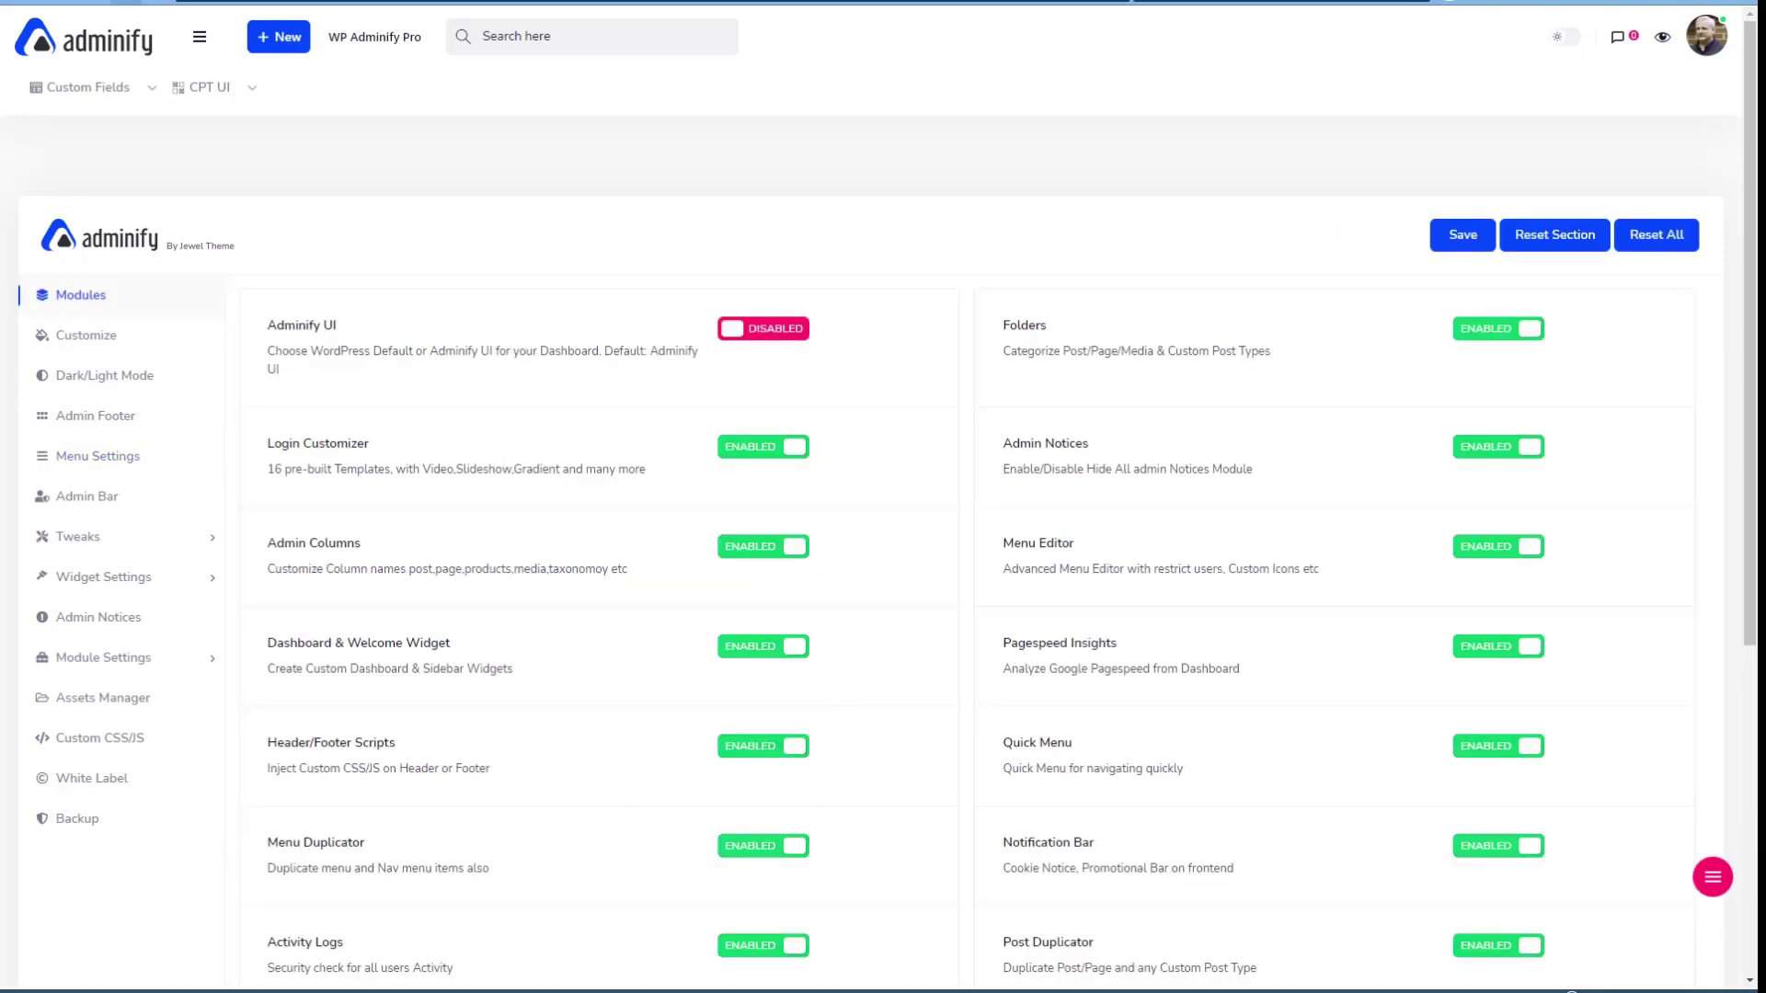
click(126, 1)
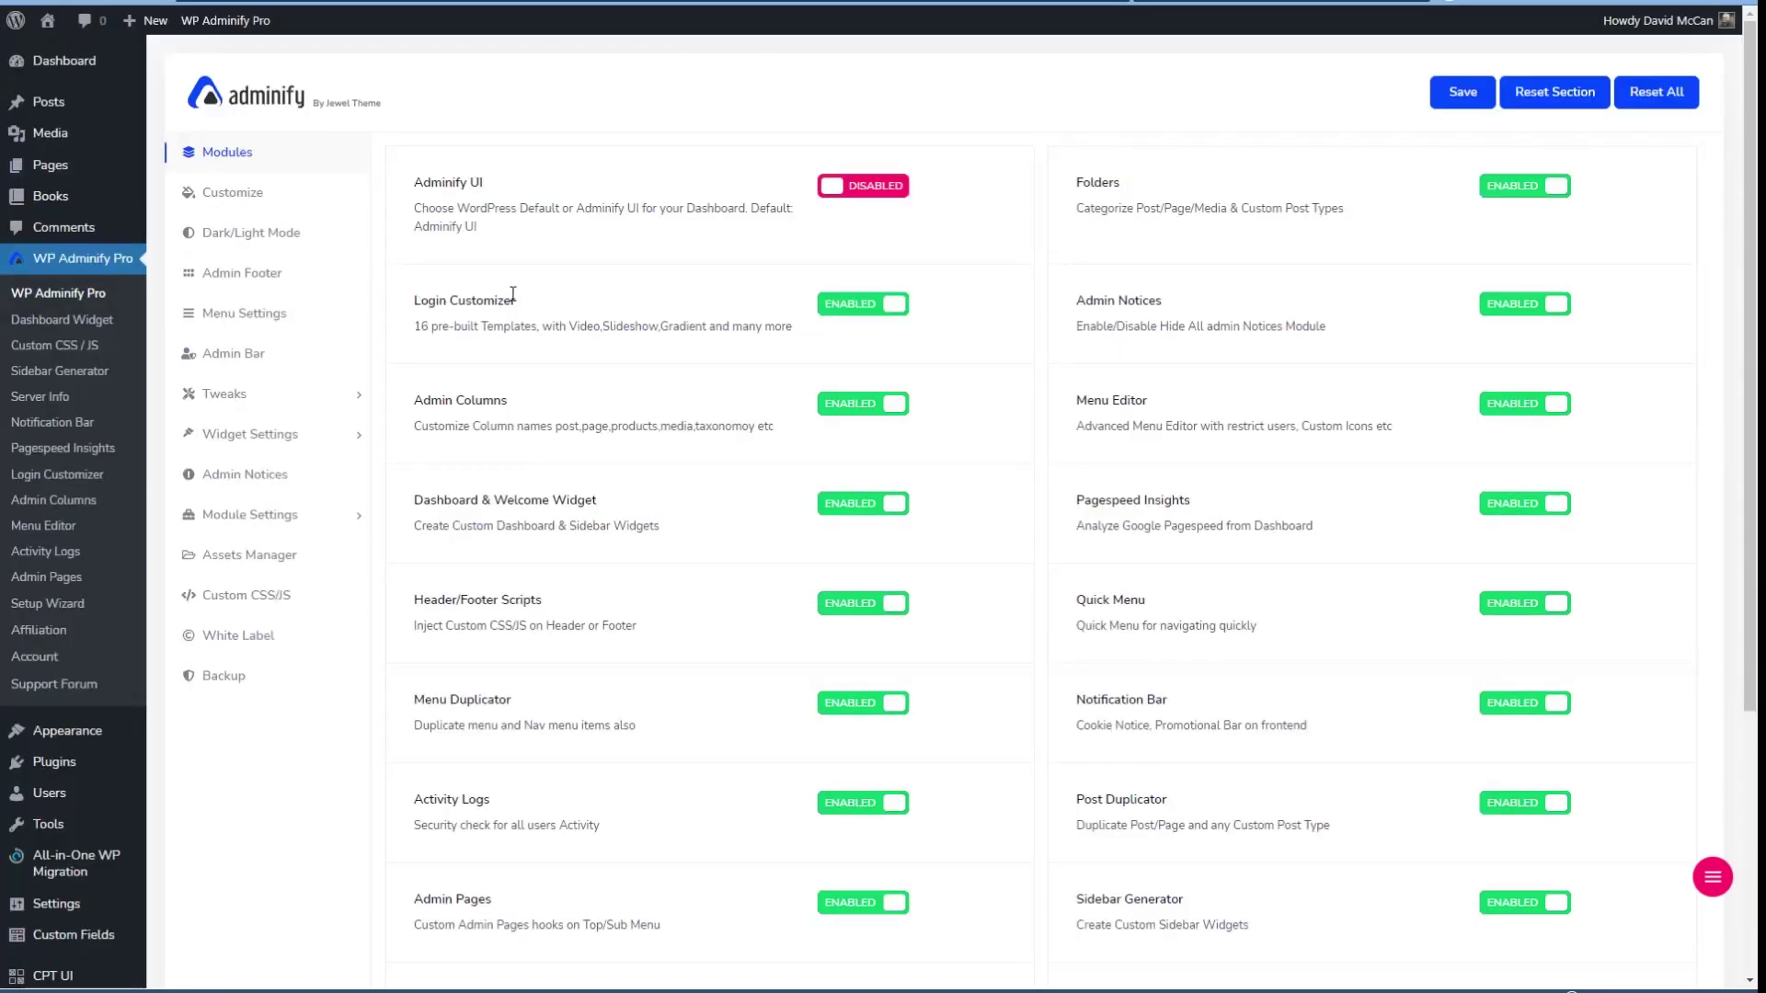
Open the Login Customizer and look through its Logo and Layout settings.
click(72, 478)
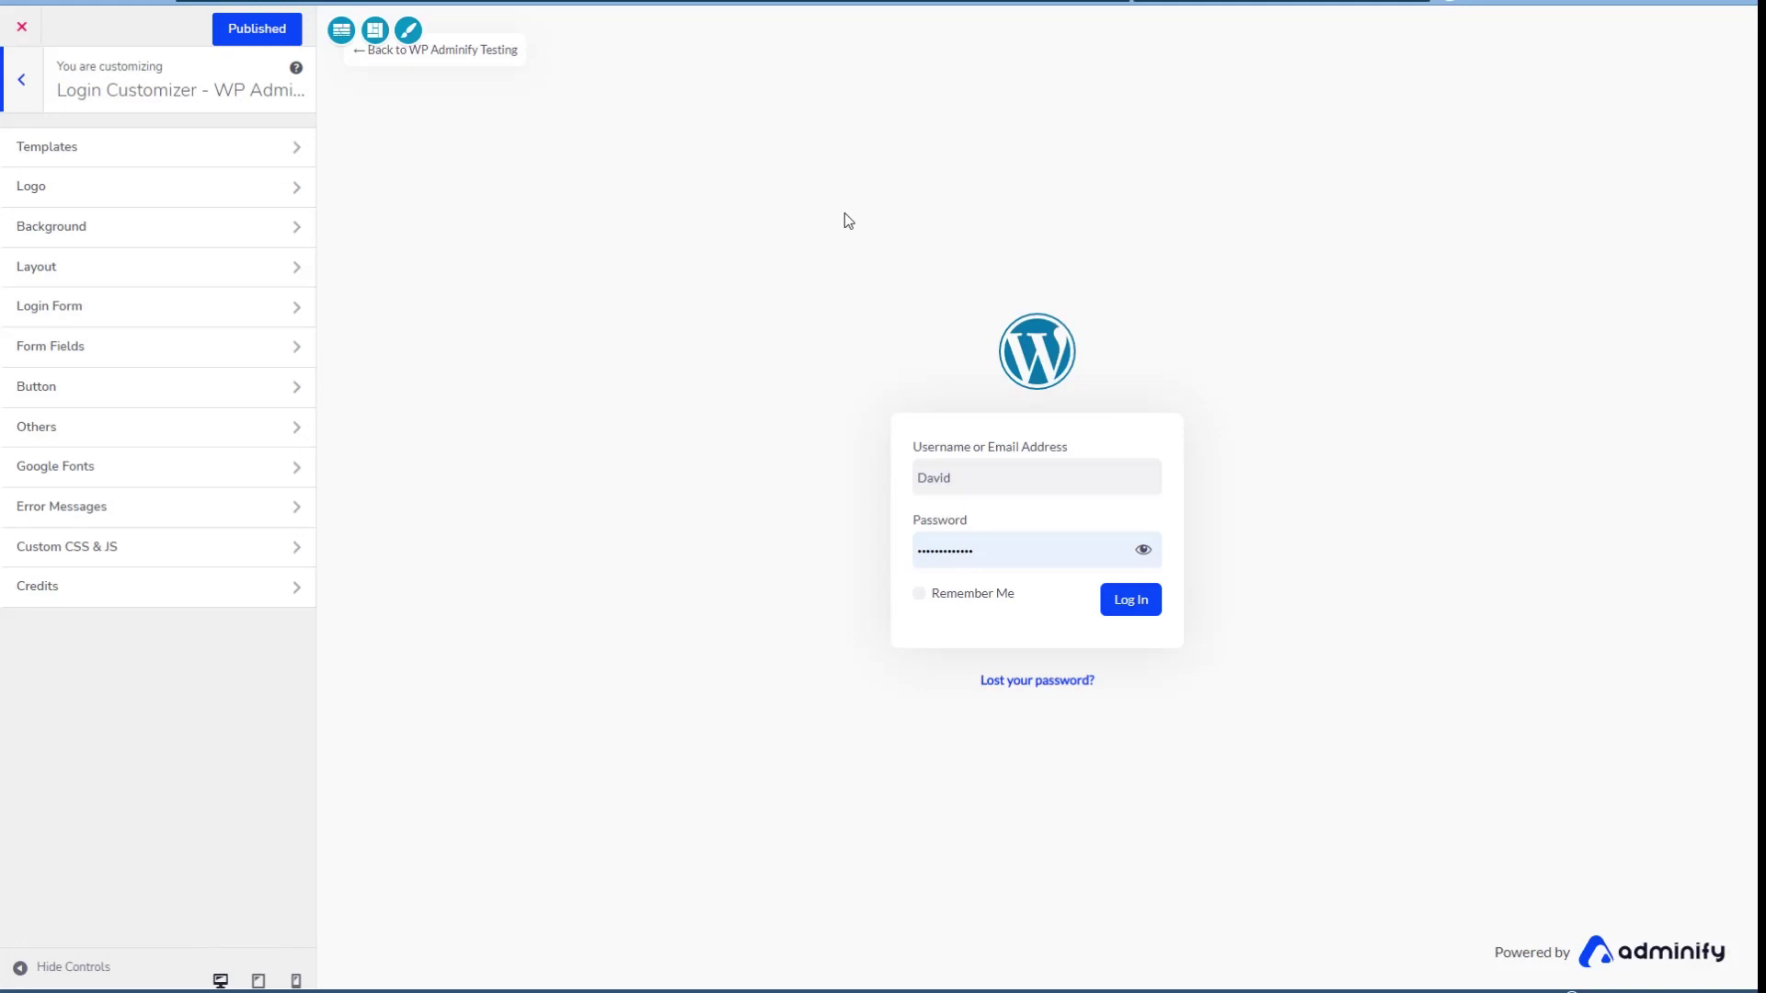
click(141, 190)
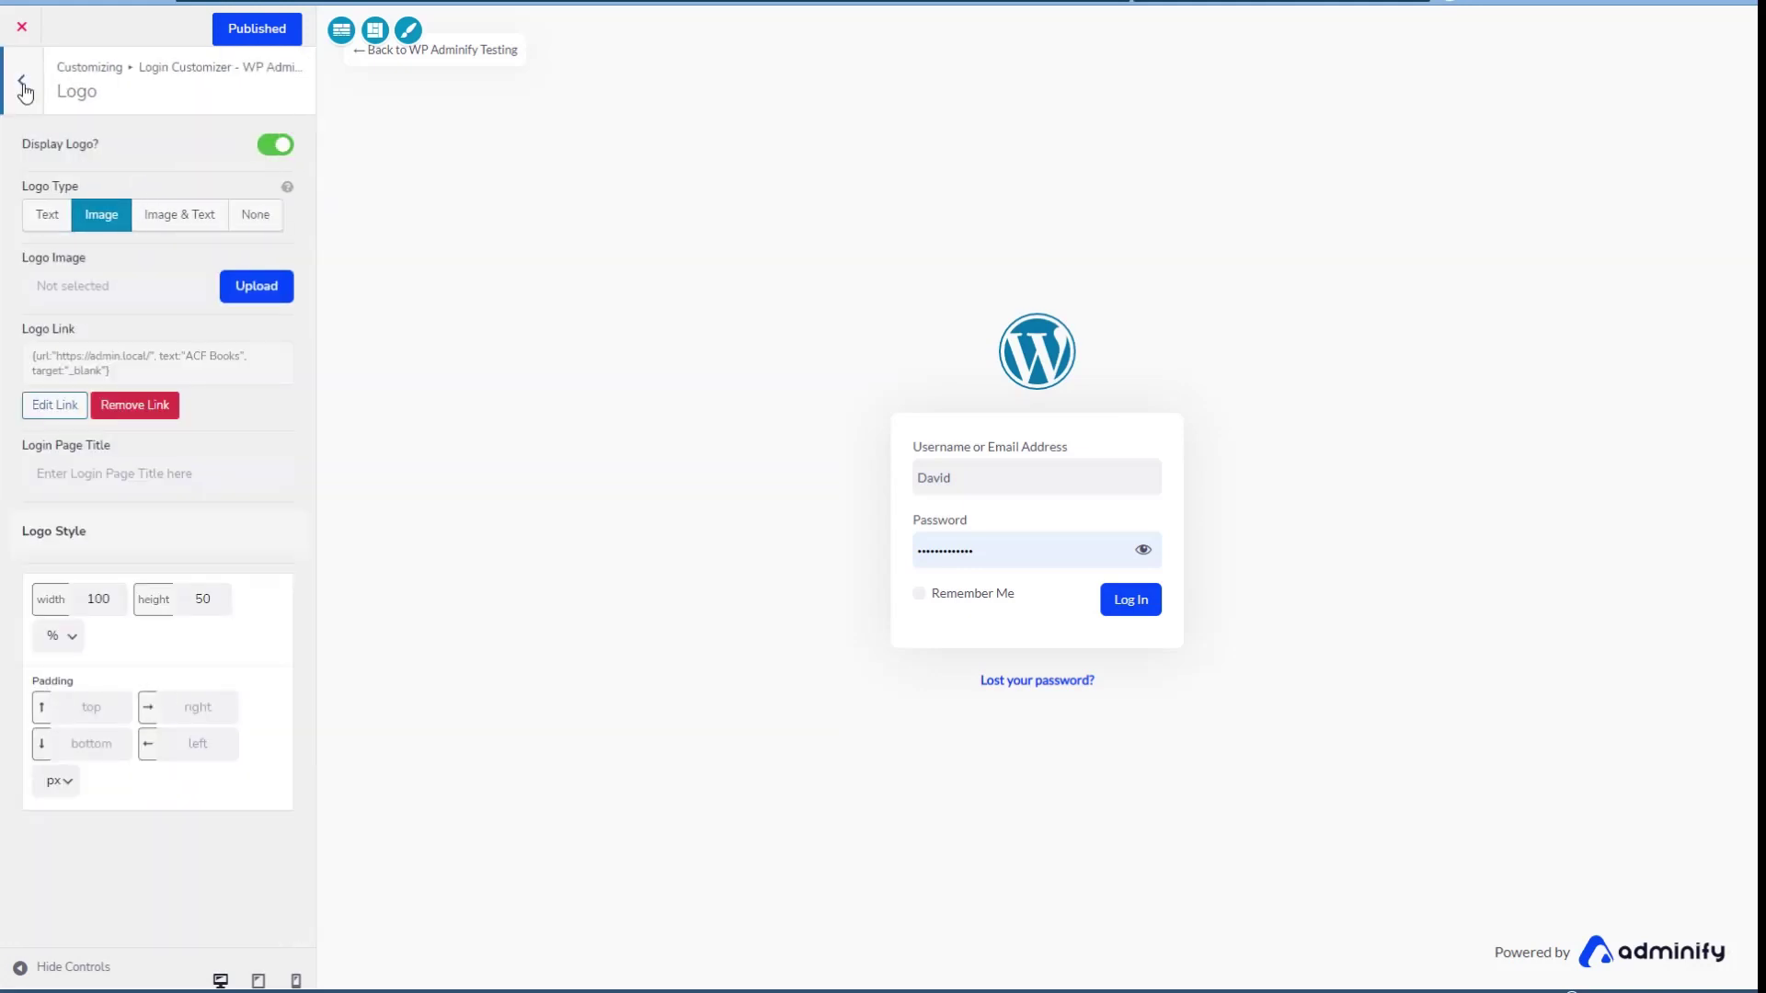
click(22, 81)
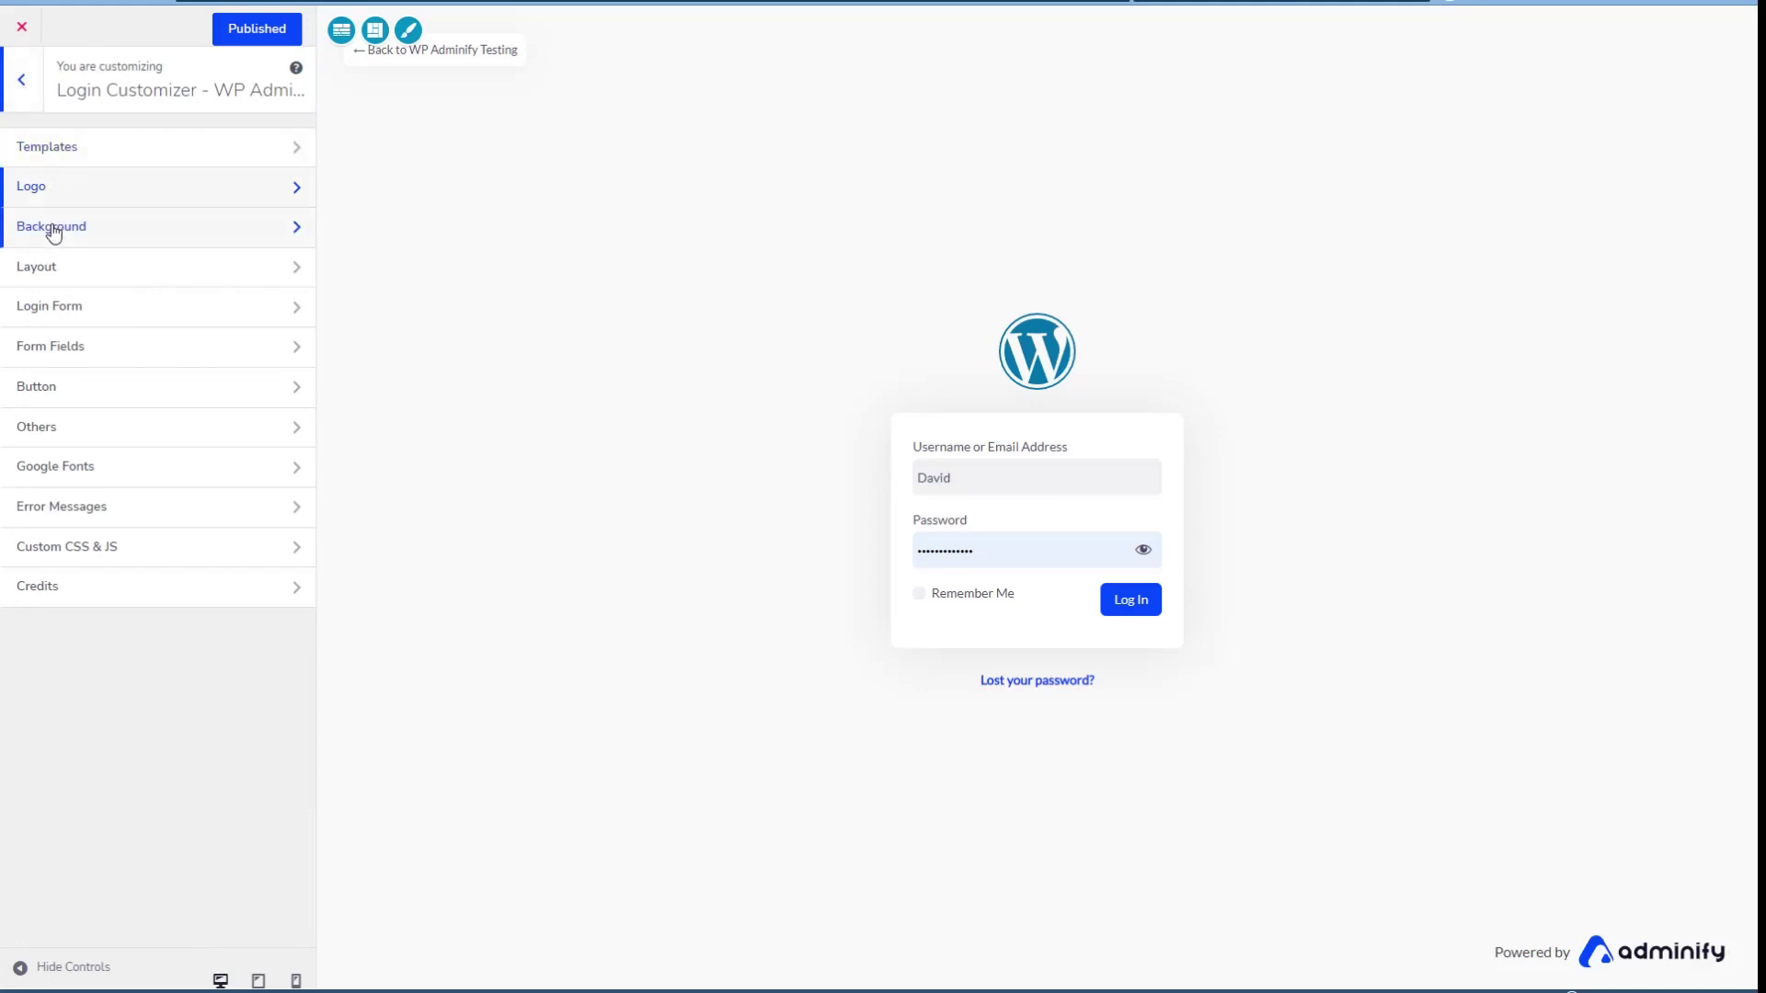
click(43, 266)
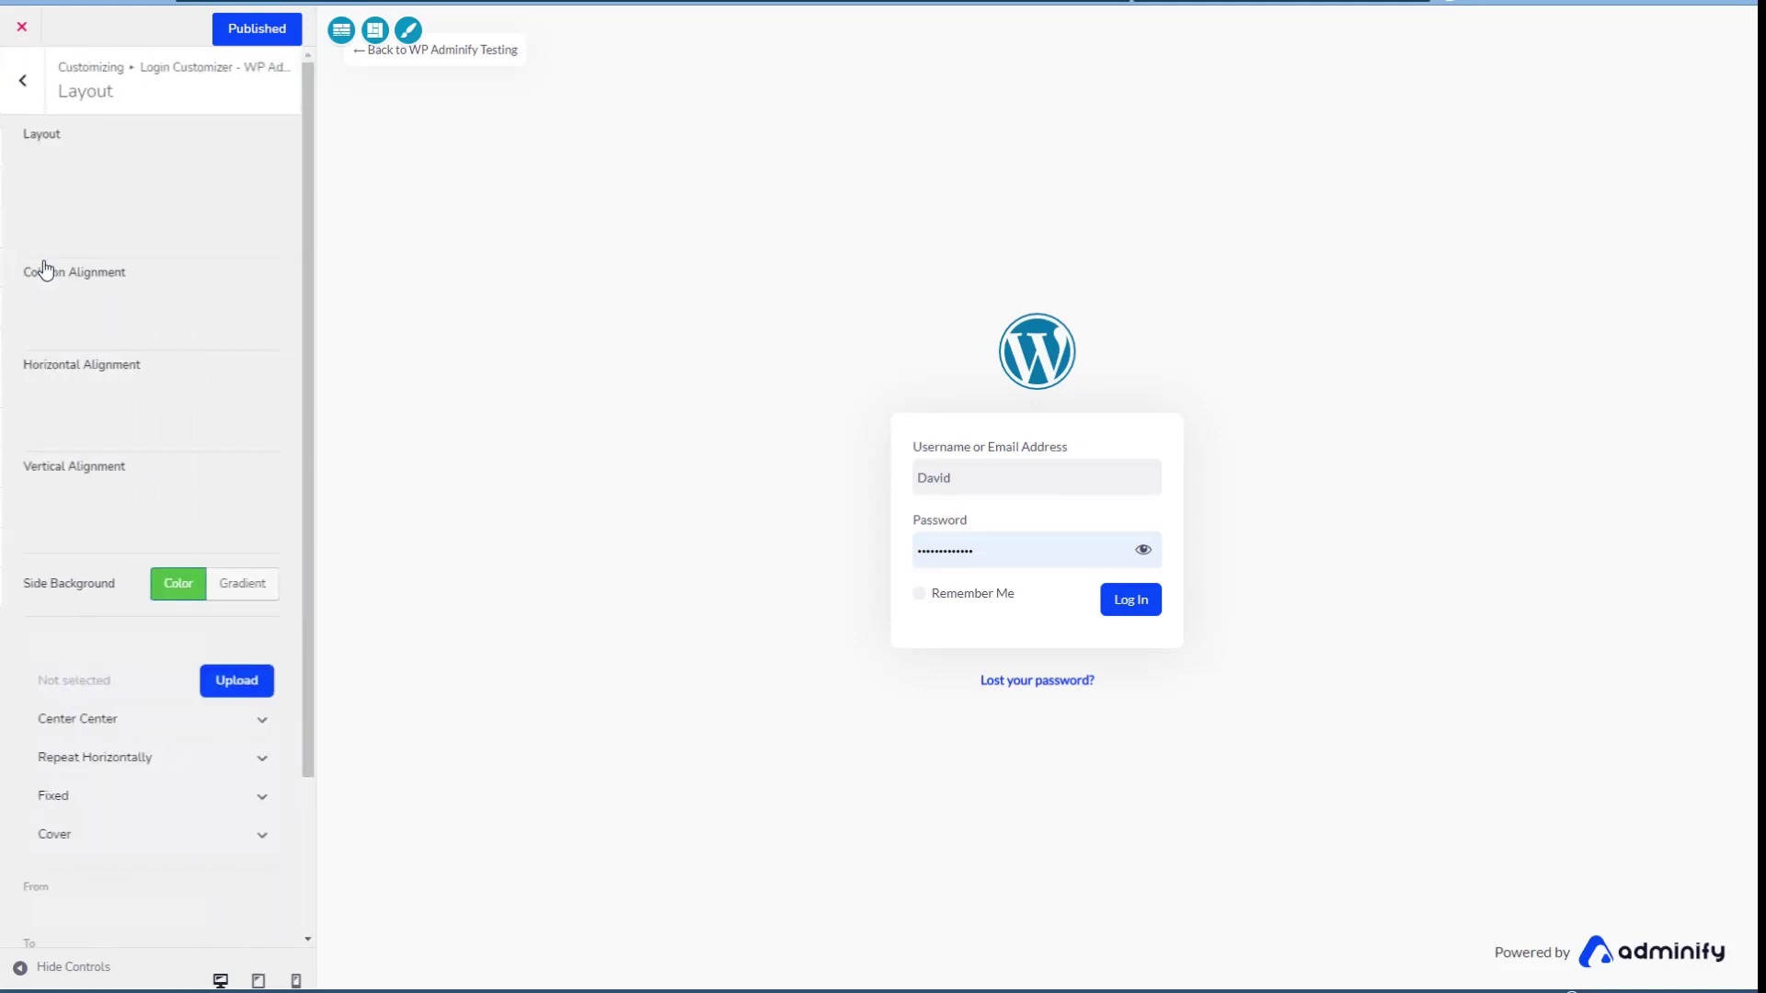
click(21, 81)
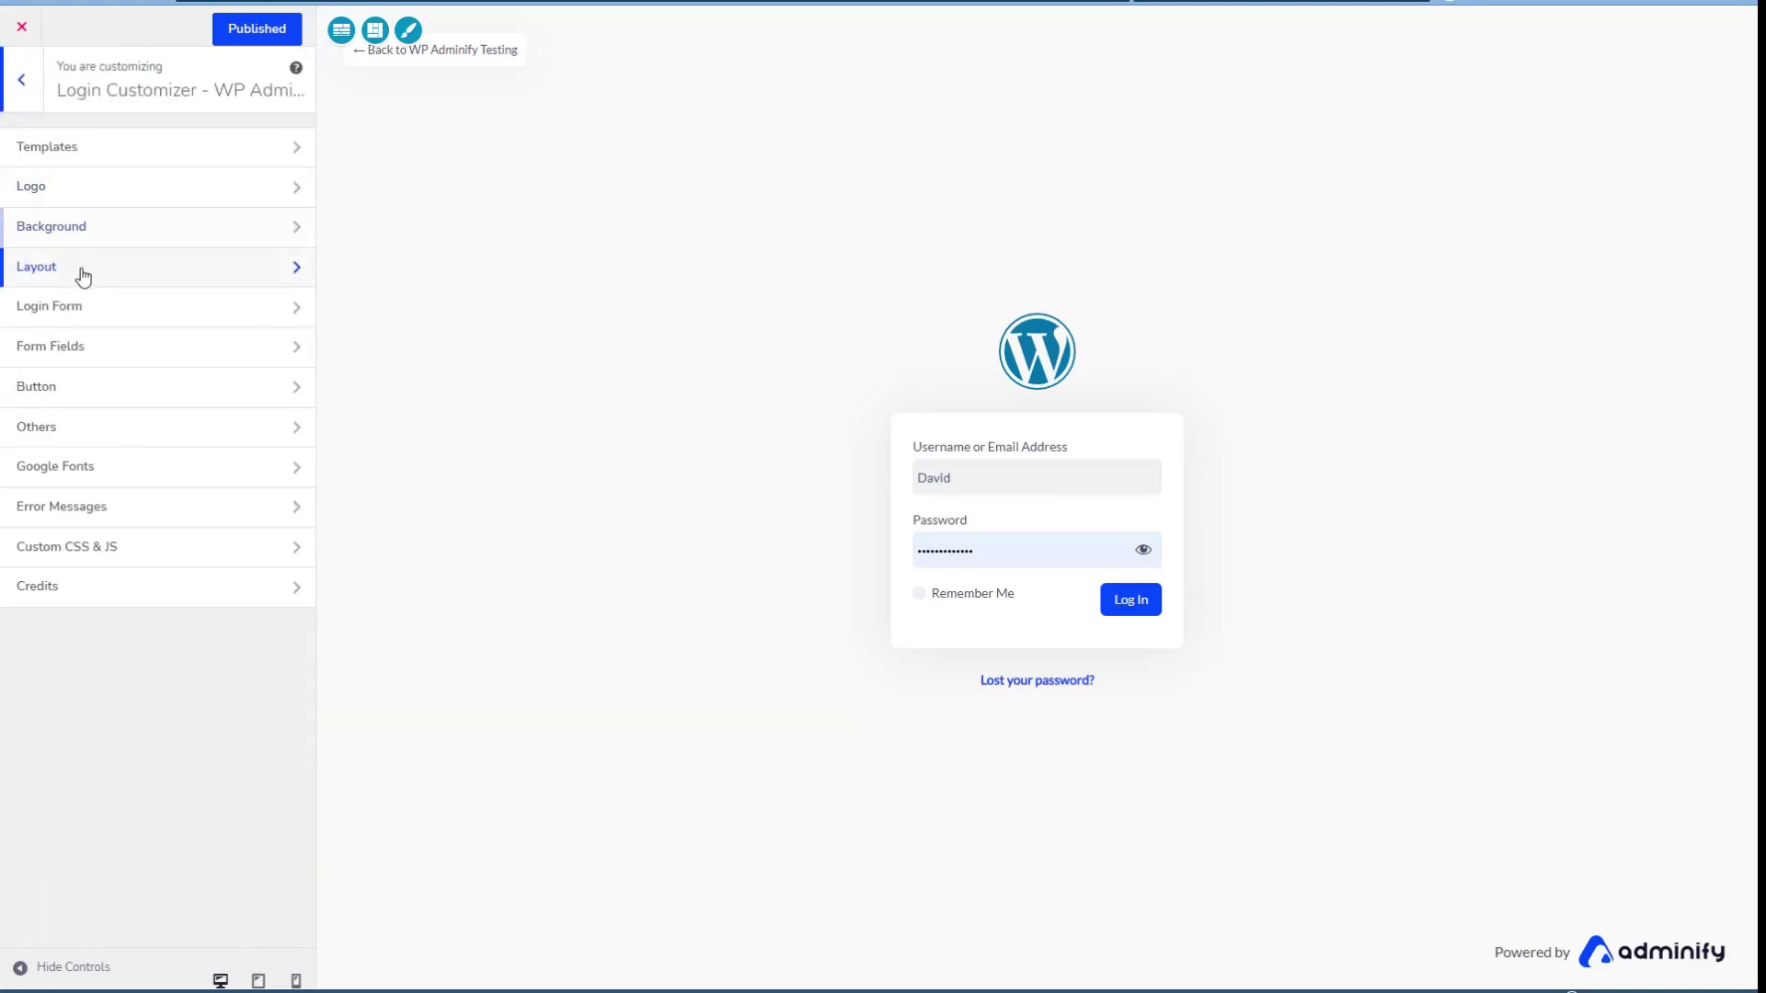
Review the Login Form, Form Fields and Others sections of the Login Customizer.
click(83, 315)
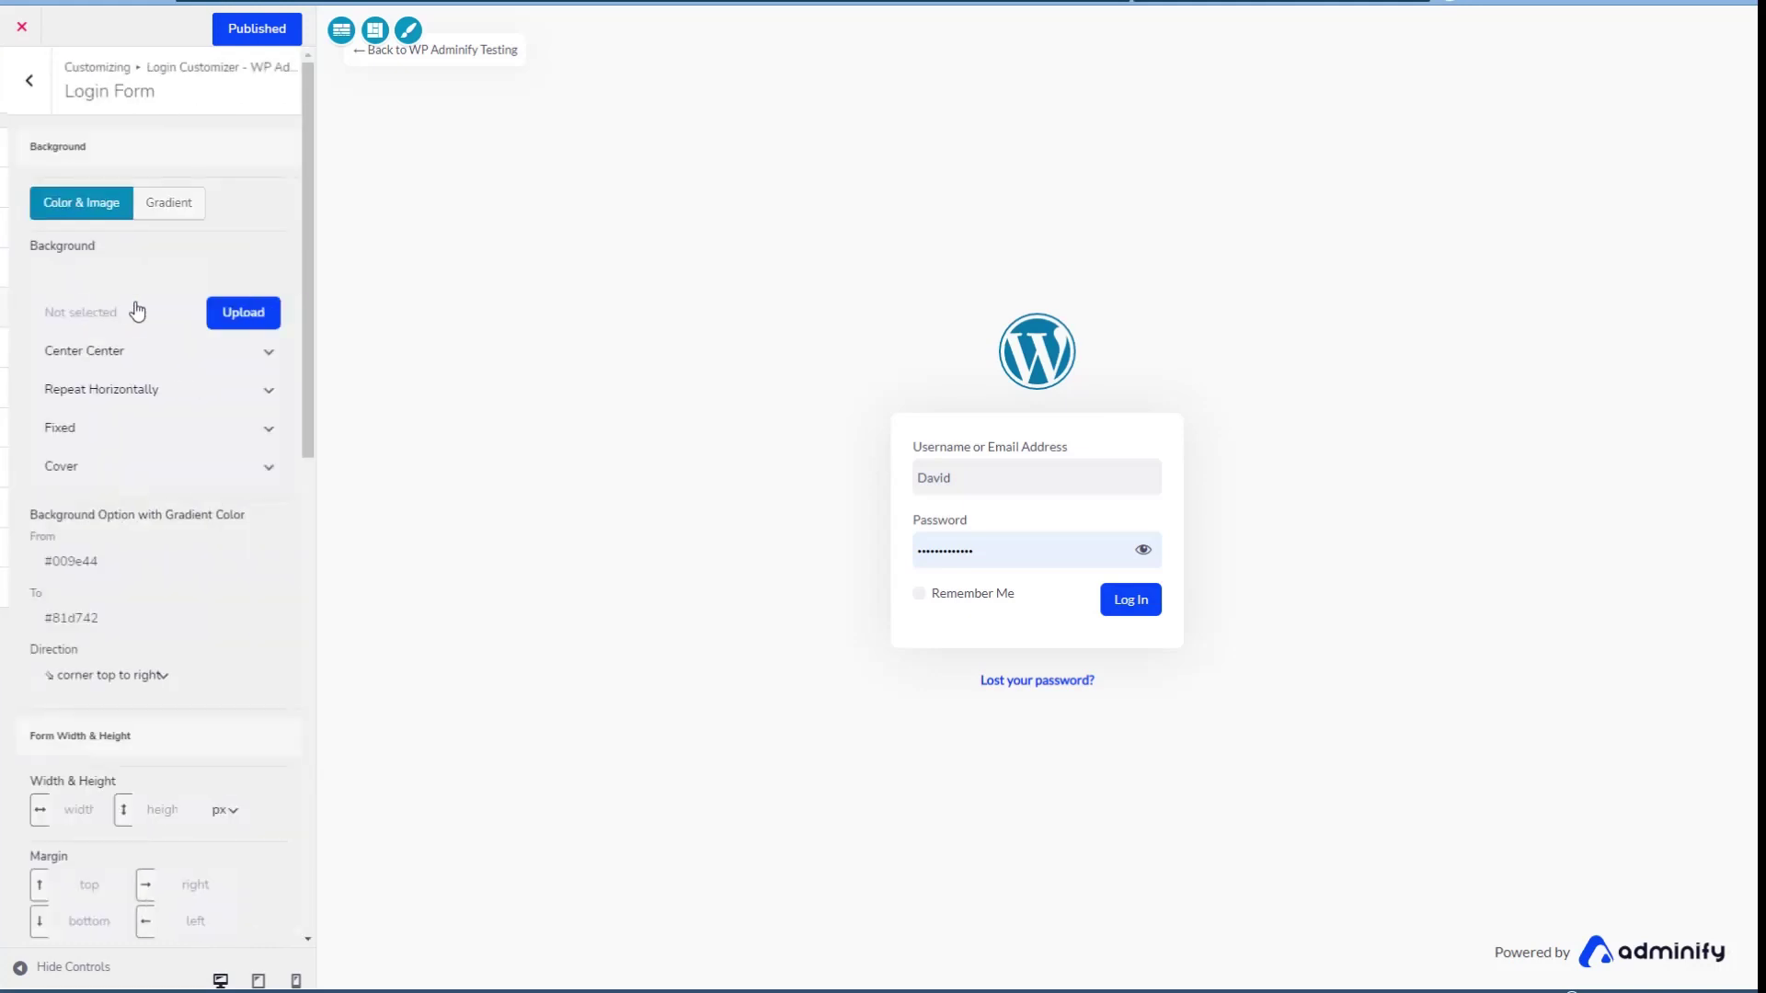
click(19, 86)
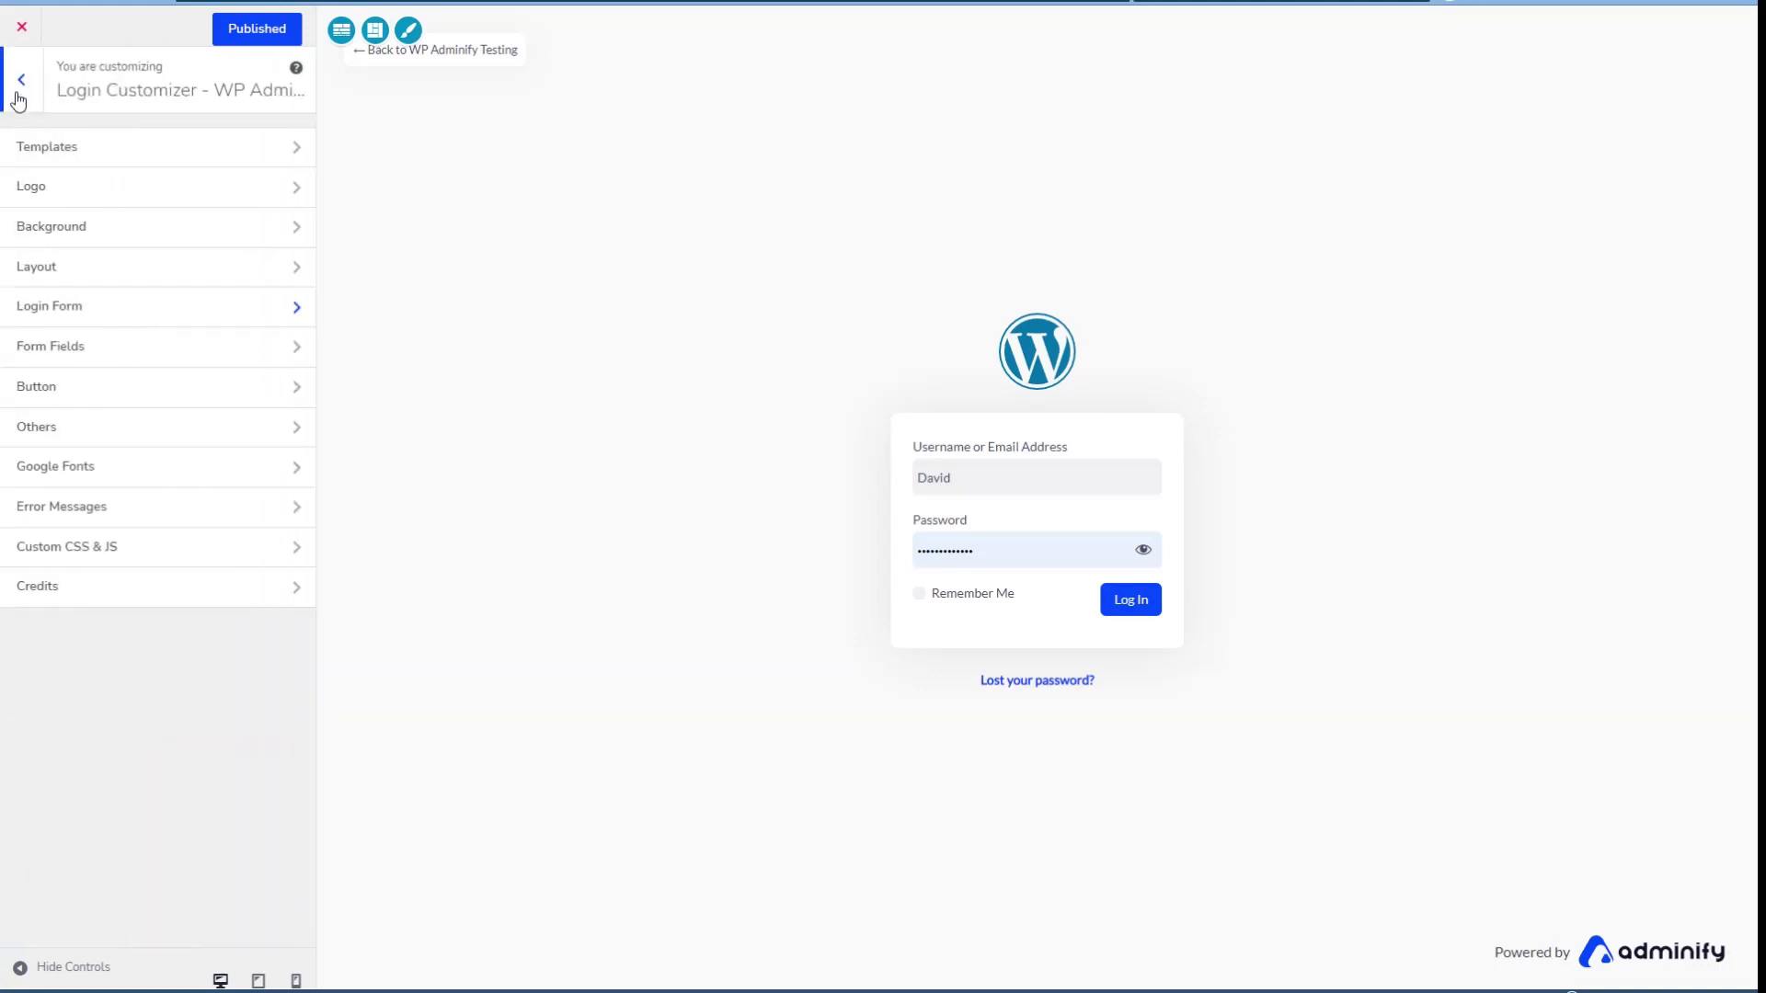
click(89, 347)
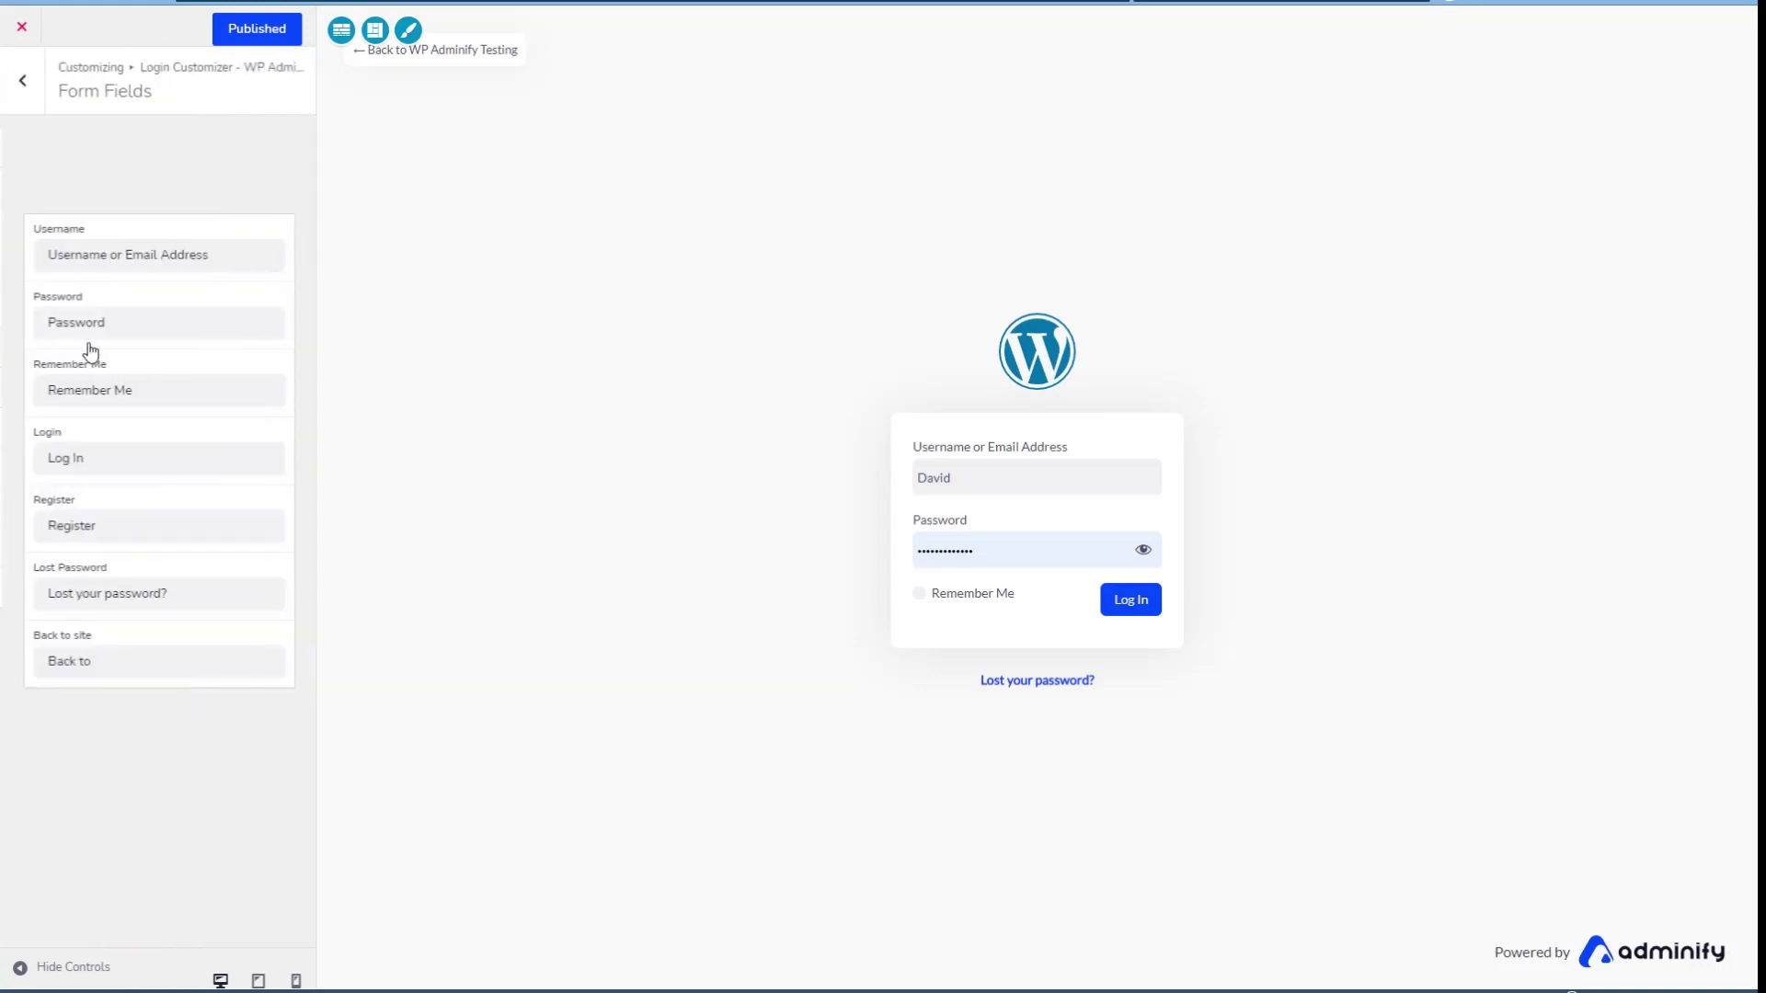
click(20, 83)
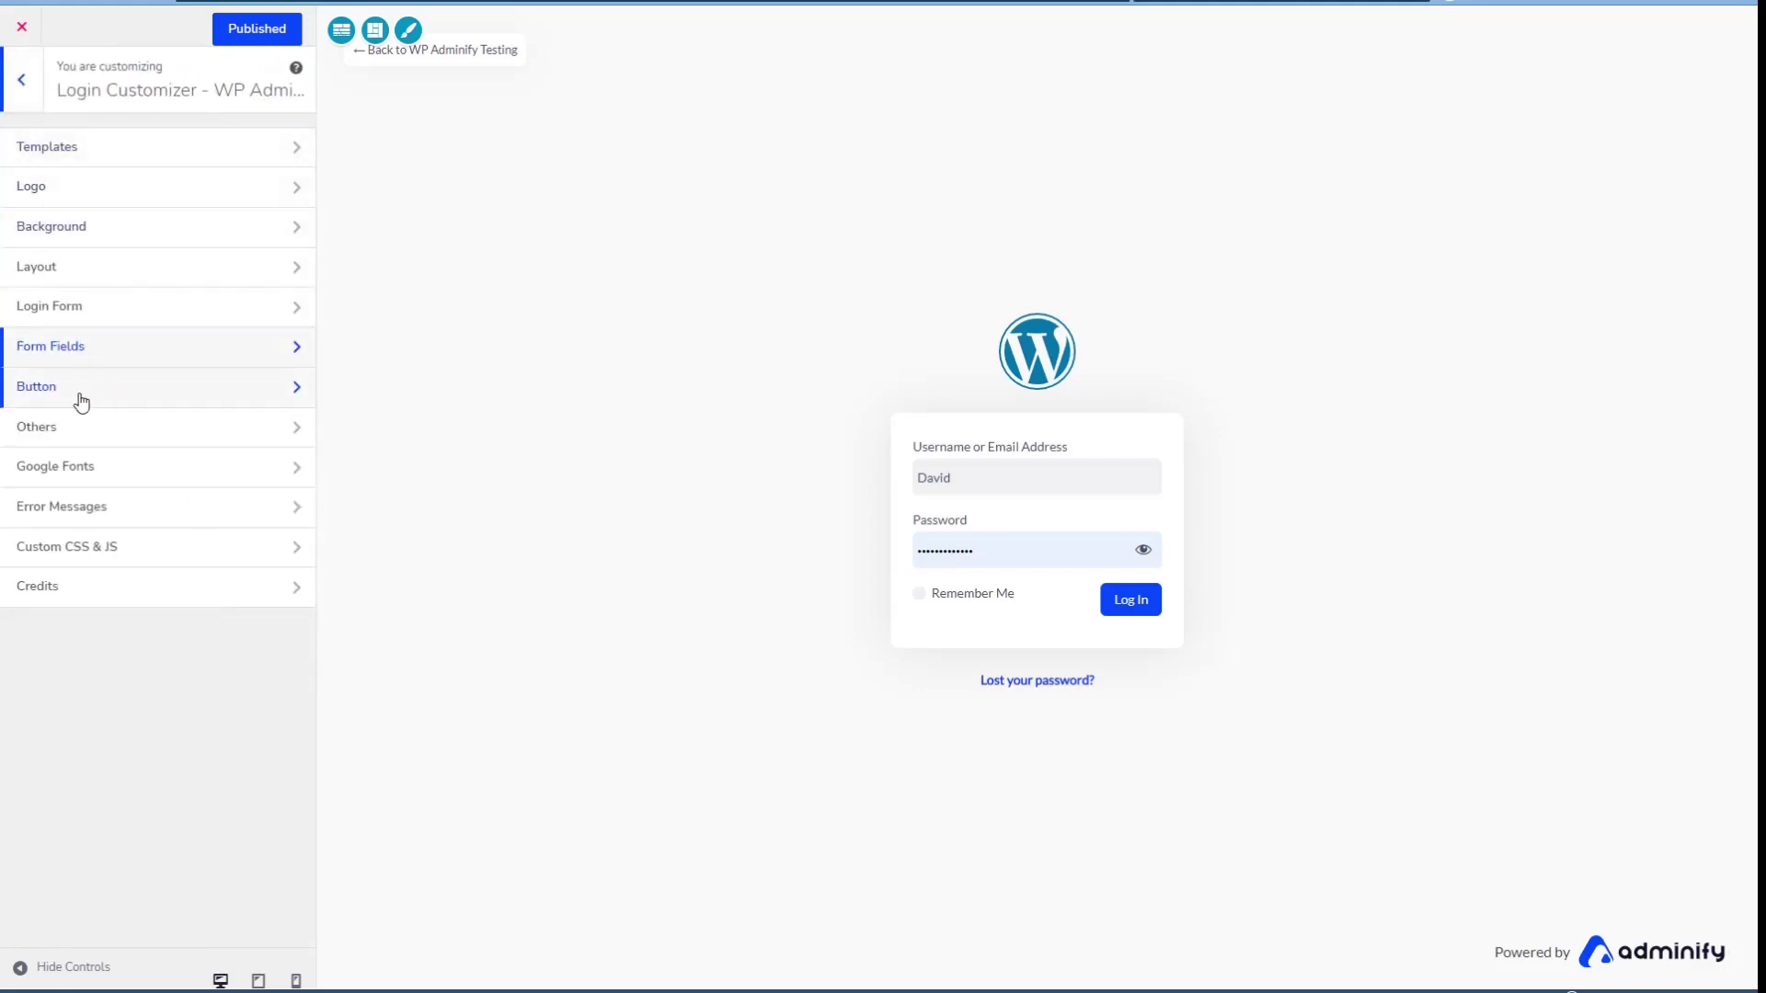
click(93, 438)
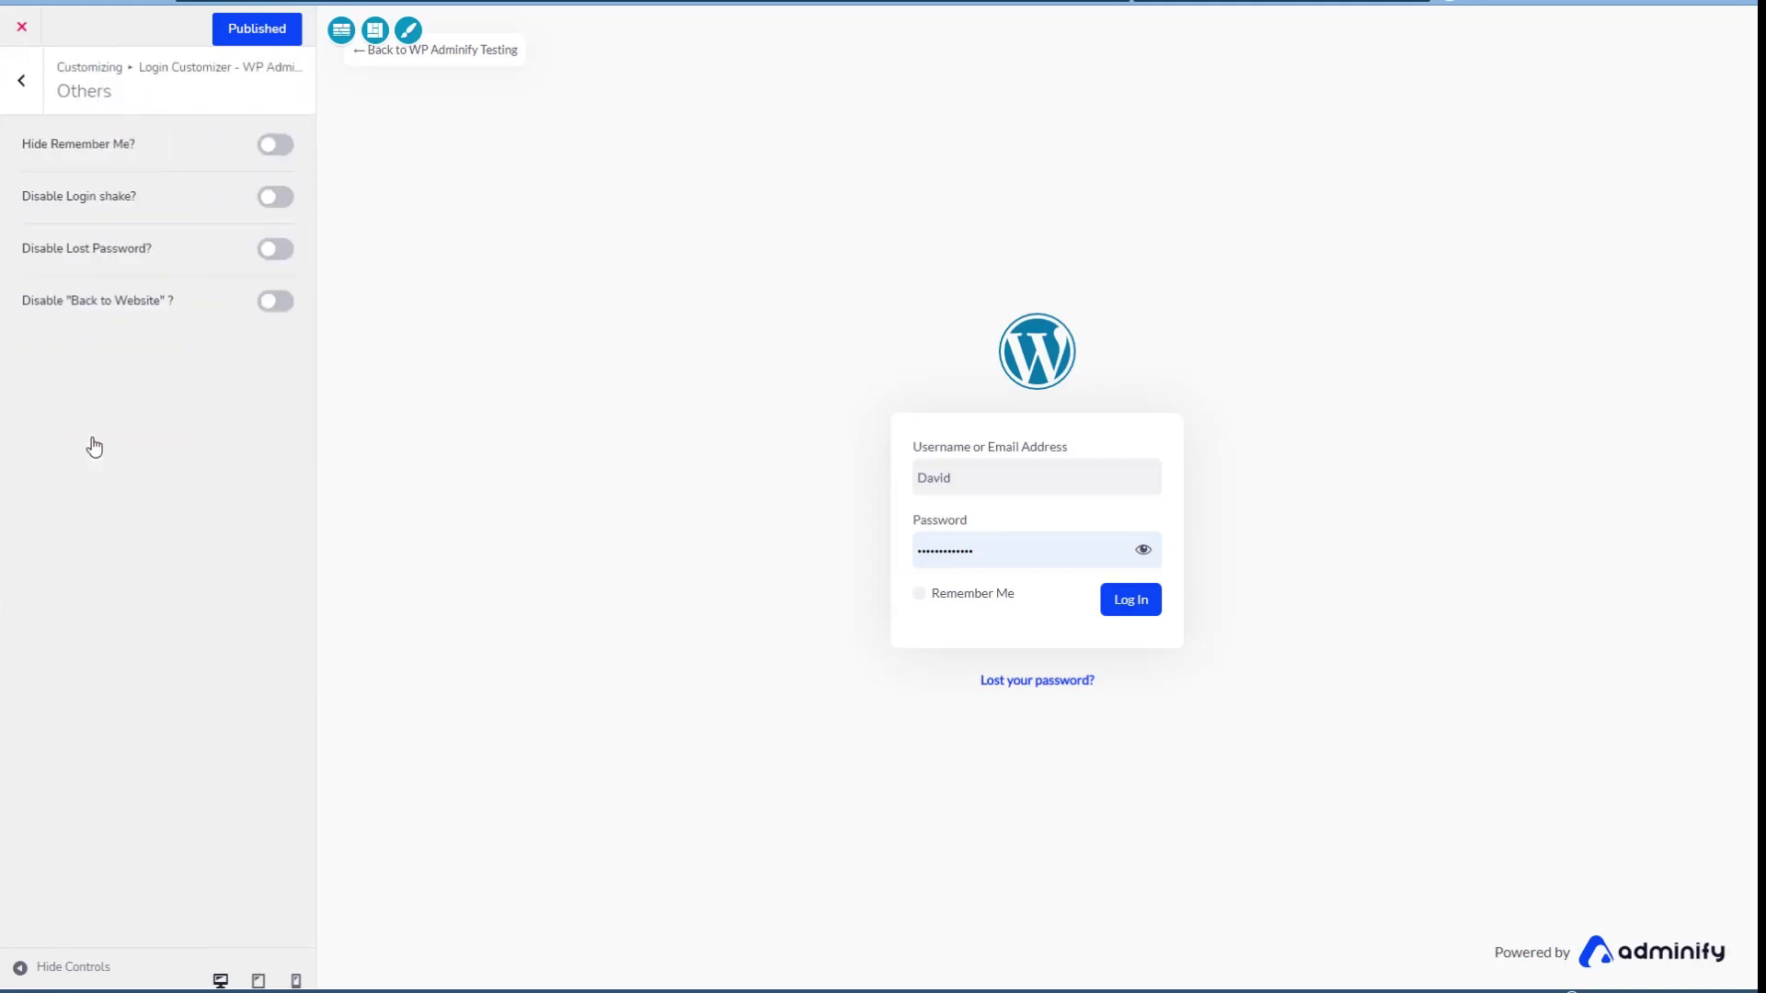
click(20, 91)
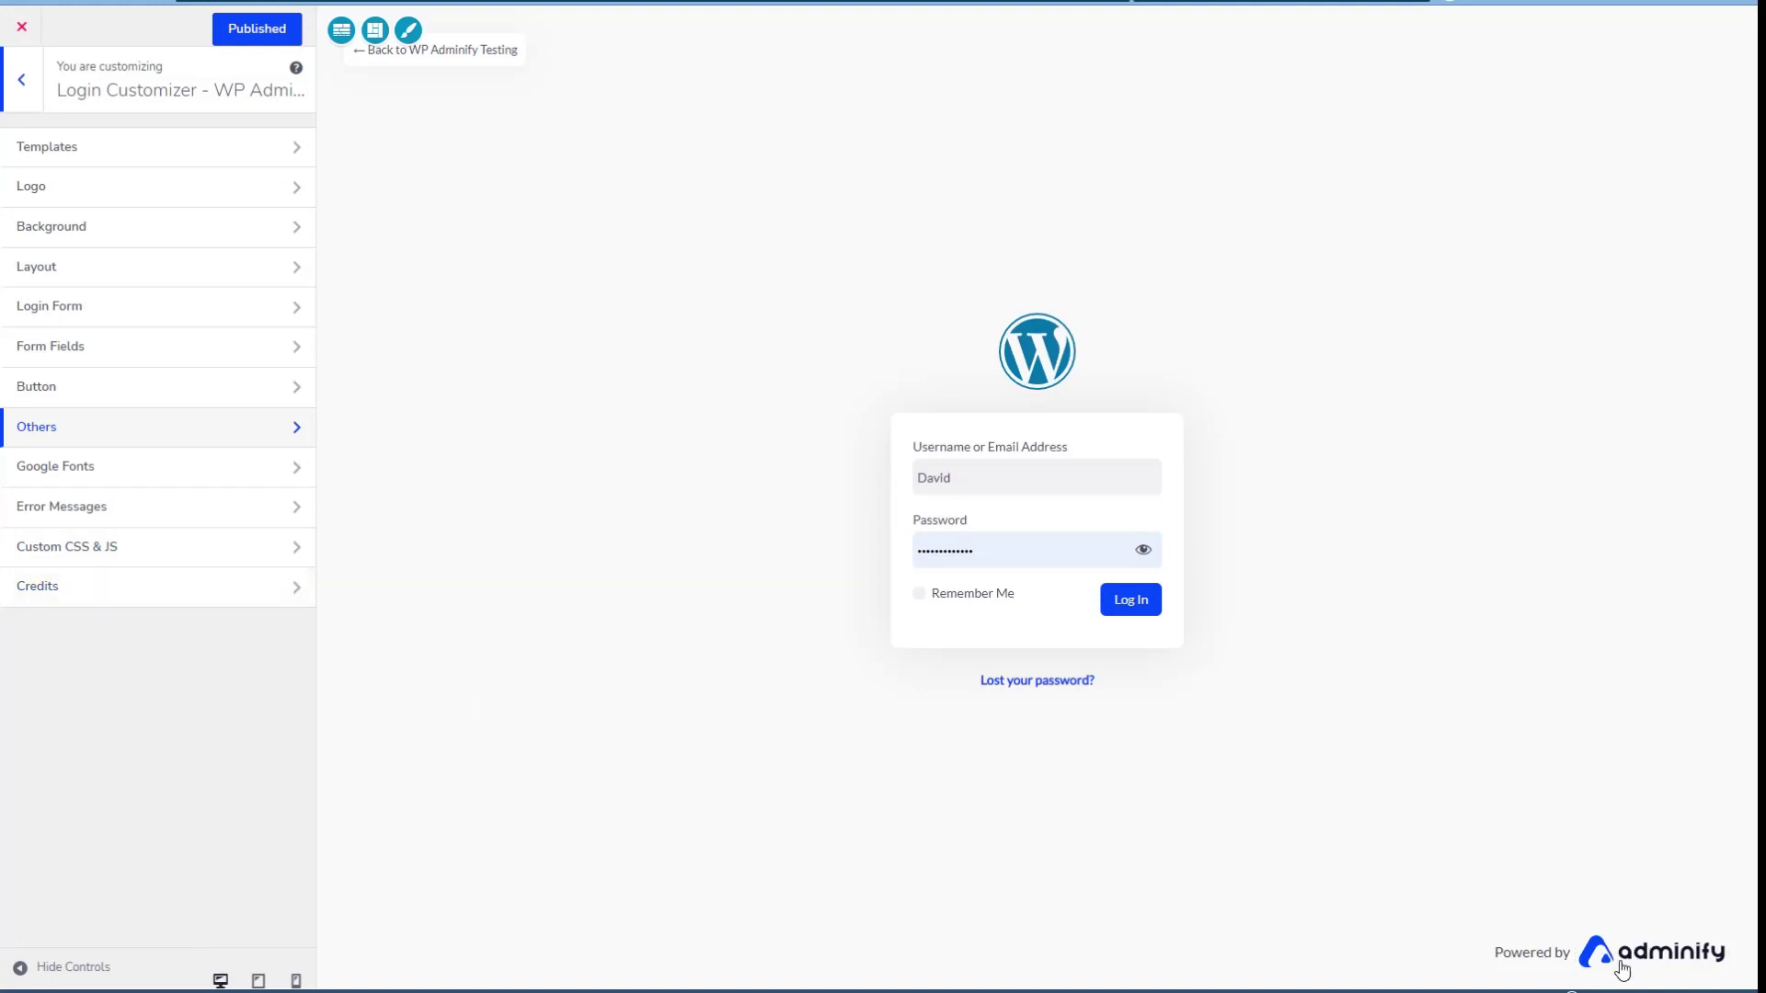
Apply the blue triangle-pattern template to the login page and close the Login Customizer.
click(212, 149)
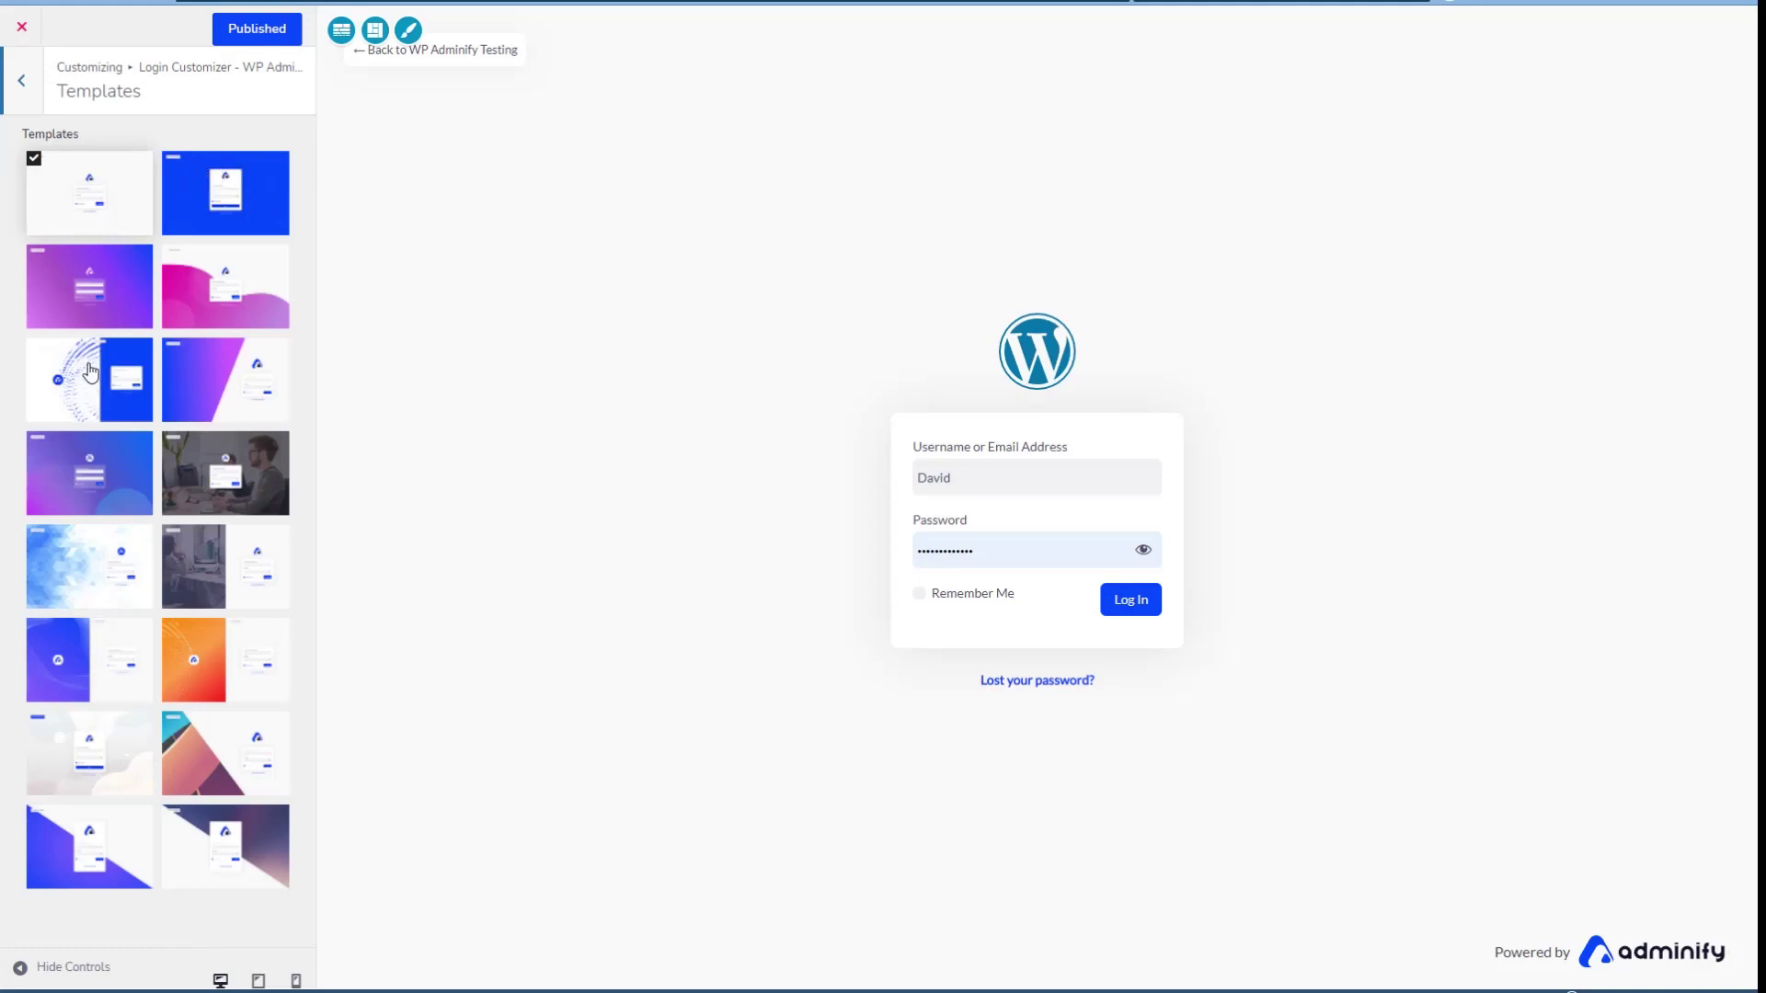
click(69, 568)
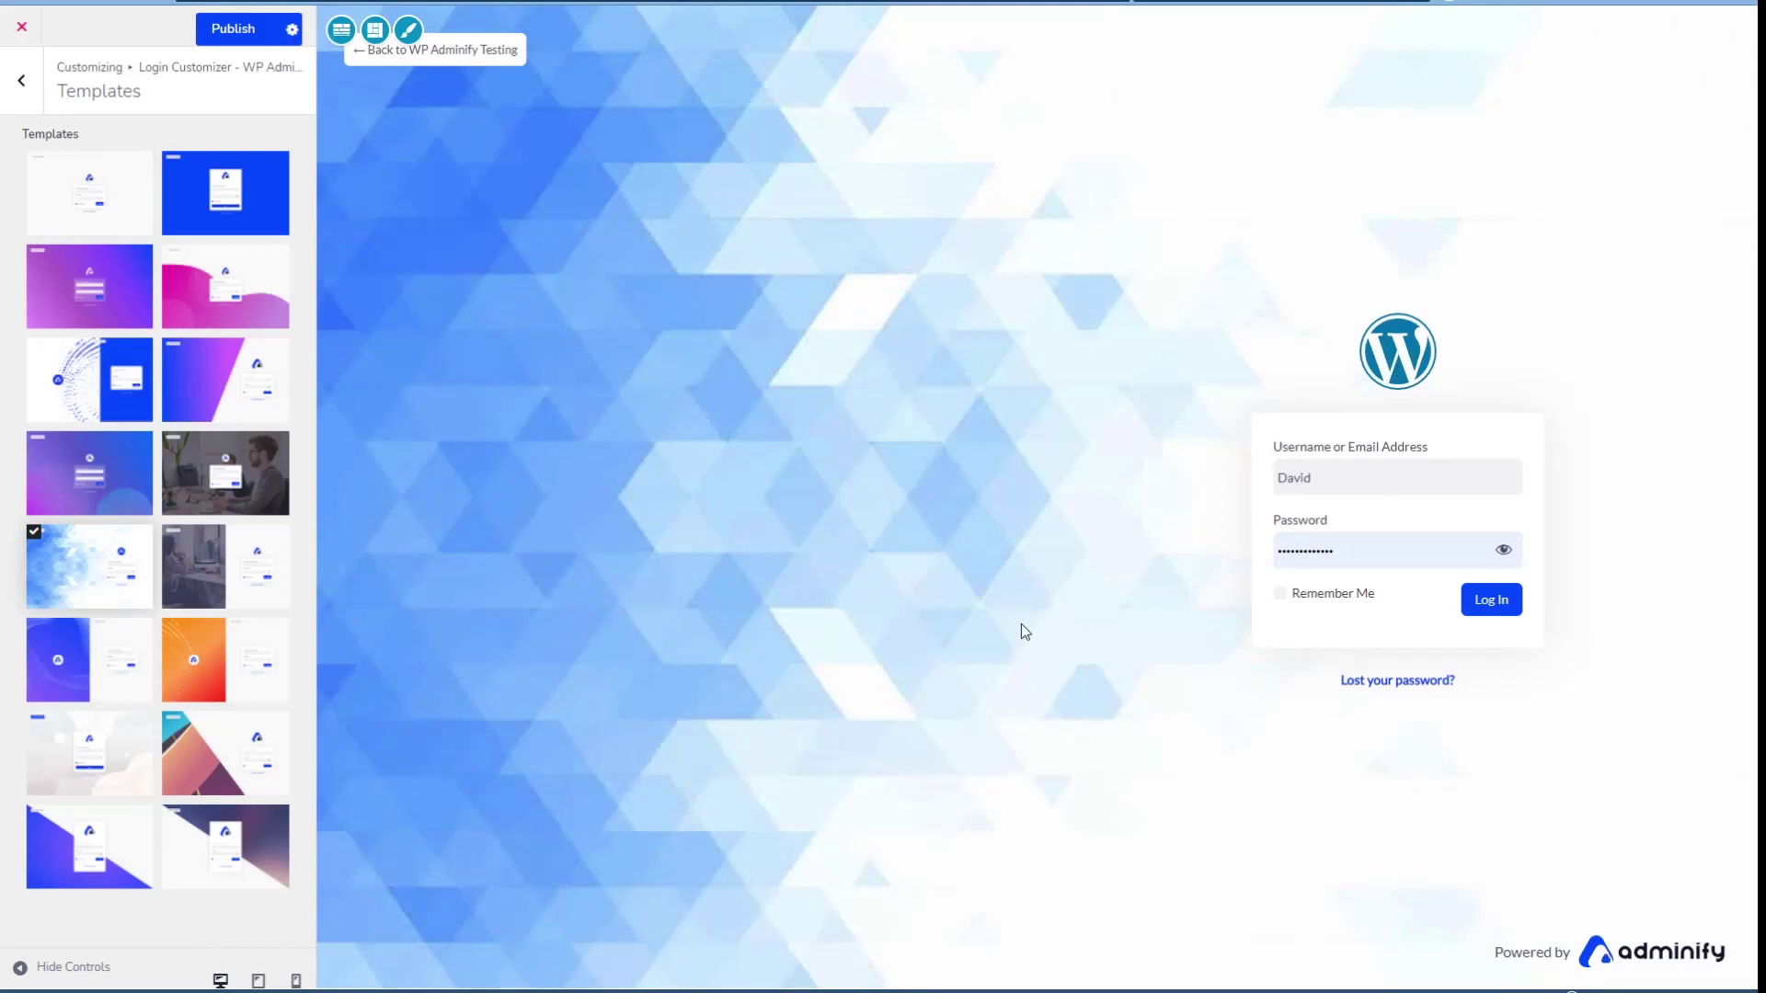
click(21, 80)
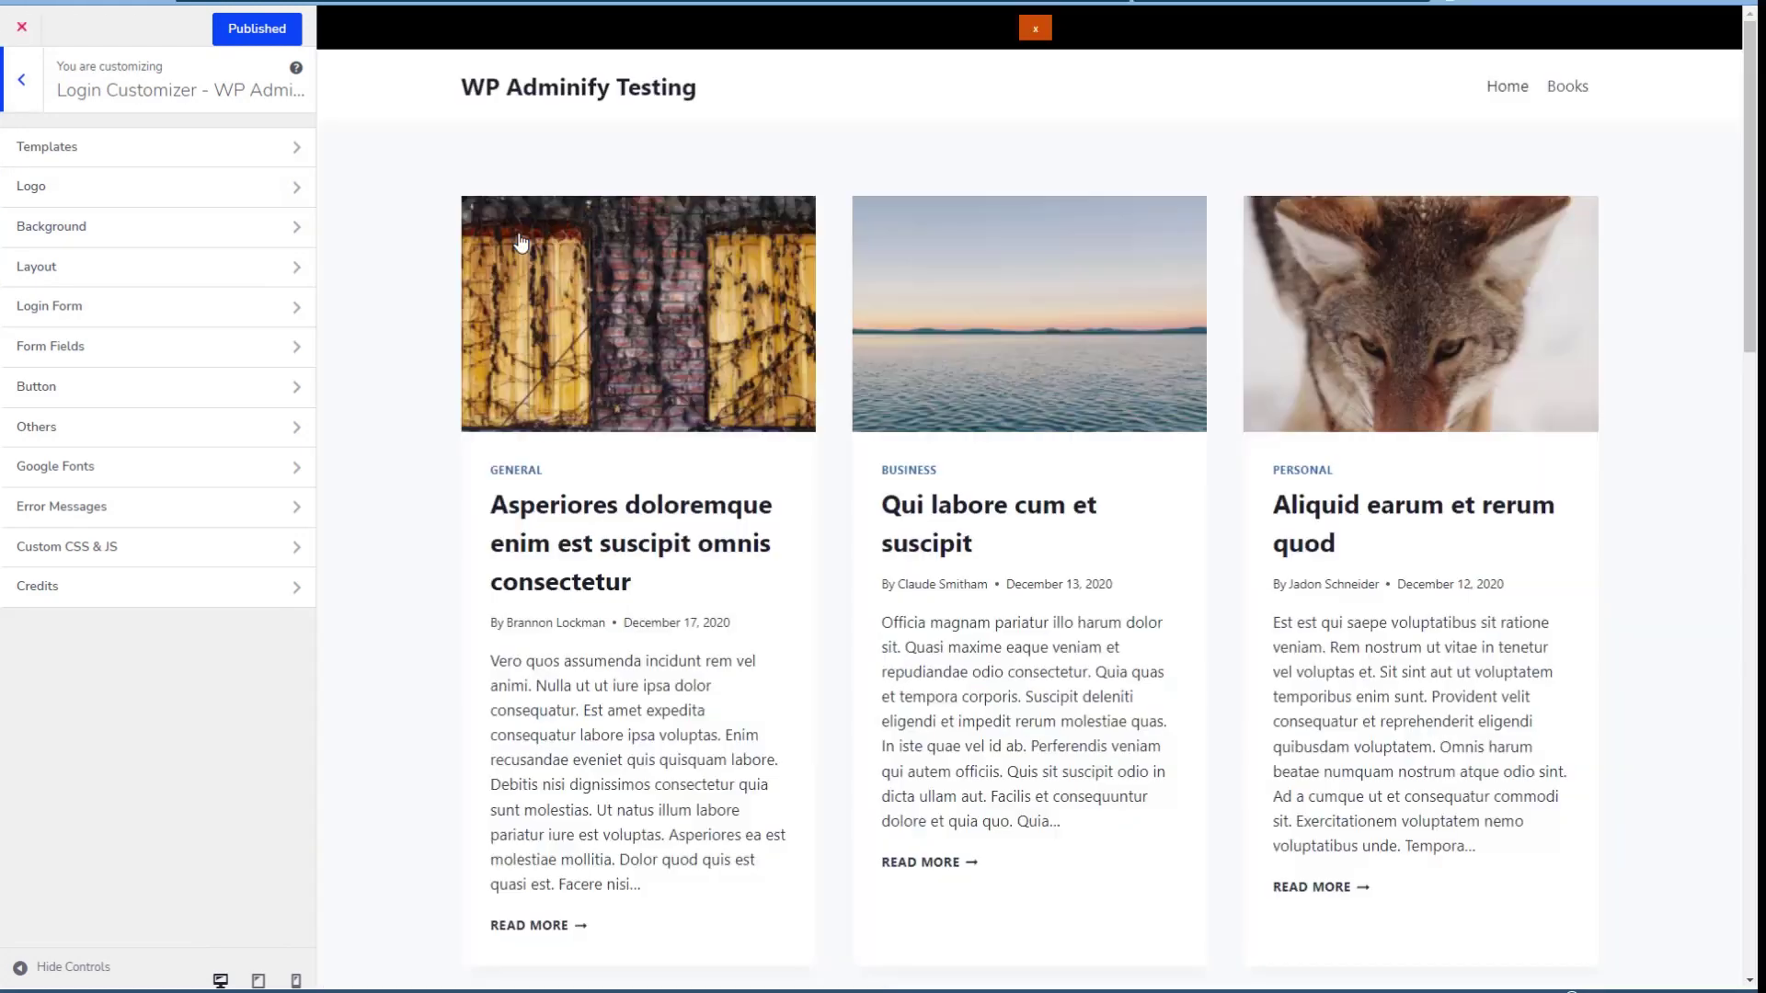
click(23, 29)
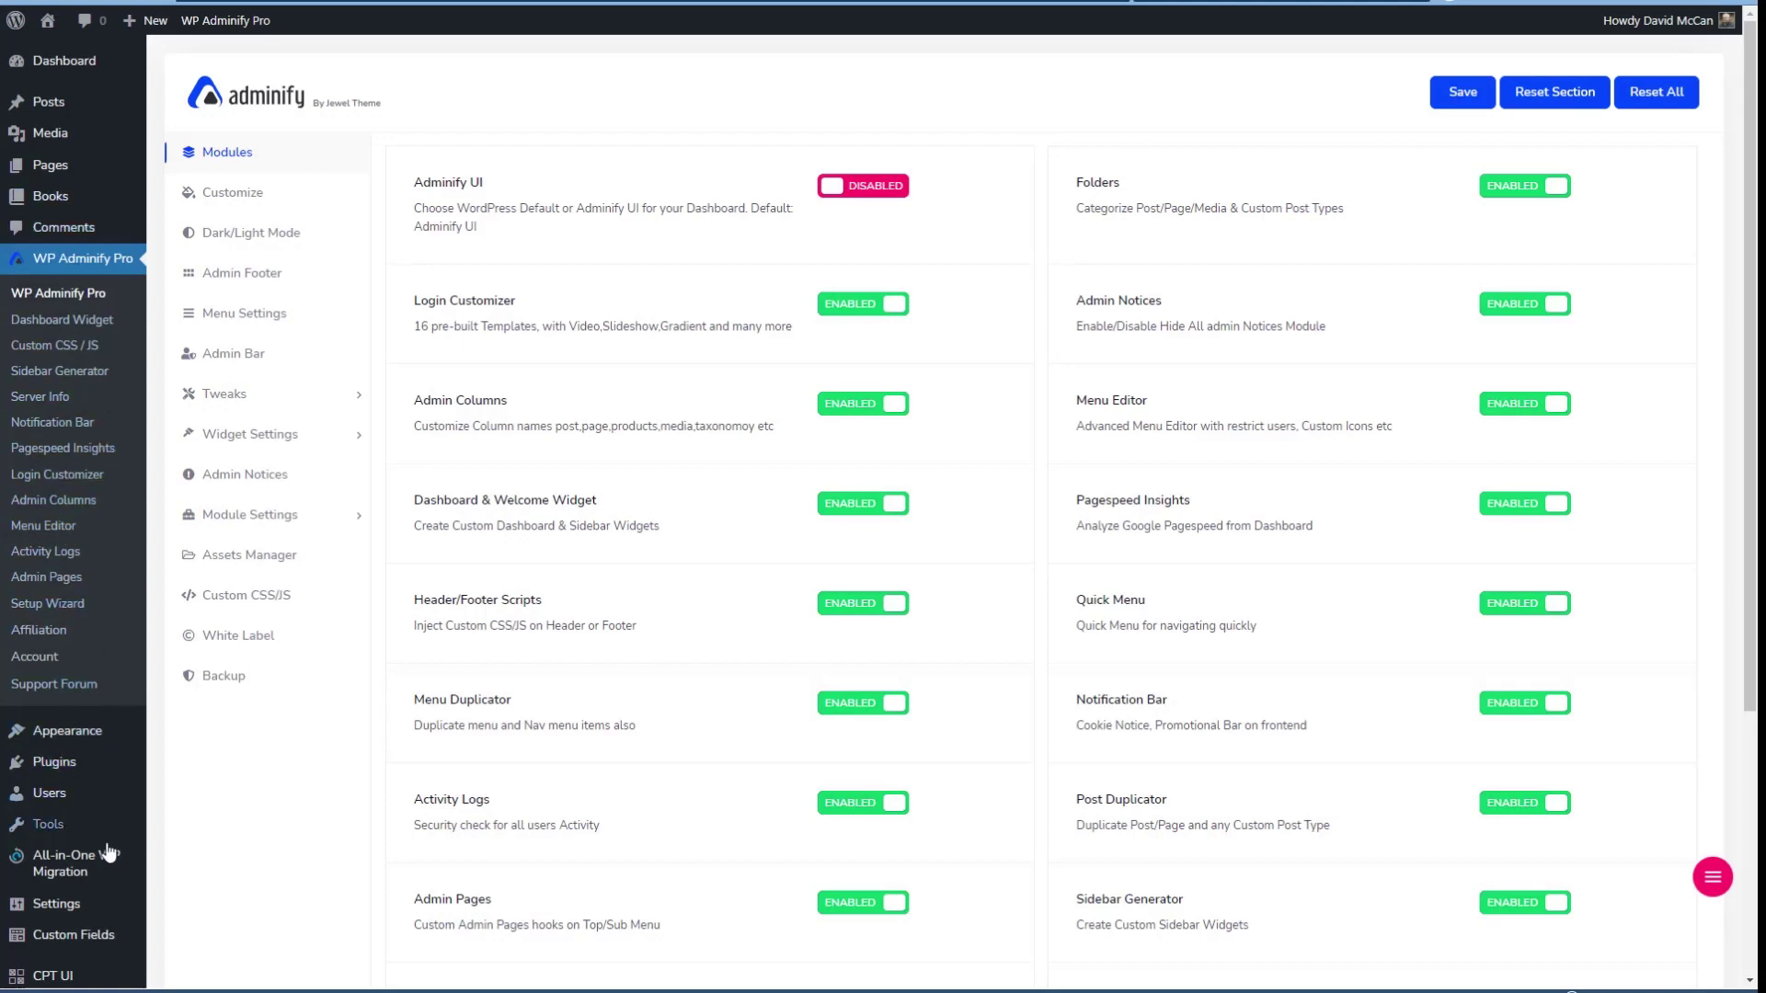
Open WP Adminify Pro's Menu Editor and look over the list of admin menu items.
mouse_move(41, 872)
click(49, 531)
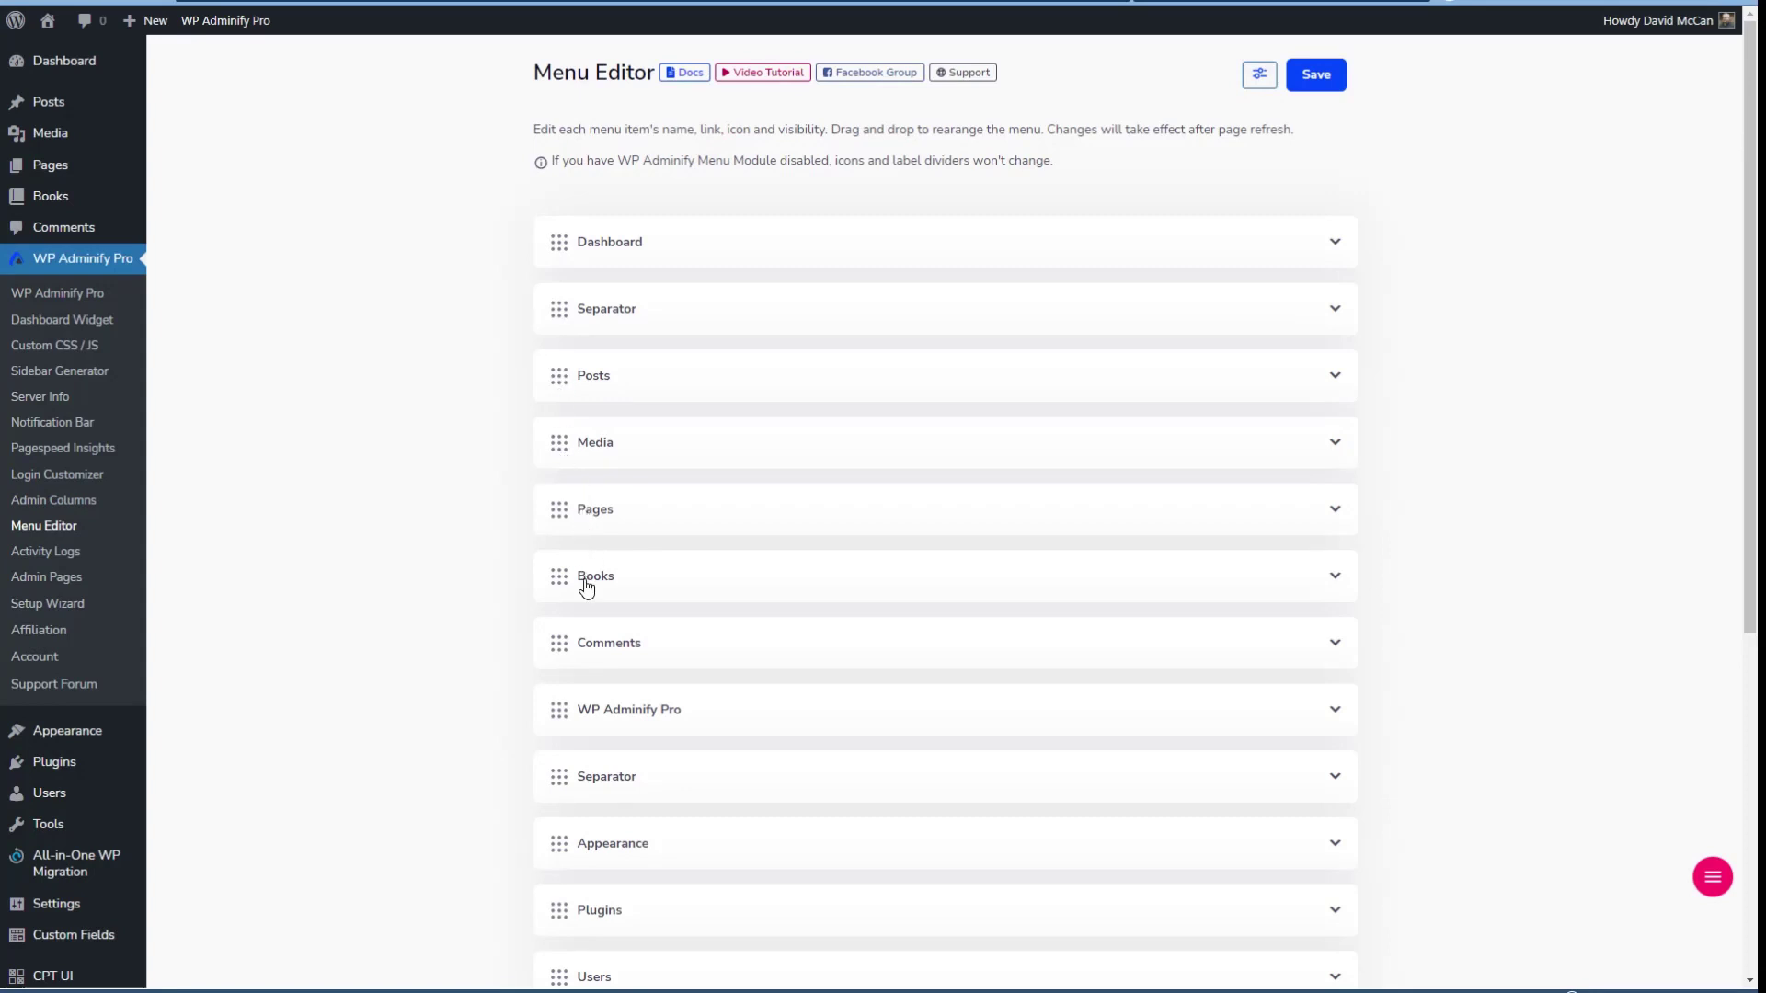
scroll(497, 401, down, 1)
scroll(497, 400, down, 5)
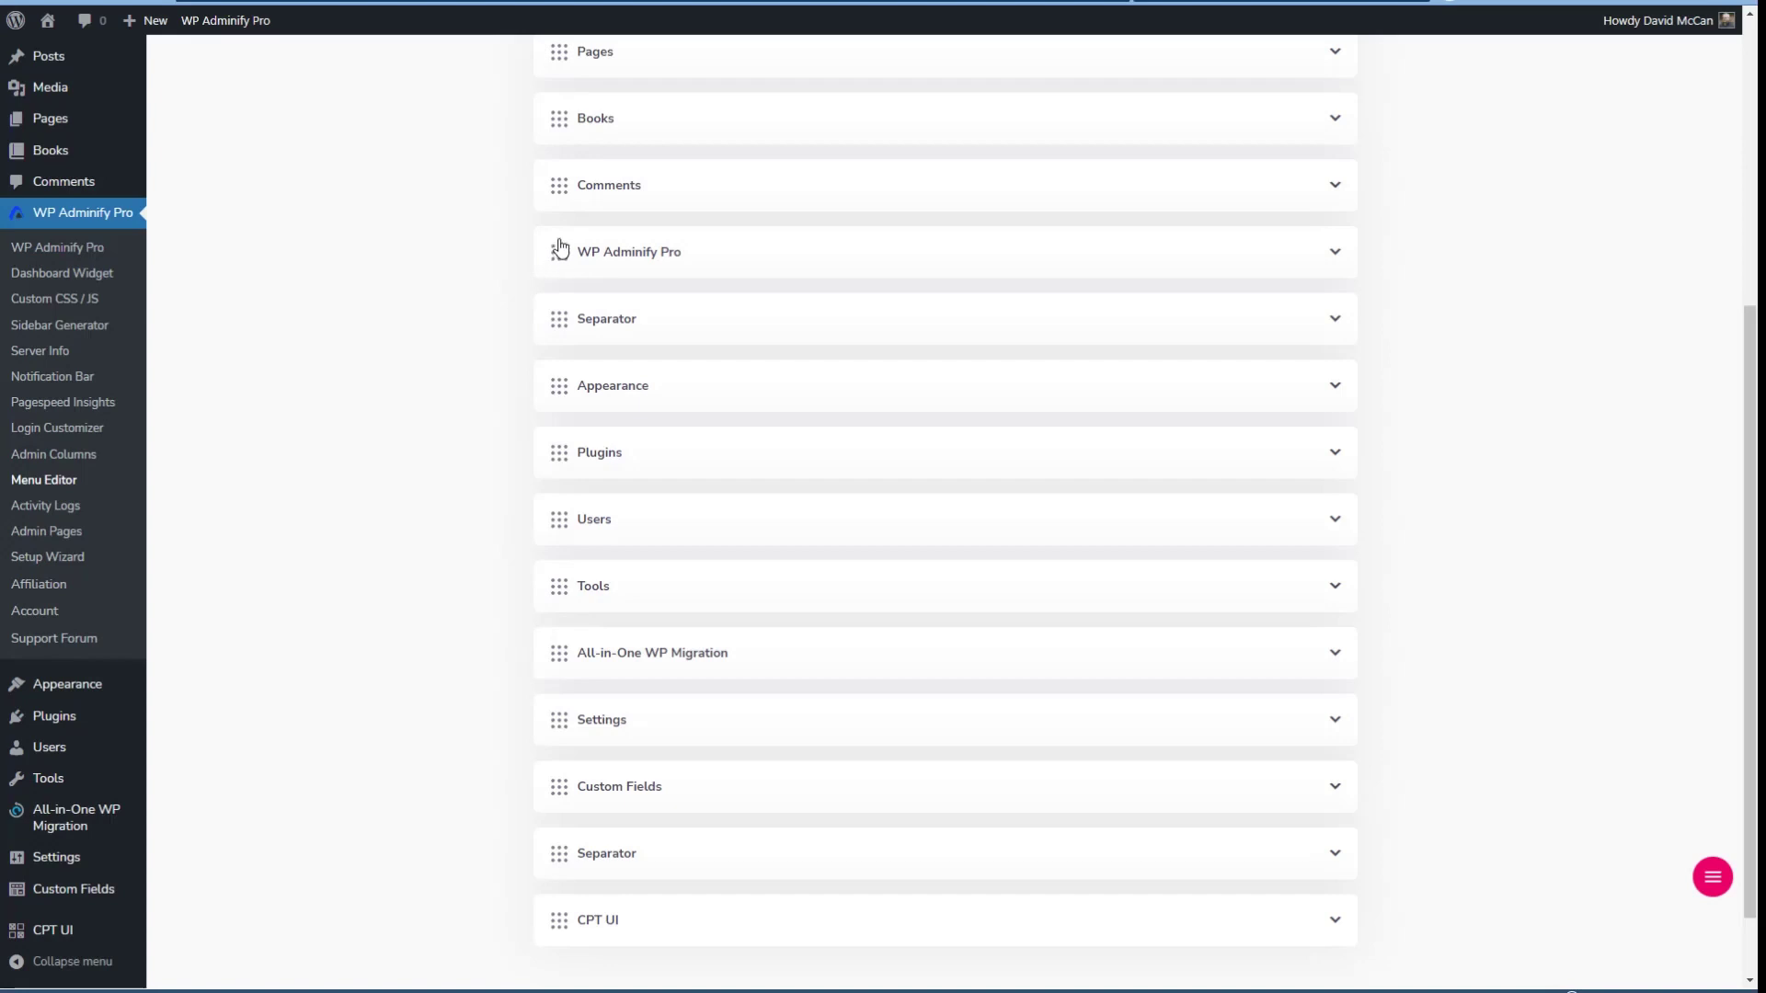
Try moving the All-in-One WP Migration item below Settings and put it back above Settings.
drag(563, 657, 703, 722)
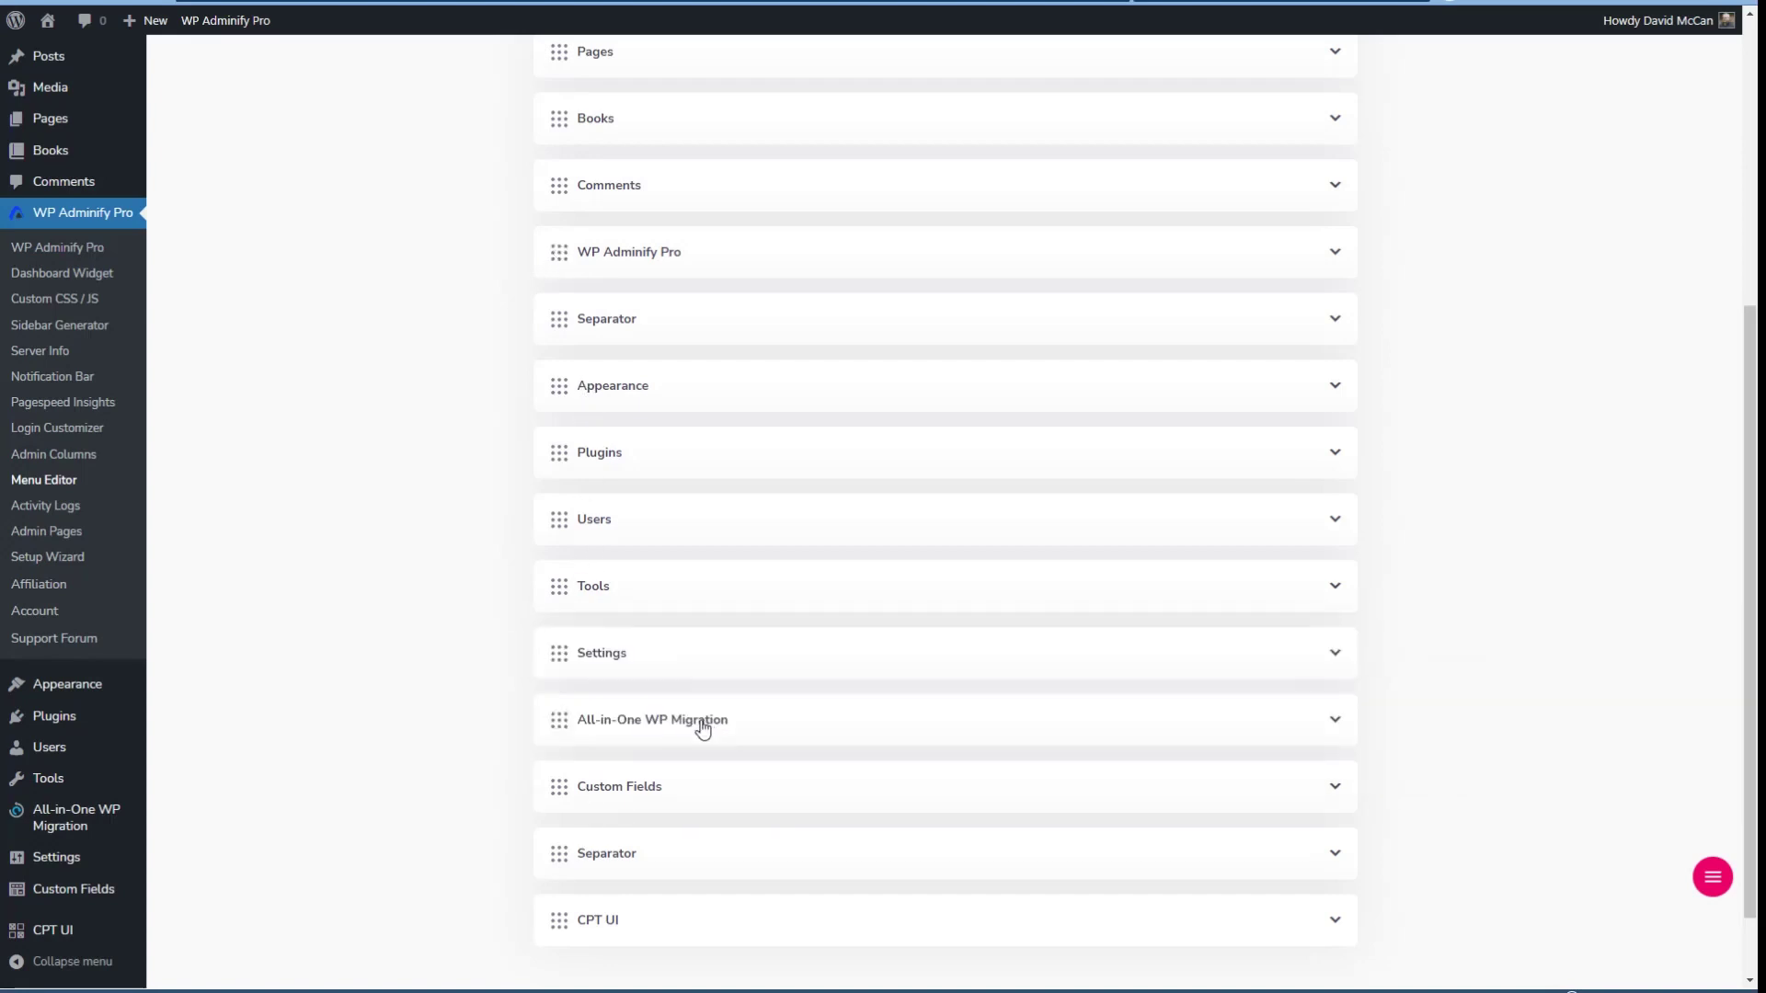
drag(560, 721, 688, 750)
drag(558, 729, 562, 658)
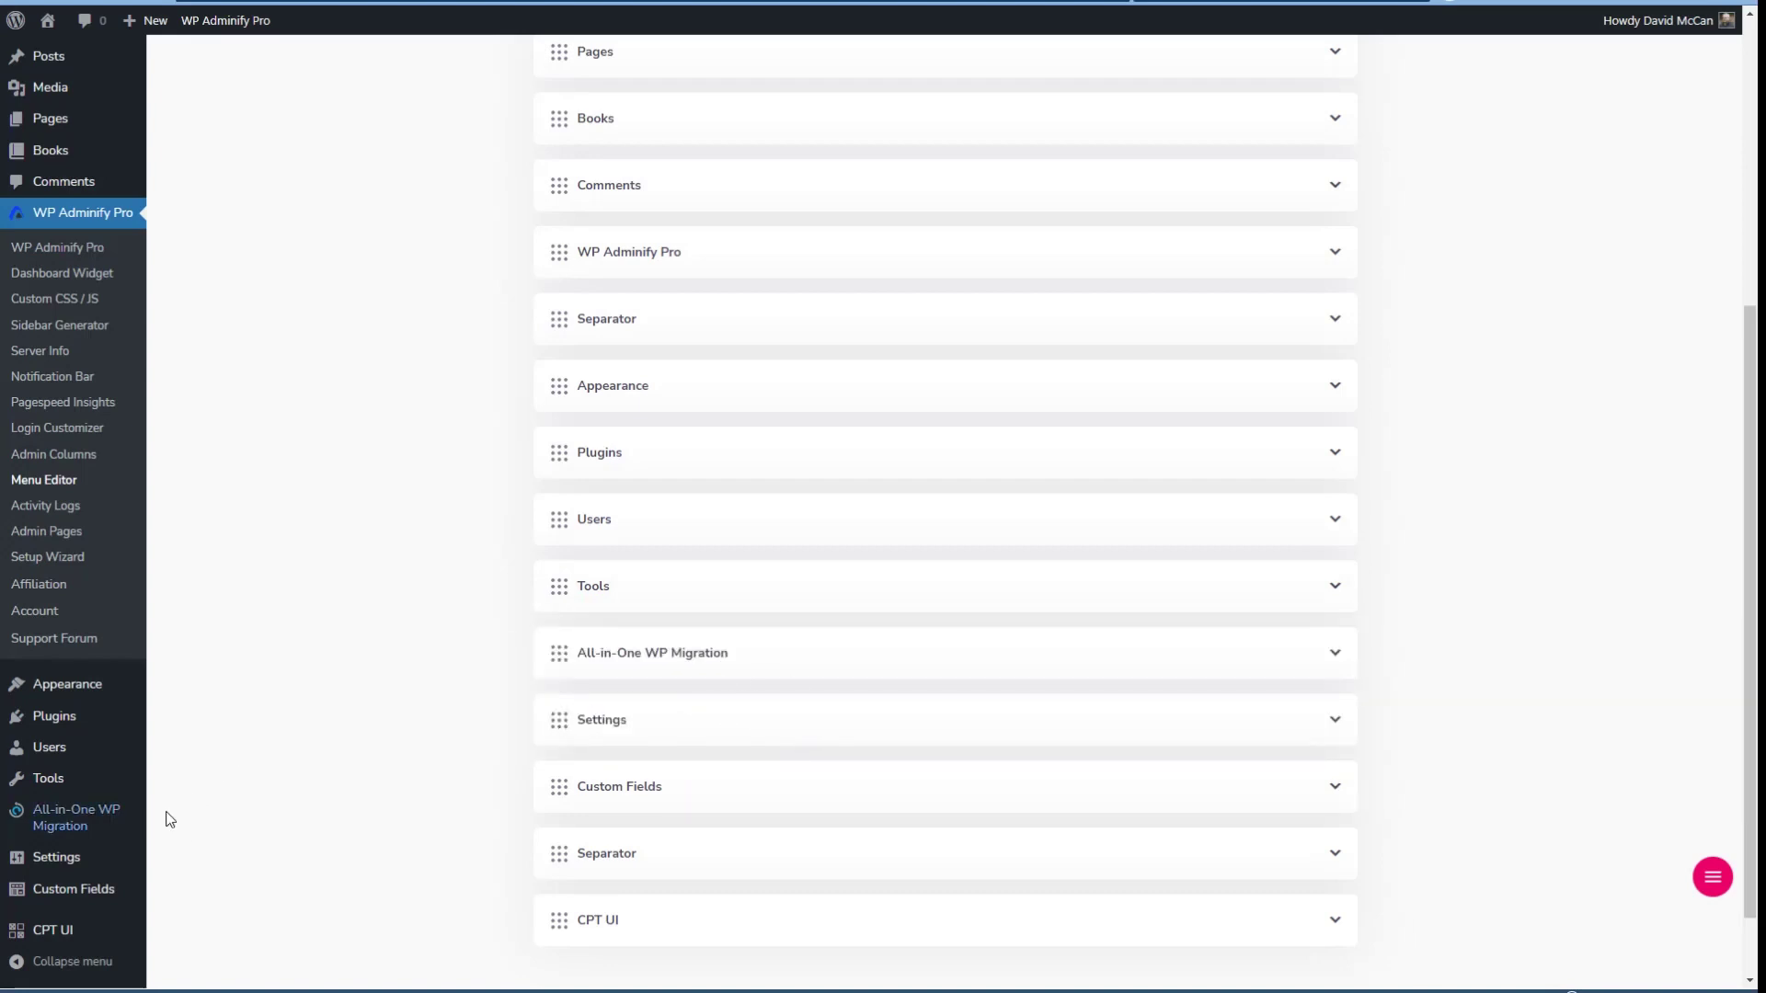
Expand the All-in-One WP Migration item and check its settings, including the roles and users offered under Hidden For Rules.
click(1335, 659)
scroll(464, 564, down, 2)
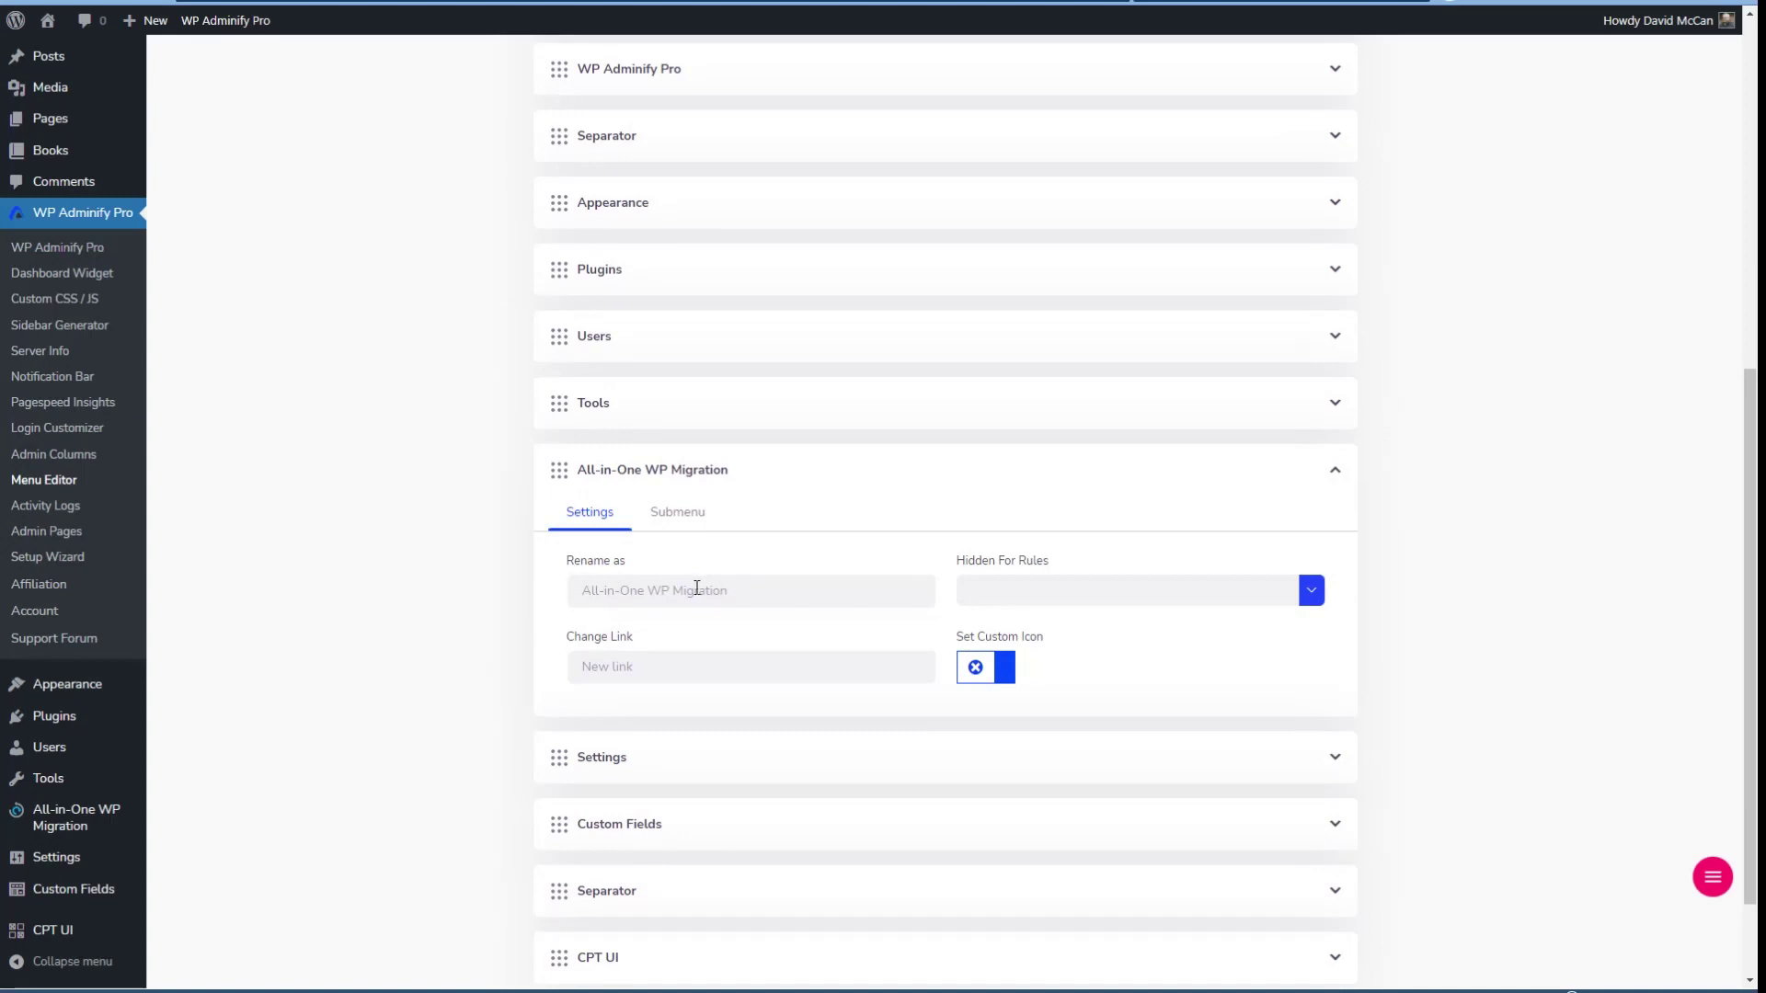
click(1312, 592)
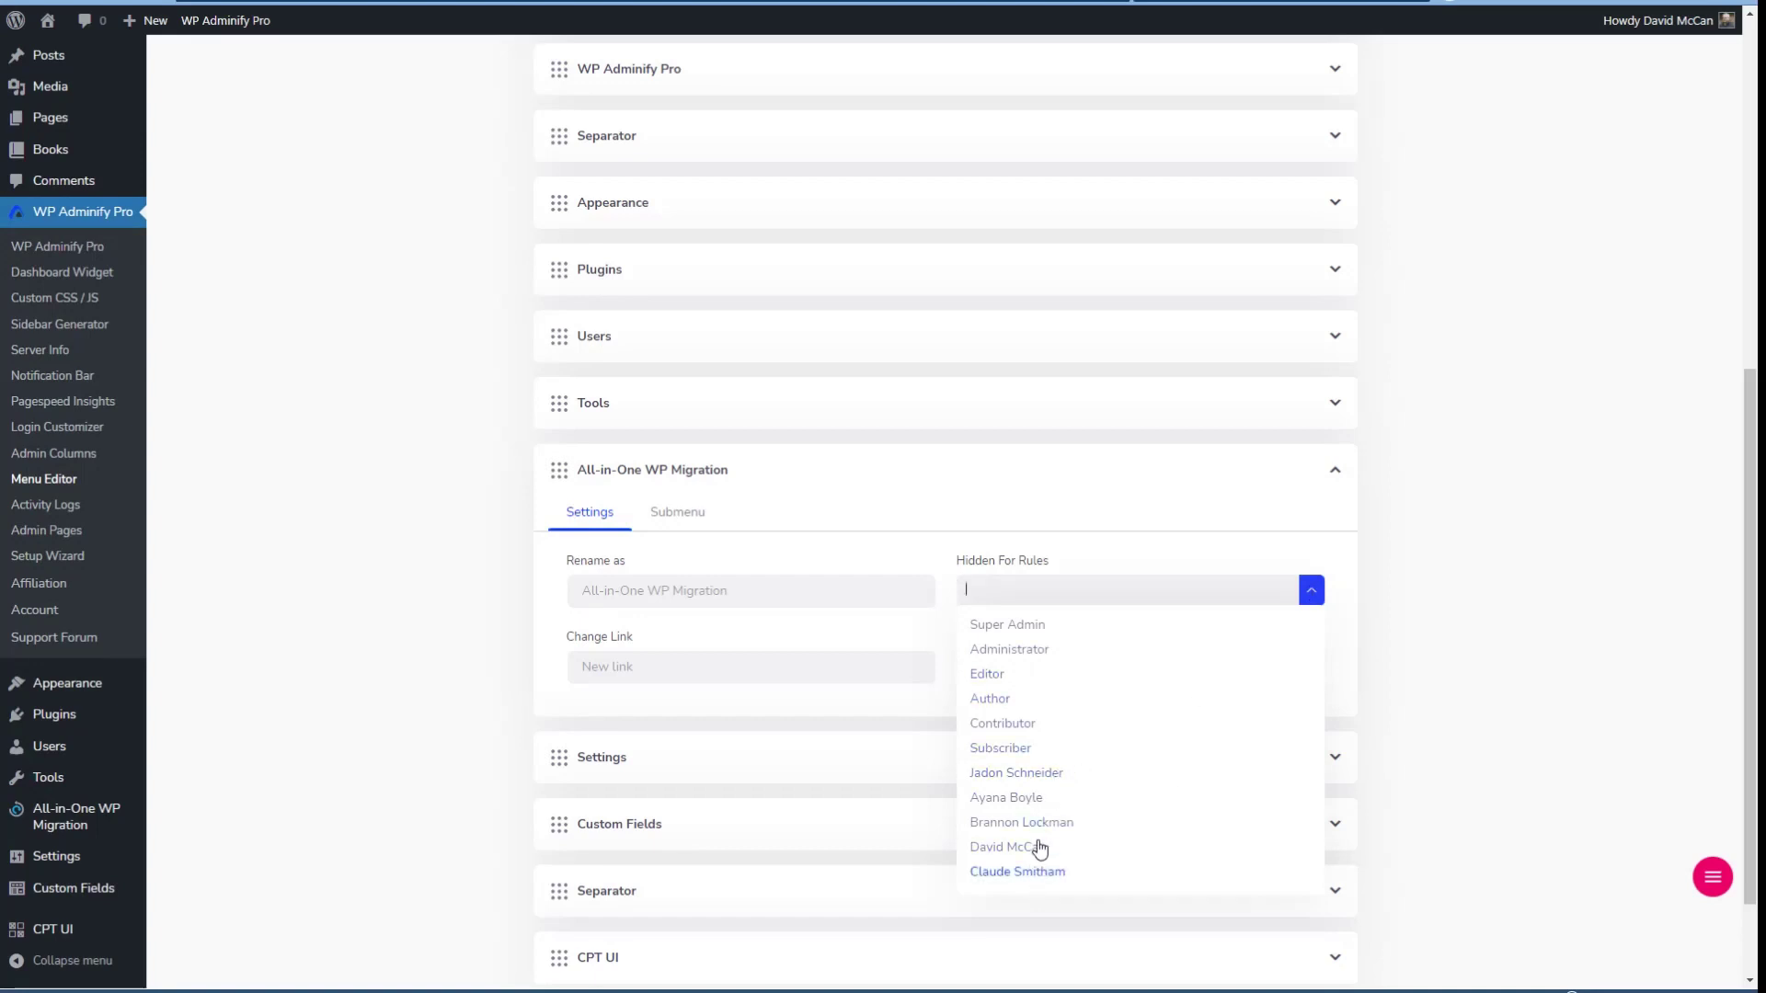
click(1116, 558)
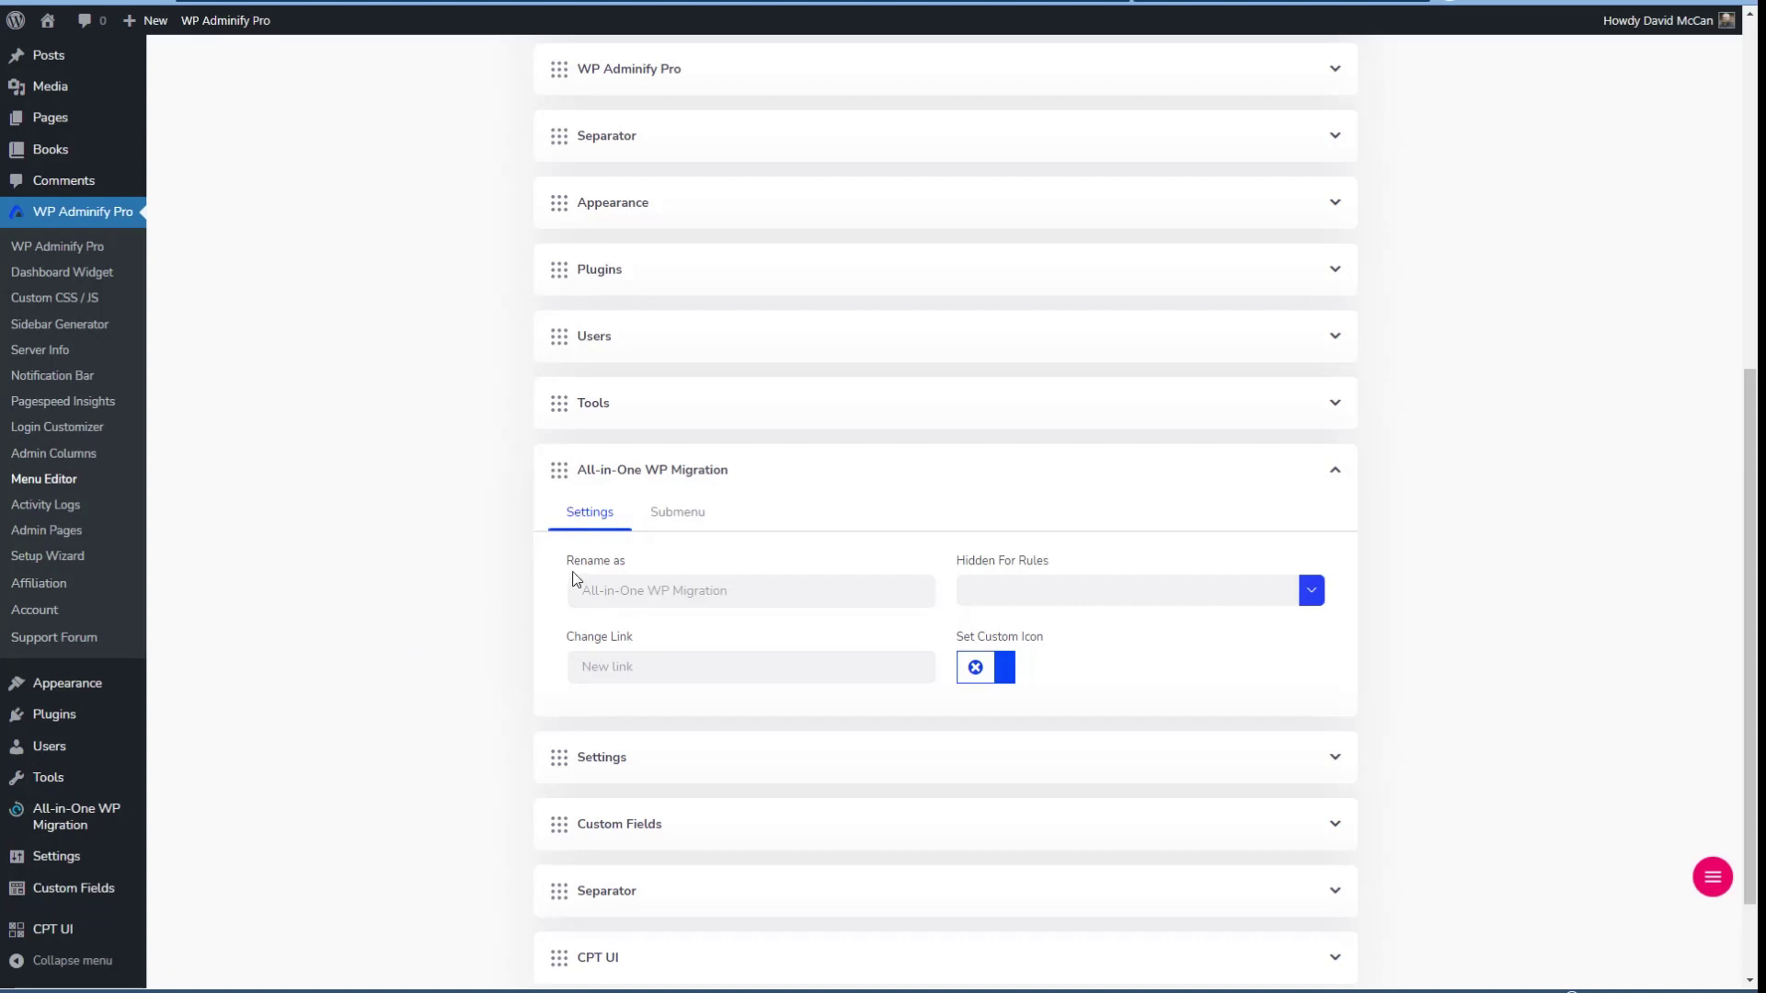
View the All-in-One WP Migration submenu items and inspect the options of the Export entry.
click(697, 515)
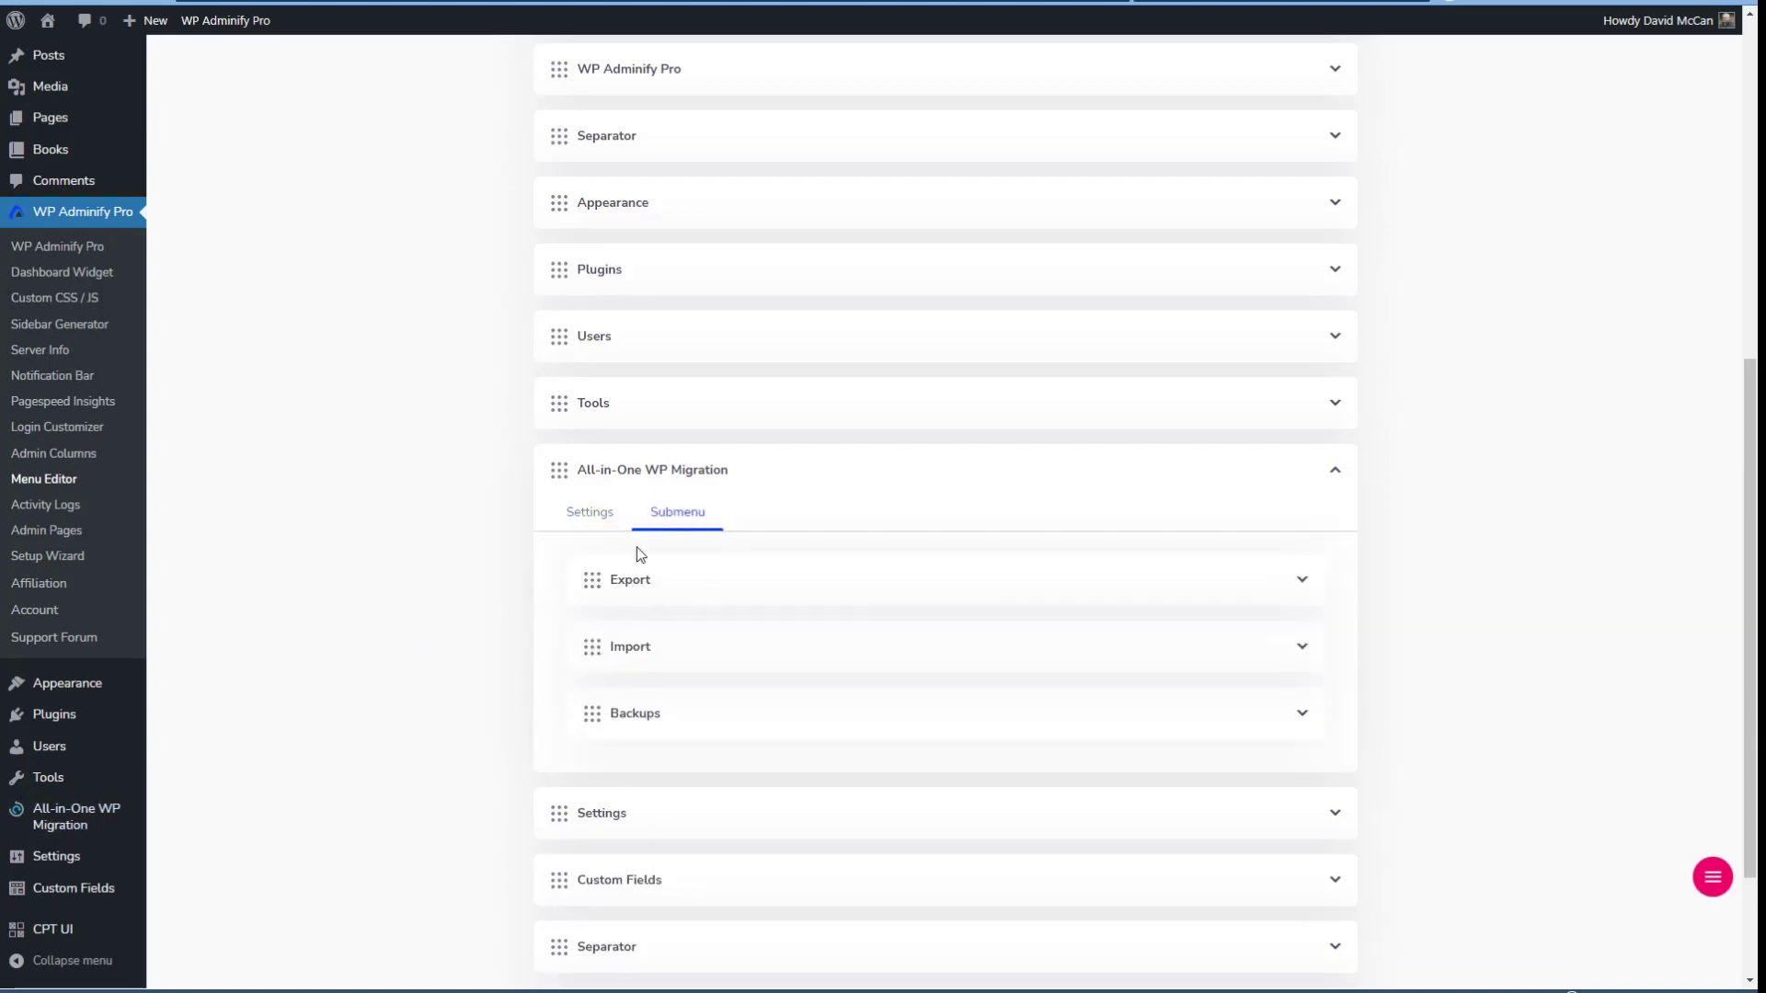
click(1303, 581)
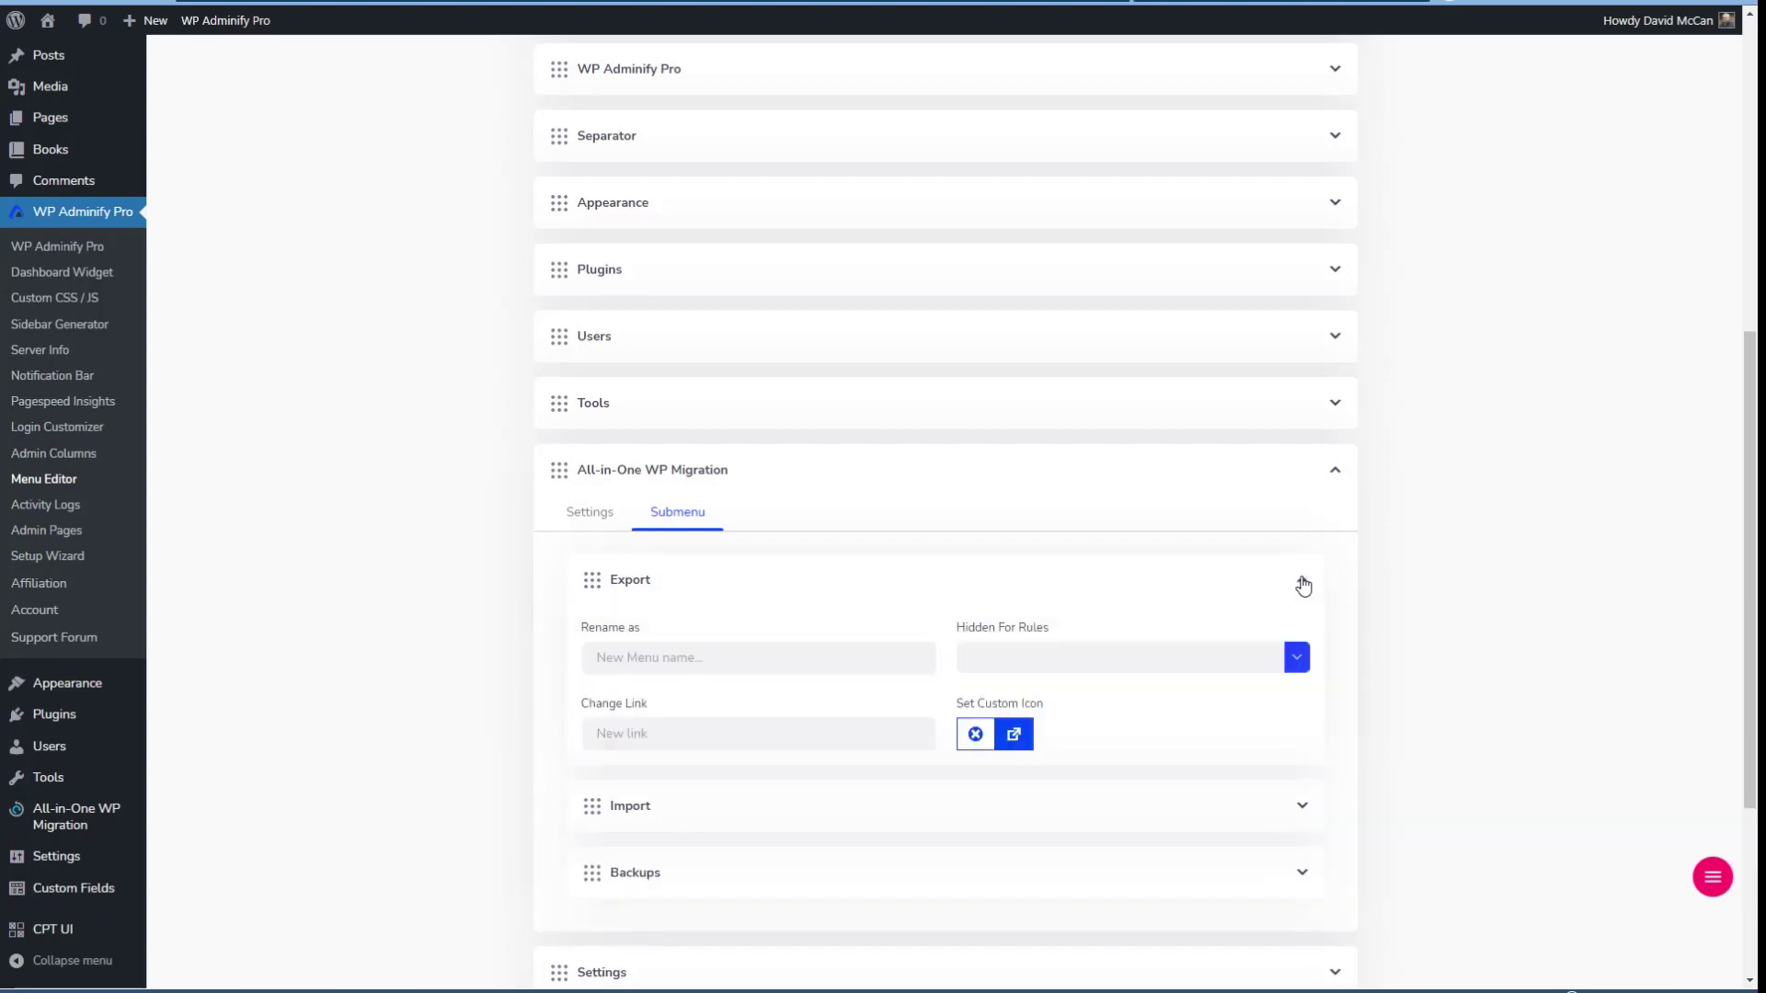
click(1302, 583)
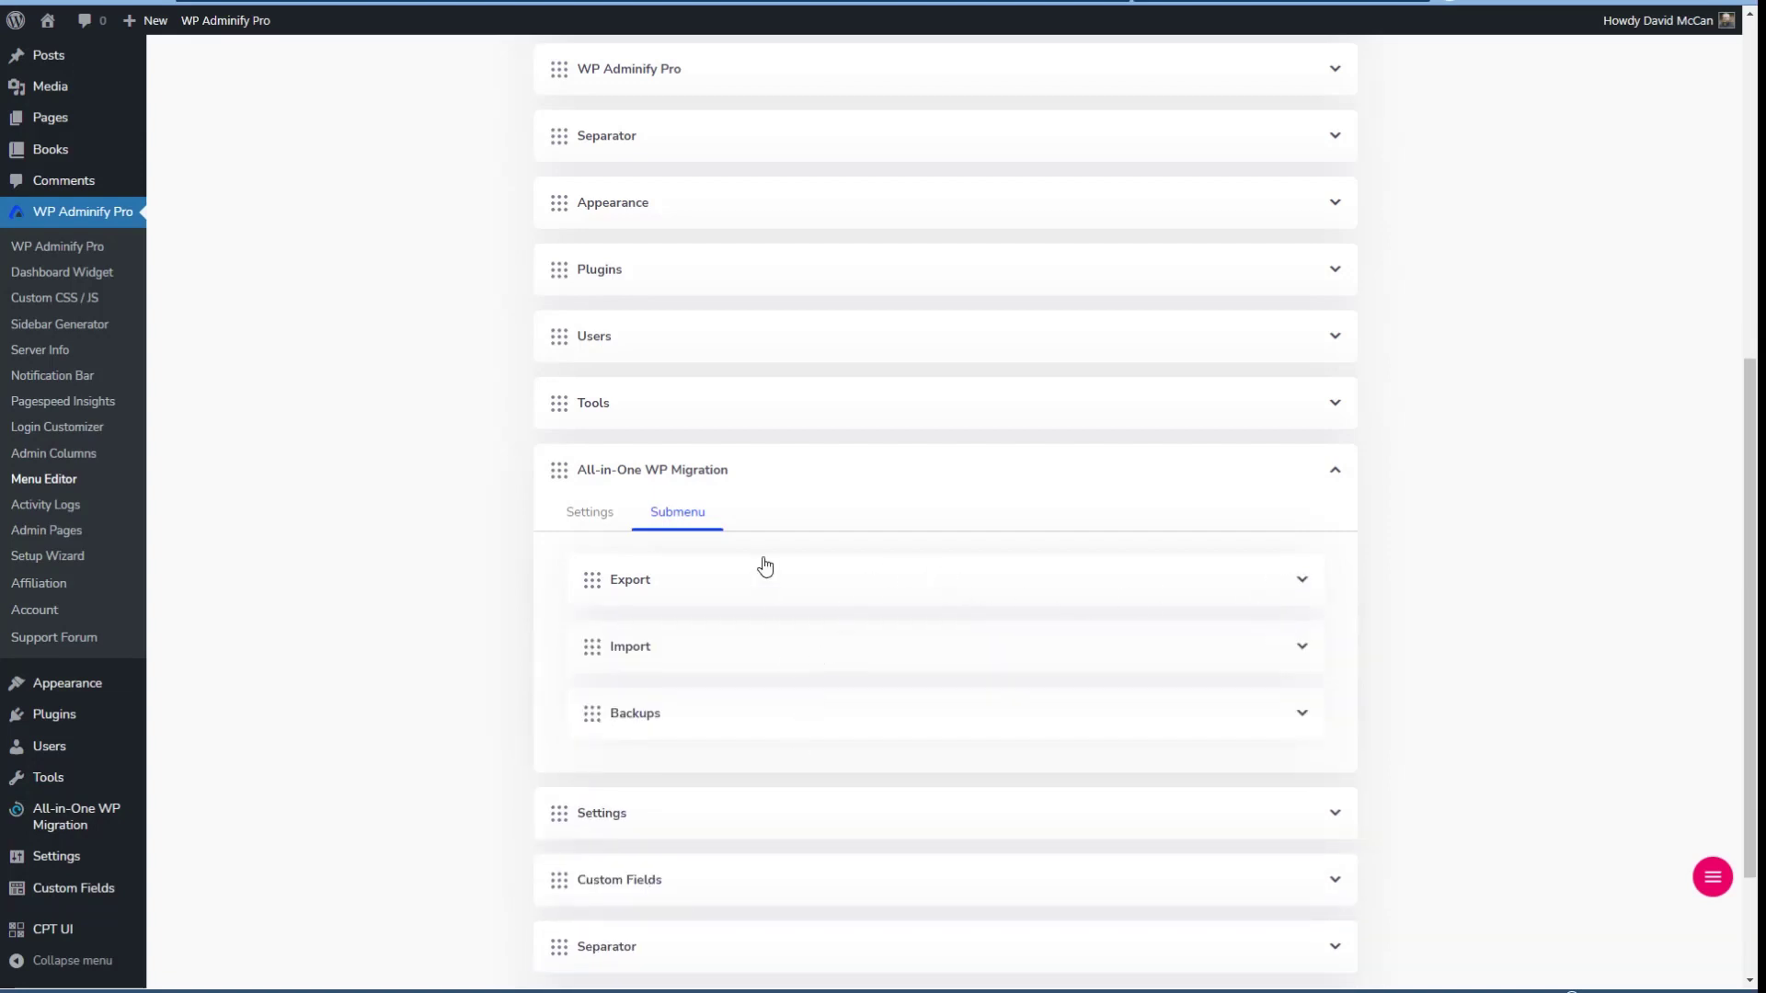
Examine the whole Menu Editor list alongside the WordPress admin menu.
scroll(439, 470, down, 2)
scroll(438, 461, up, 9)
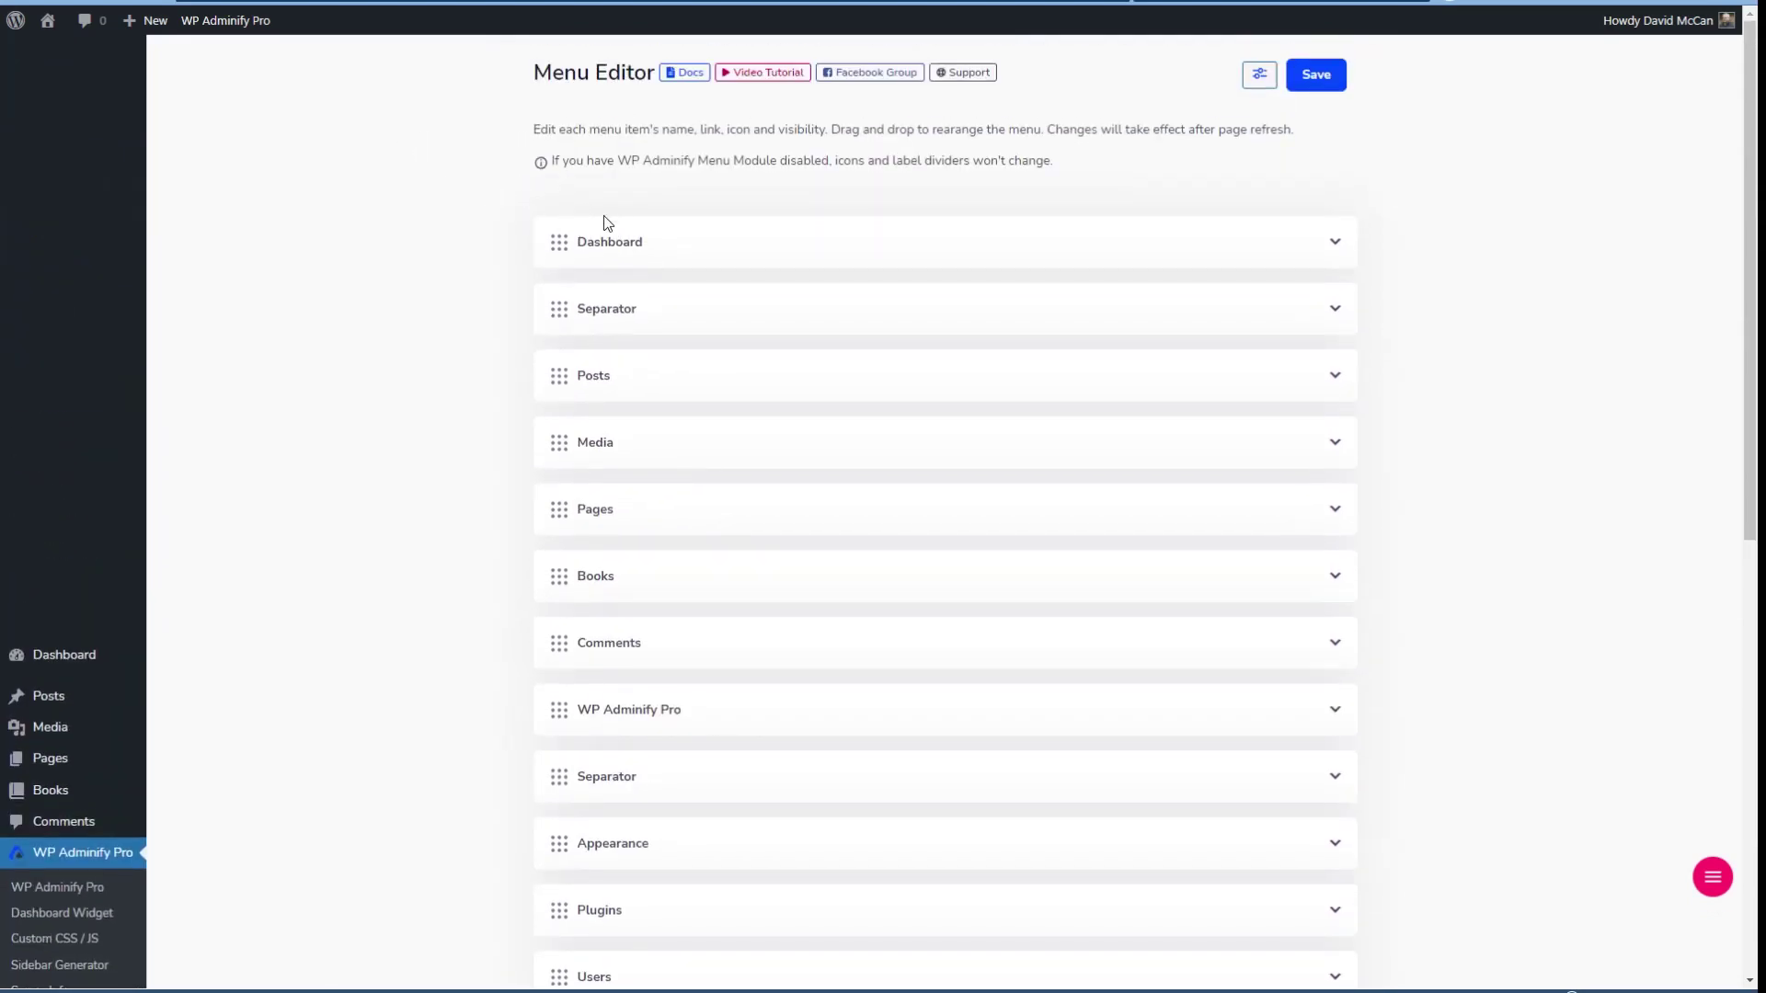
scroll(37, 153, down, 1)
scroll(55, 154, down, 5)
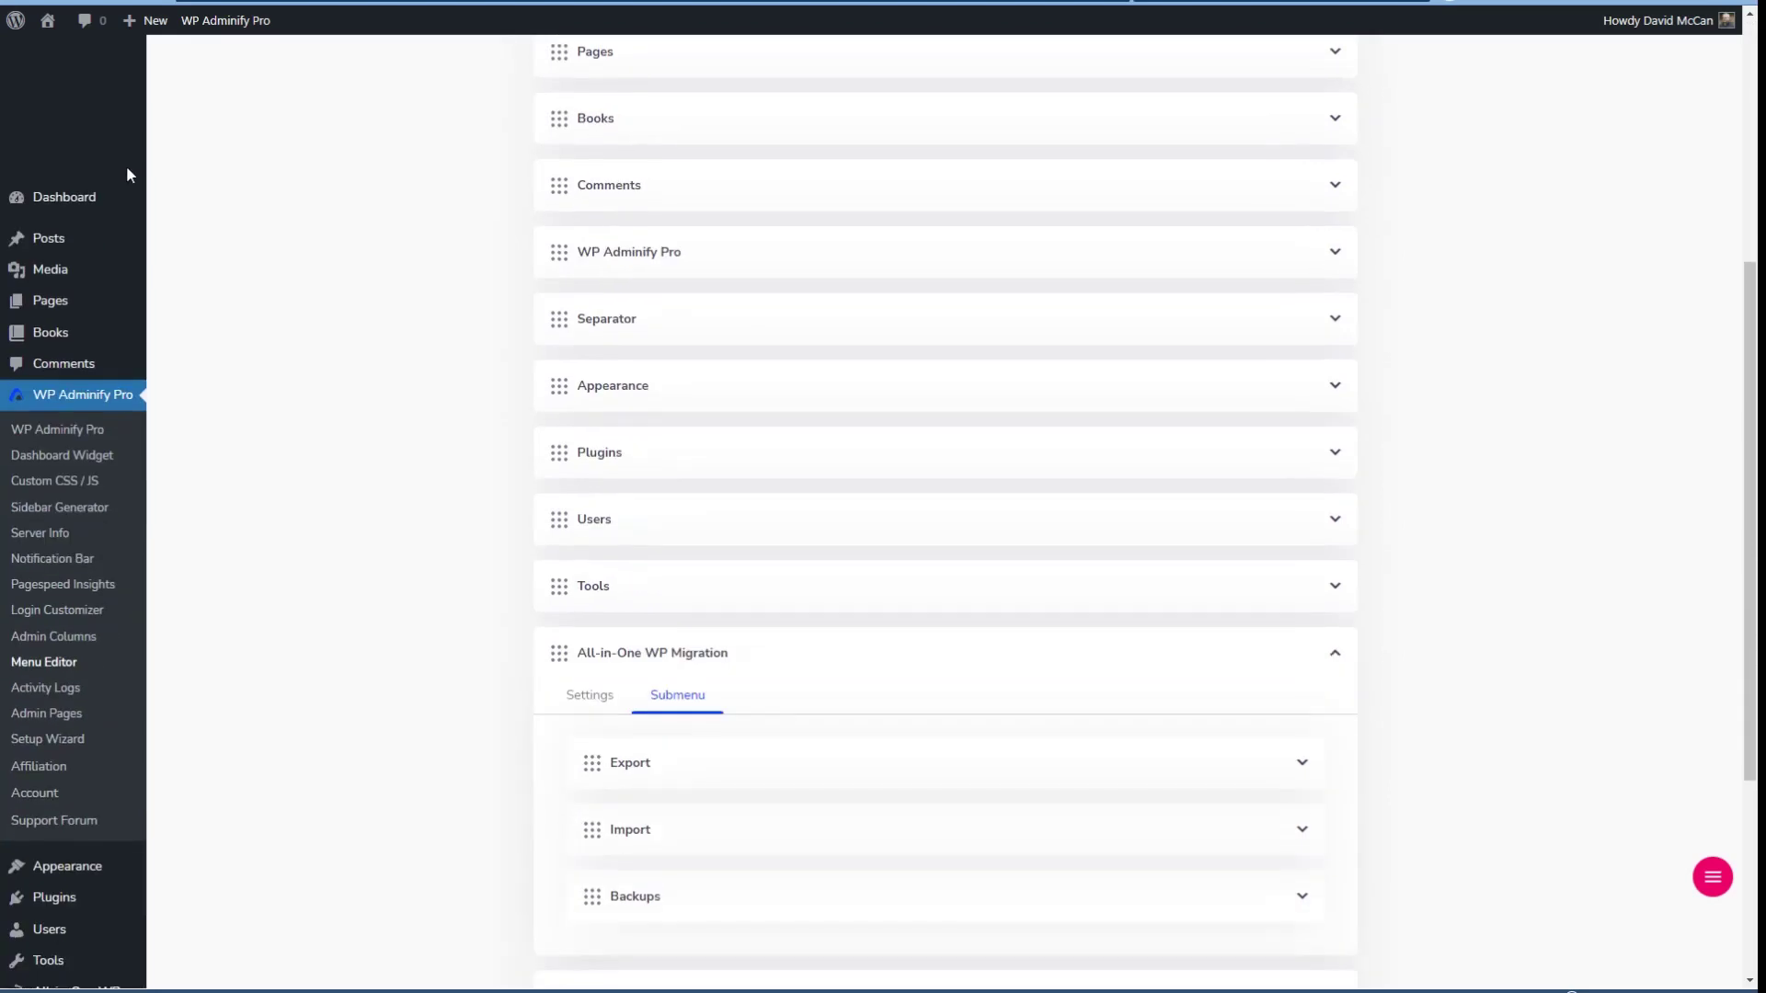
scroll(249, 184, down, 4)
scroll(250, 184, up, 1)
scroll(250, 184, up, 8)
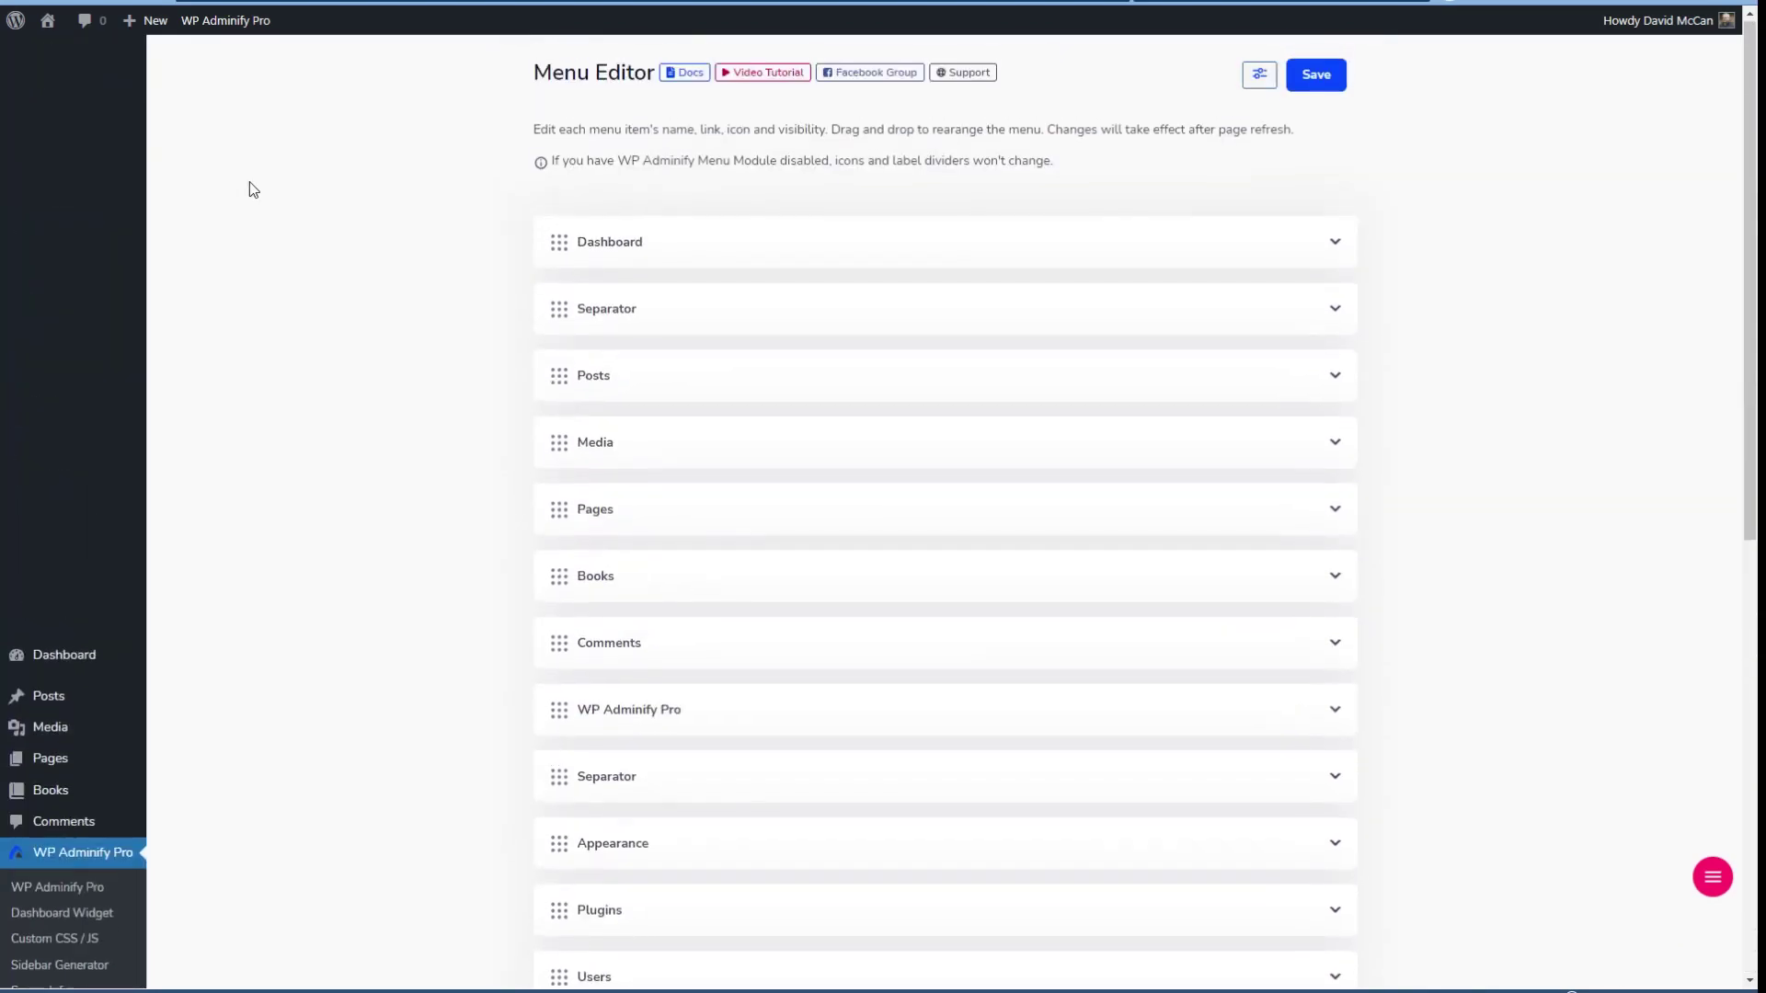
scroll(79, 474, down, 5)
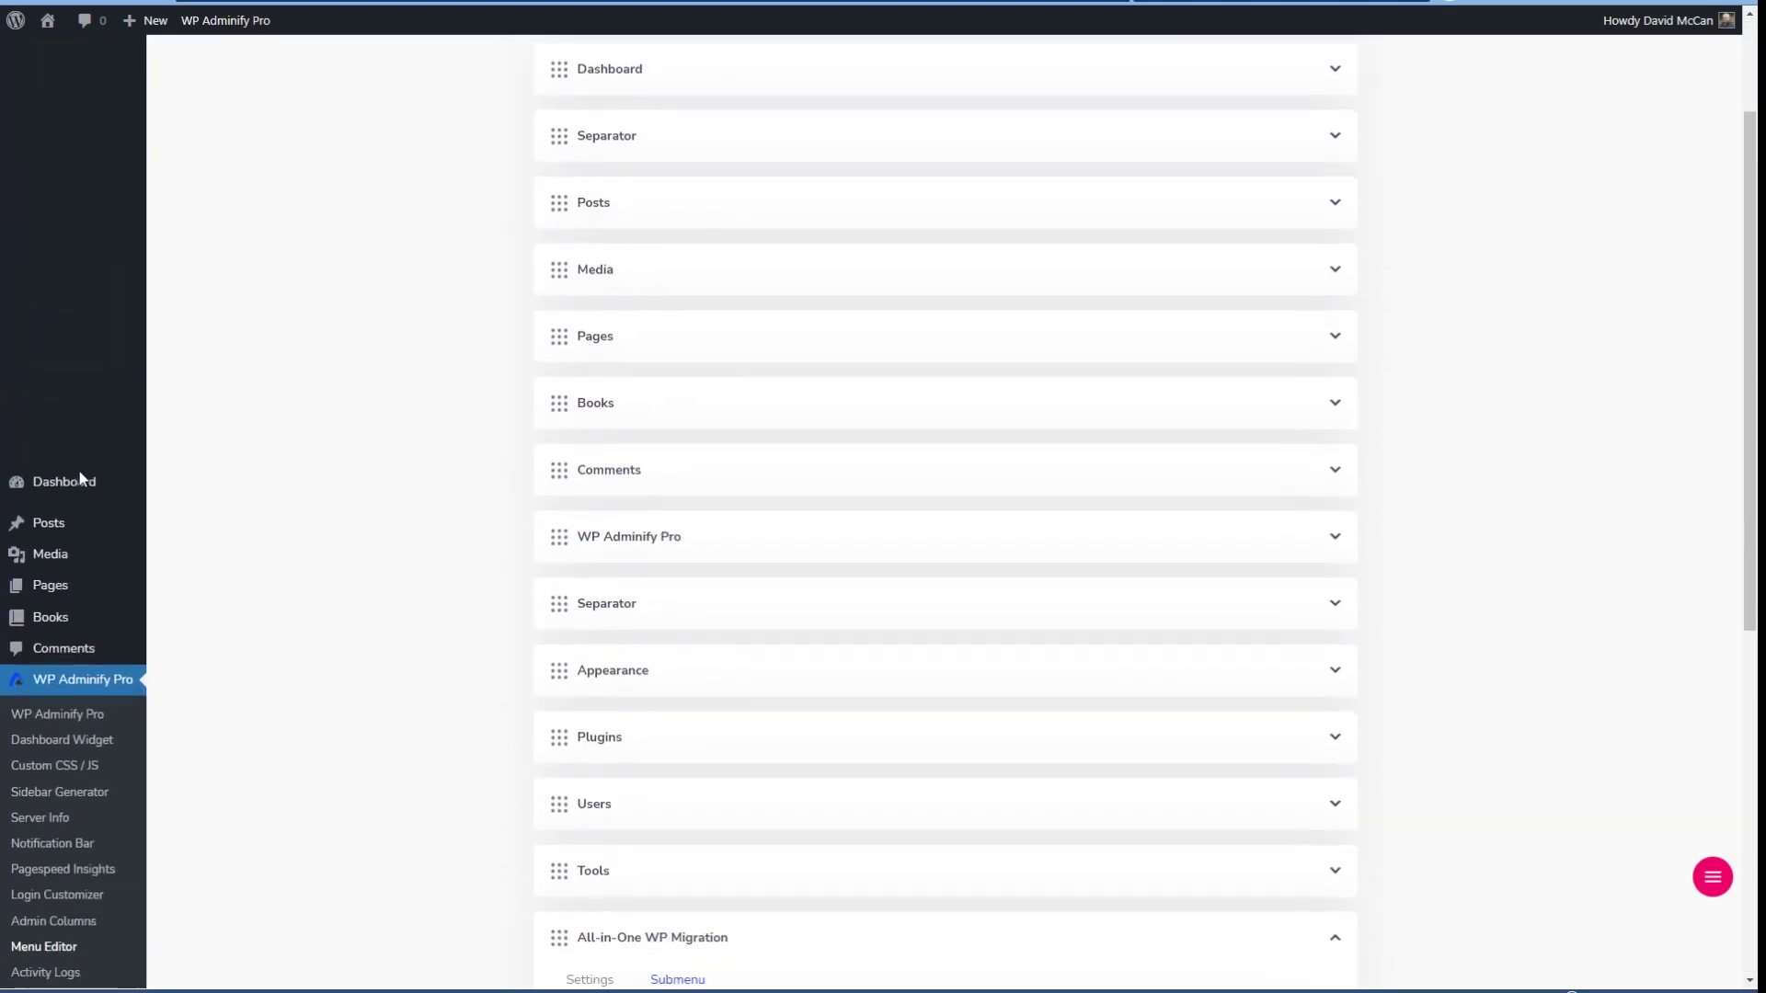
scroll(129, 478, up, 5)
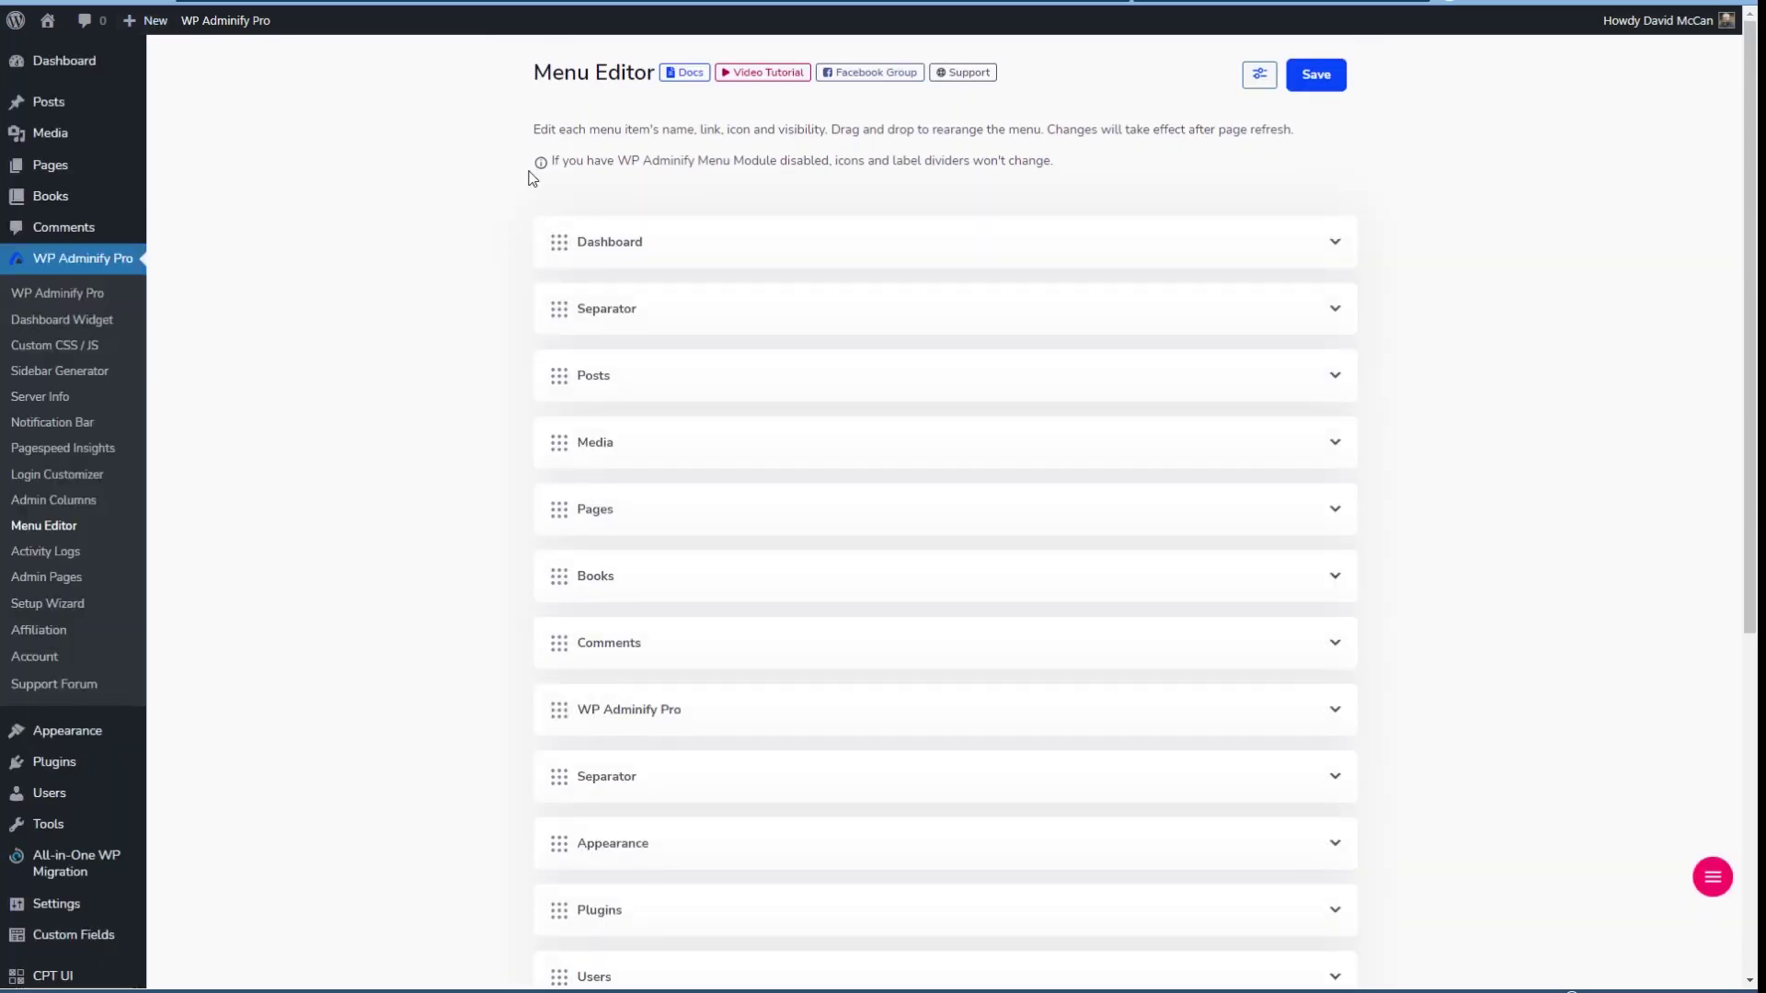
Review the Activity Logs page and the Admin Pages editor for a new custom admin page.
click(33, 554)
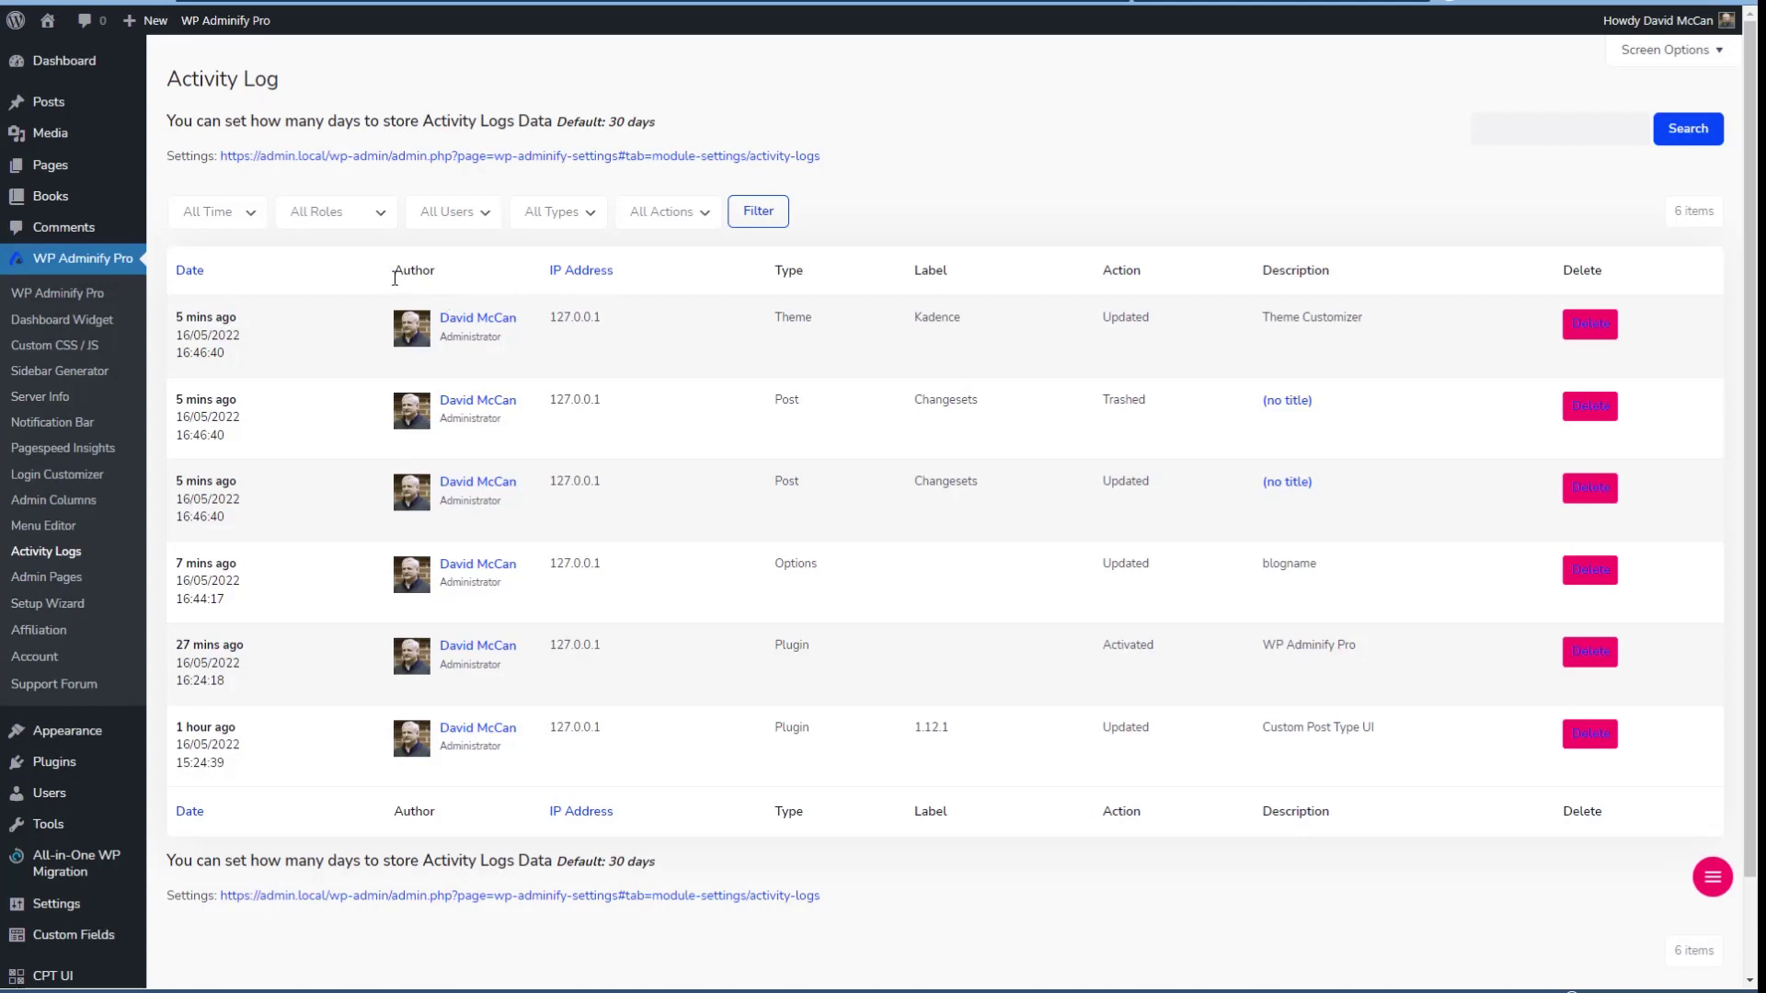
click(41, 578)
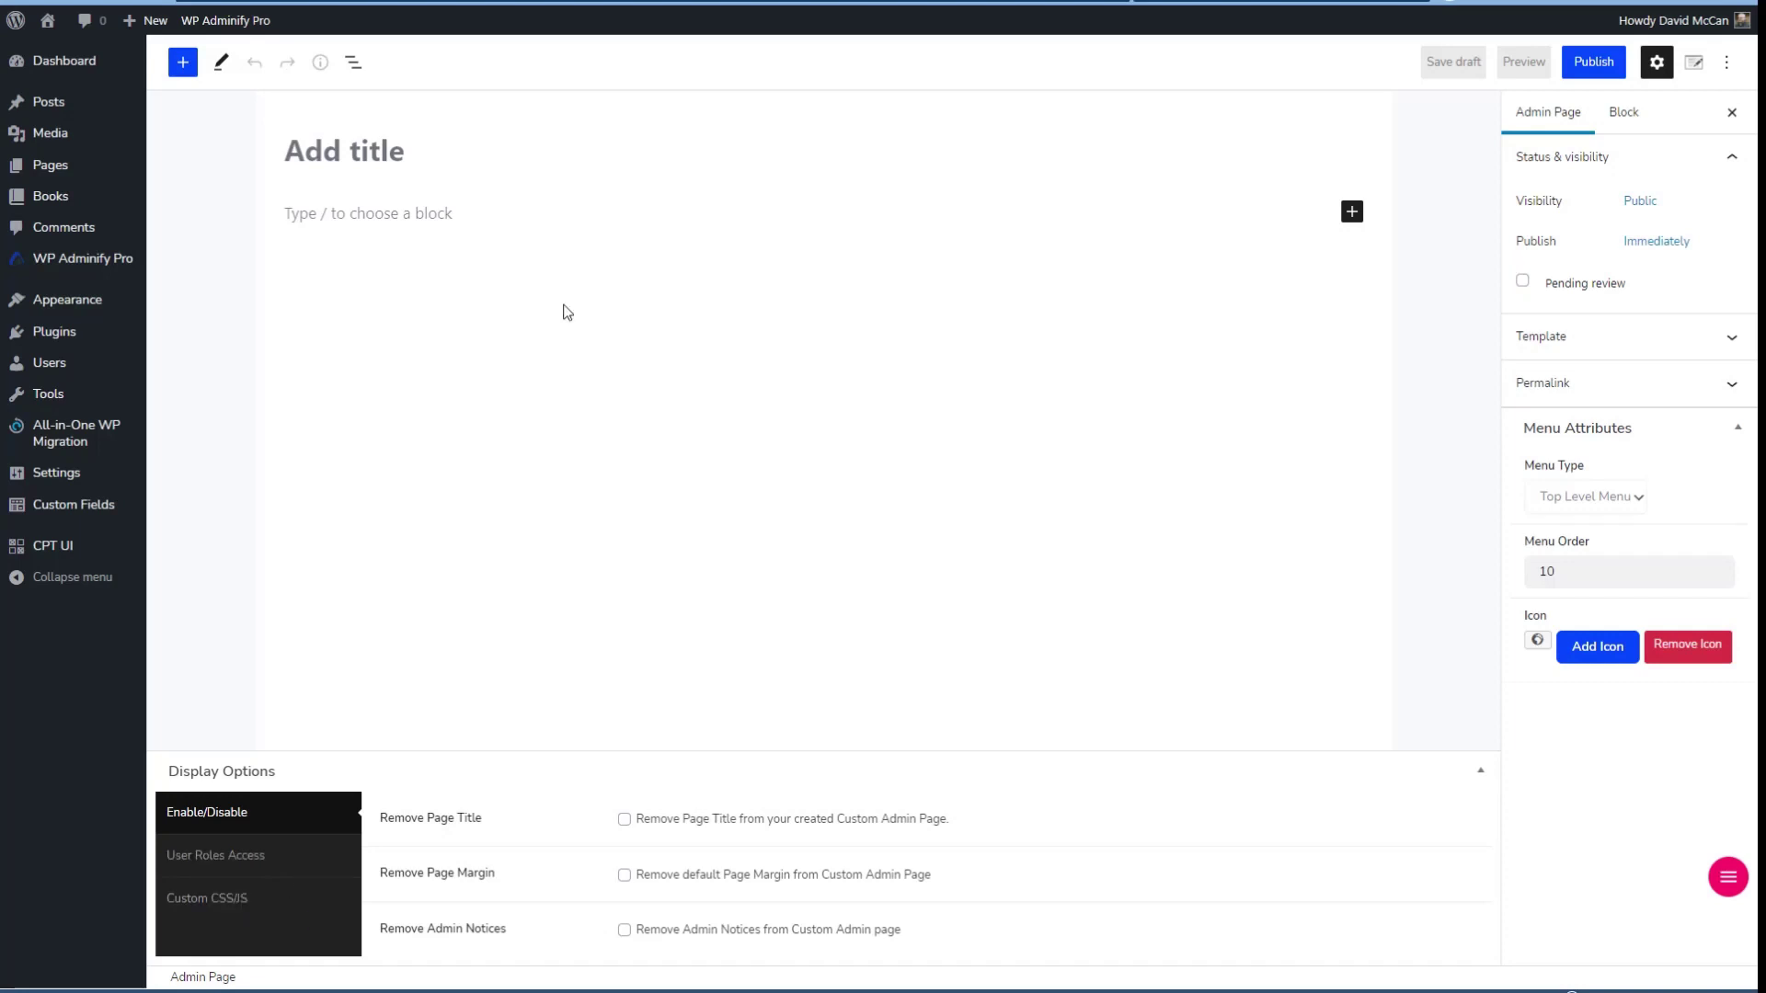
Return to the WP Adminify Pro settings and open the Admin Bar settings.
mouse_move(84, 272)
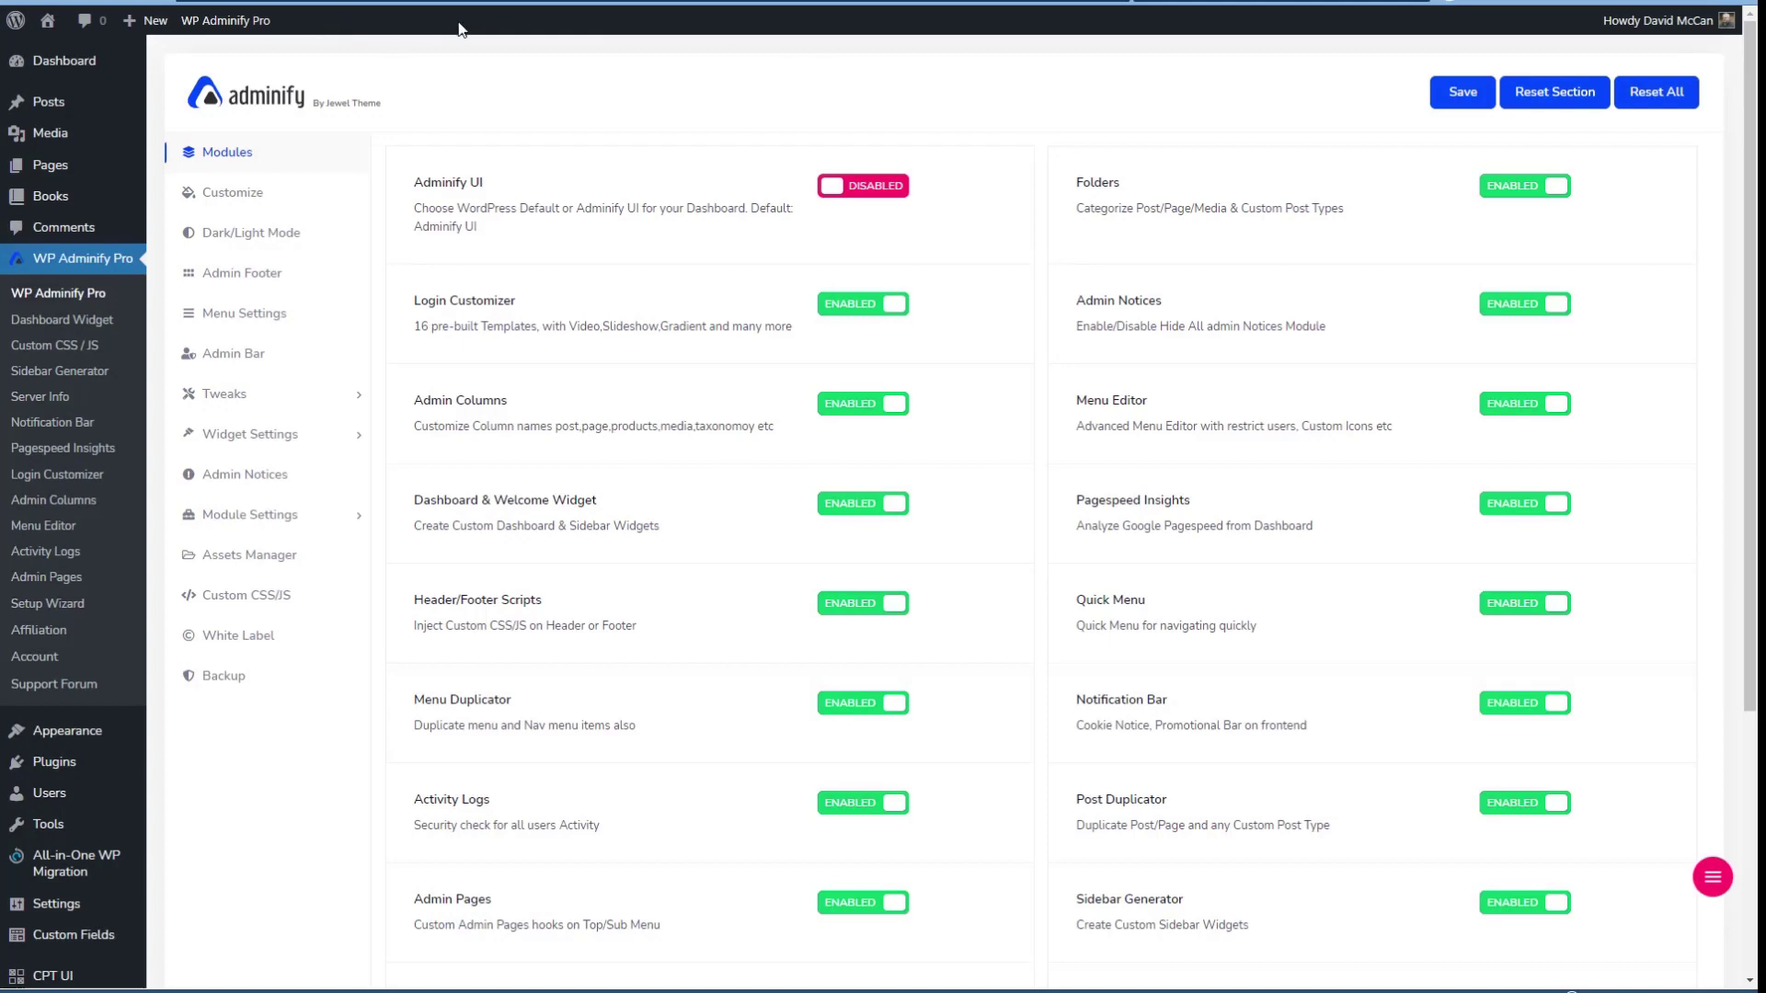
mouse_move(45, 37)
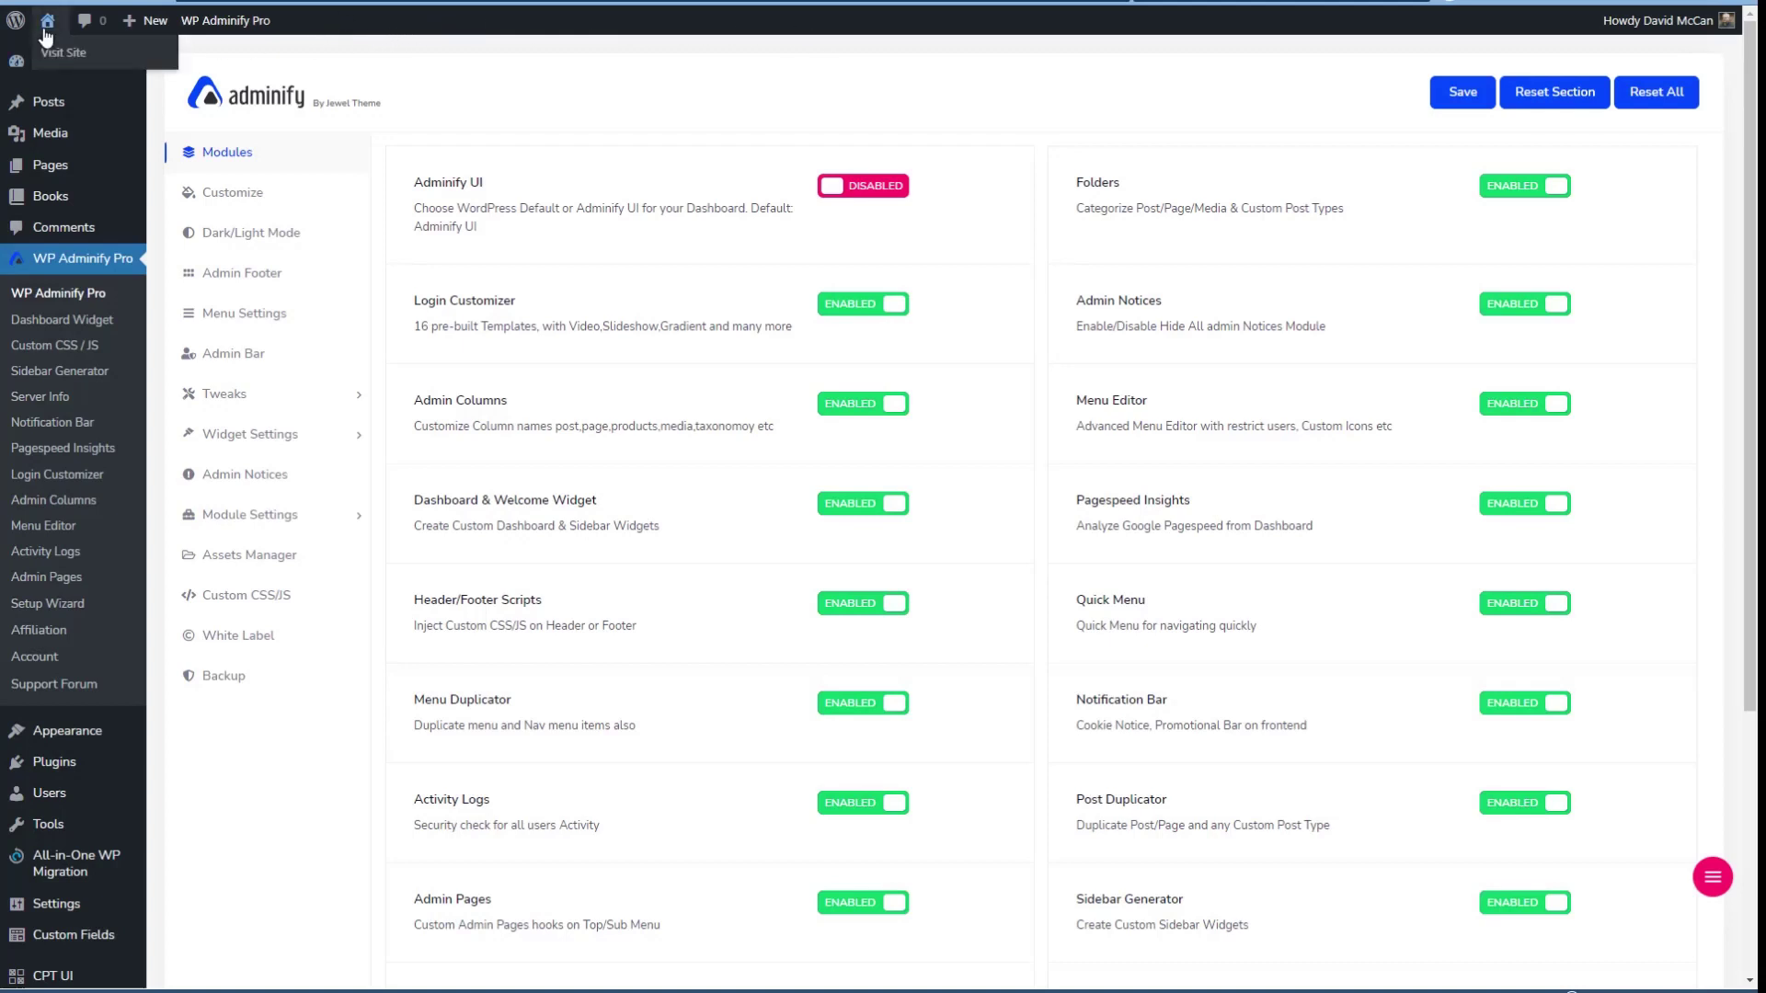
click(234, 356)
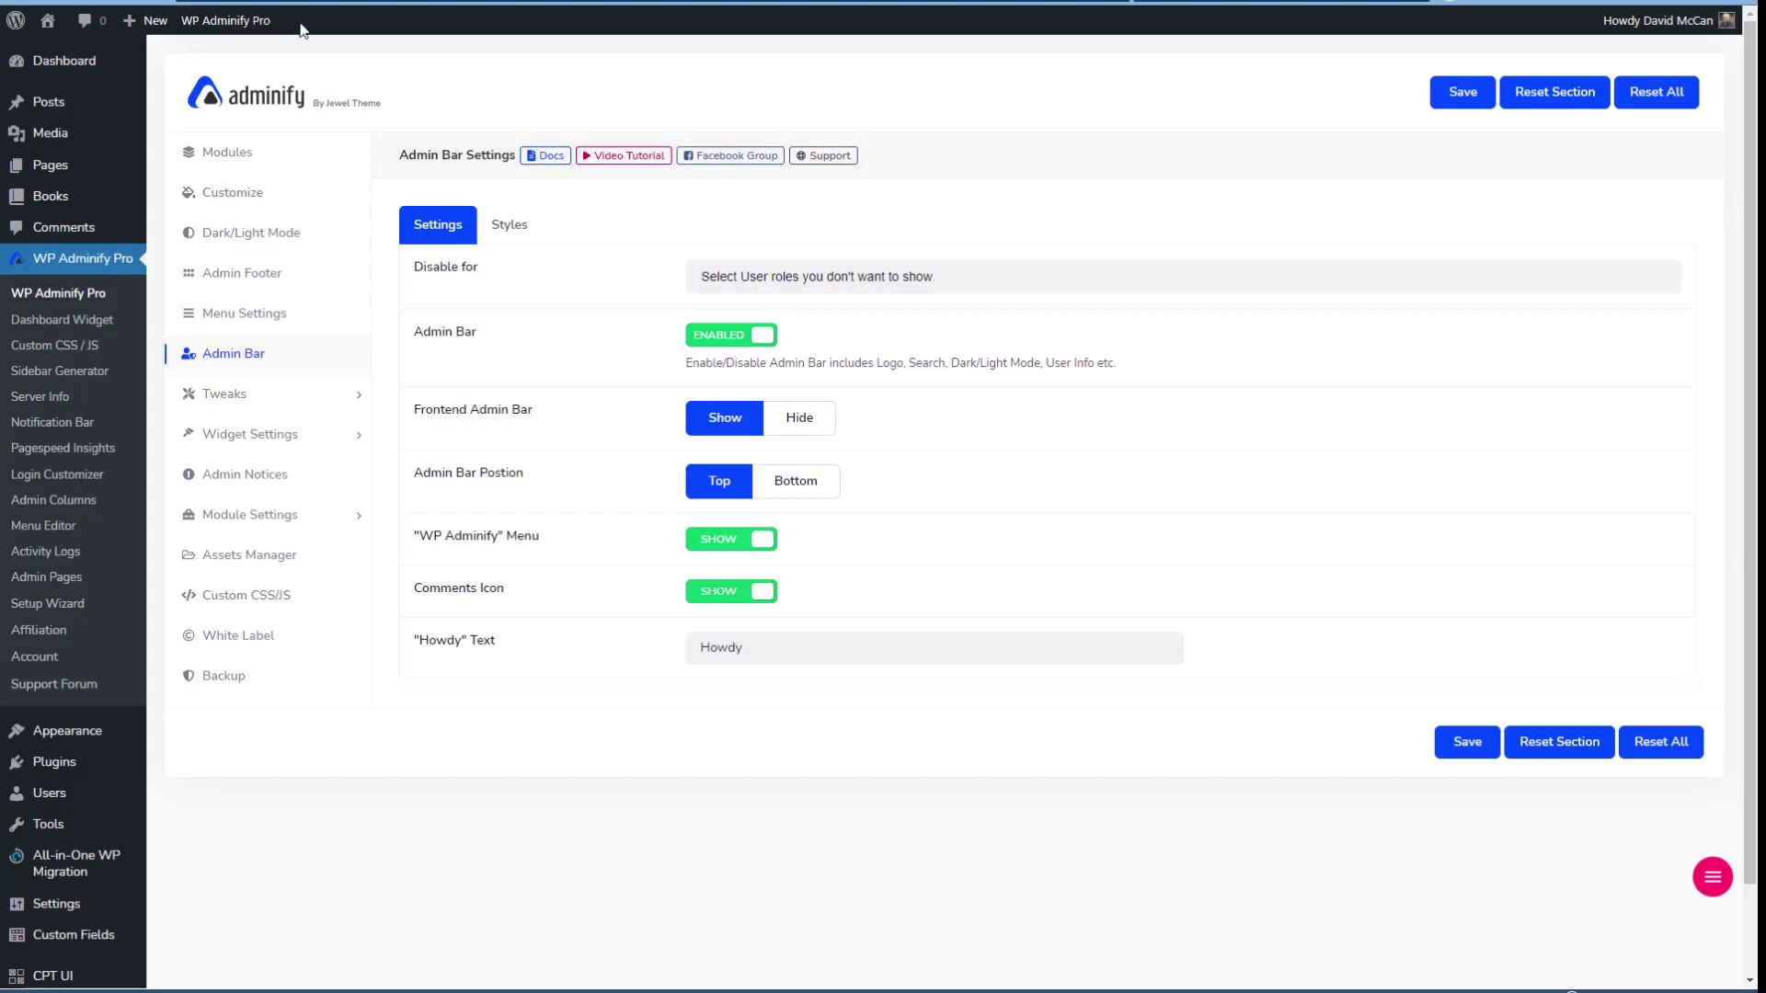
Review the Admin Bar style options and the user roles offered for disabling the Admin Bar.
click(507, 224)
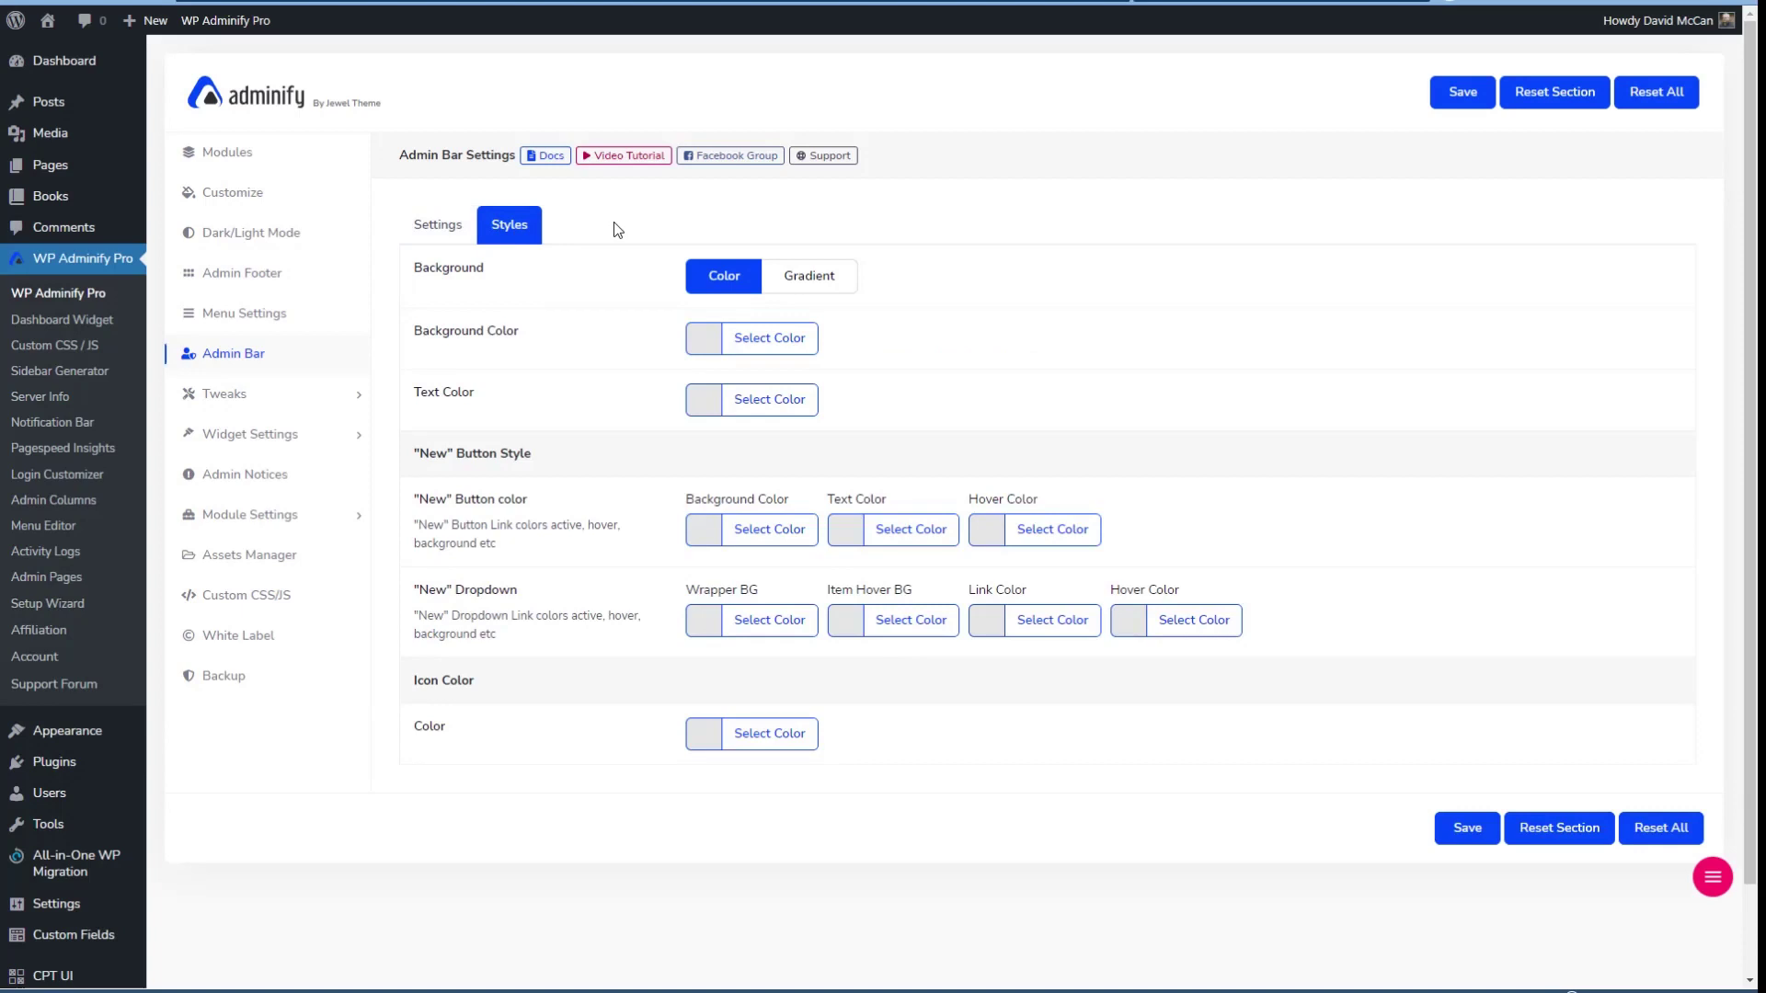
click(439, 229)
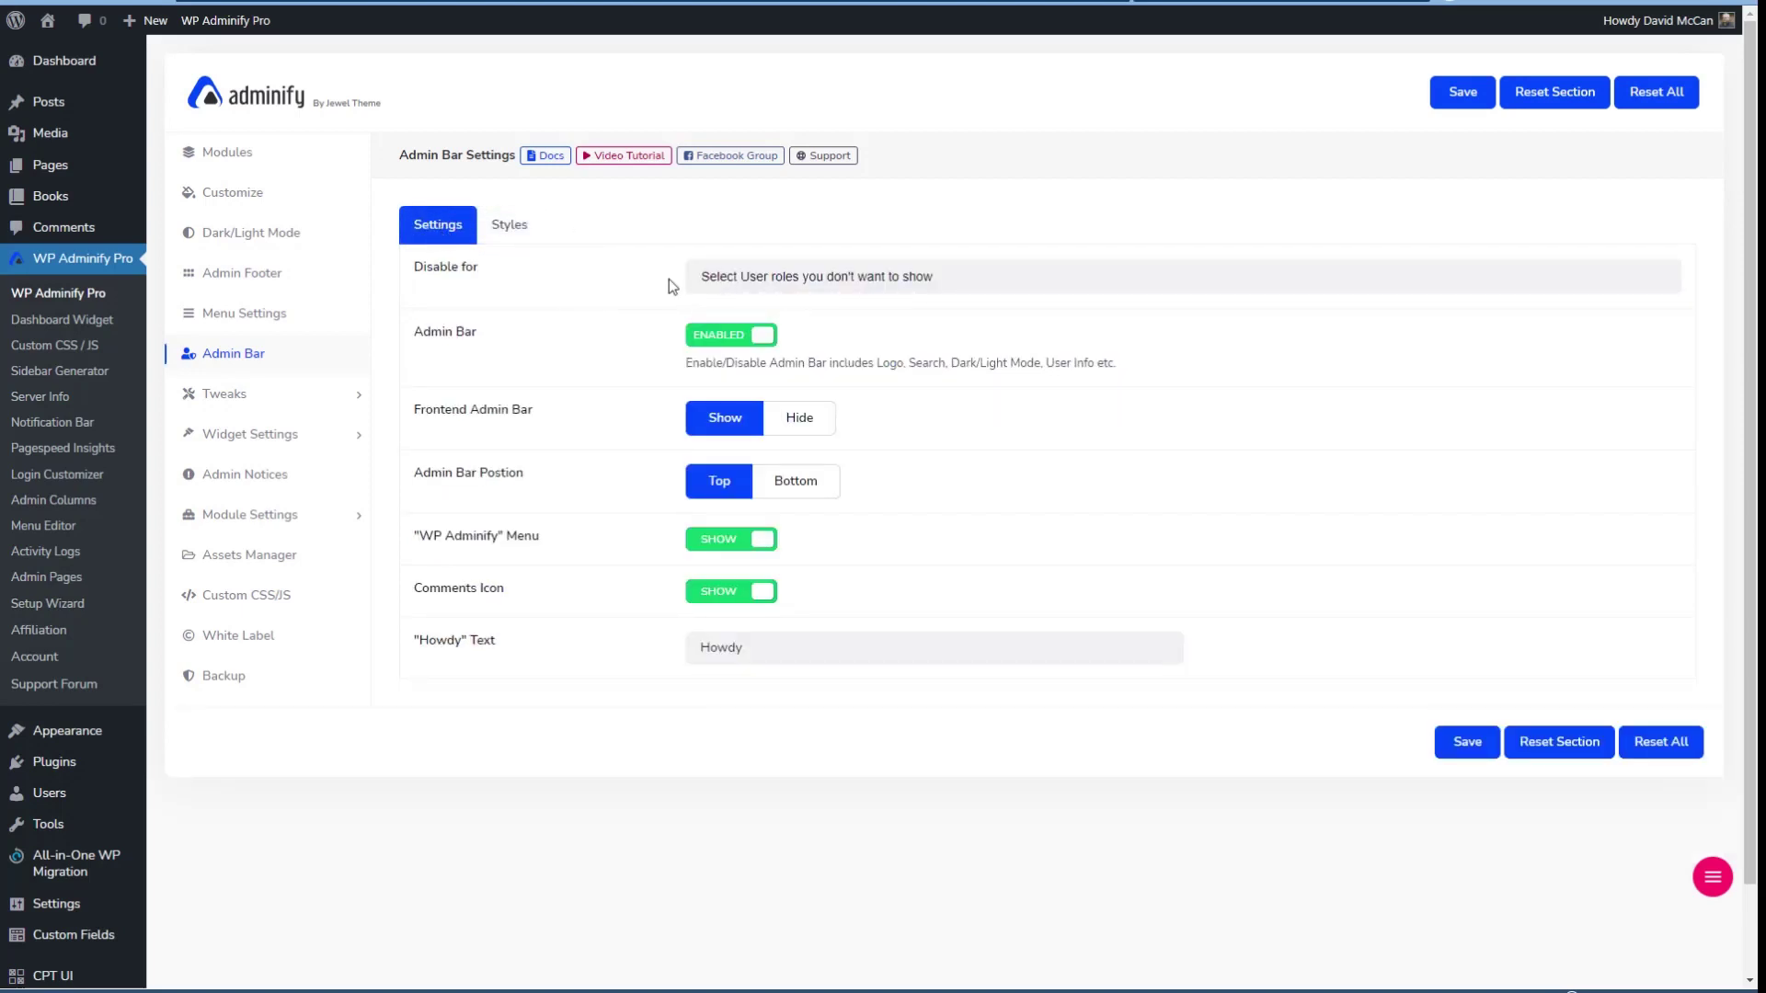
click(831, 275)
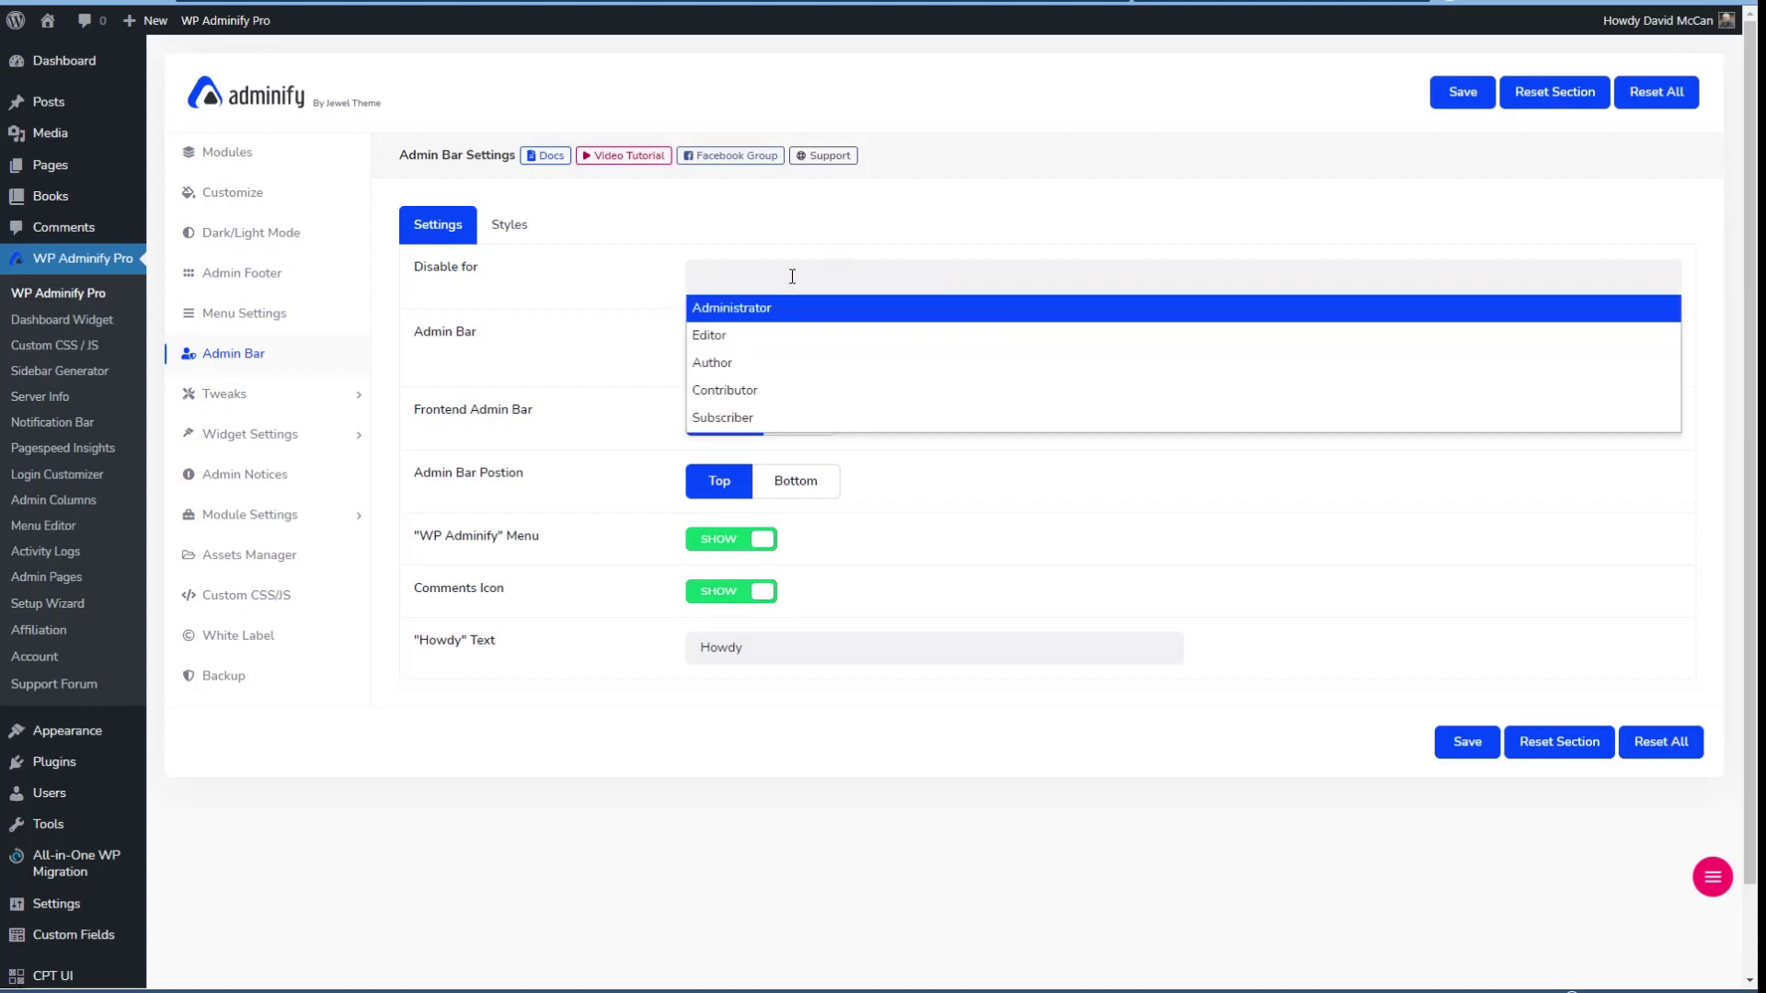
click(585, 333)
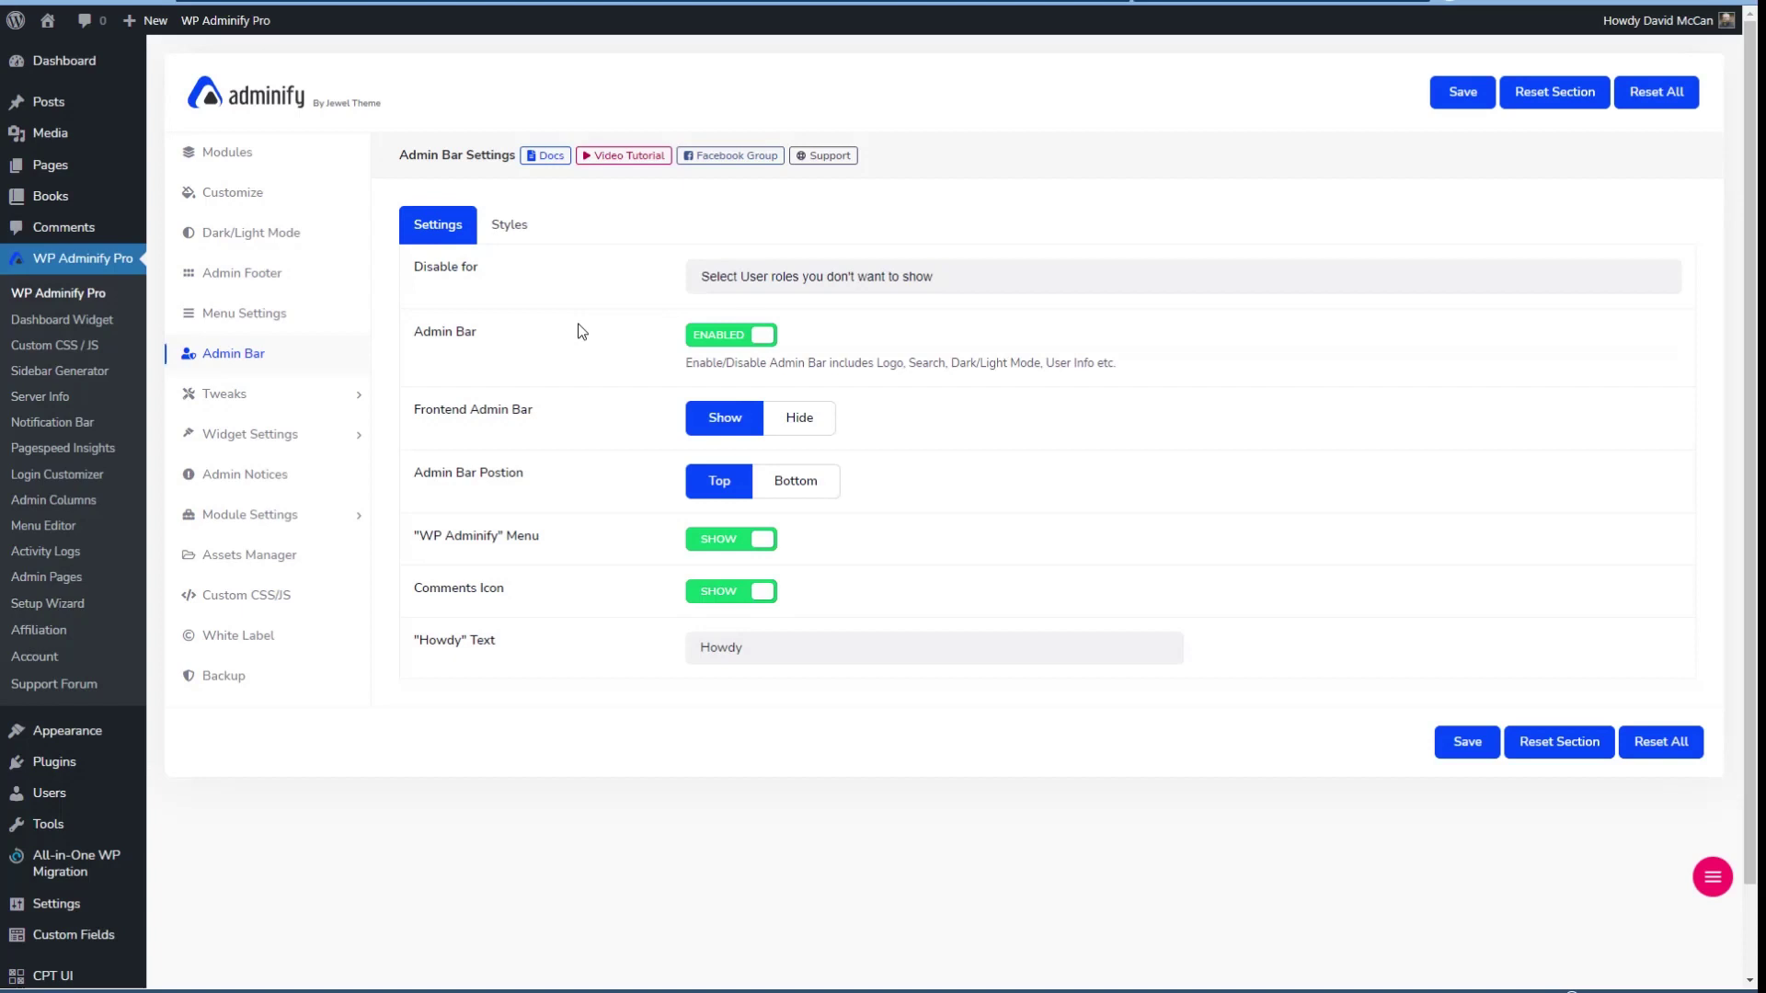
View the Admin Columns for the Book post type and open the All Books list in a separate tab.
click(47, 505)
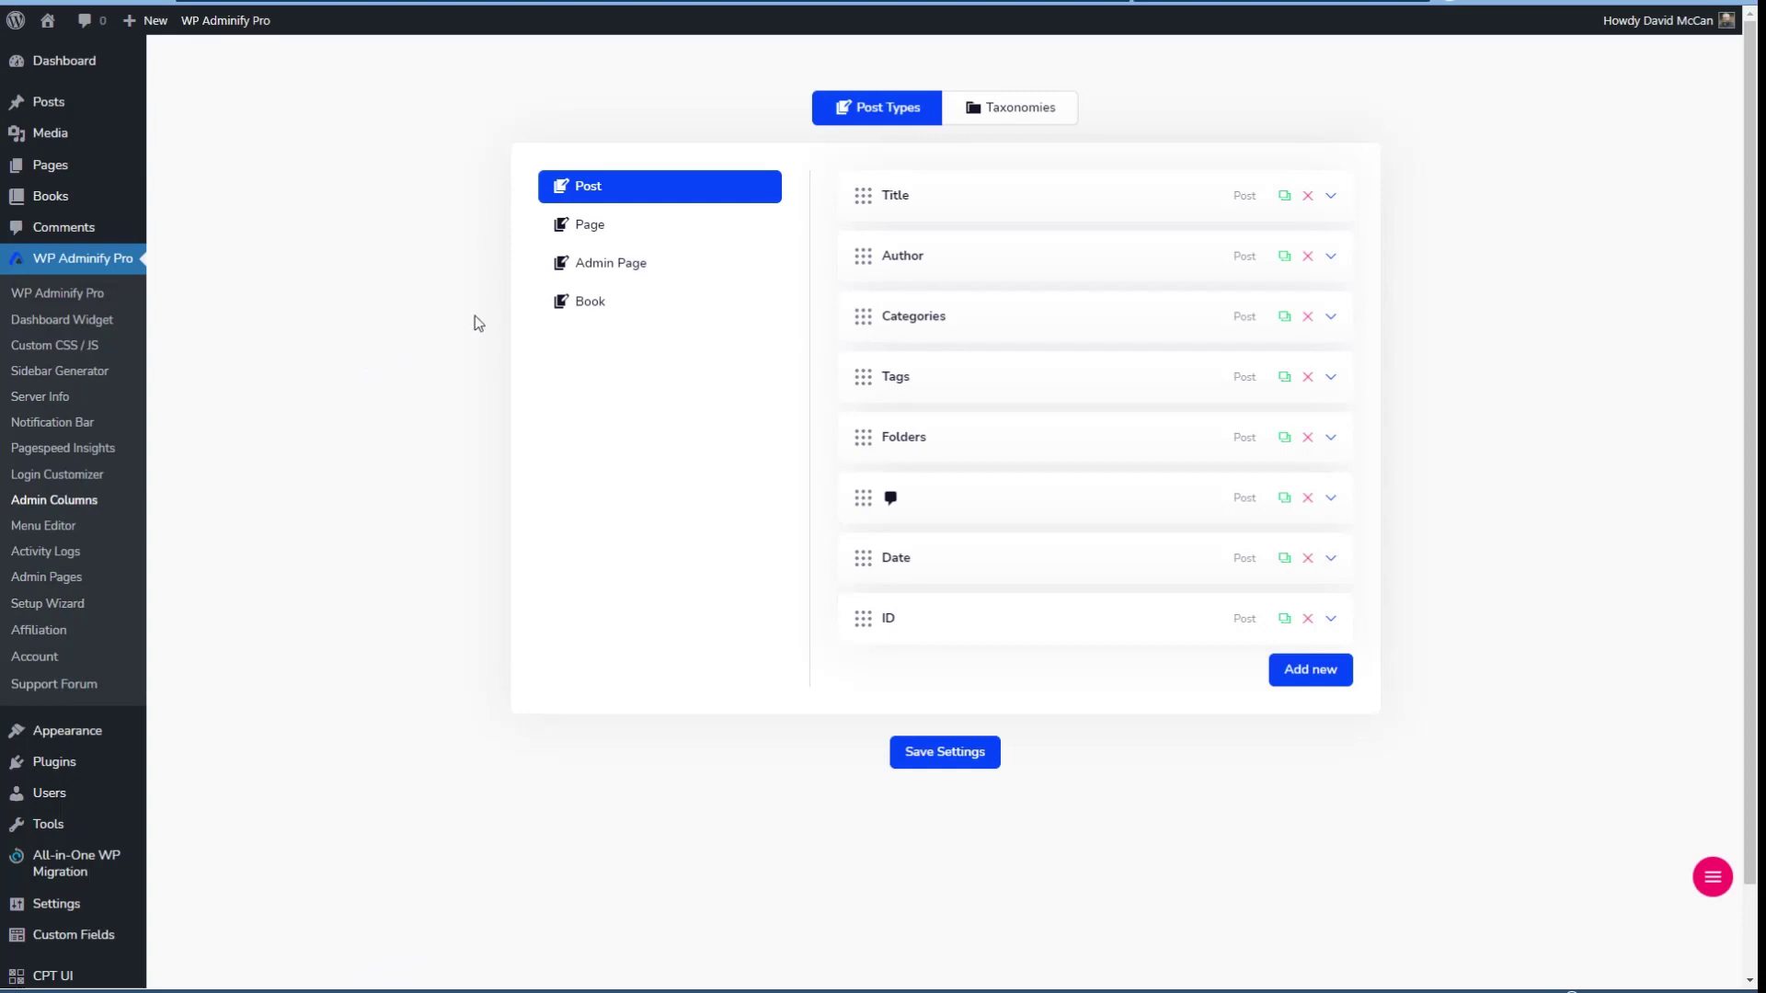
click(591, 311)
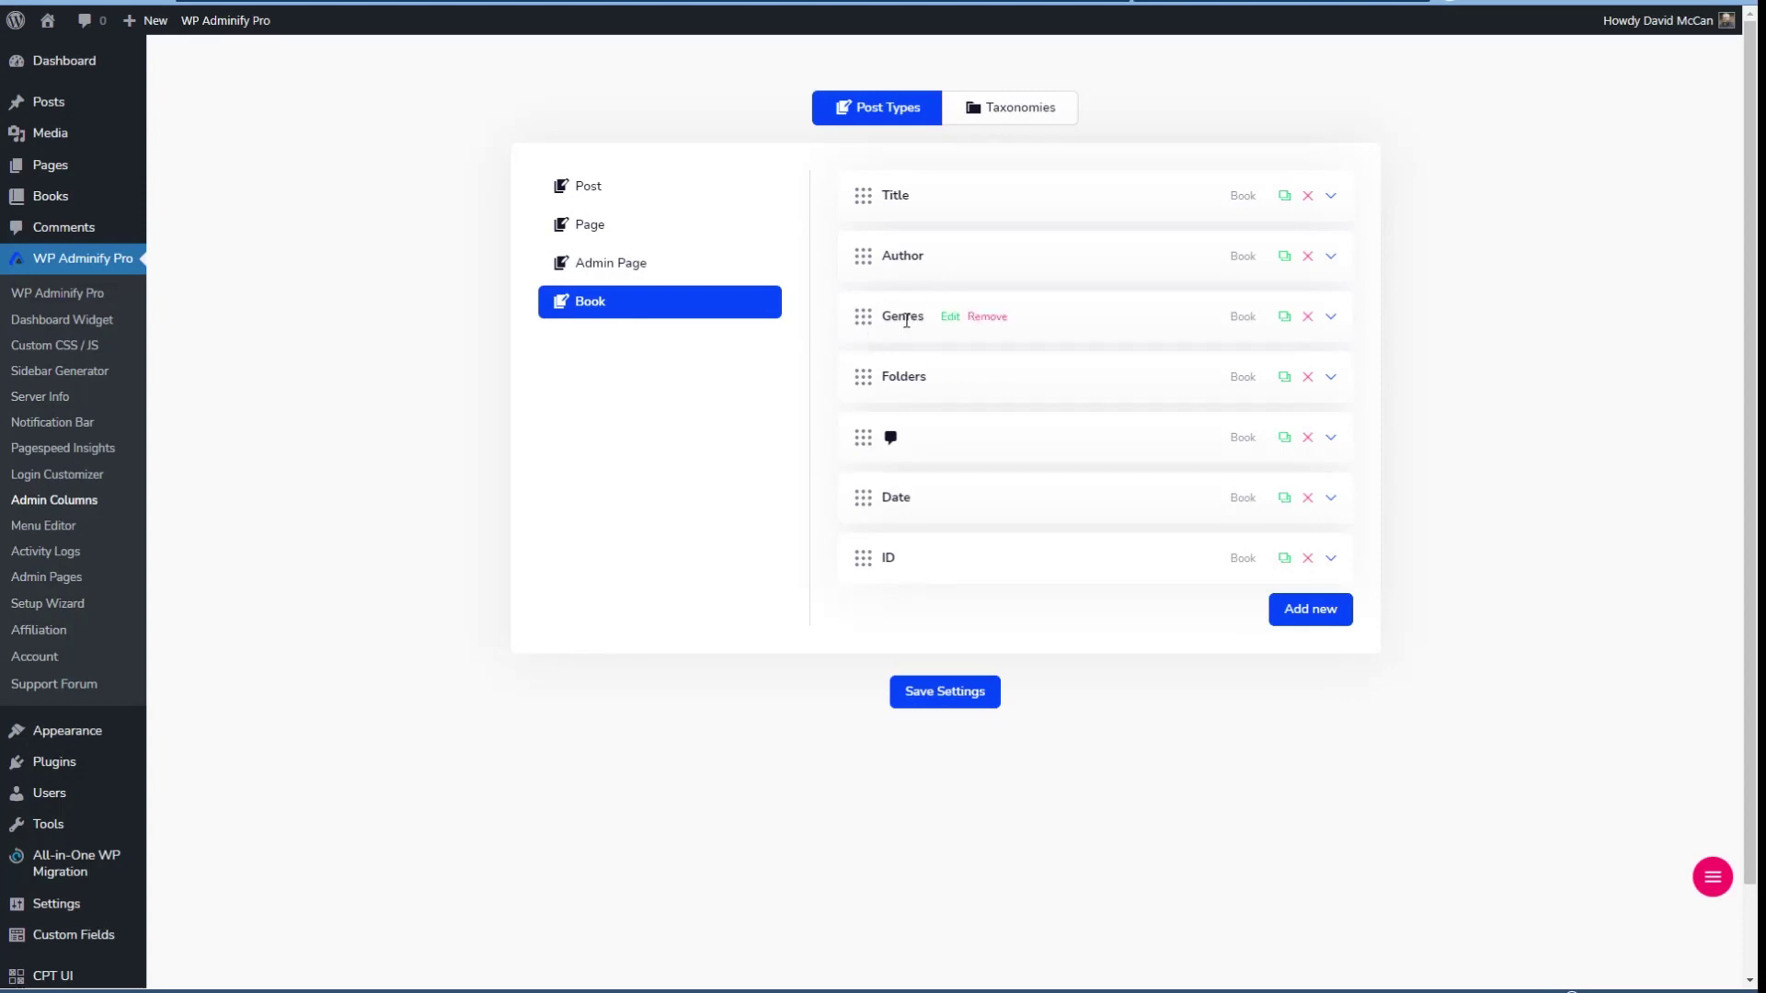
mouse_move(71, 198)
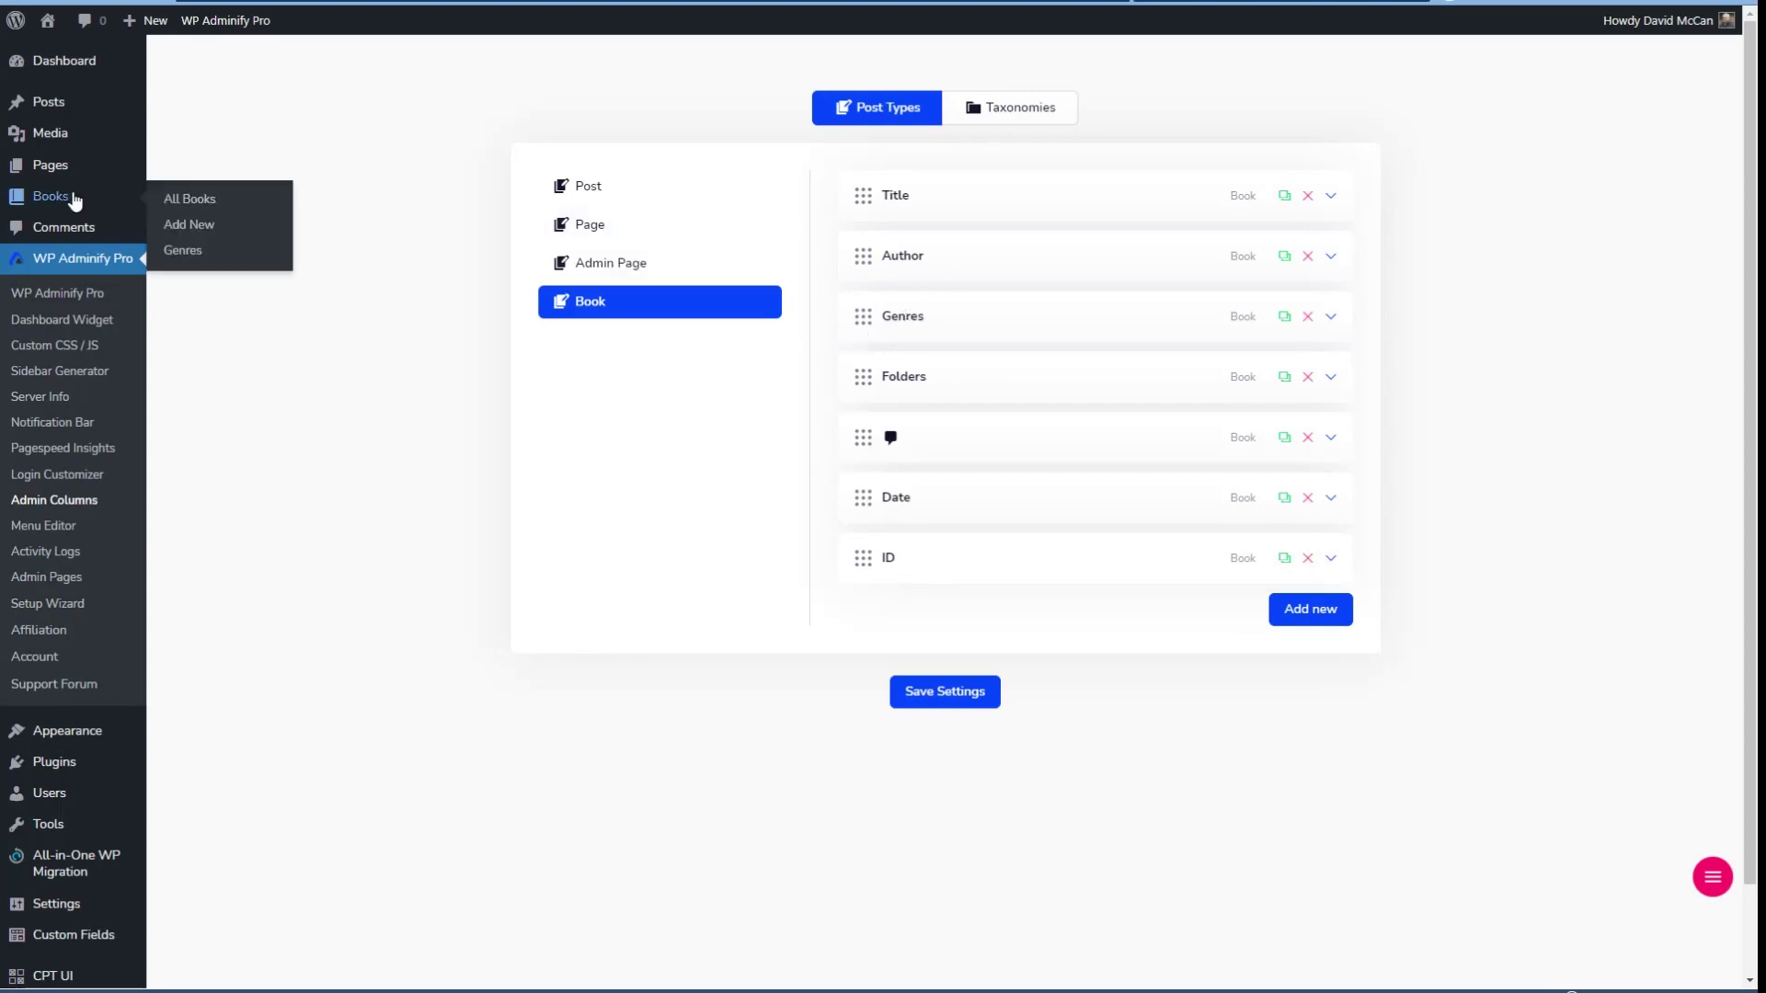
right_click(188, 202)
click(248, 207)
Inspect the column type, label and width options of the Book post type's Genres and Folders columns.
click(1333, 319)
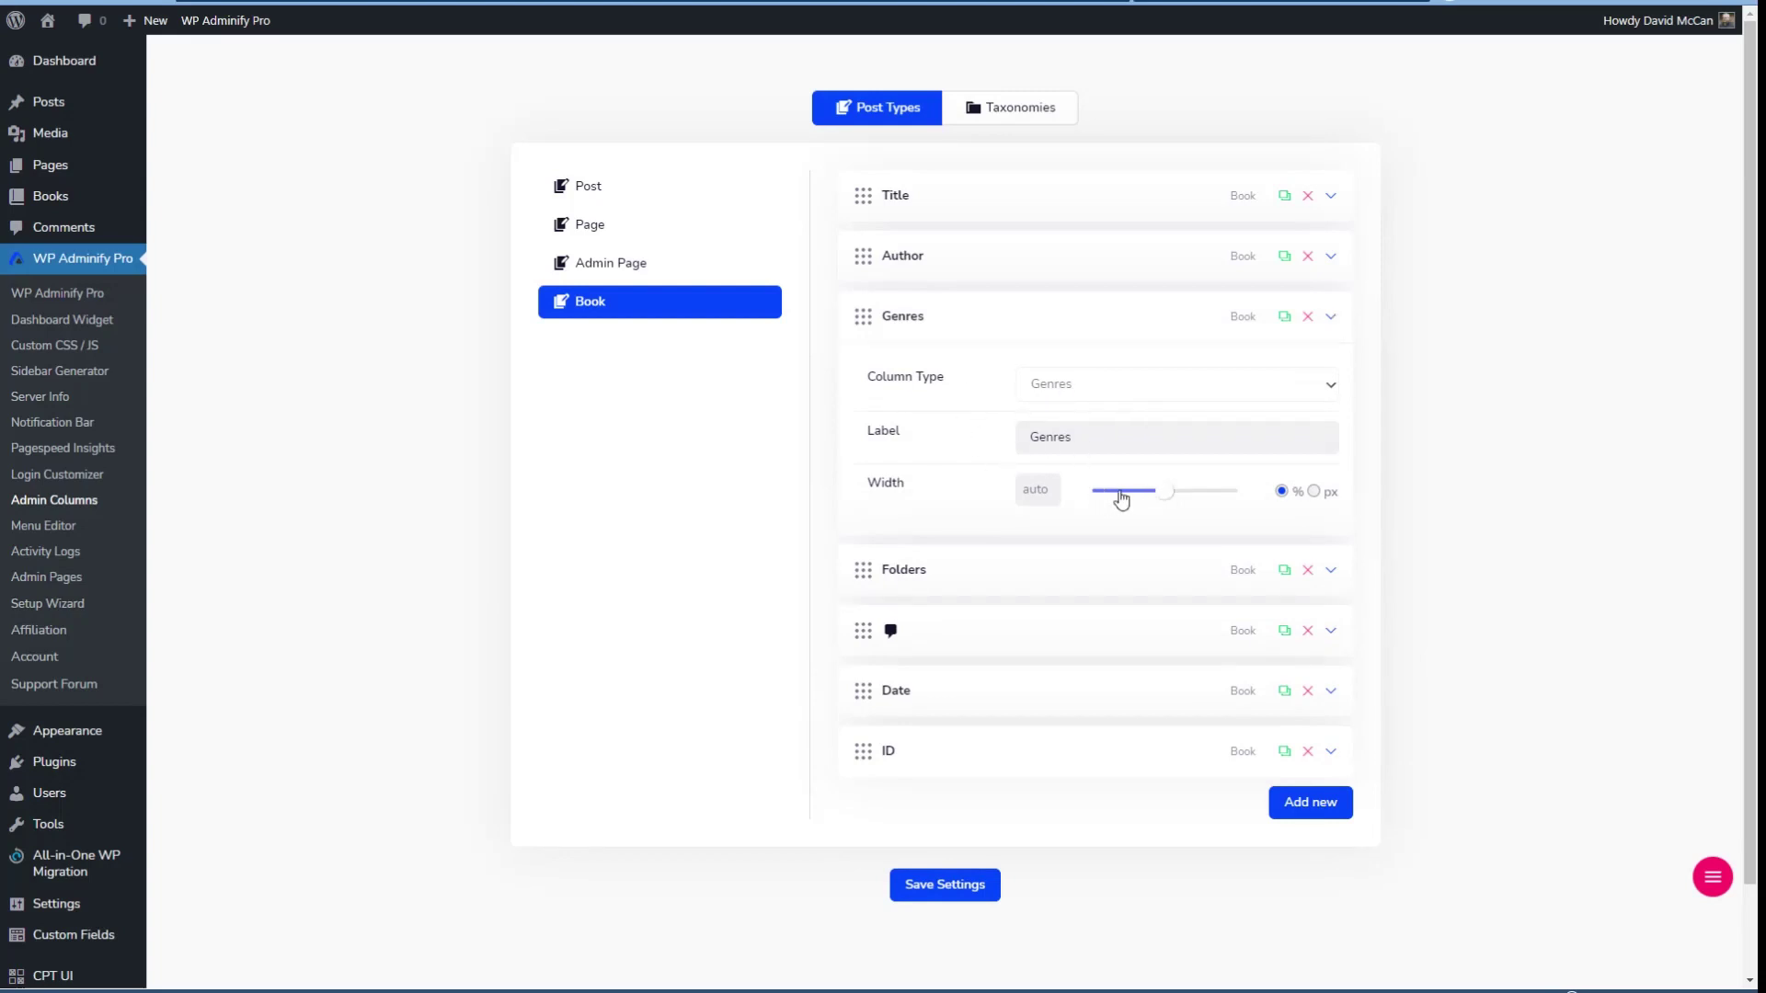
click(1341, 324)
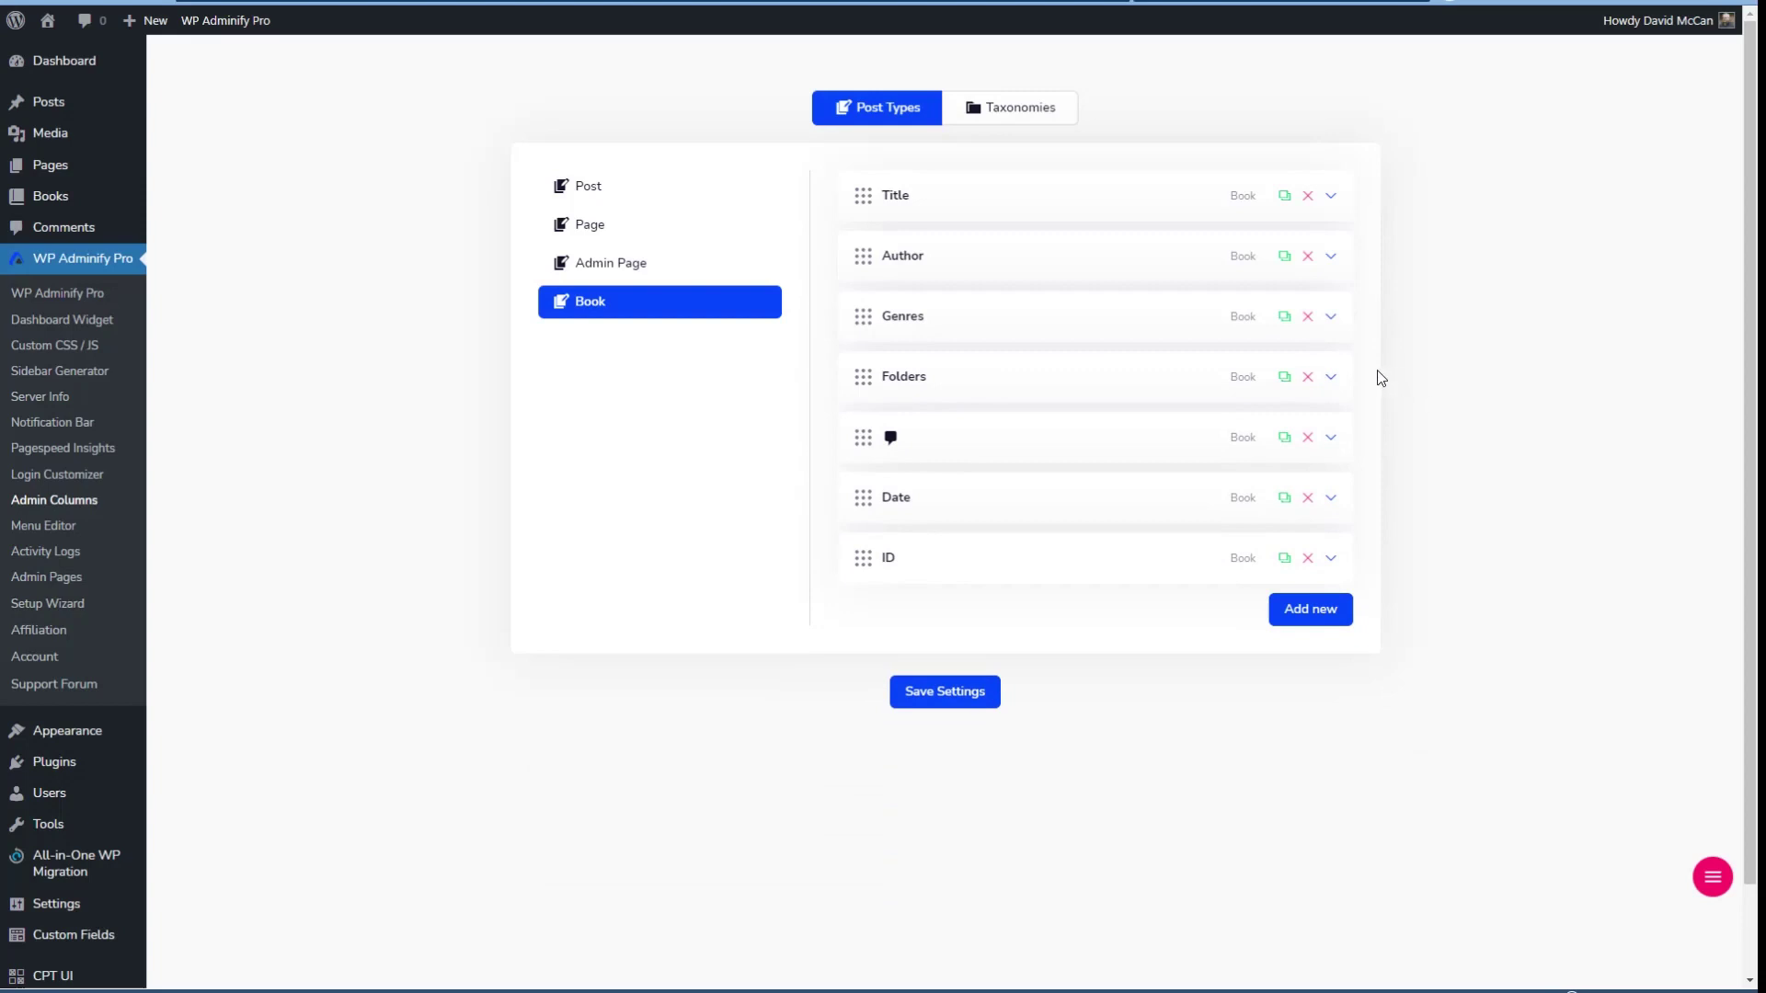
click(1331, 378)
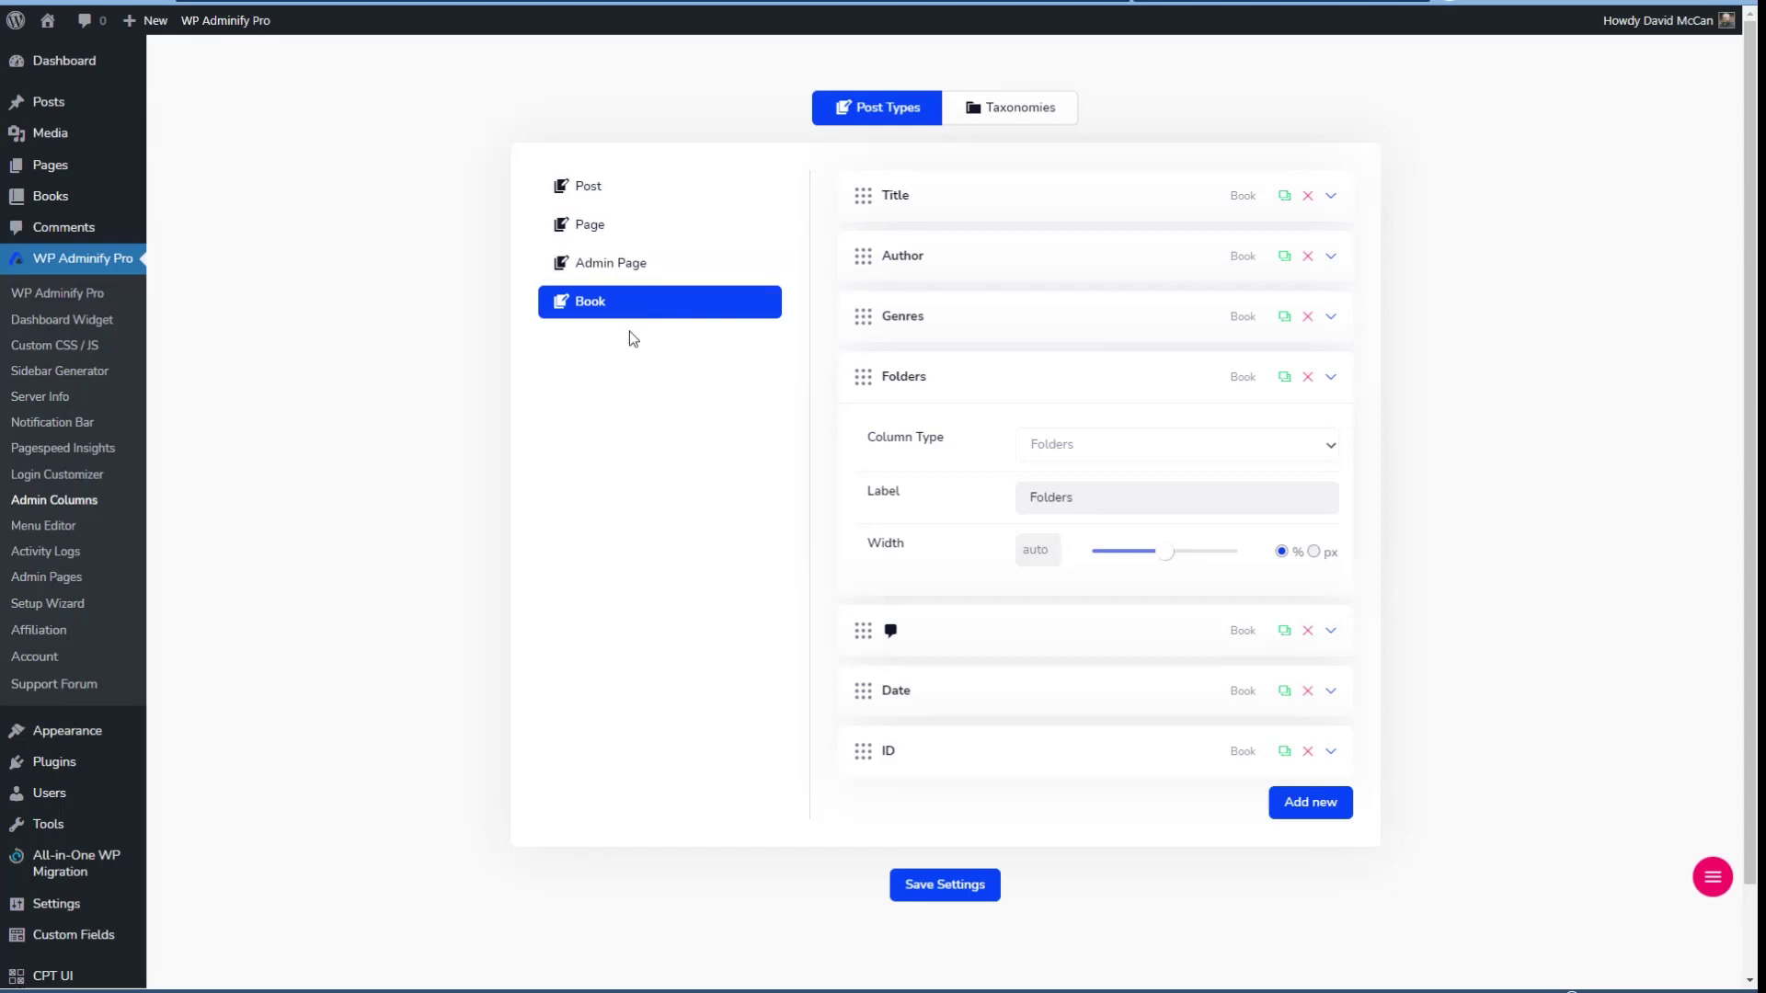
click(1332, 377)
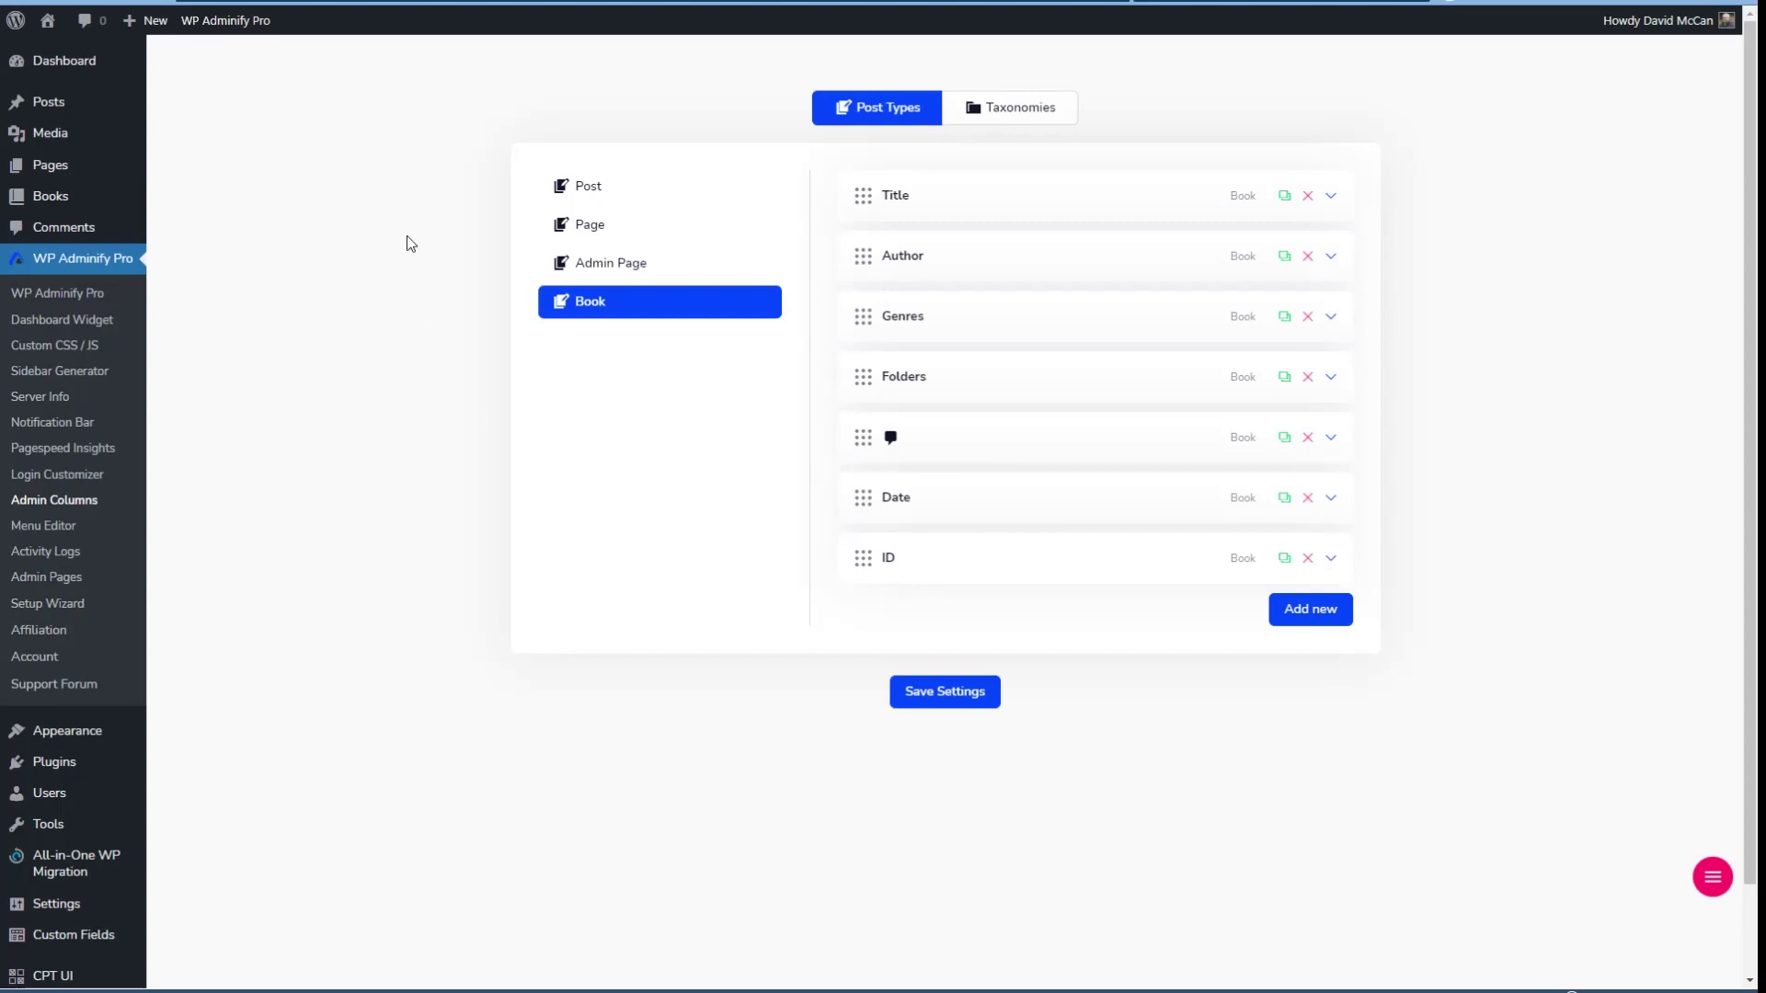
View the Folders feature in the Media Library and return to the WP Adminify Pro settings.
mouse_move(63, 138)
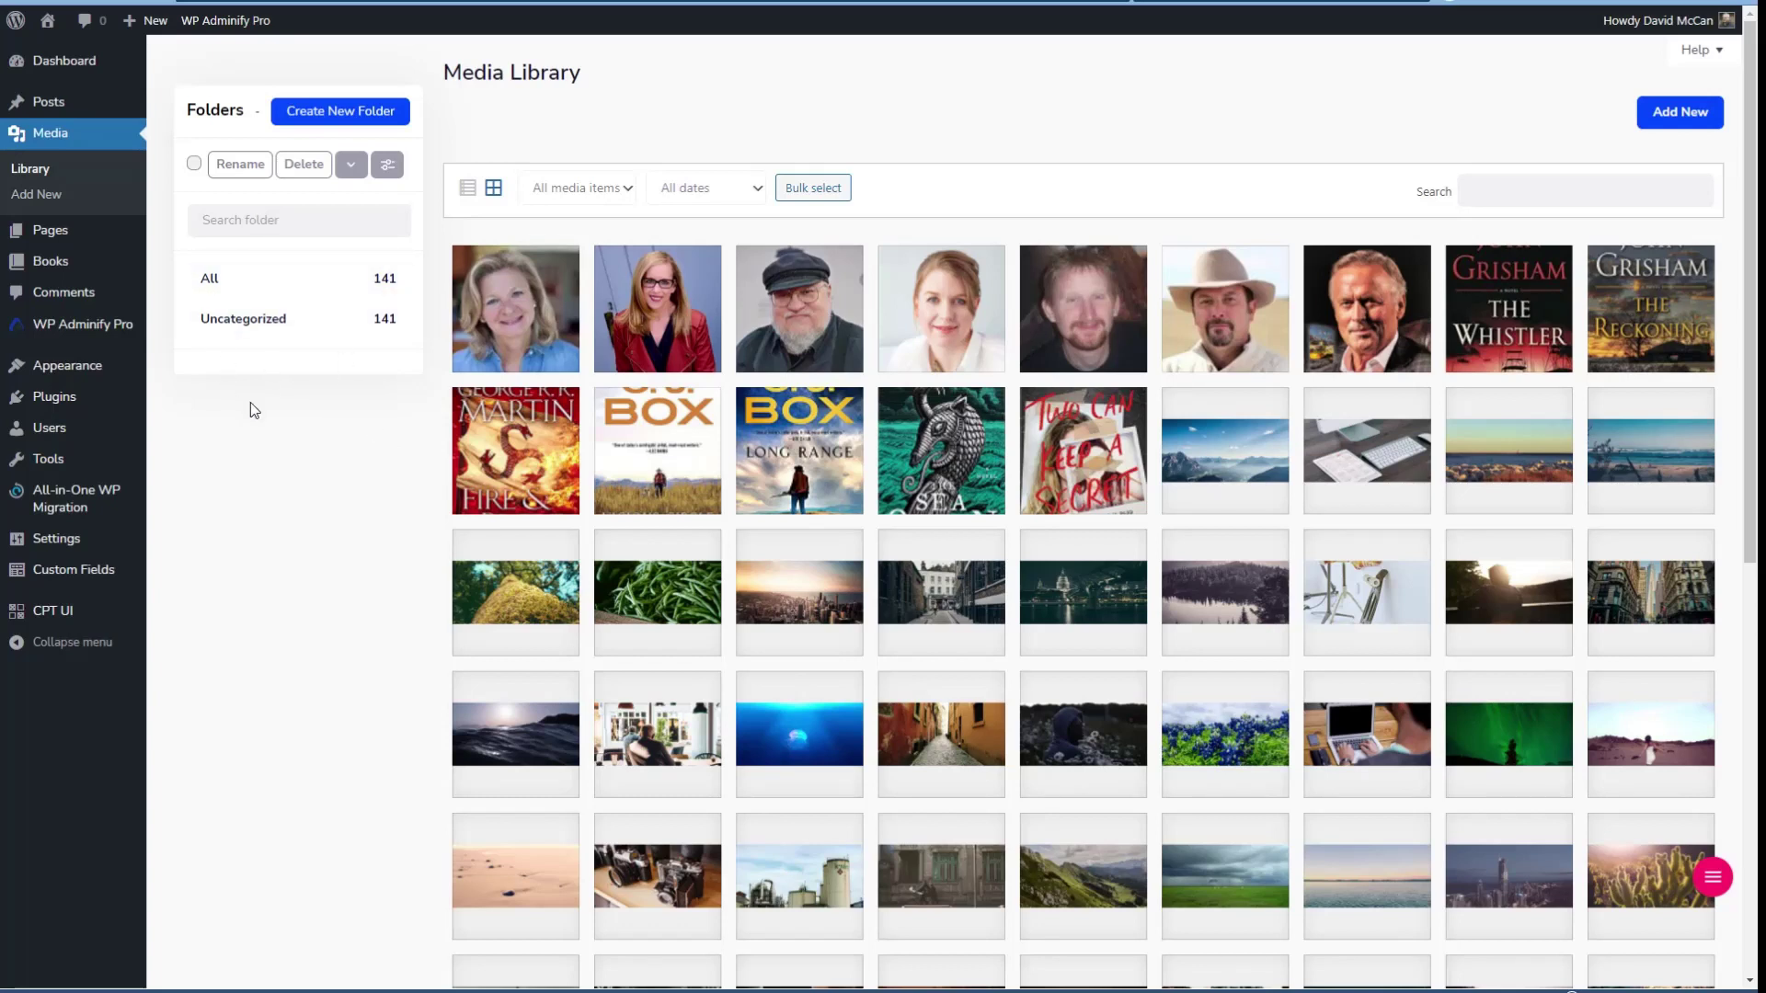
mouse_move(92, 326)
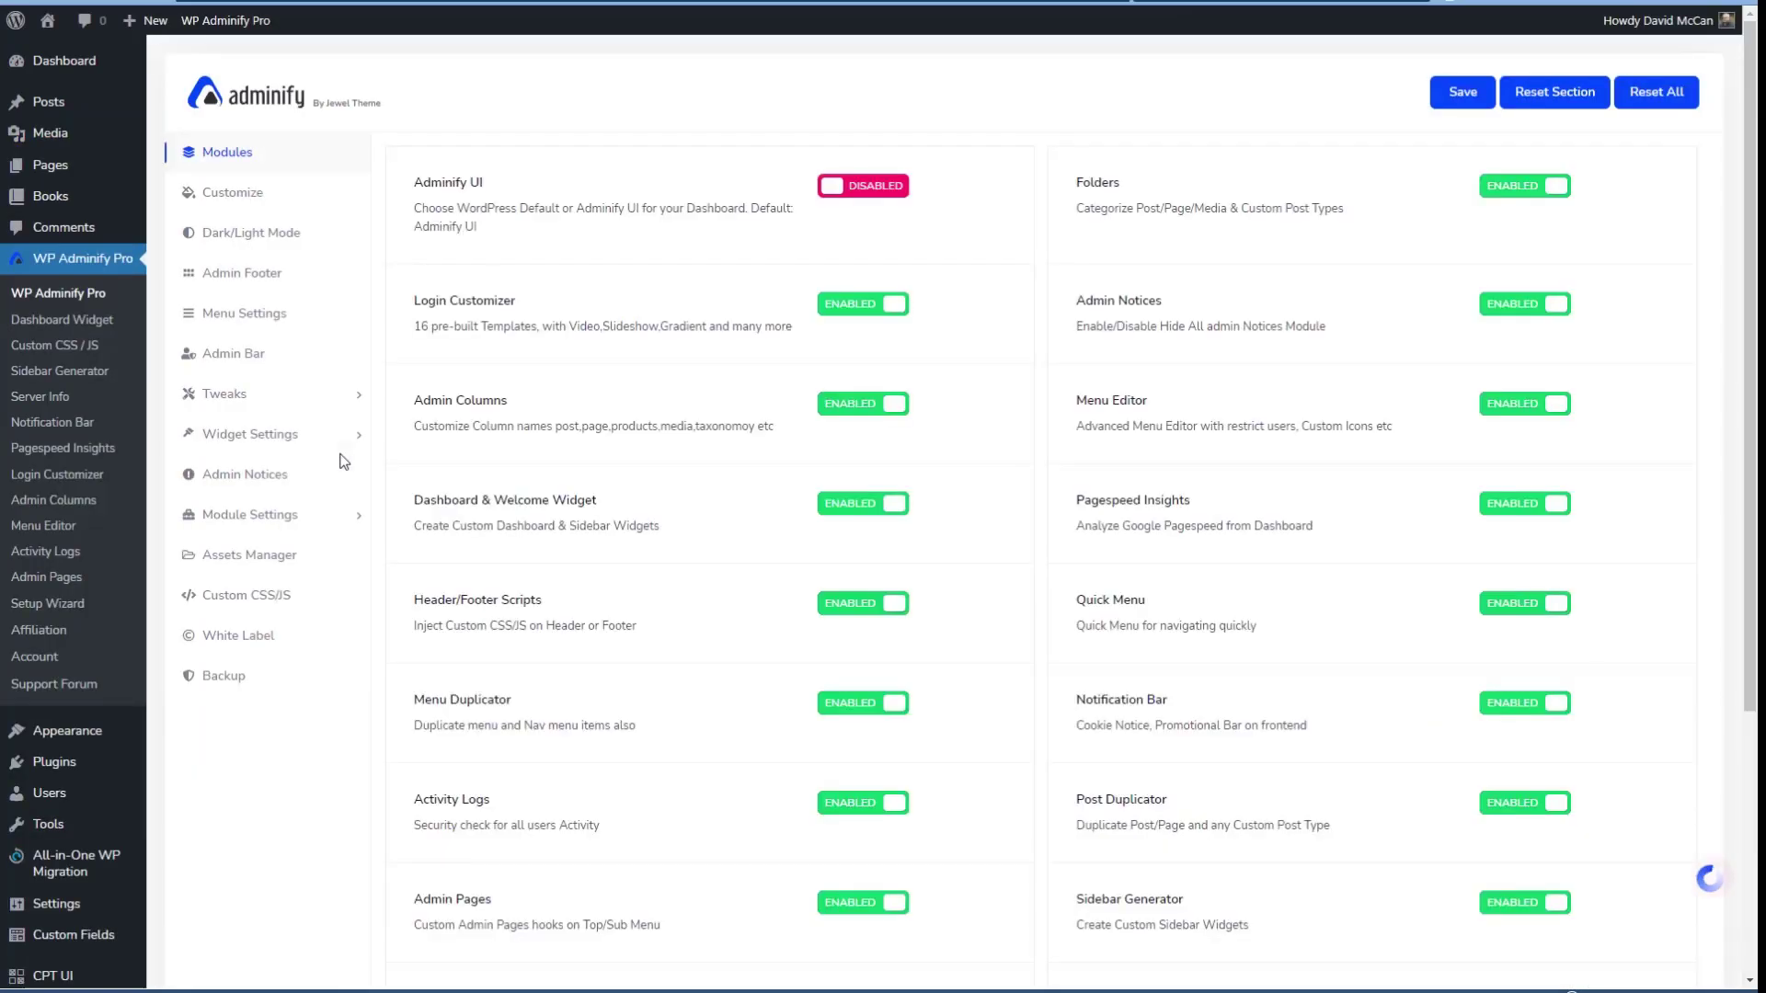
Set Hide All "Admin Notices" to Yes in the Admin Notices settings and save the changes.
click(256, 480)
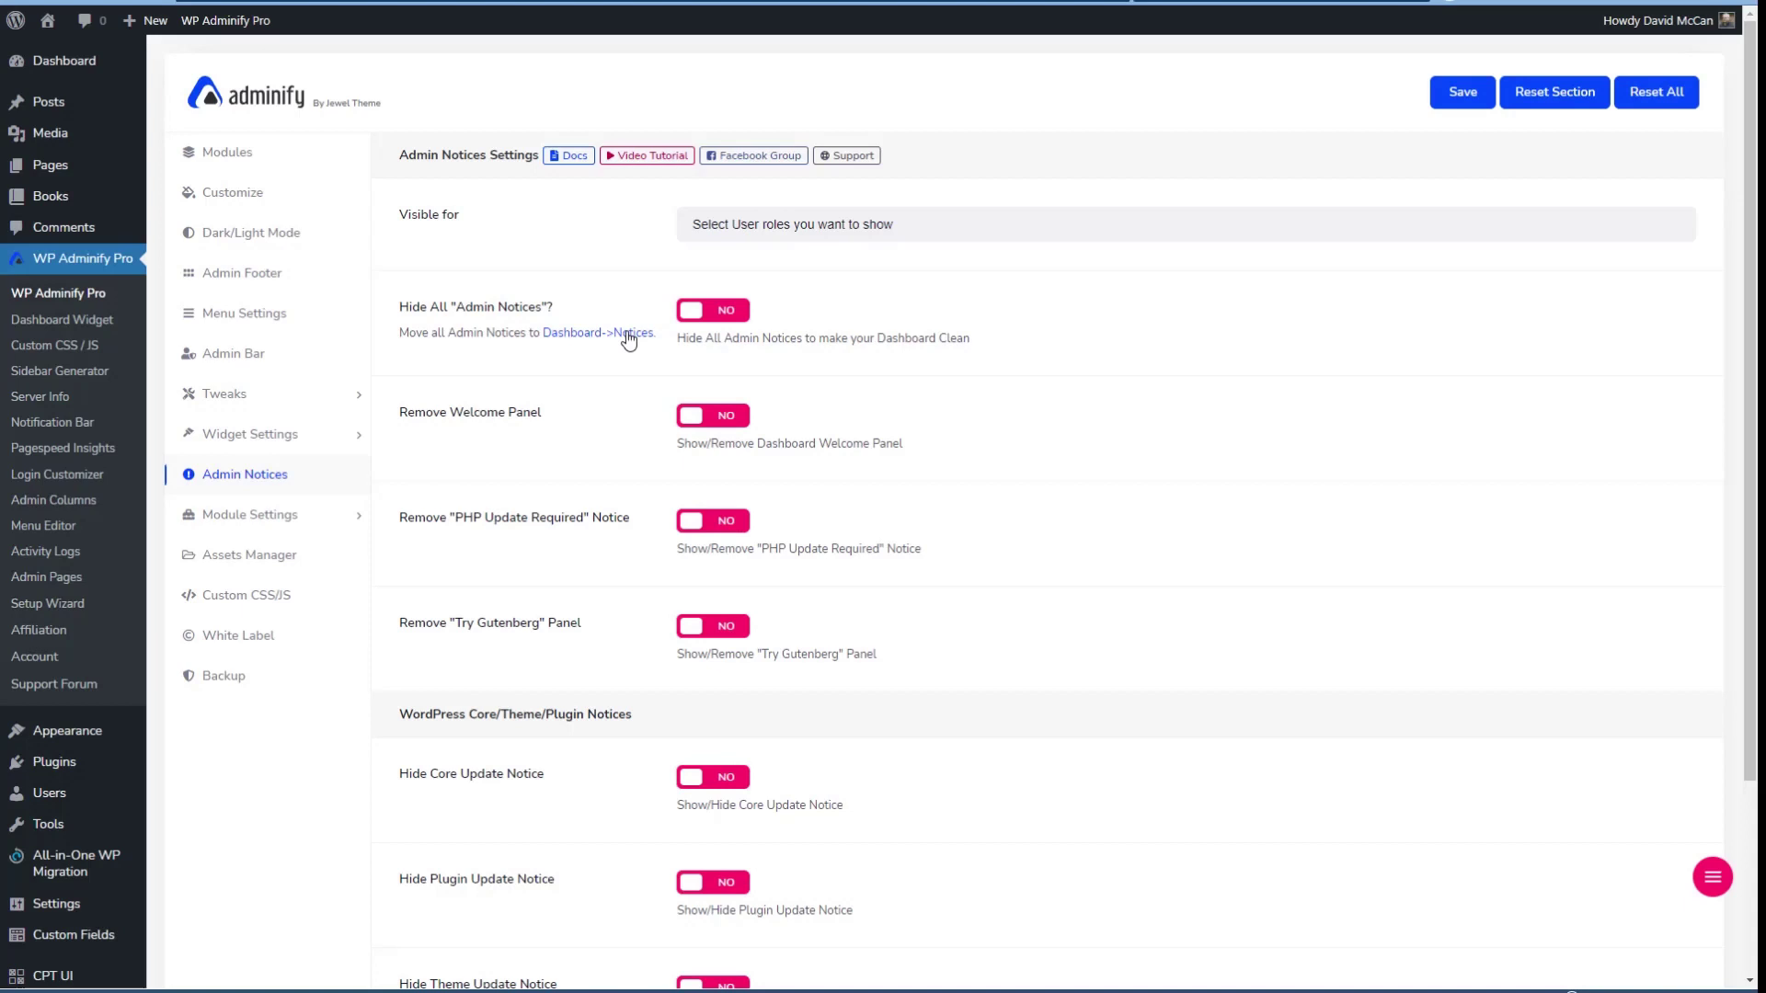
click(731, 317)
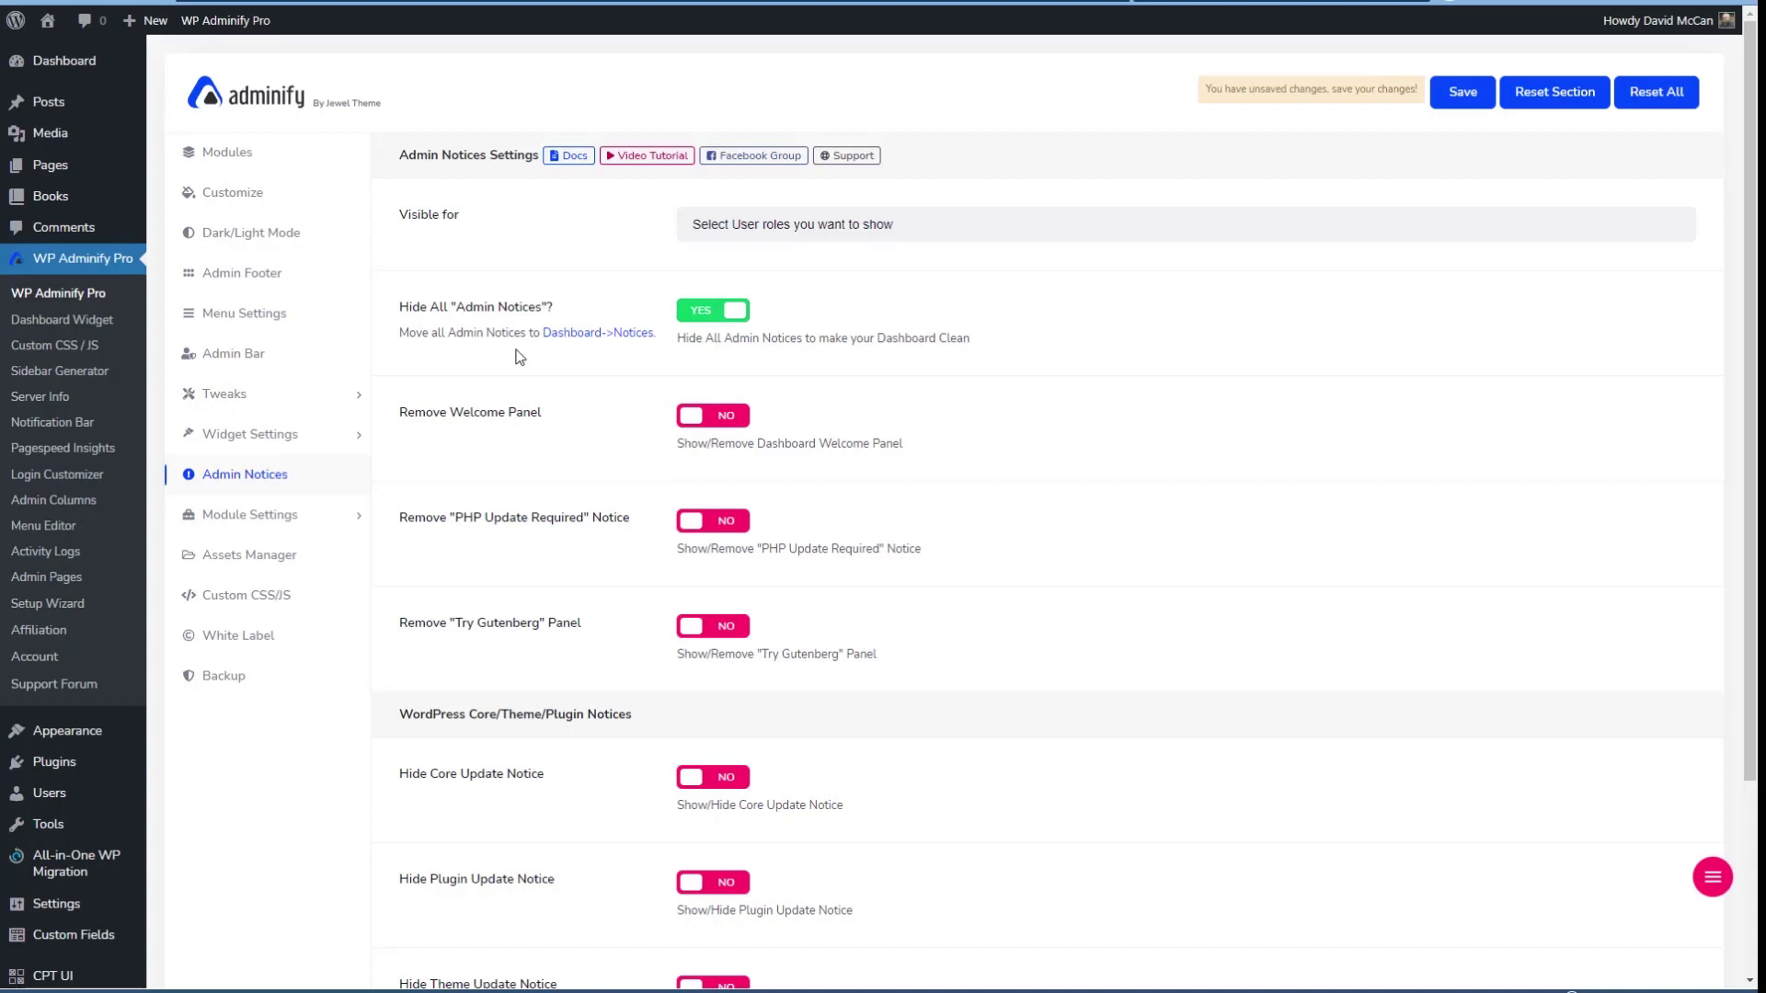
scroll(520, 357, down, 2)
scroll(517, 349, up, 2)
click(1454, 92)
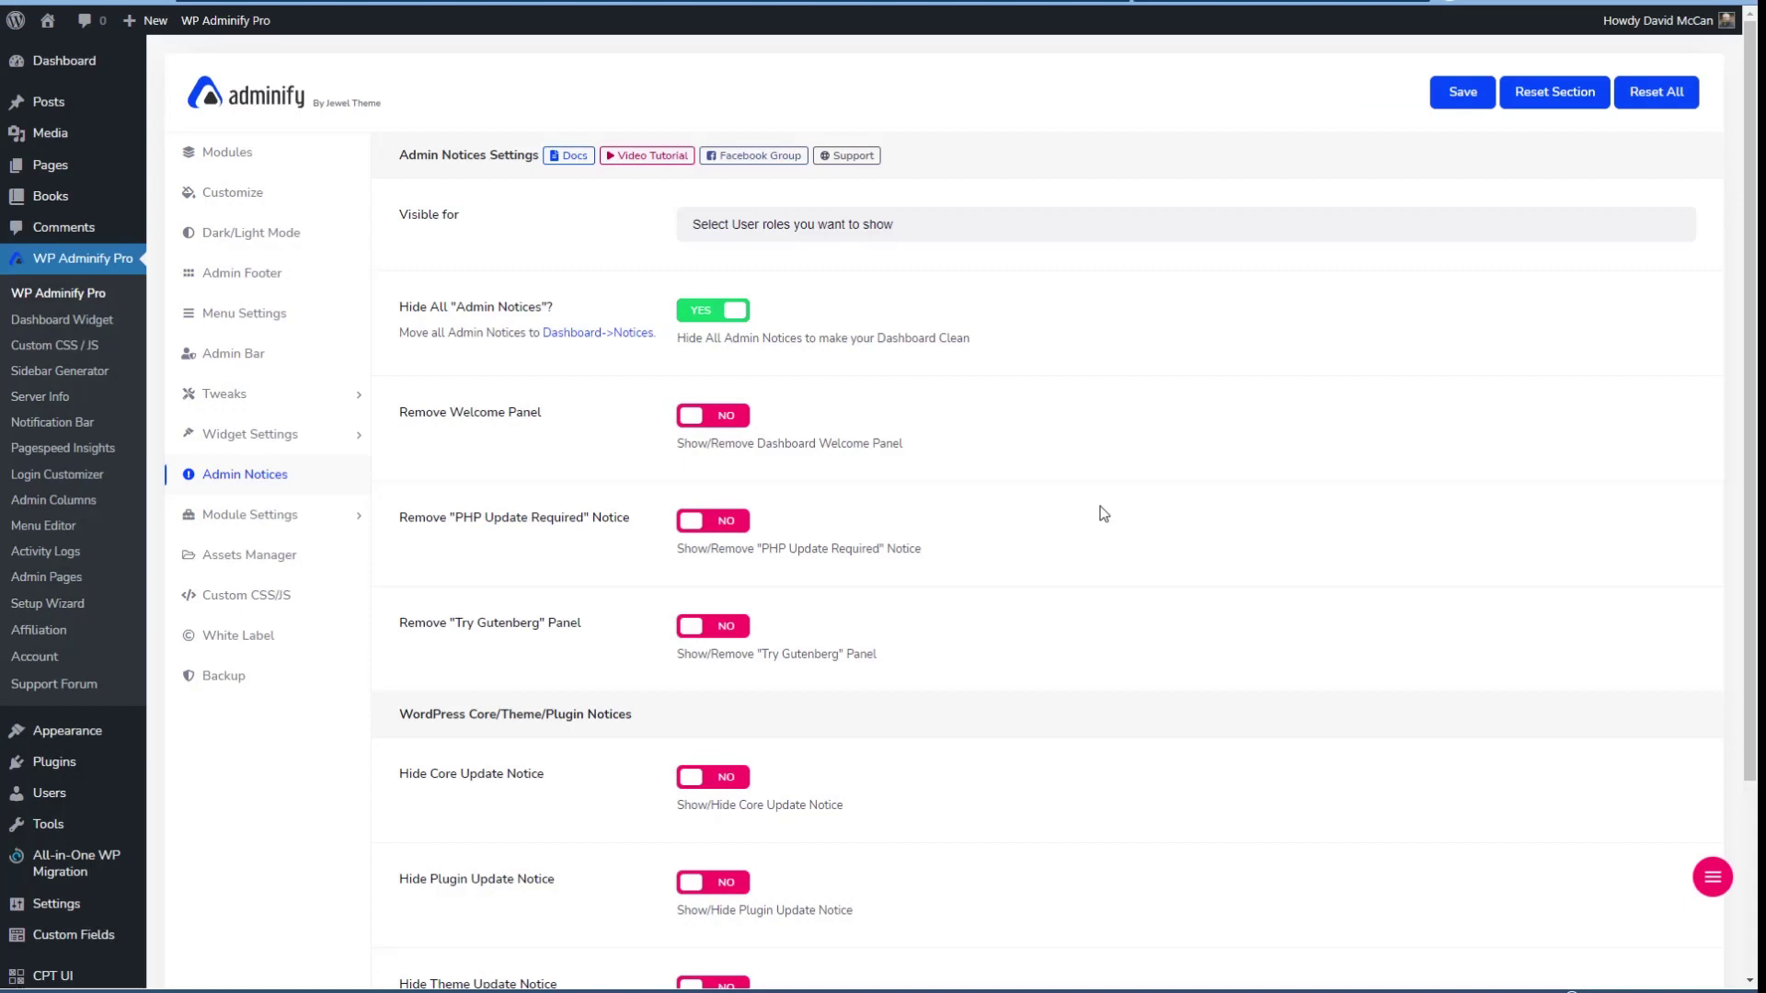
Check the Notices page under the Dashboard and return to the WP Adminify Pro settings.
mouse_move(69, 64)
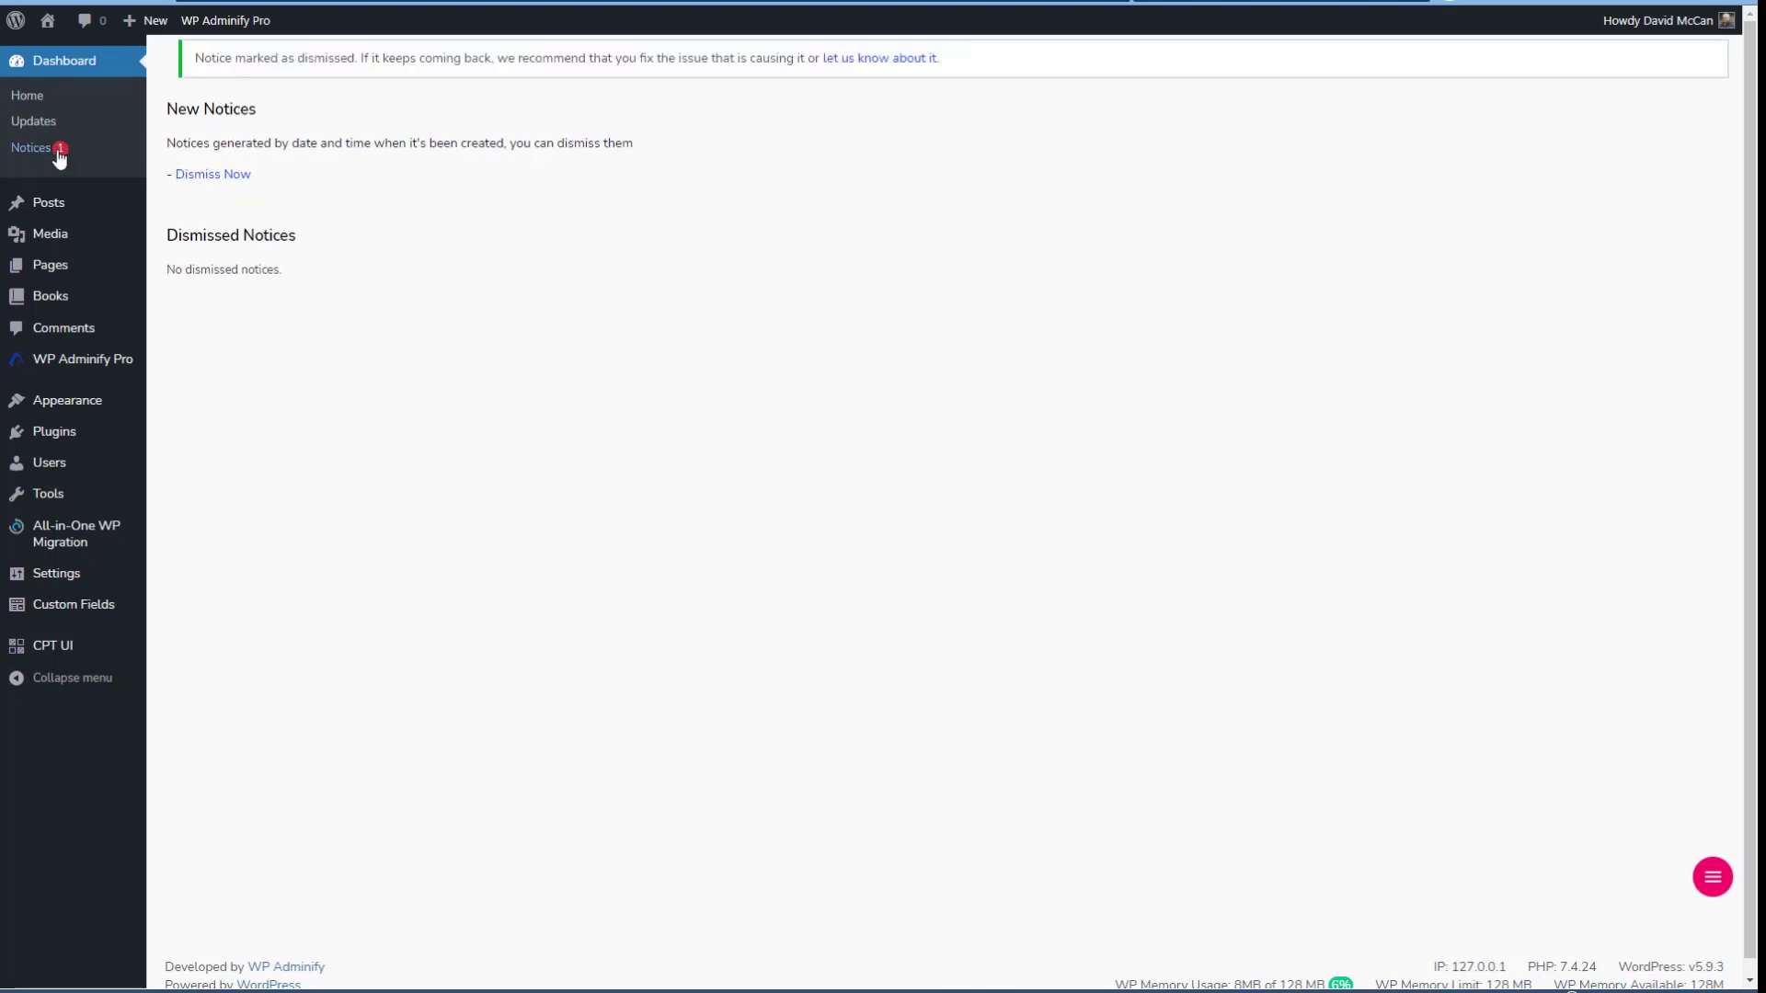
mouse_move(110, 366)
click(190, 365)
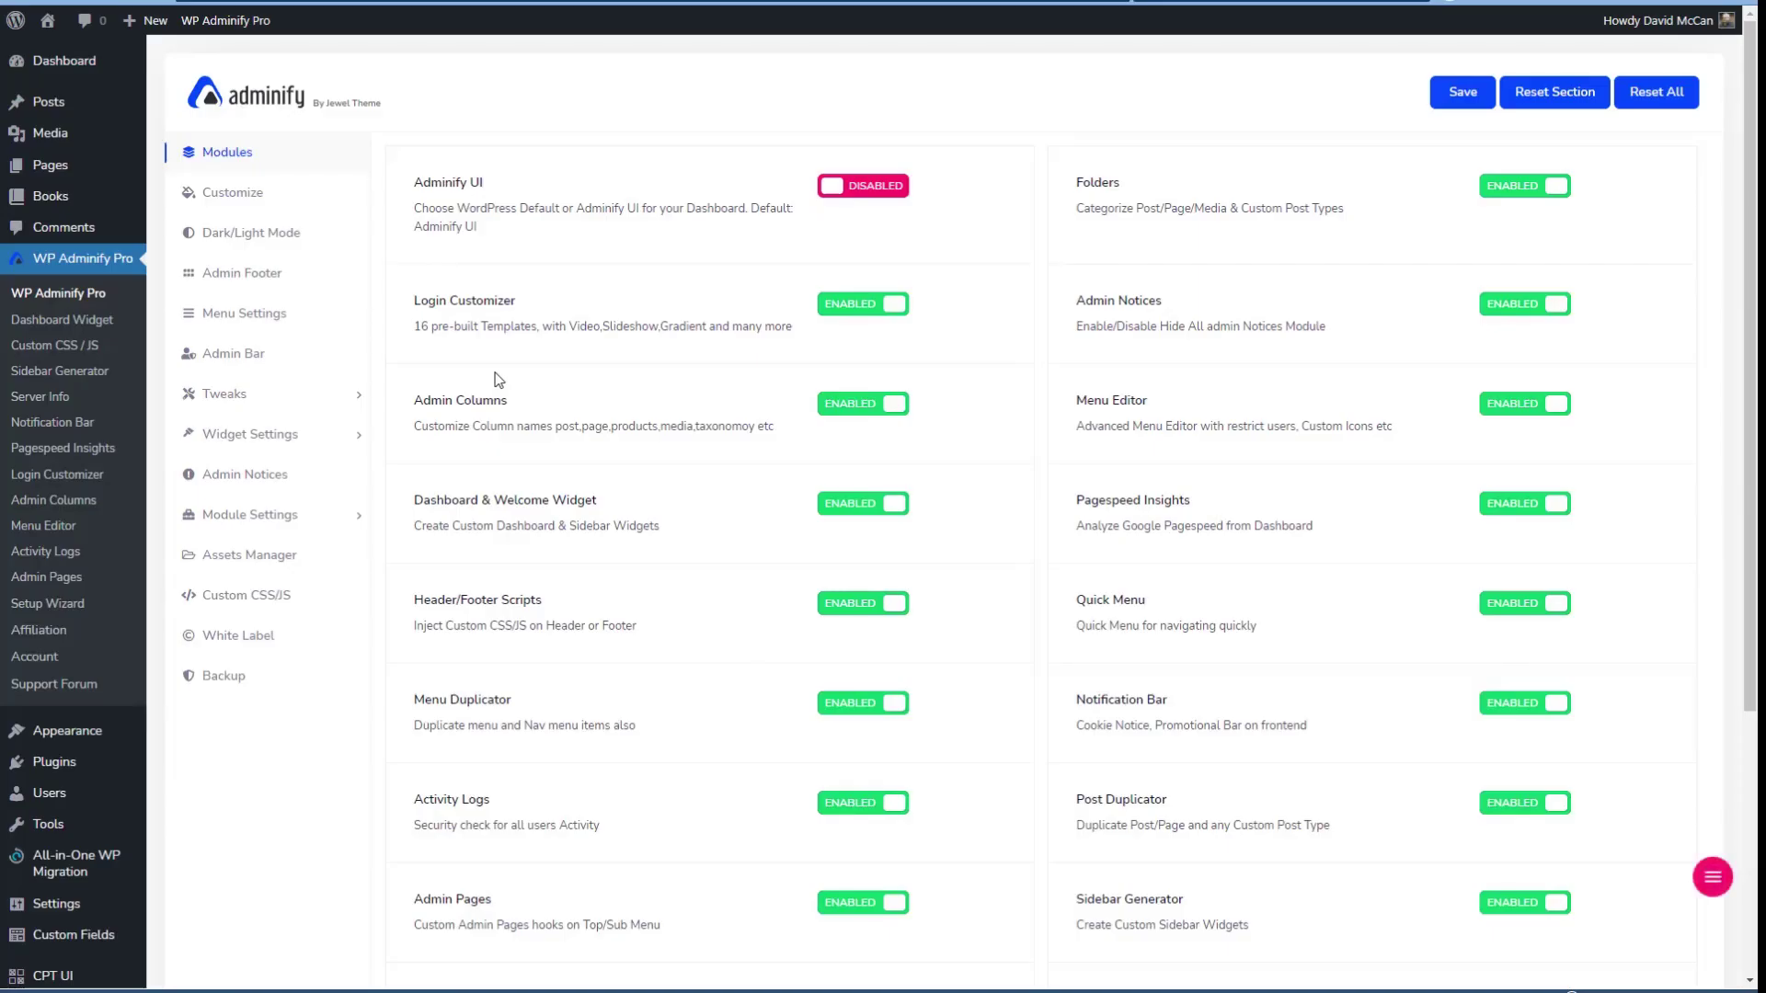
Review the Admin Footer settings, including the footer text editor, and compare them with the page's footer.
click(247, 275)
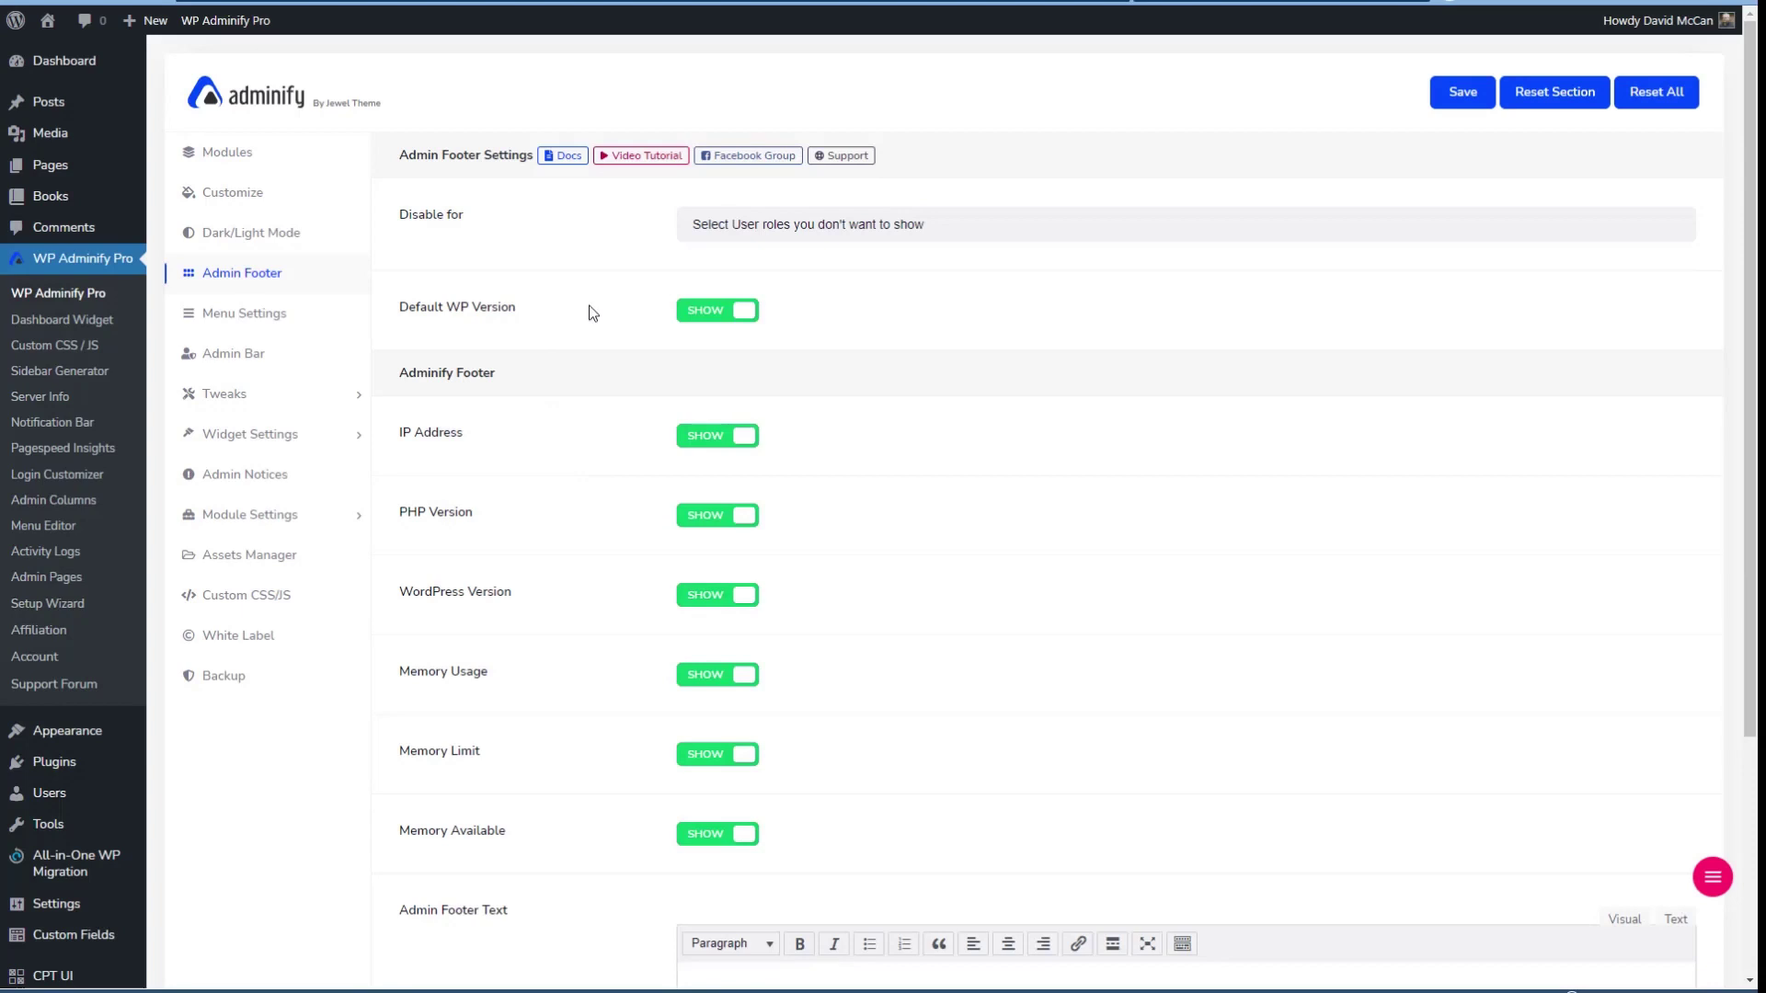
scroll(584, 310, down, 2)
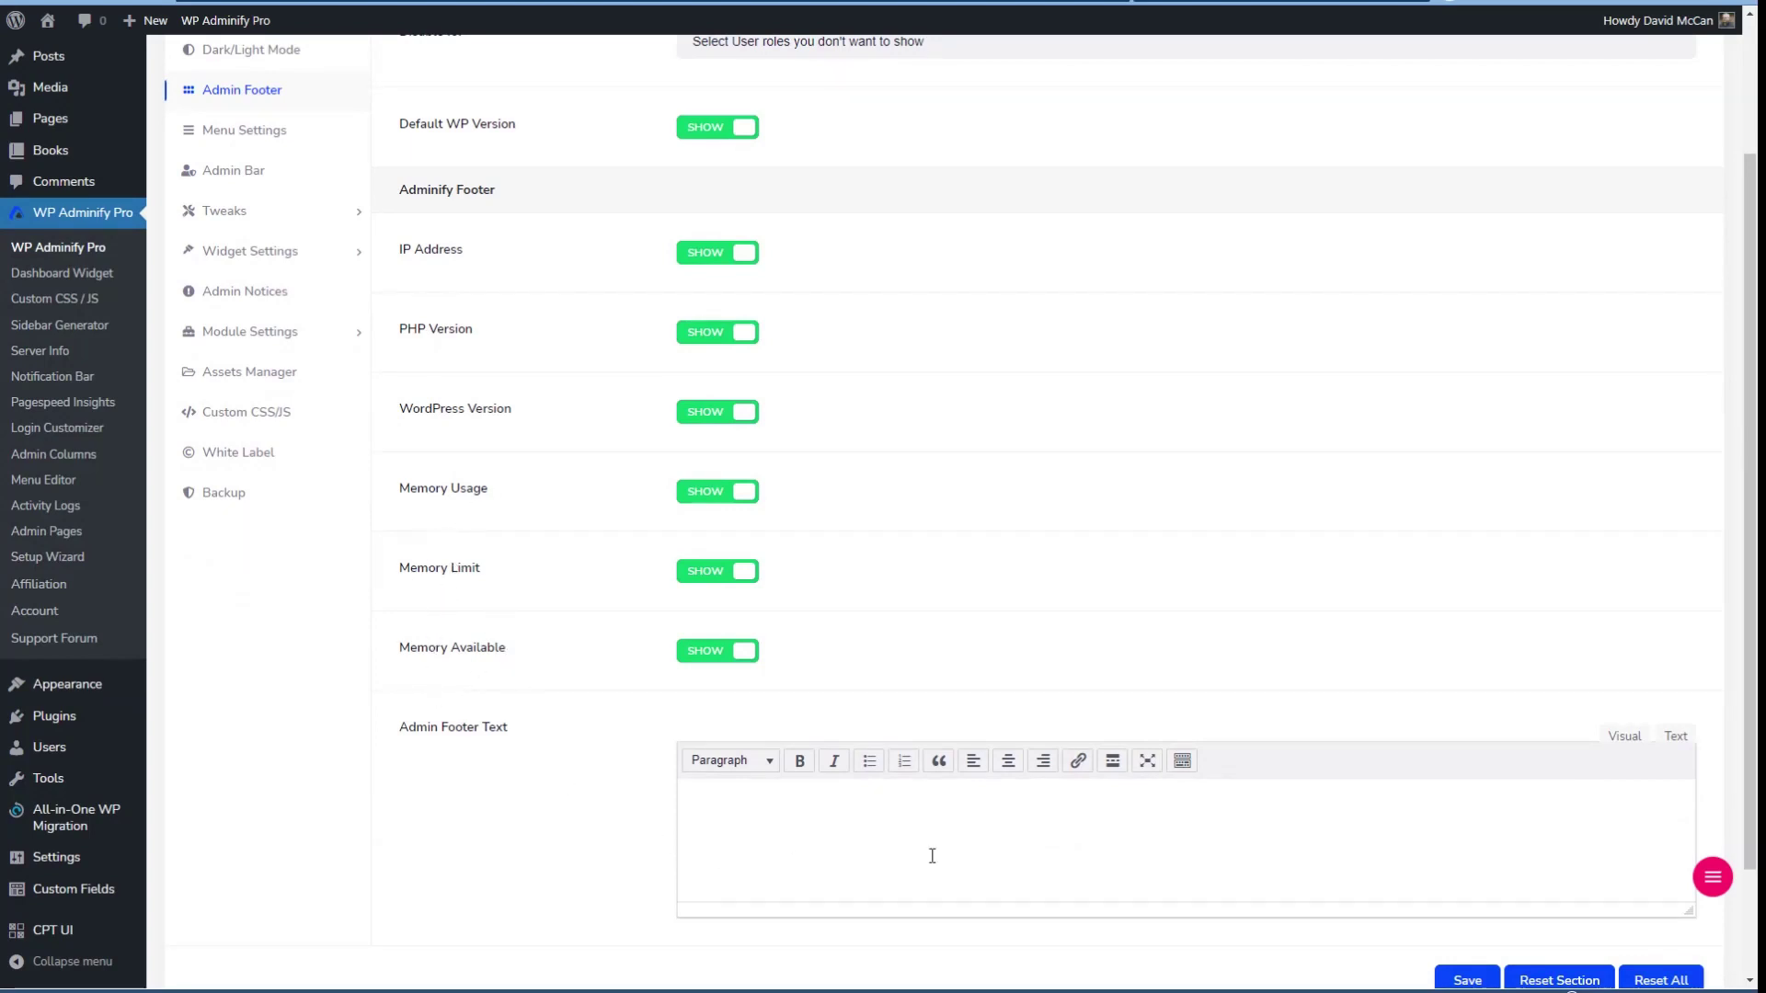
scroll(681, 778, down, 3)
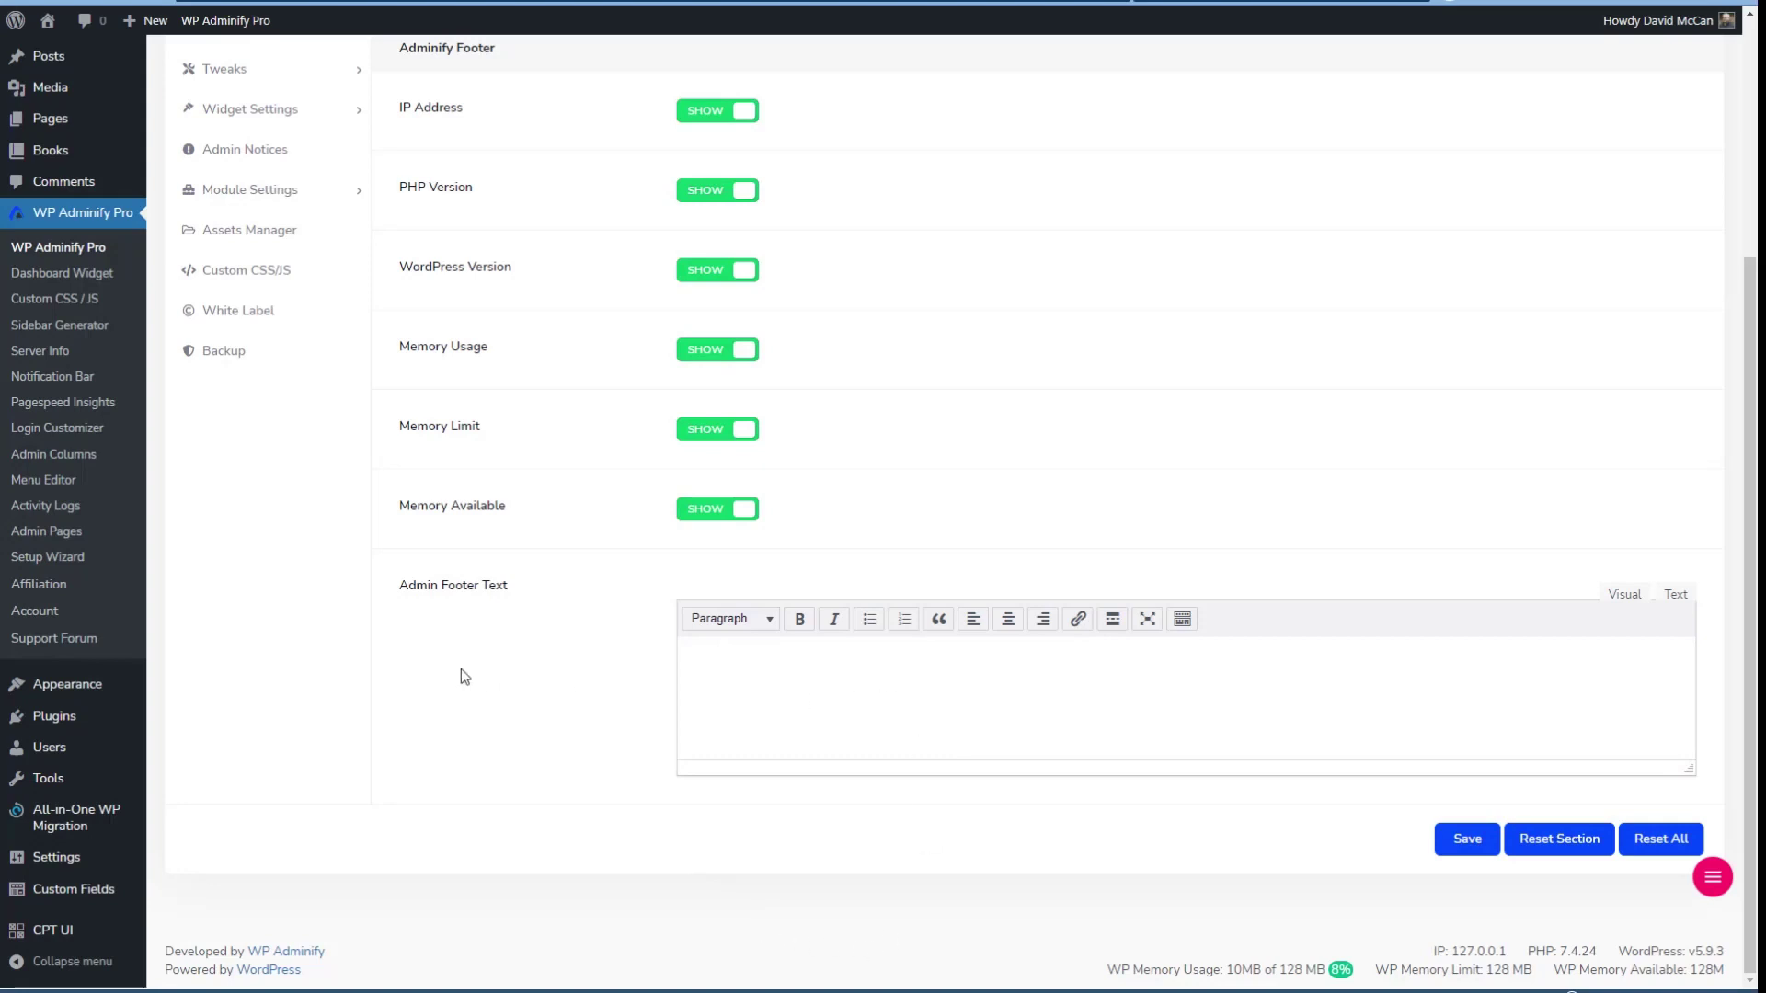
scroll(464, 676, up, 4)
Review the Head section of the Tweaks settings for removing unnecessary links, scripts and styles.
click(223, 396)
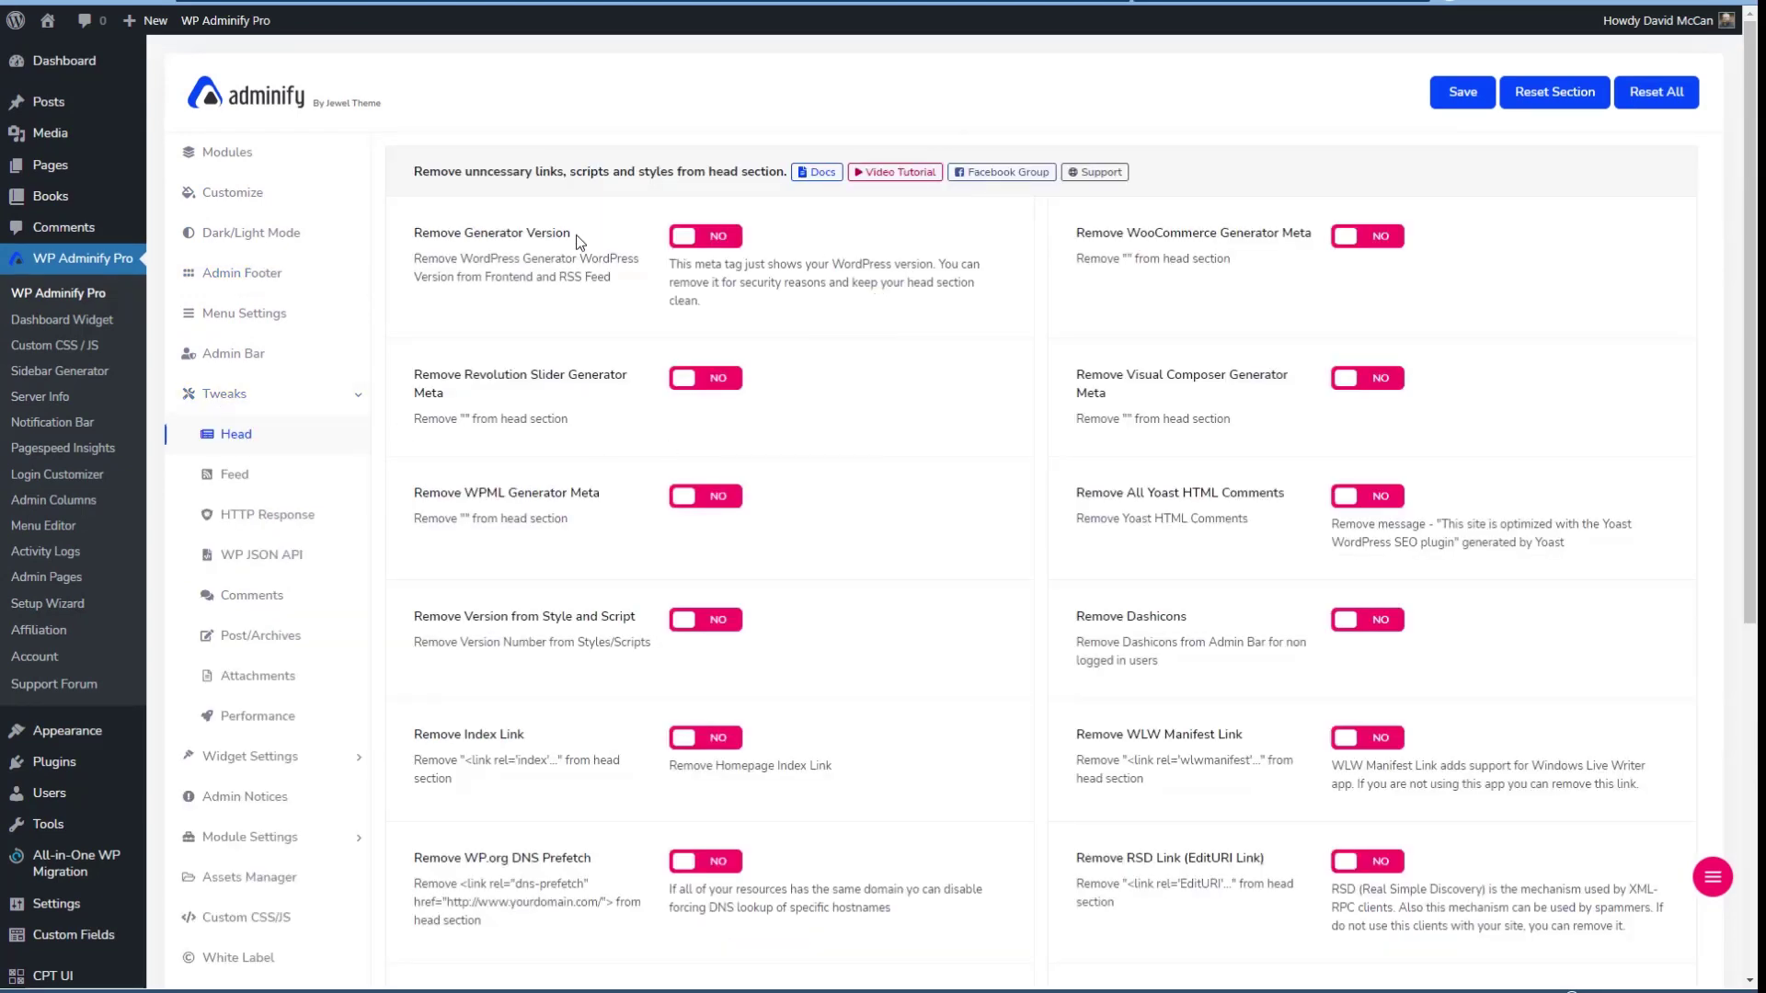
scroll(938, 513, down, 5)
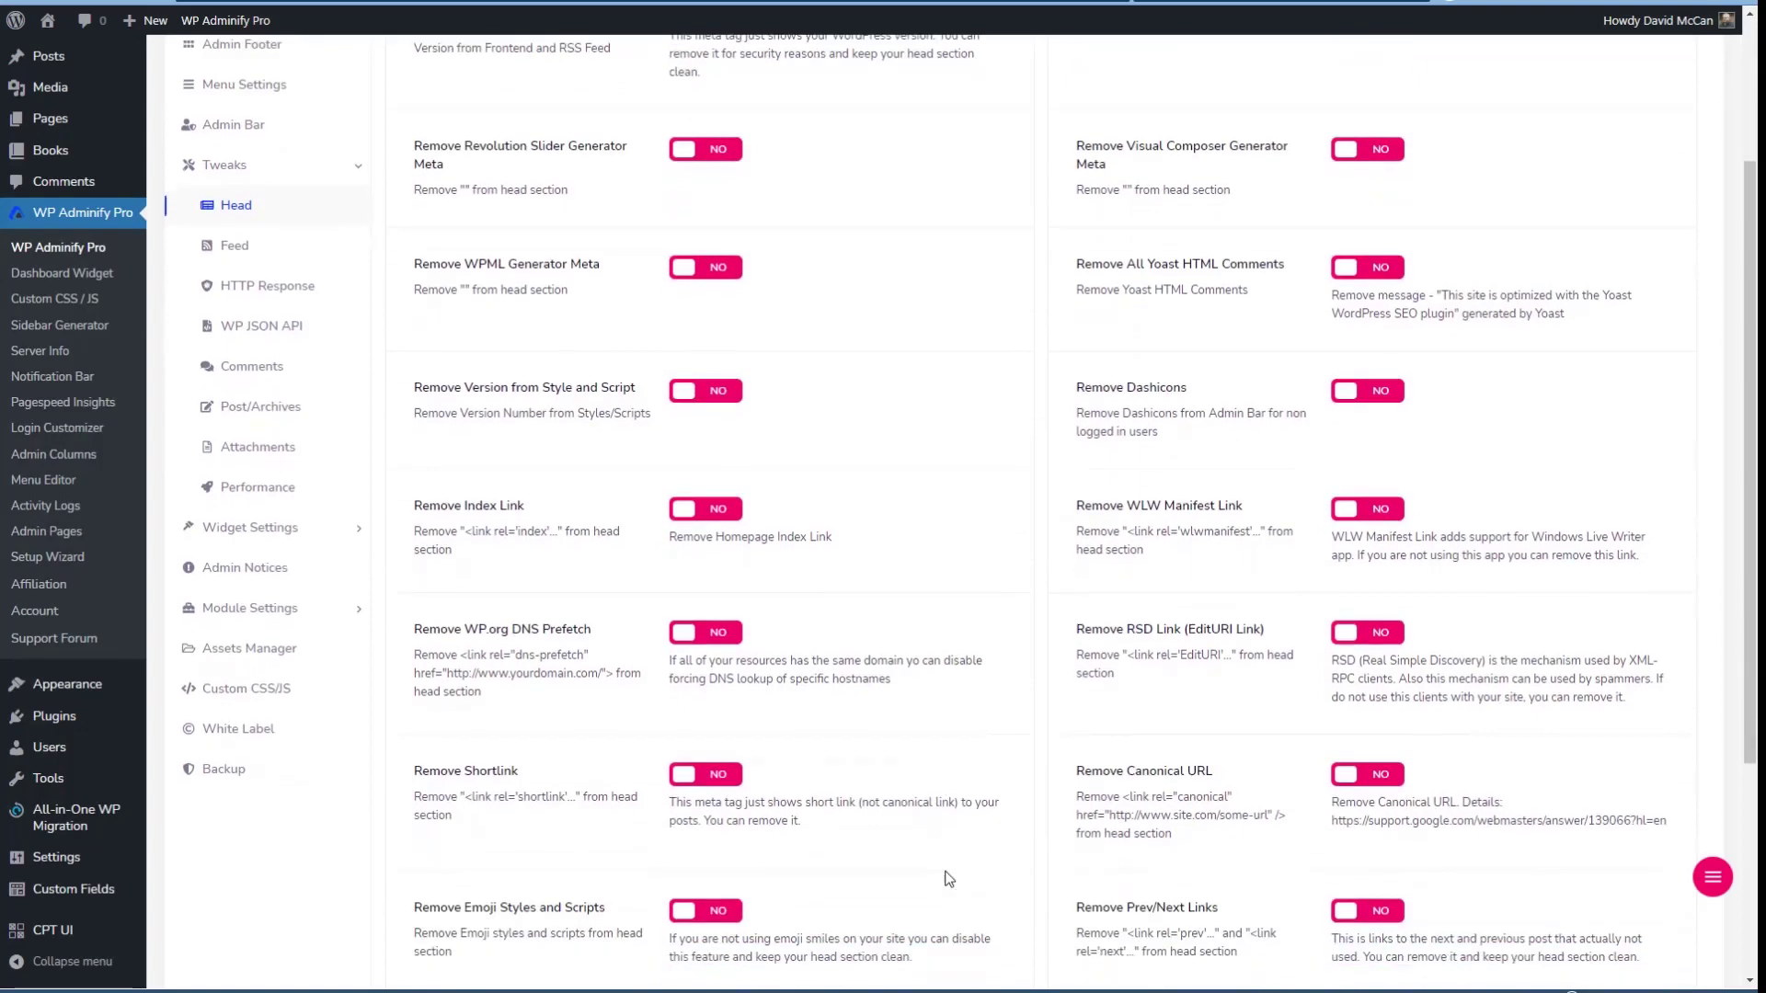
scroll(948, 878, up, 1)
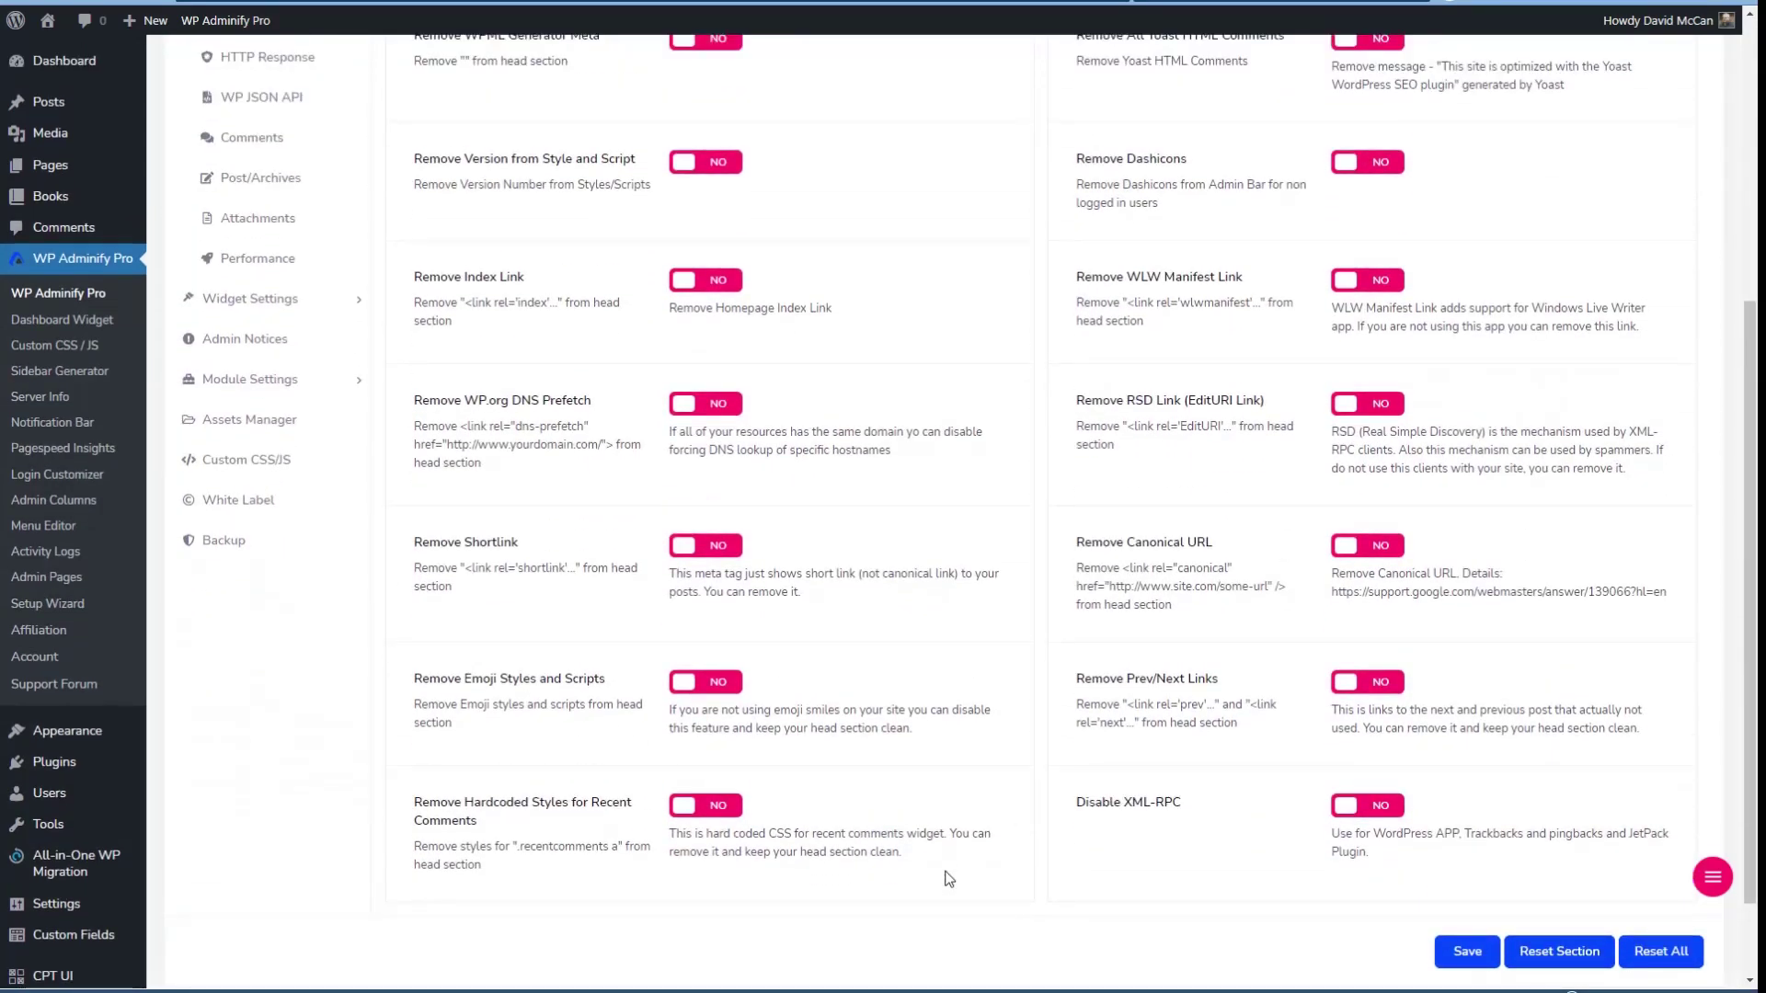
scroll(949, 878, up, 5)
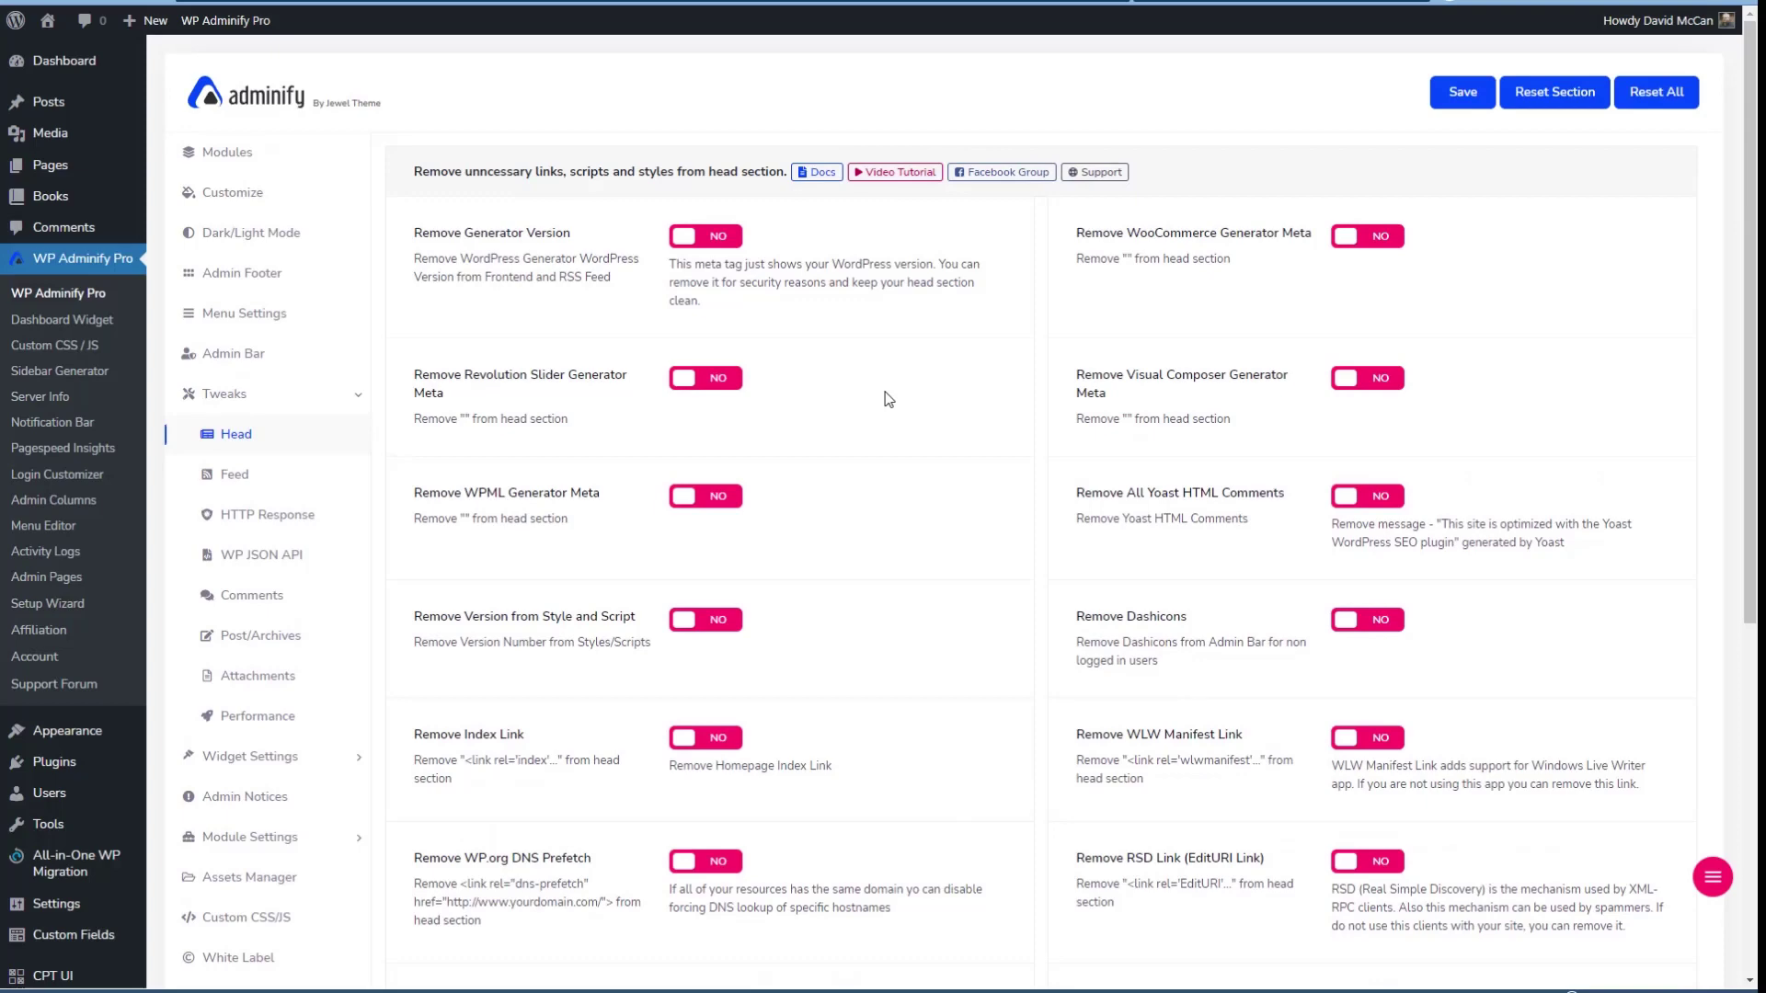
scroll(888, 400, down, 3)
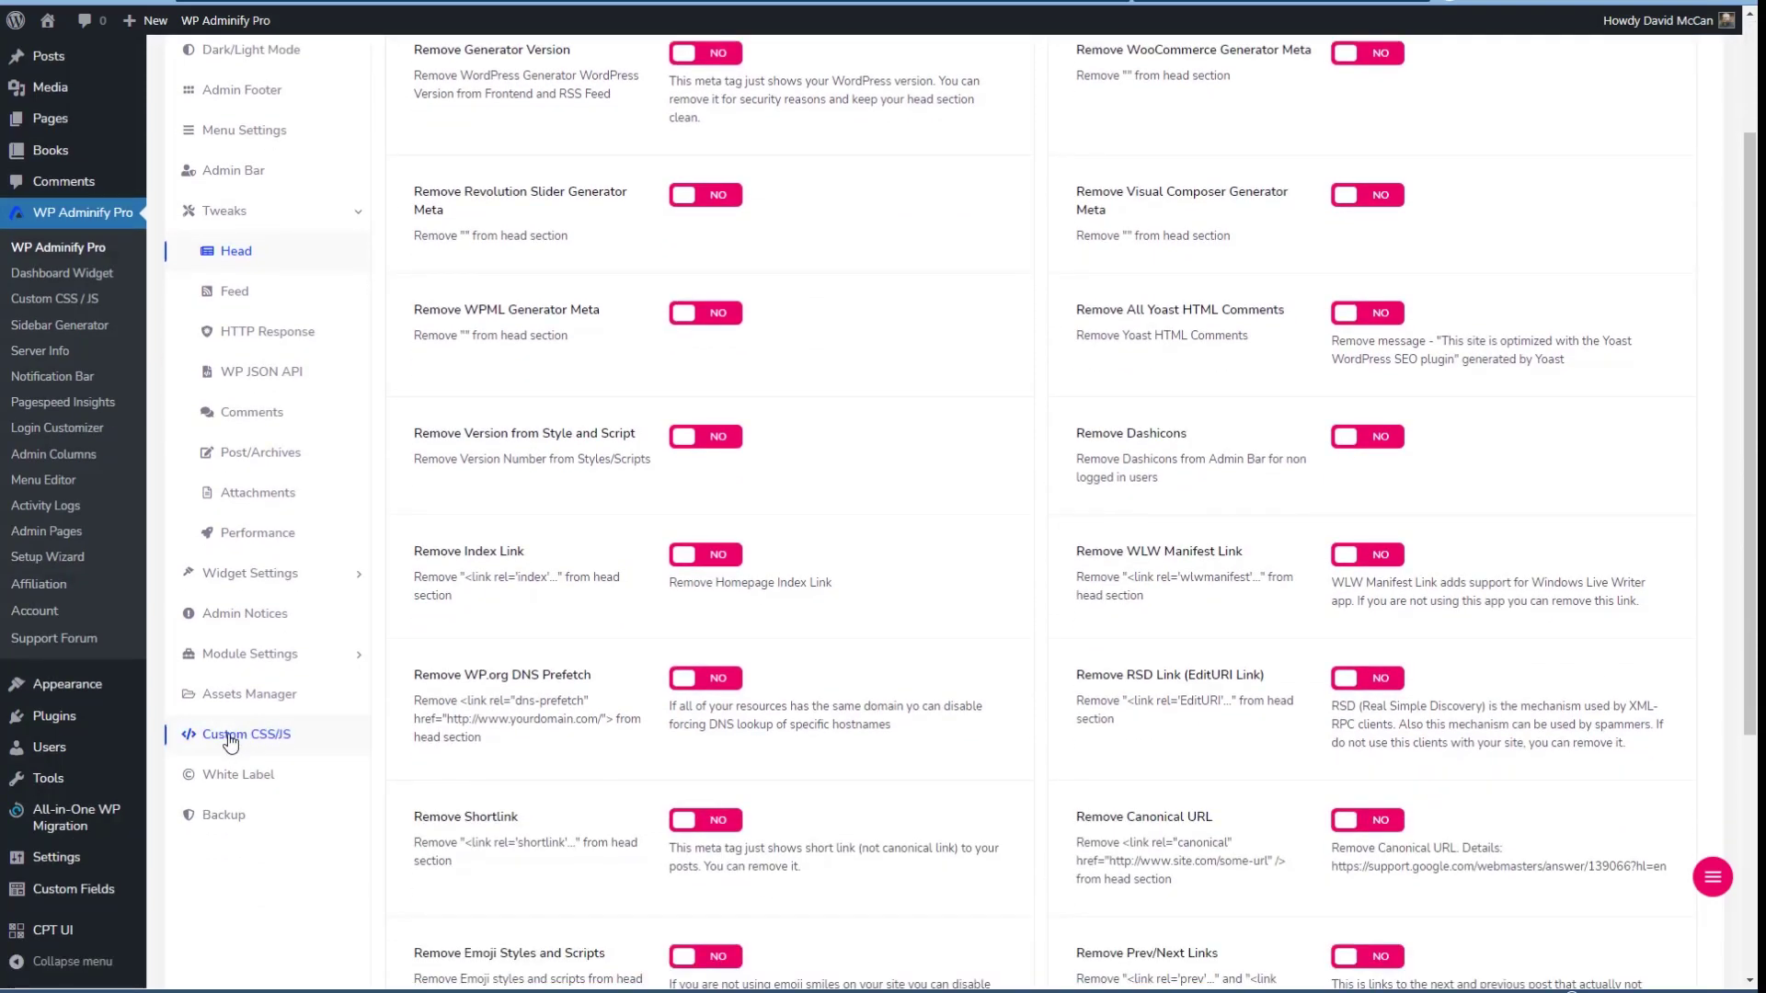
Review the Custom CSS/JS settings for the admin area and open the Pagespeed Insights page.
click(232, 741)
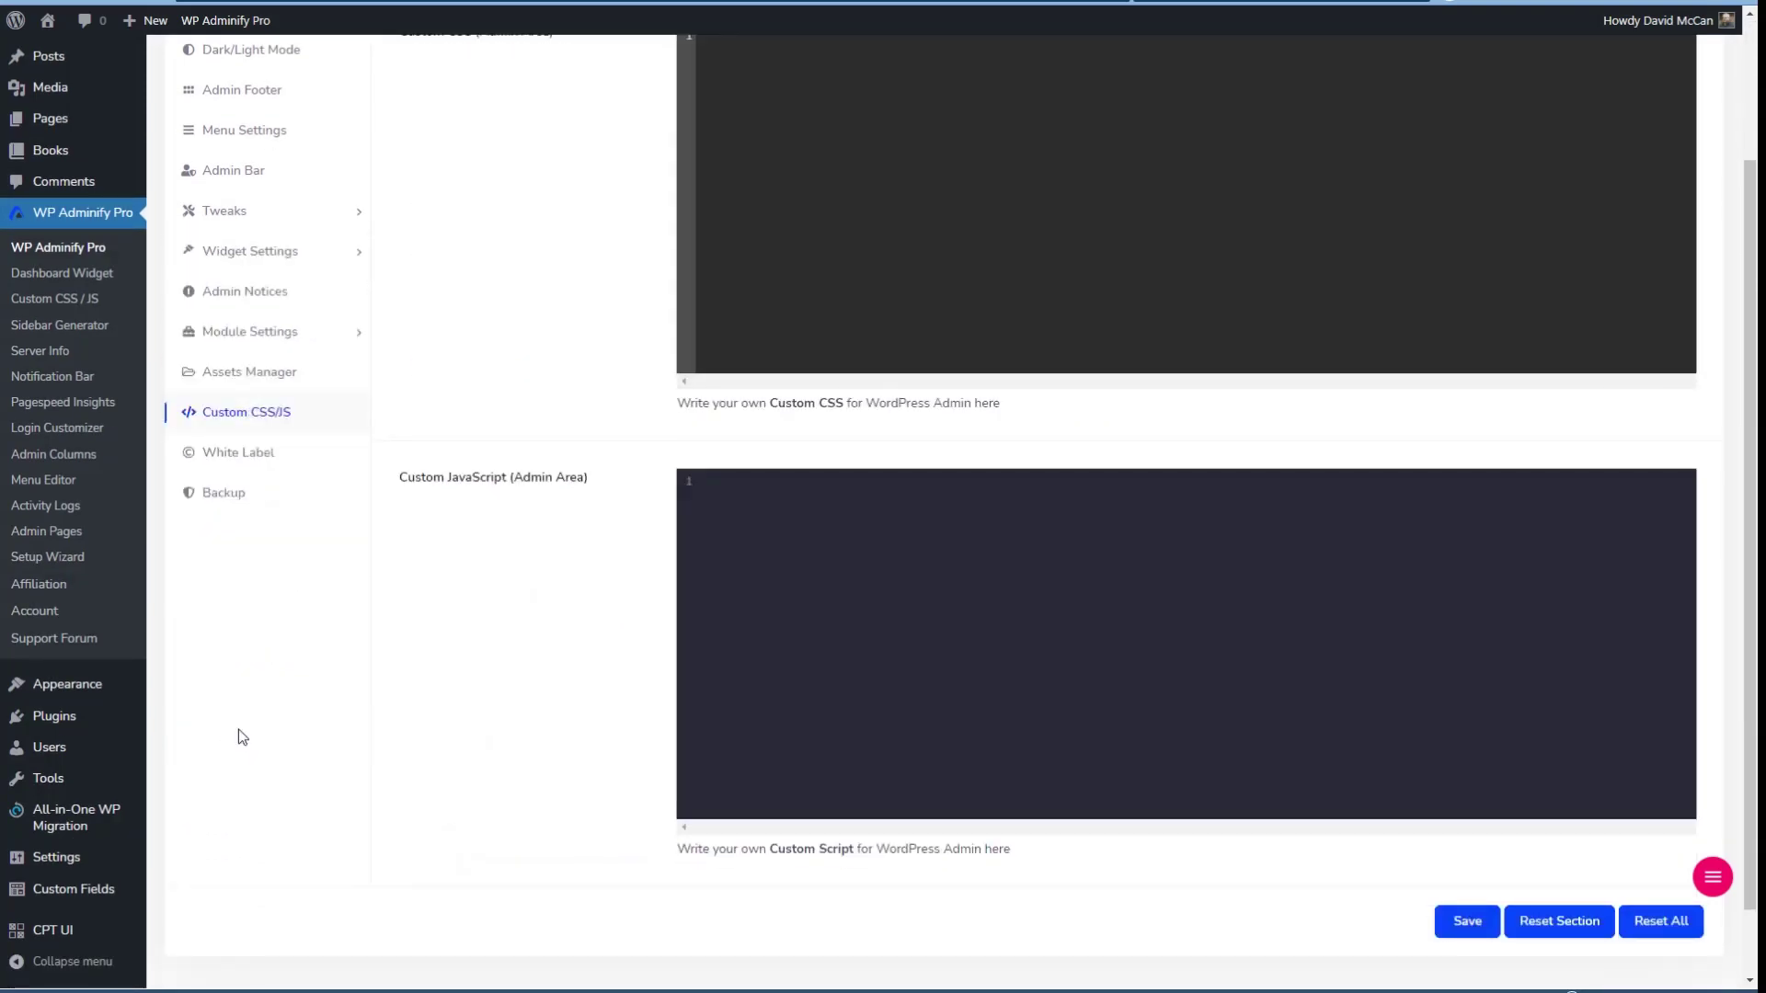
scroll(250, 704, up, 3)
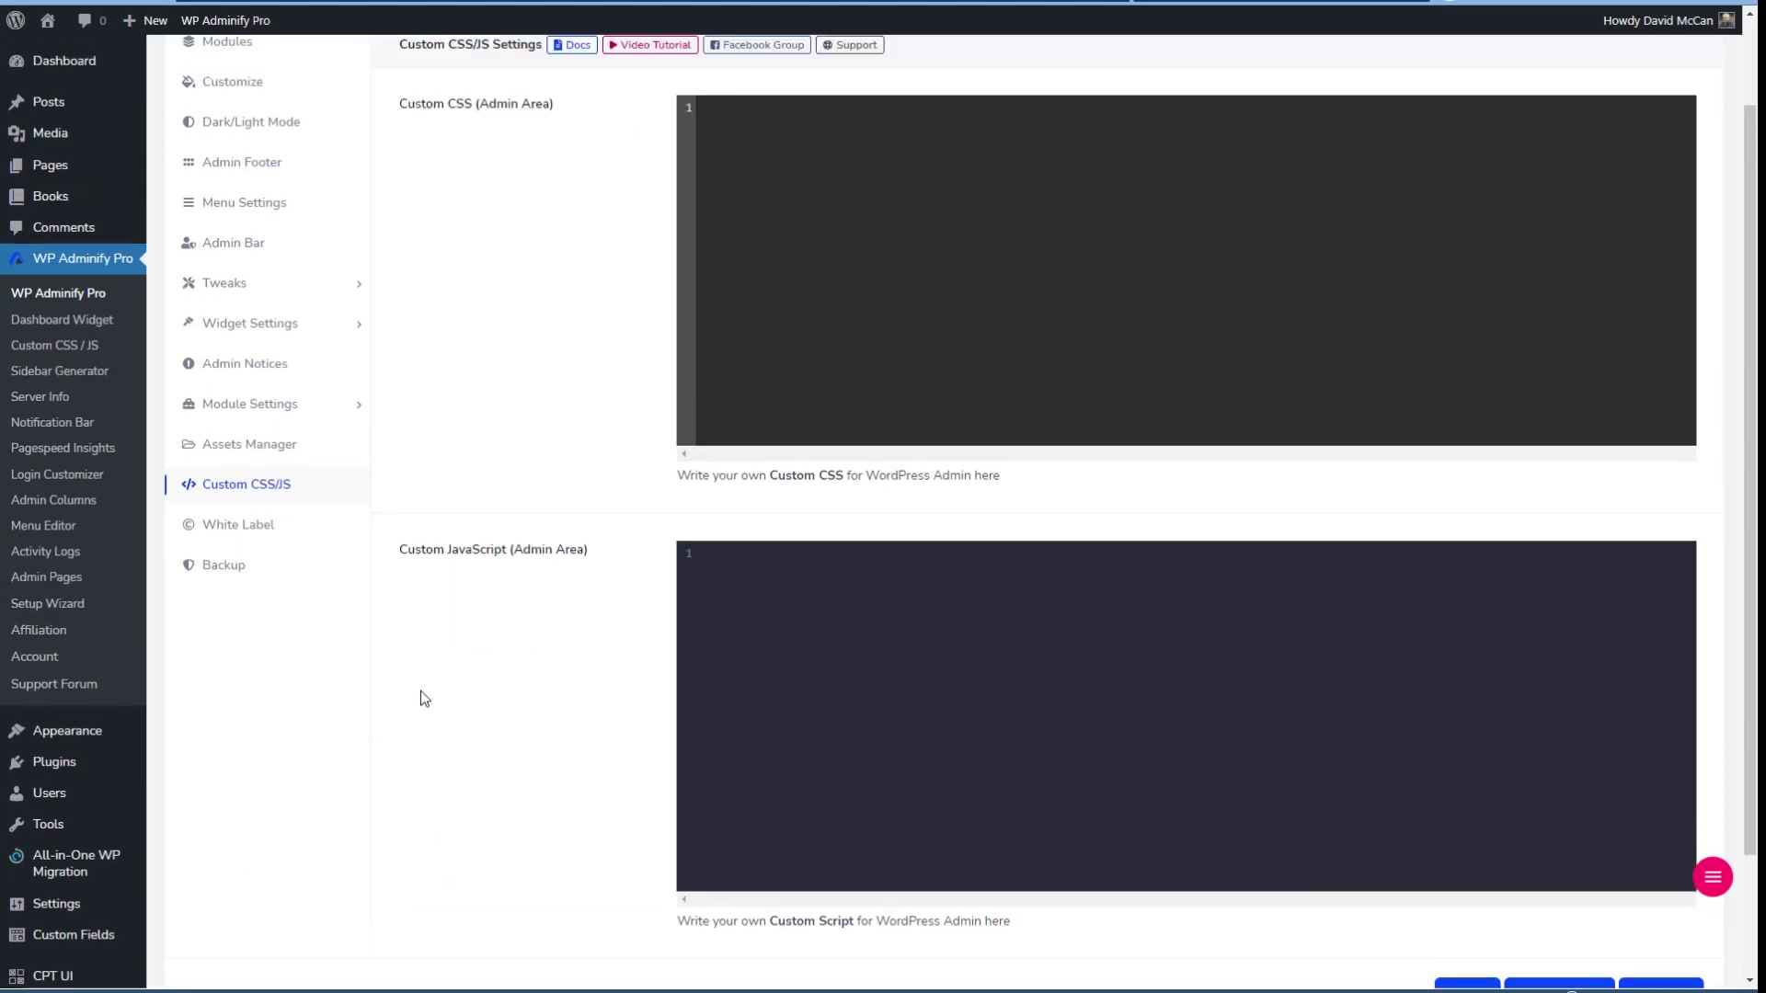
click(76, 451)
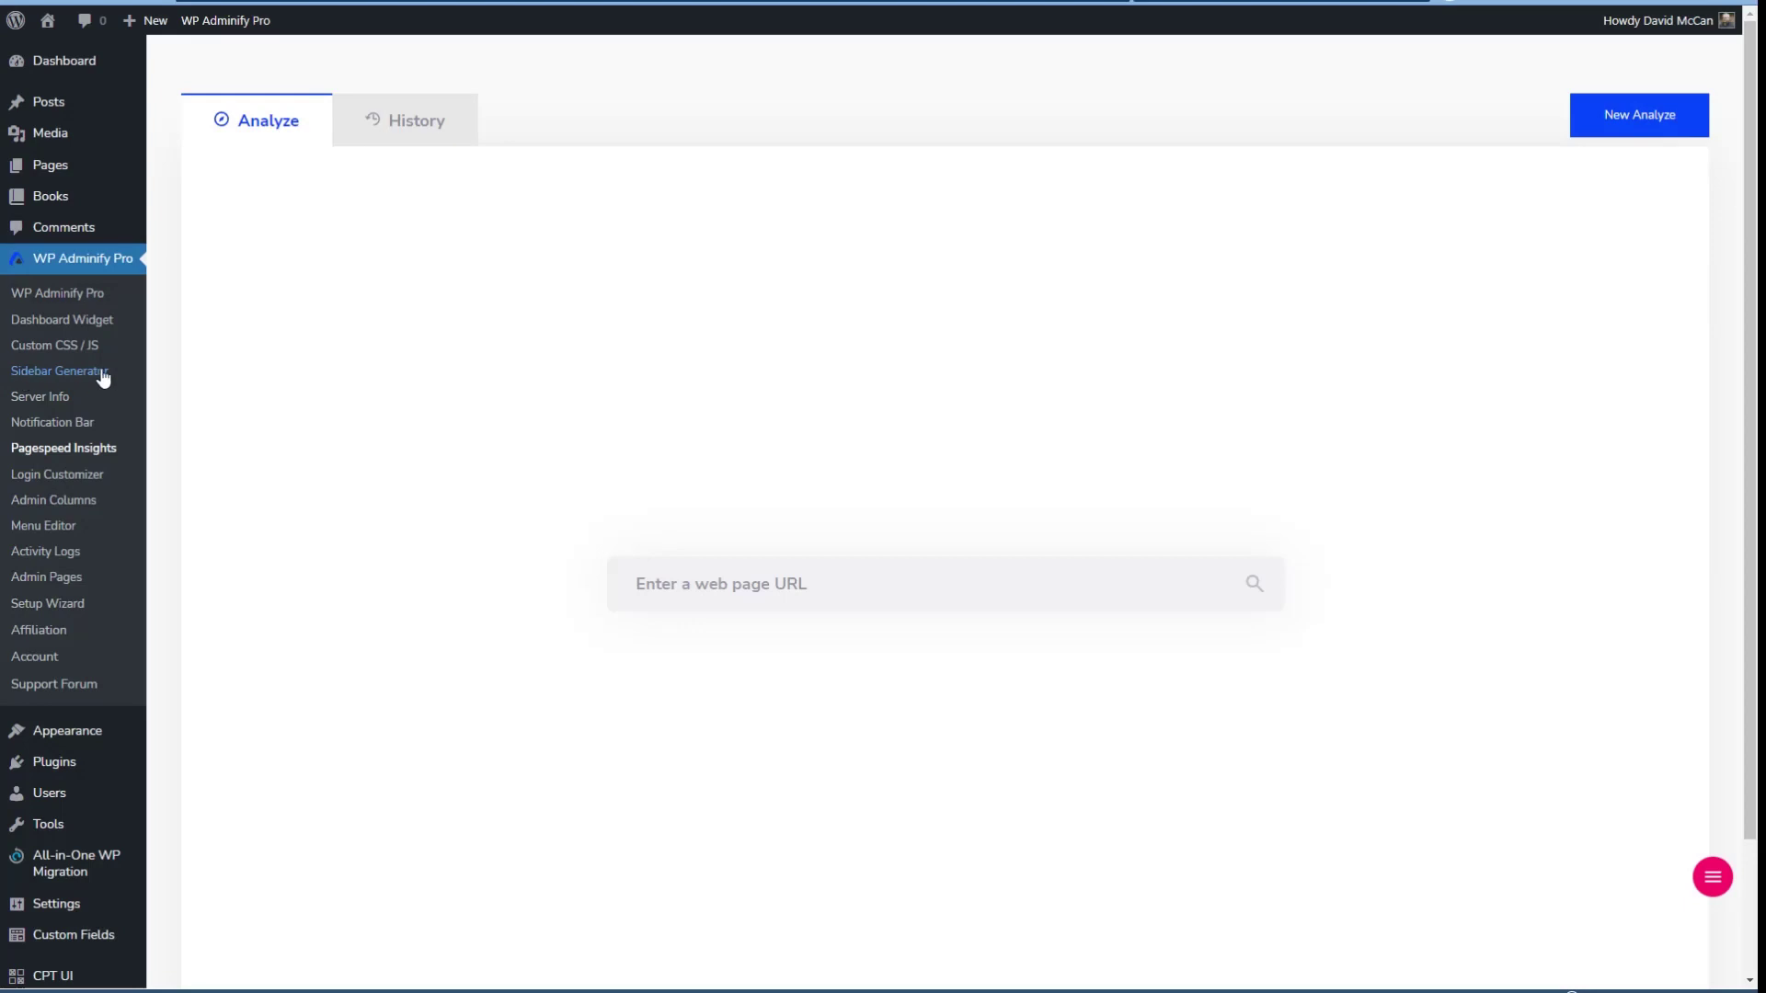
Return to the WP Adminify Pro settings and view the Assets Manager options for removing scripts and styles.
click(89, 294)
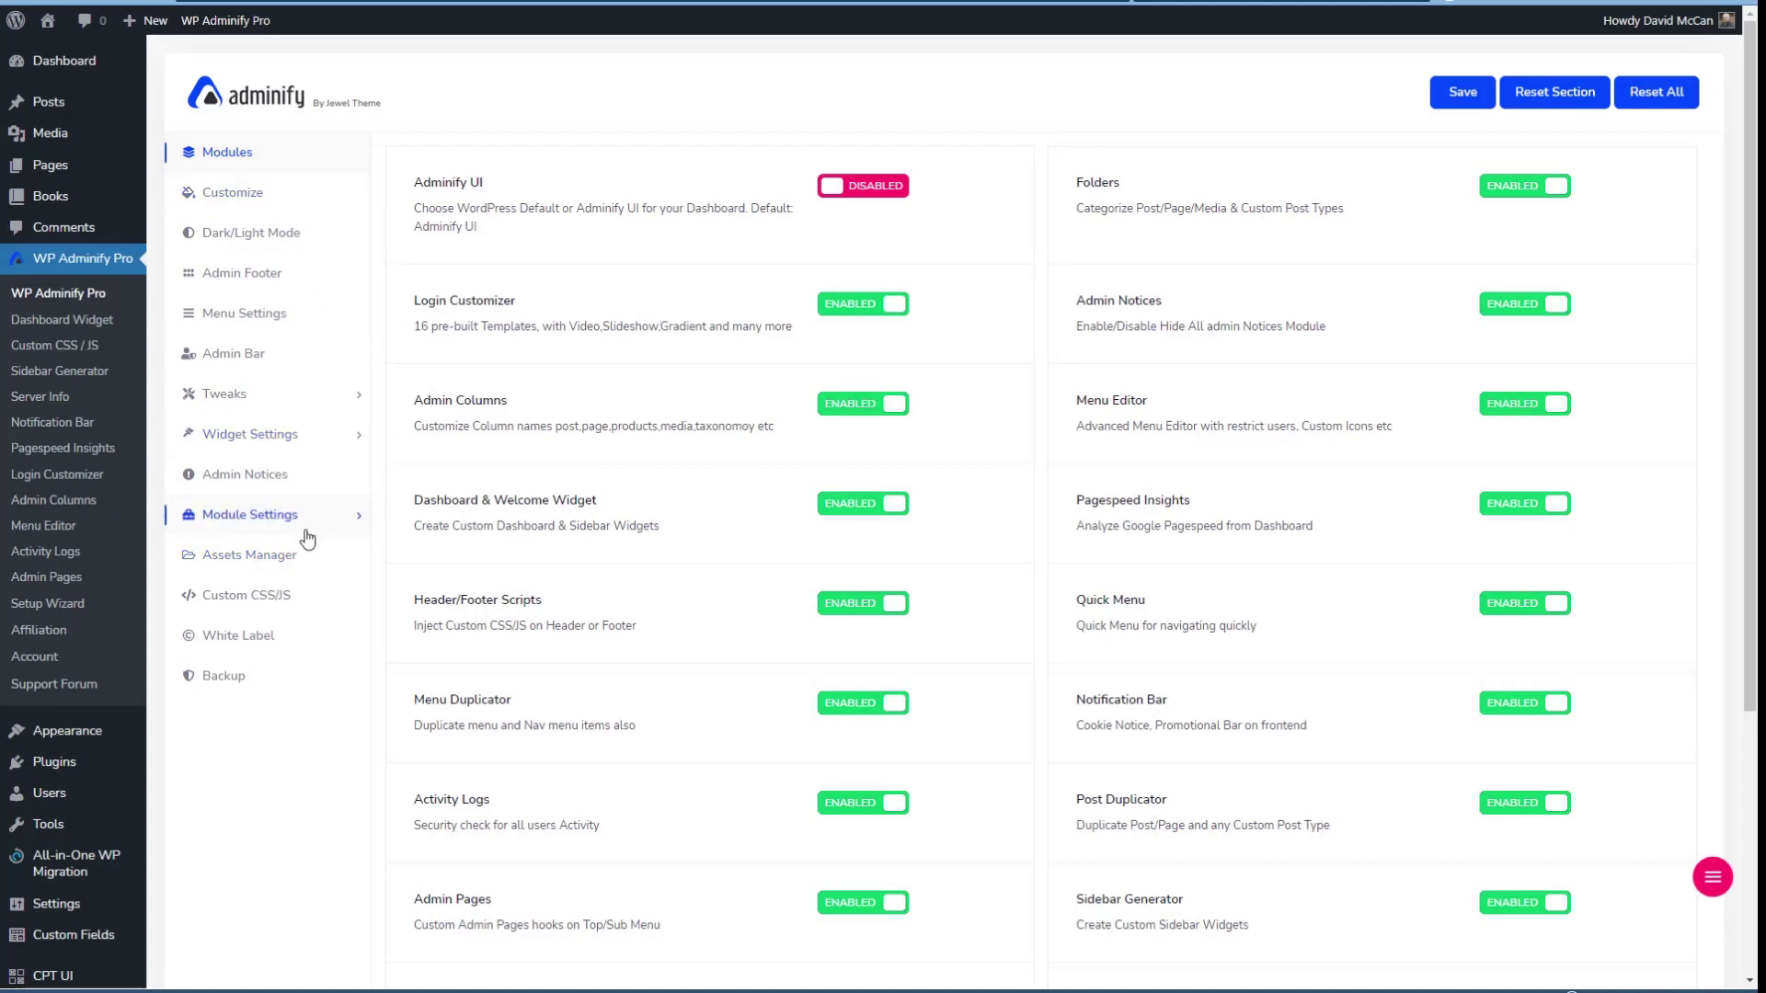
click(264, 557)
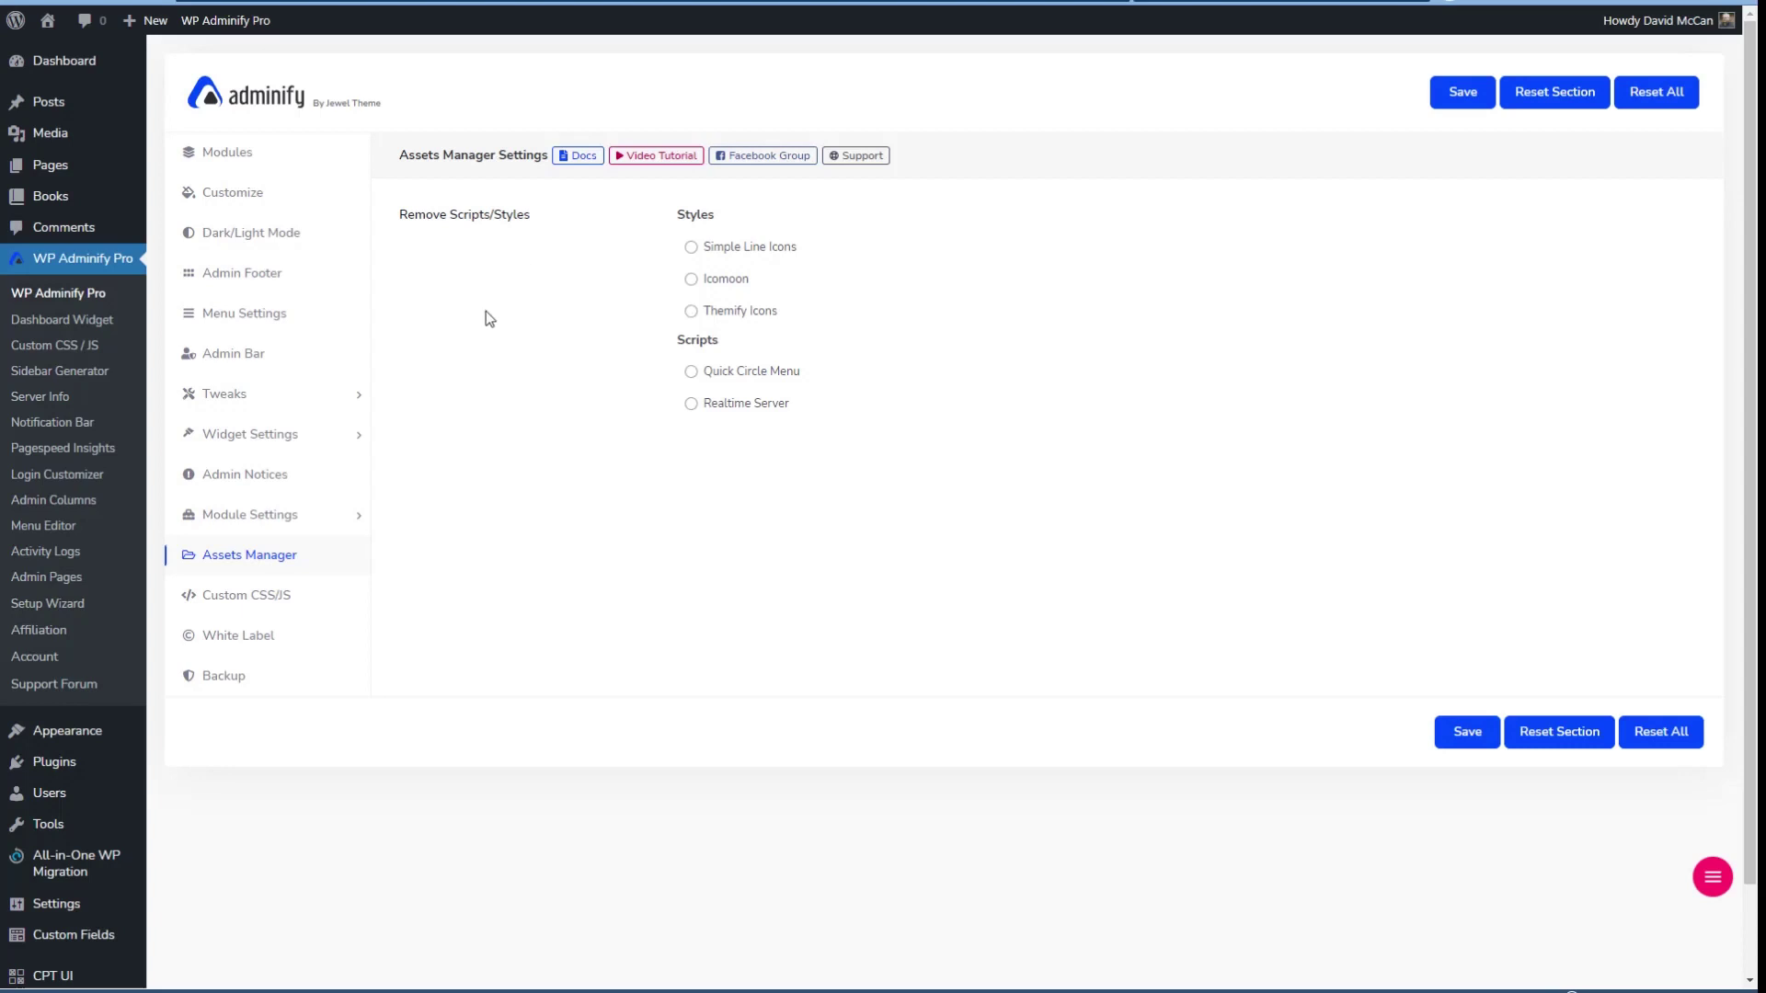
Enable the Adminify UI module in the Modules settings and look through the module list.
click(67, 294)
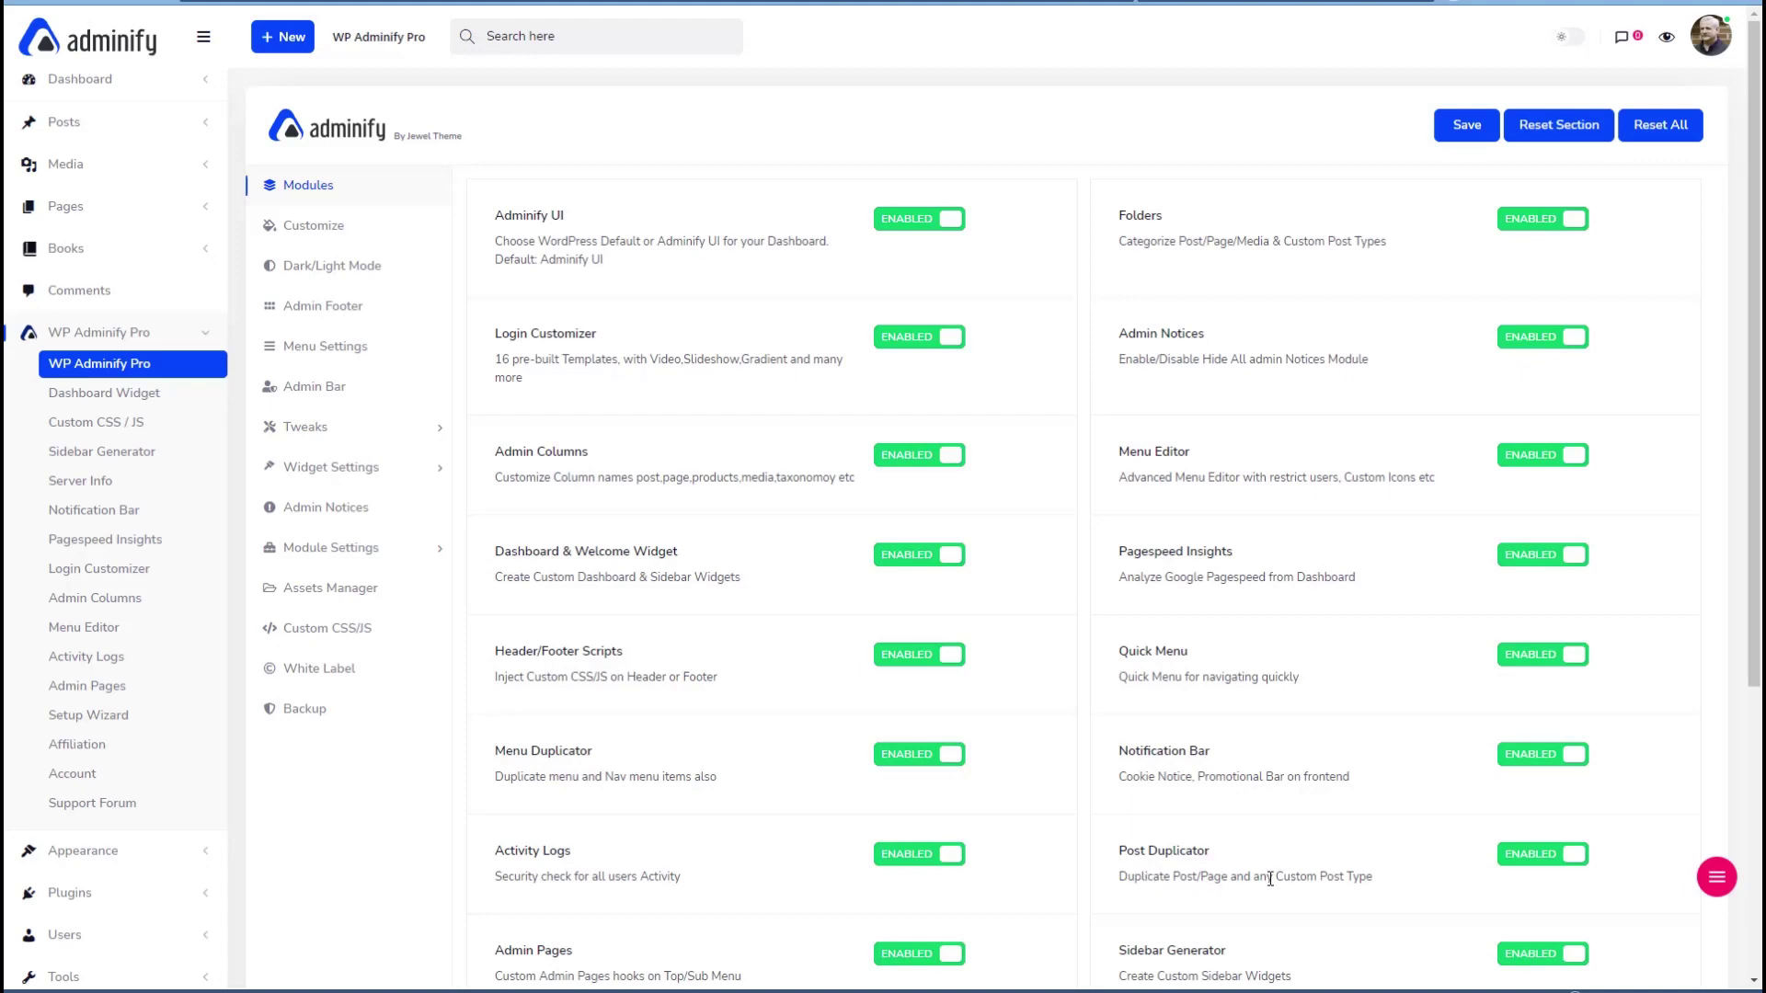
scroll(1390, 889, down, 4)
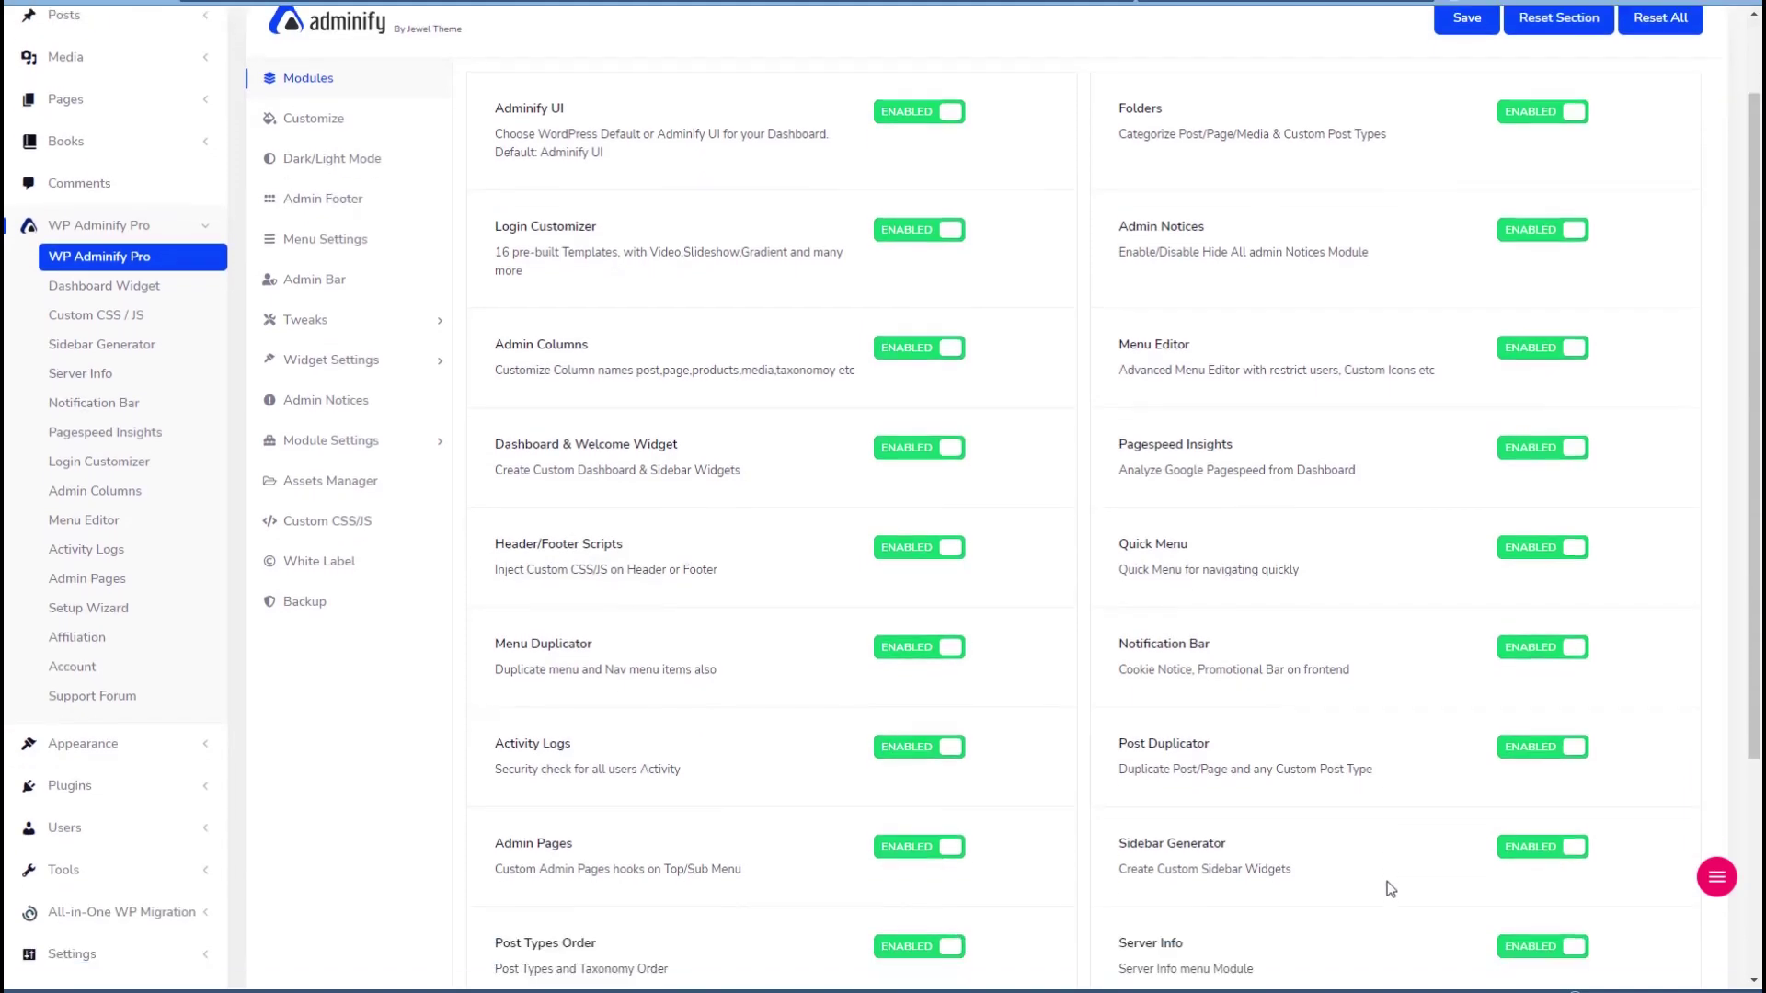